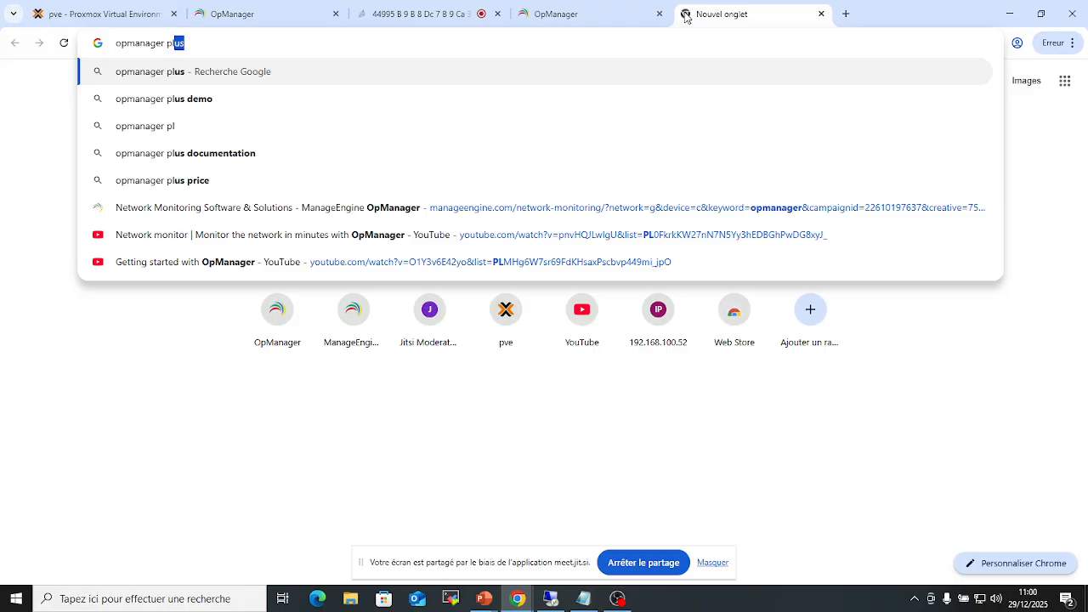
# Step: Search the web for "opmanager download" and open the 30-day free trial download page on the OpManager site
pyautogui.press('BackSpace')
pyautogui.press('BackSpace')
pyautogui.press('BackSpace')
pyautogui.write('dow')
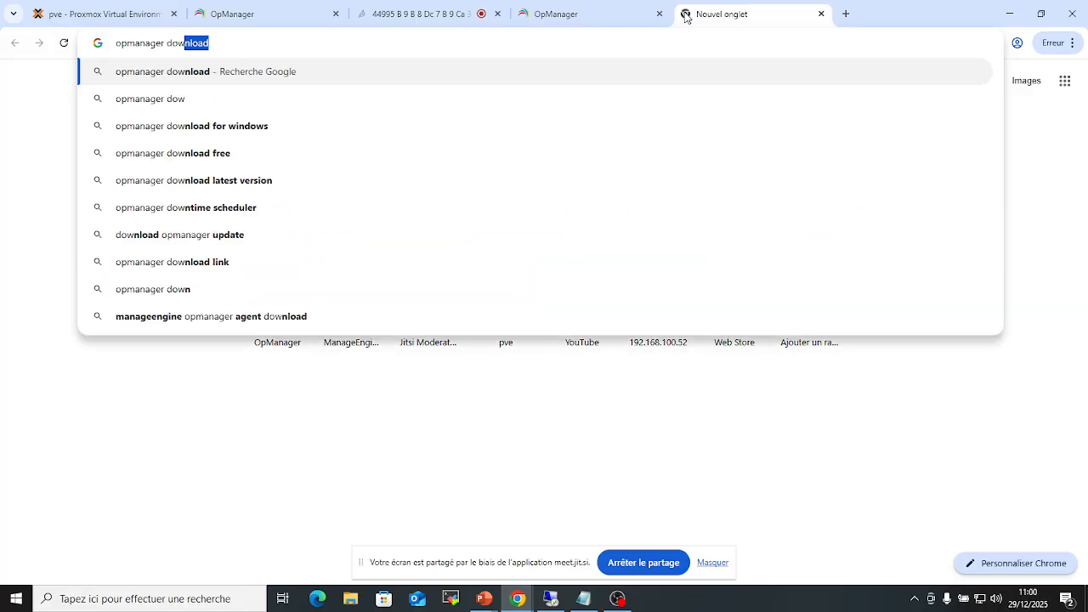
pyautogui.press('Return')
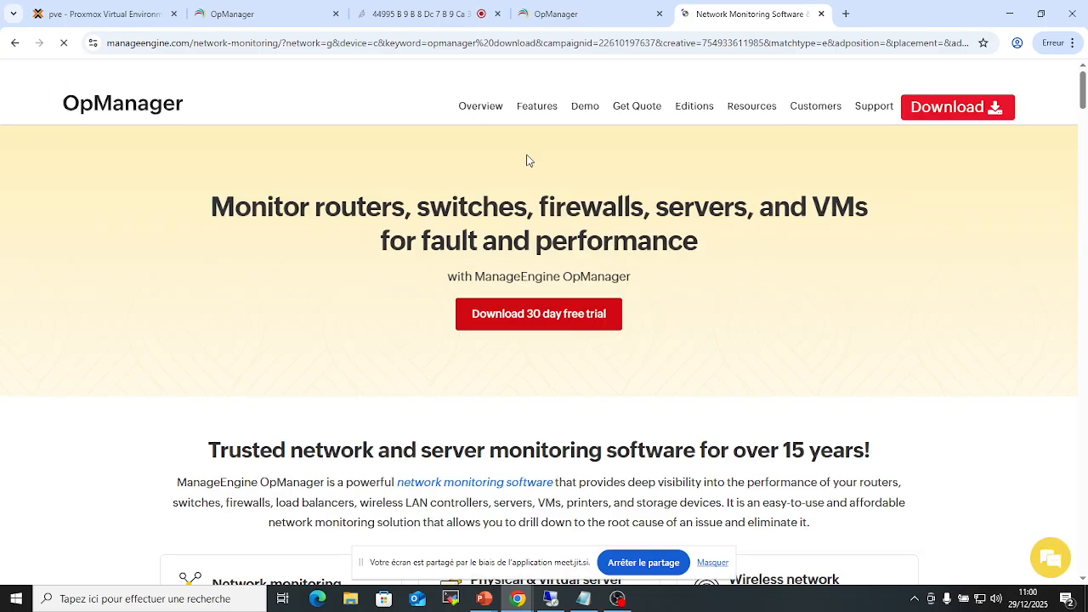
pyautogui.click(546, 323)
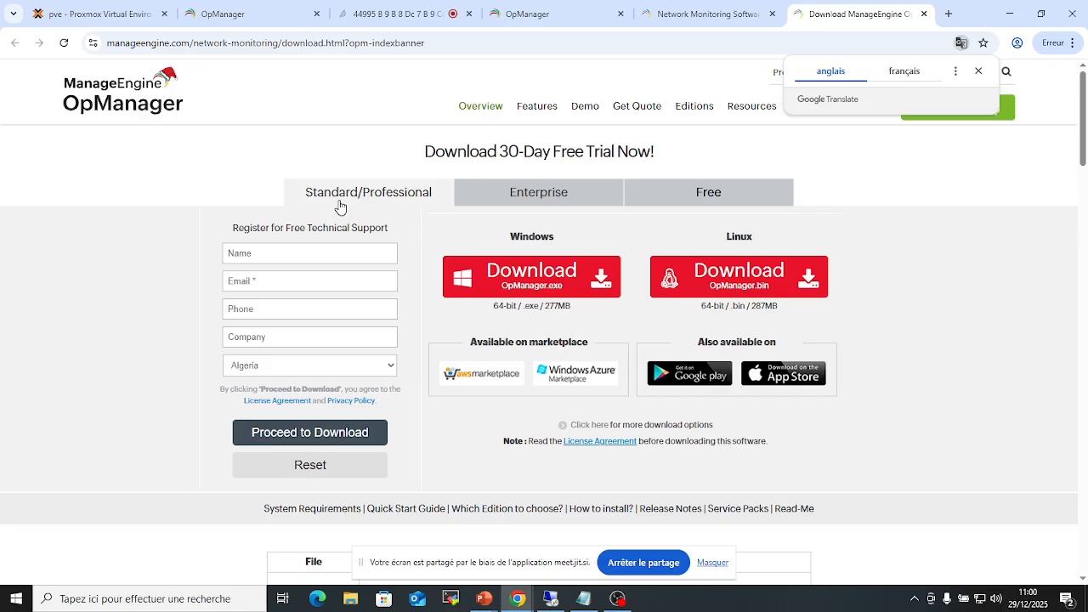
# Step: Compare the Enterprise, Standard/Professional and Free edition downloads, examining the Windows and Linux installers offered
pyautogui.click(466, 202)
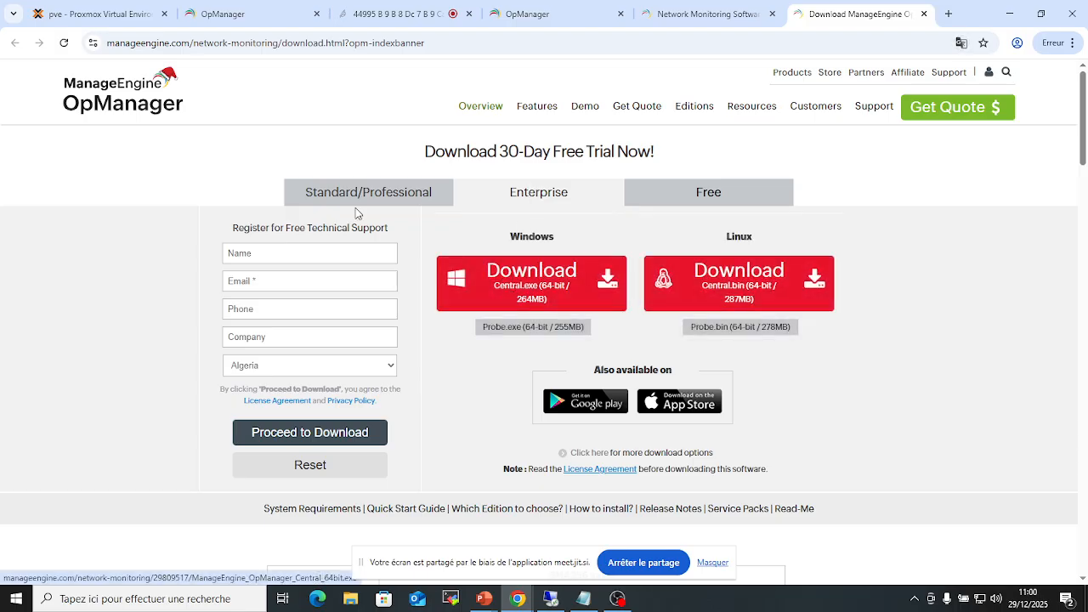
pyautogui.click(383, 201)
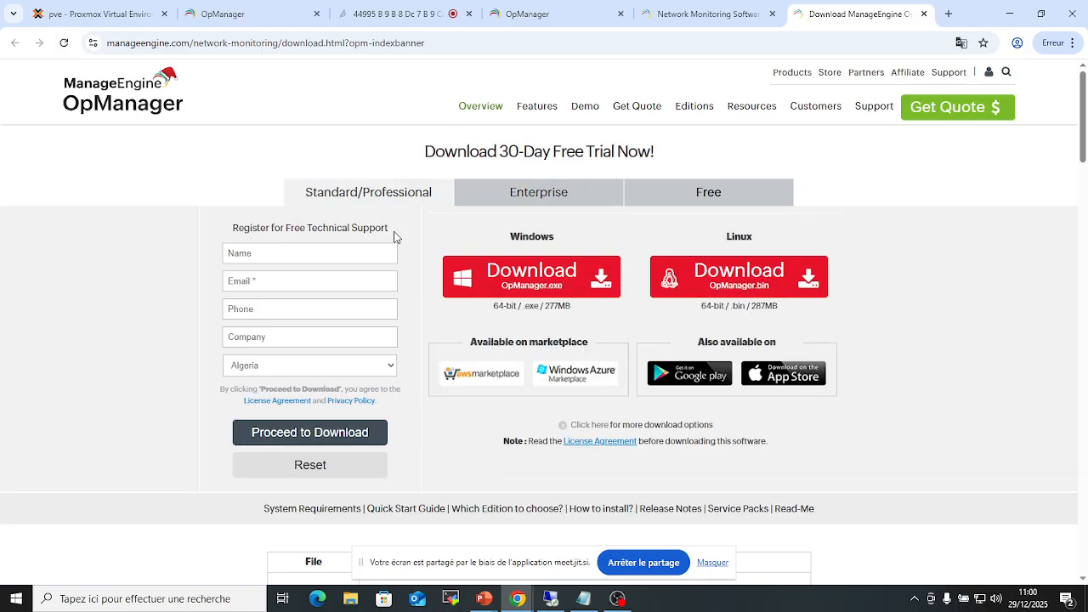
pyautogui.click(706, 191)
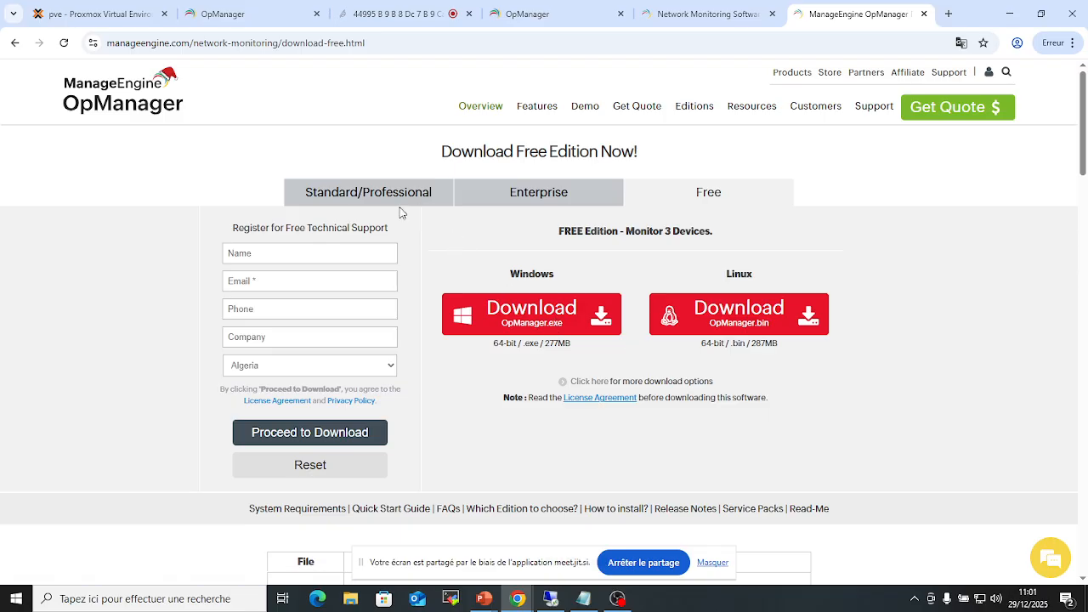
pyautogui.click(349, 192)
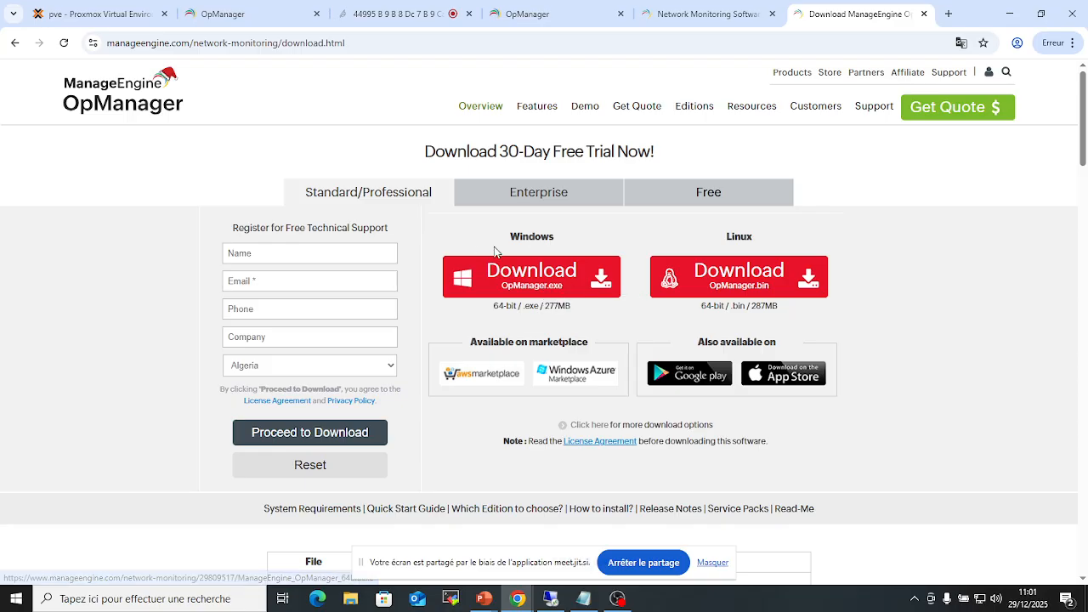
pyautogui.moveTo(747, 238); pyautogui.dragTo(726, 238)
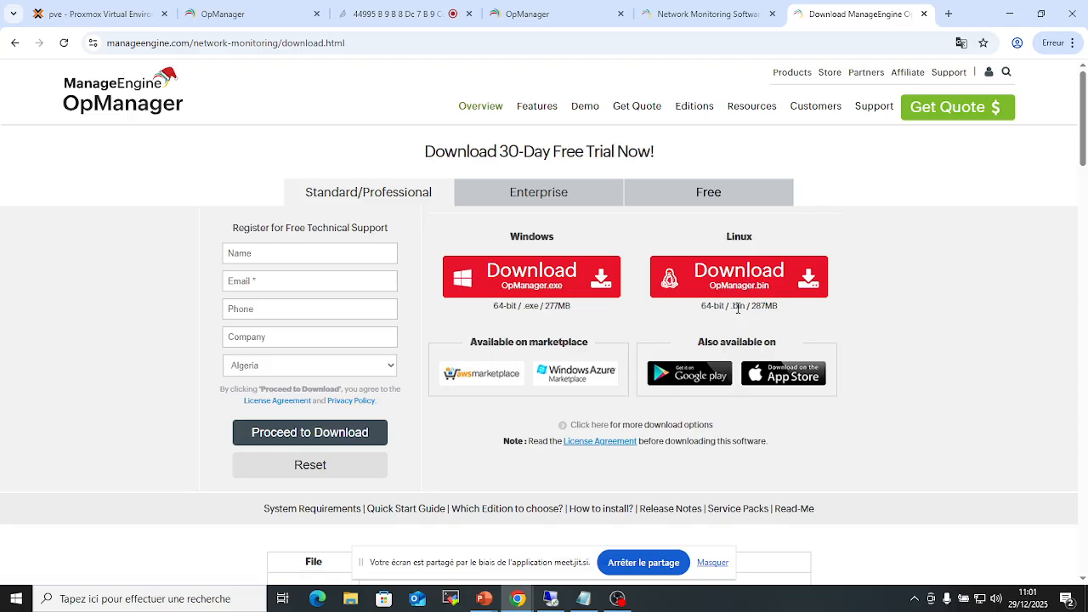
pyautogui.doubleClick(741, 306)
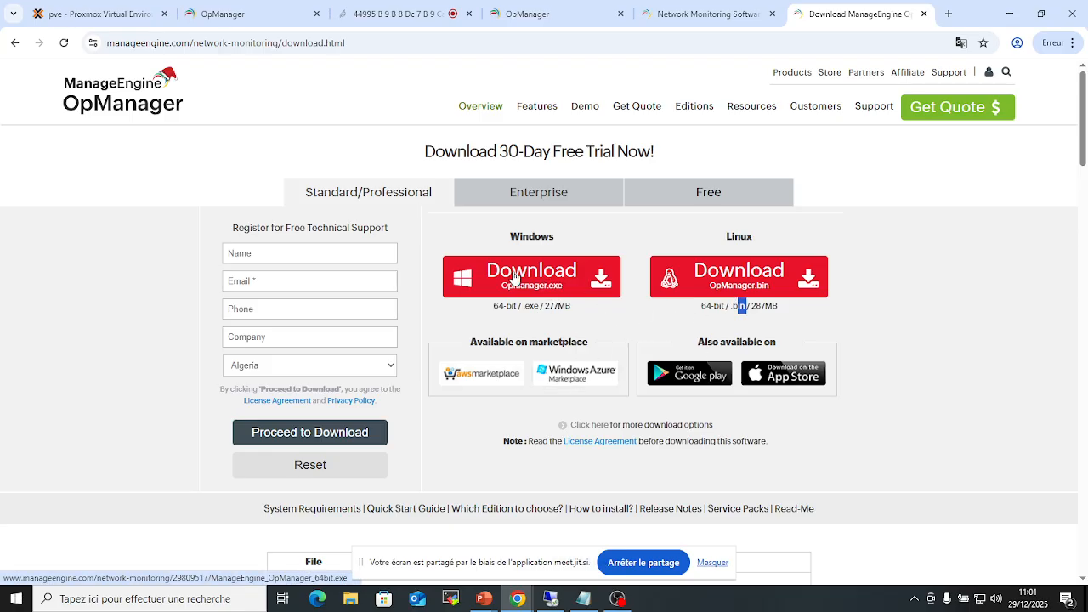
pyautogui.click(539, 239)
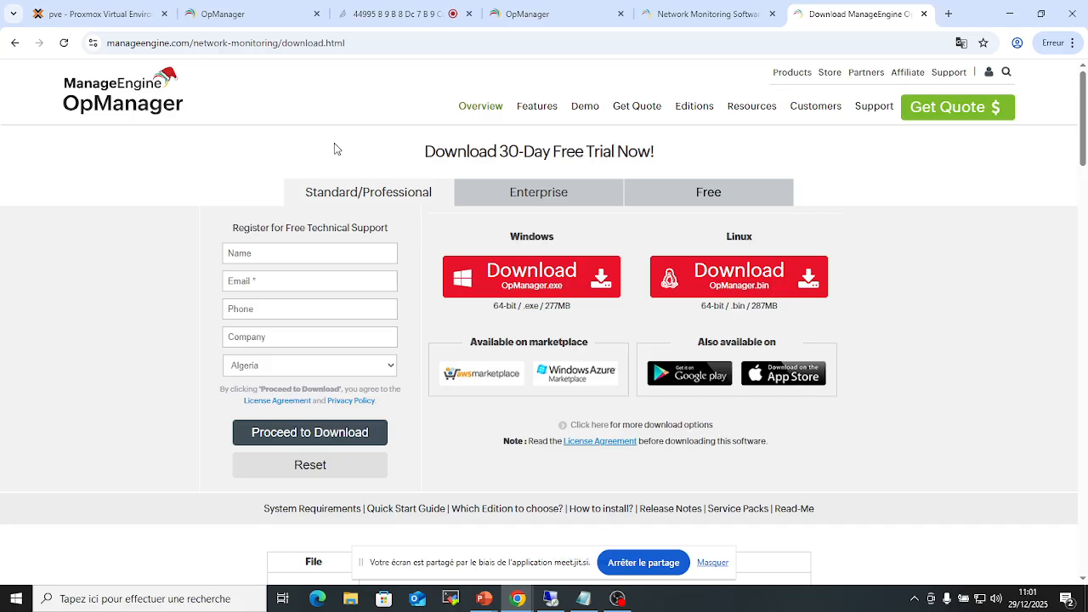
pyautogui.click(235, 14)
pyautogui.hotkey('alt', 'Tab')
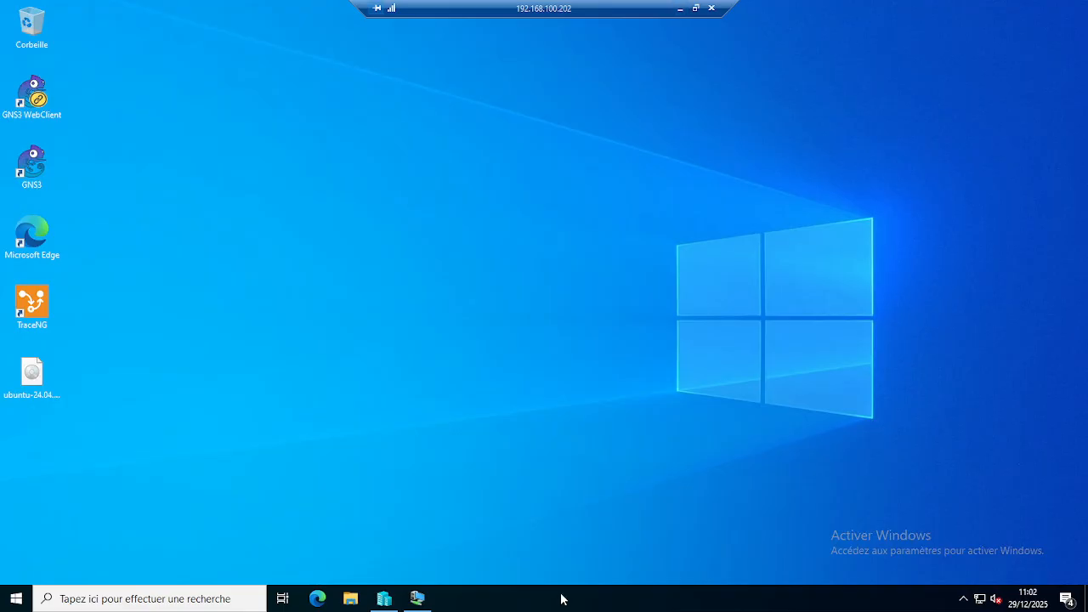
pyautogui.click(680, 9)
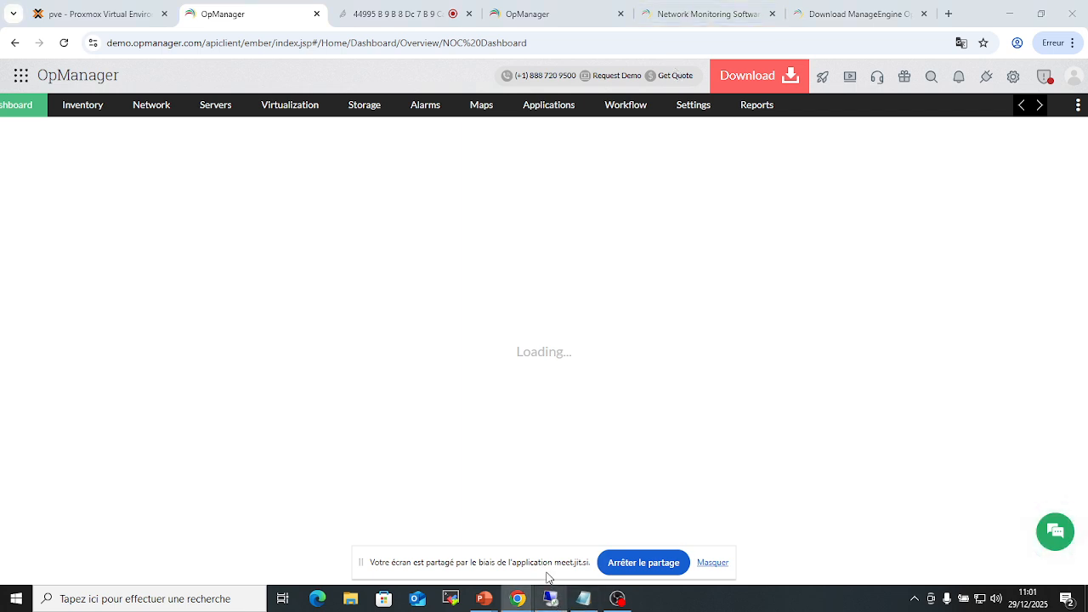
# Step: Open a new Remote Desktop connection window and start a connection to the computer 192.168.100.201
pyautogui.click(552, 599)
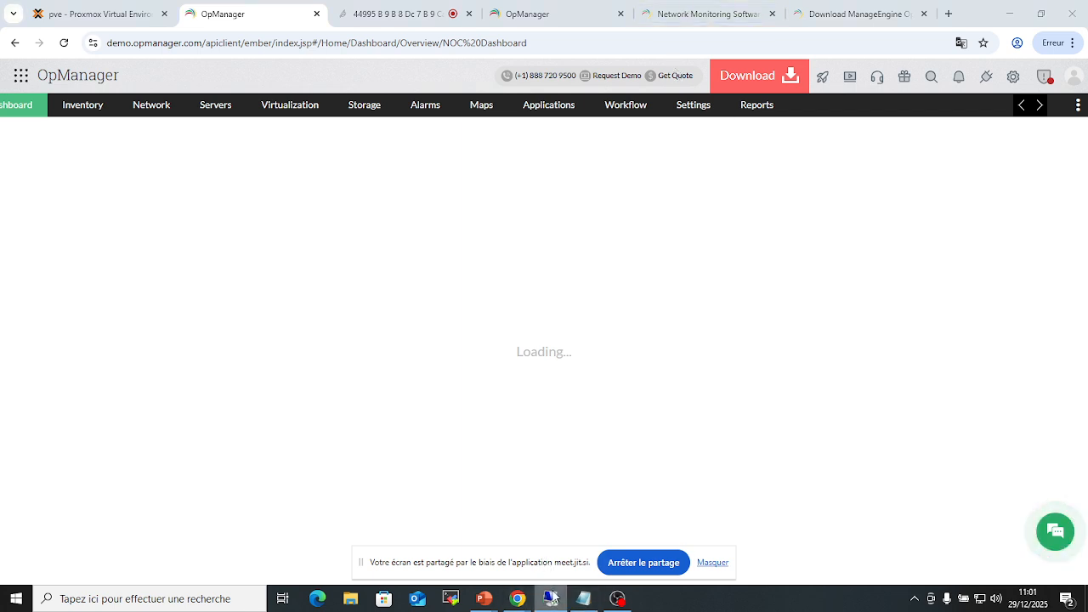
pyautogui.rightClick(553, 599)
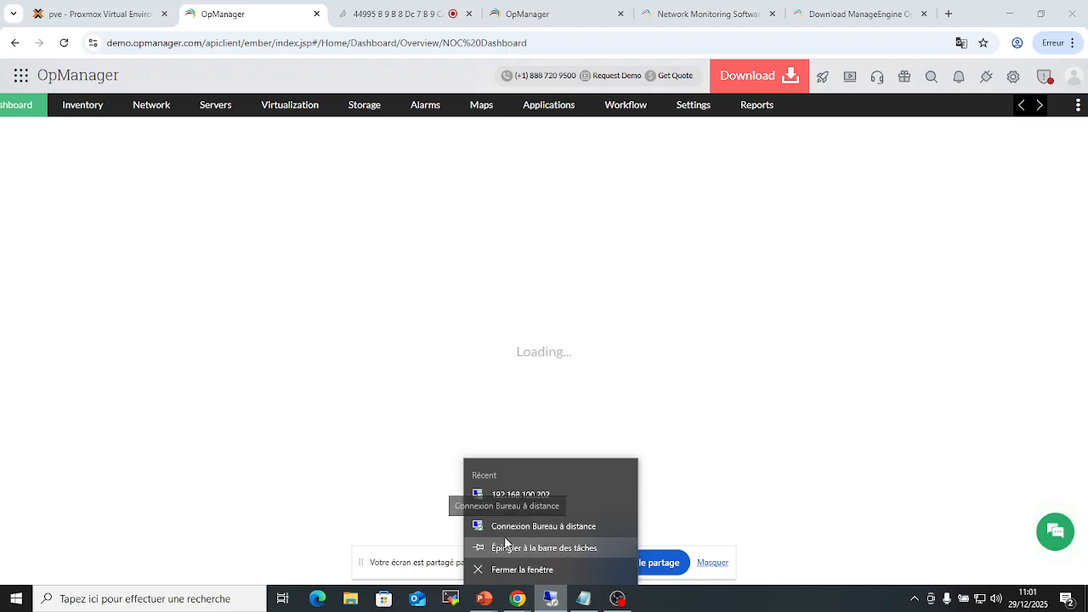
pyautogui.click(482, 403)
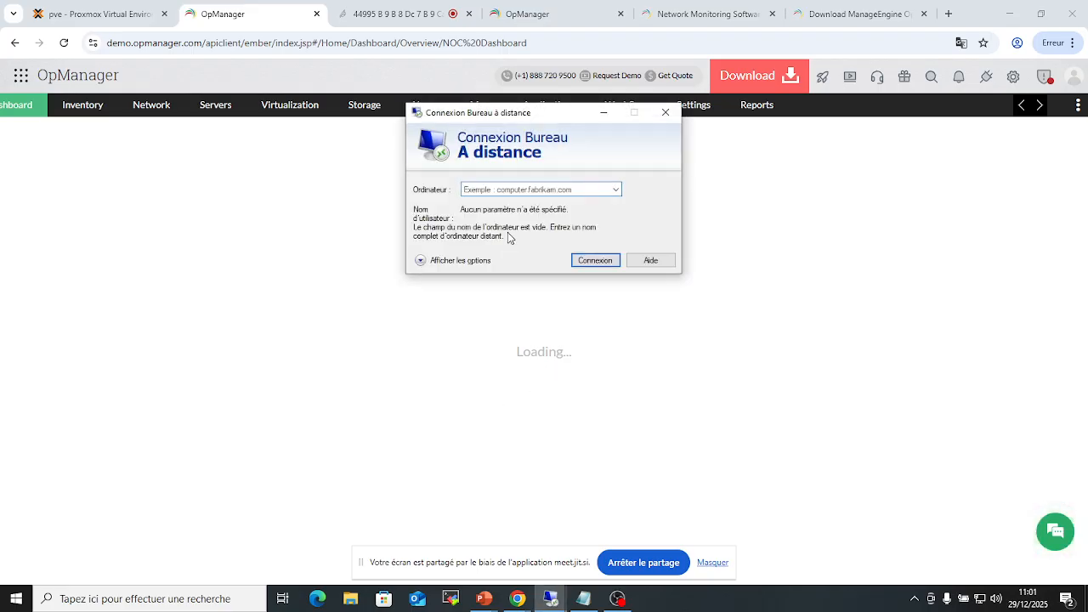
pyautogui.click(616, 189)
pyautogui.click(617, 190)
pyautogui.write('192.16')
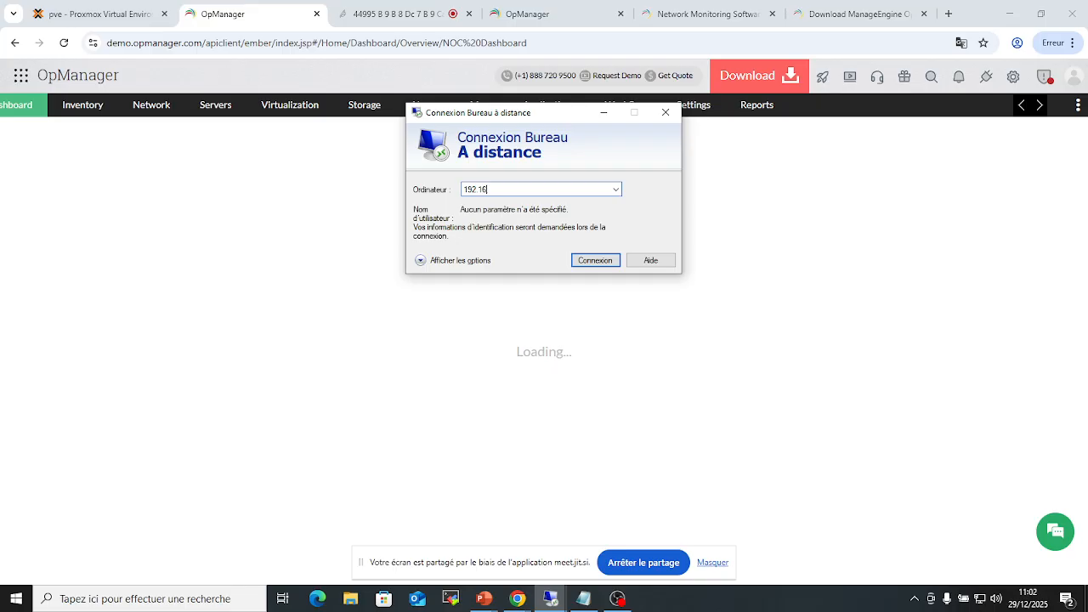
pyautogui.write('8.100.201')
pyautogui.click(594, 260)
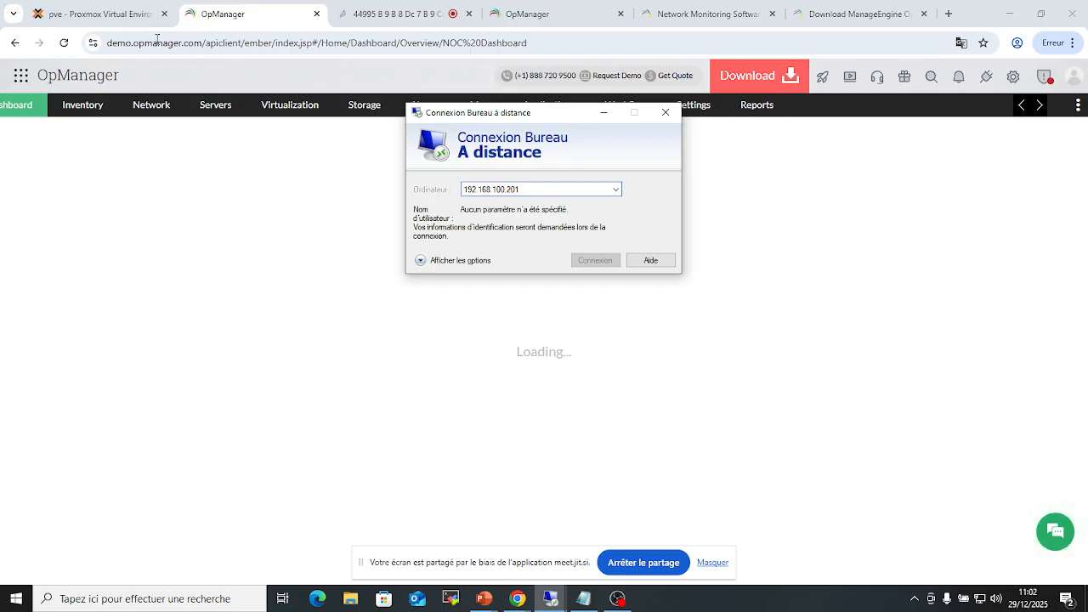
# Step: Log in to the remote computer as administrateur with the account password and accept the untrusted certificate
pyautogui.click(100, 15)
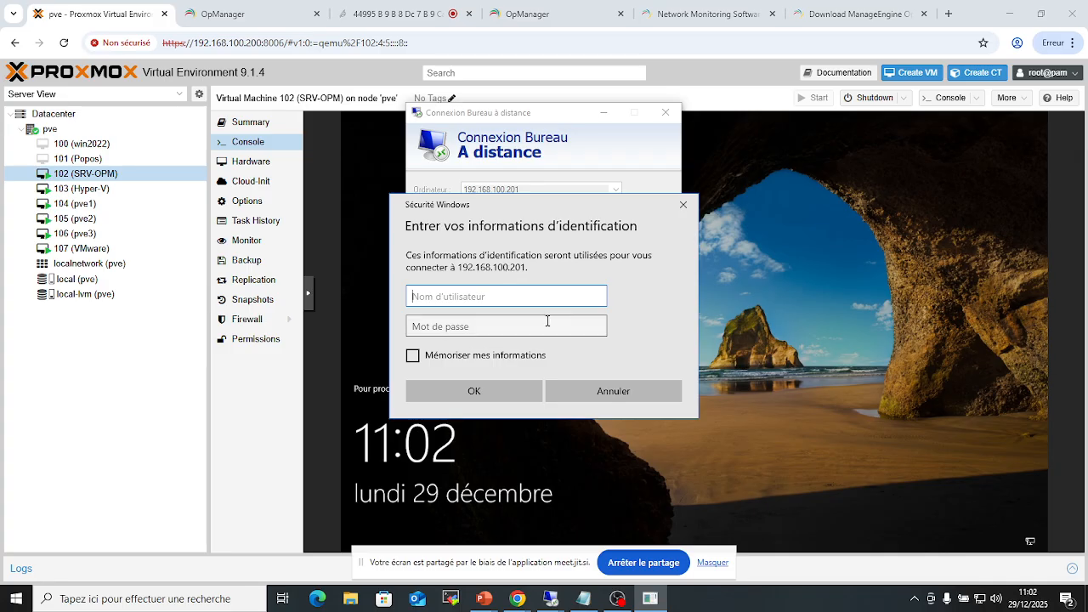
pyautogui.write('administrateur')
pyautogui.press('Tab')
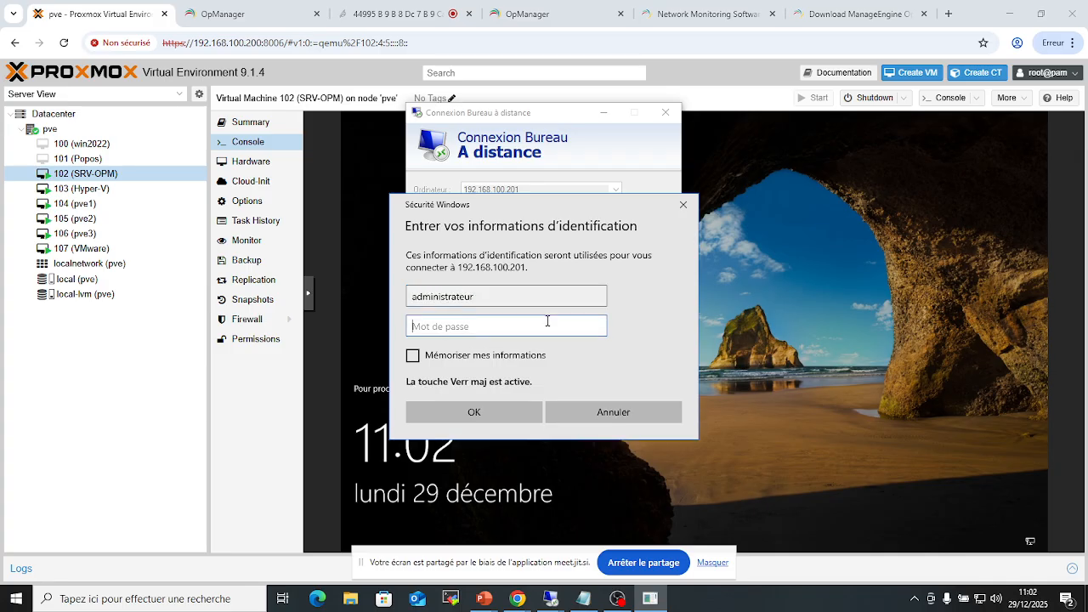
pyautogui.write('*')
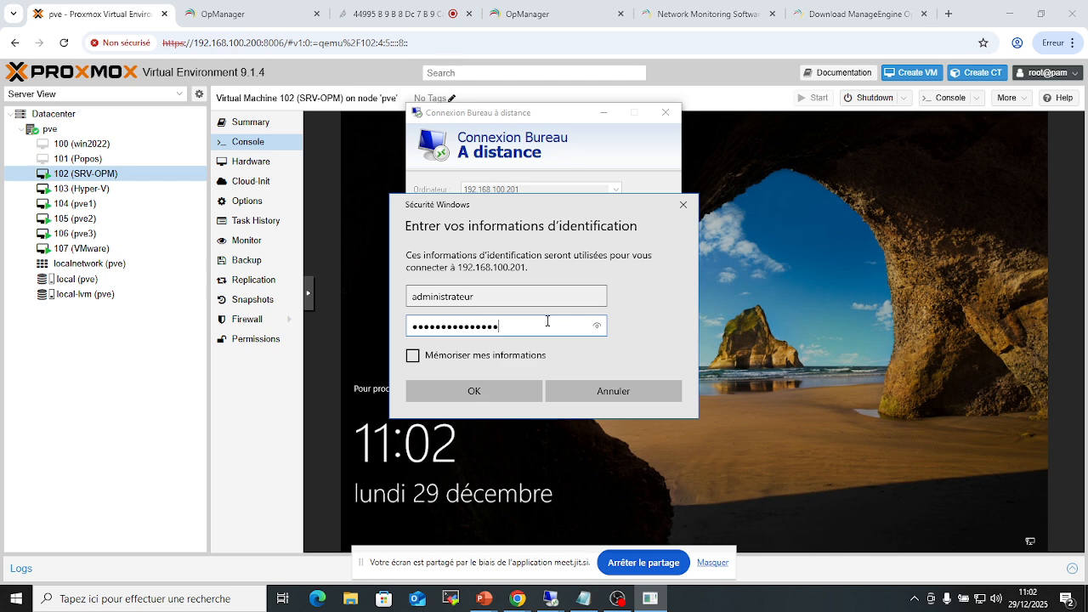
pyautogui.click(490, 389)
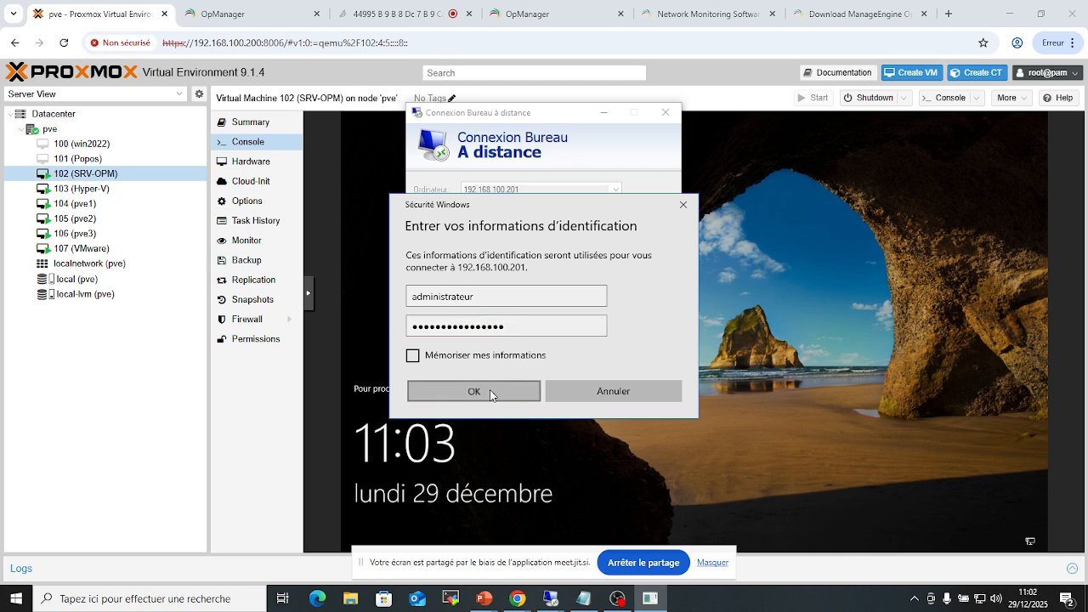
pyautogui.moveTo(565, 595)
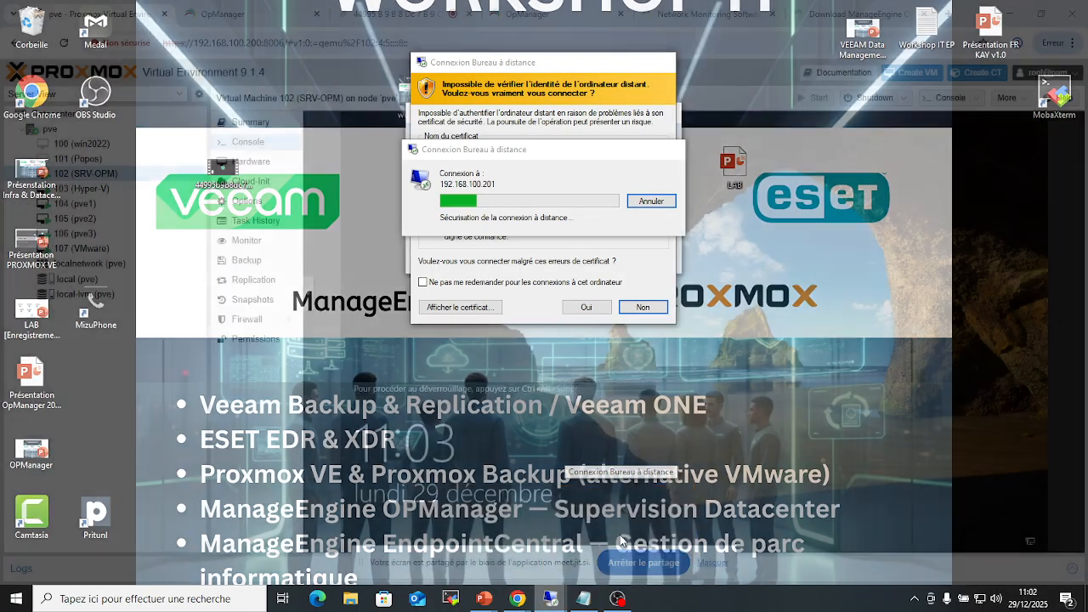
pyautogui.click(619, 542)
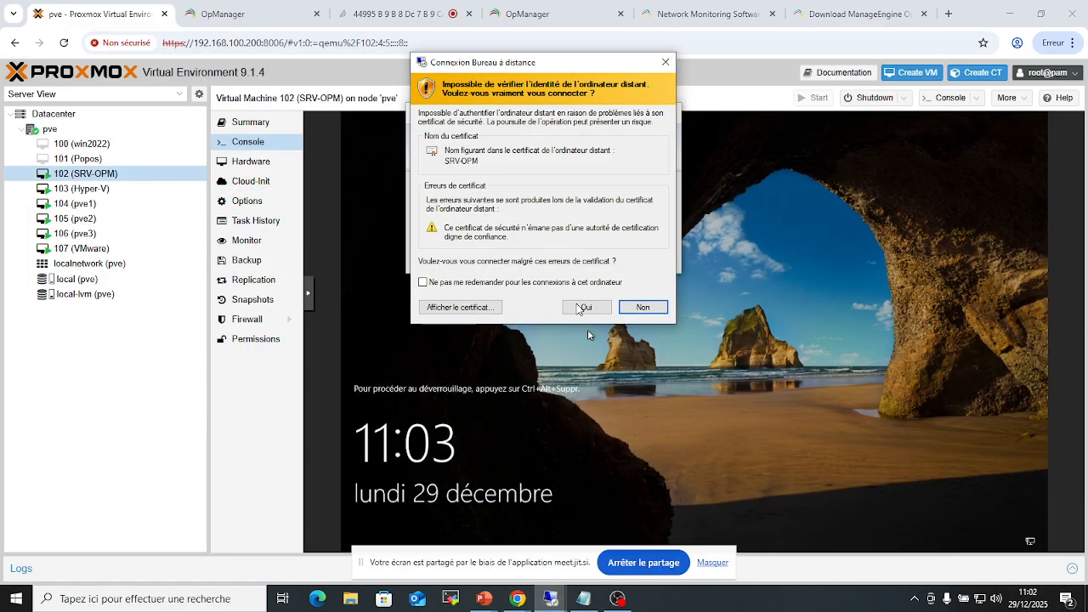
pyautogui.click(587, 310)
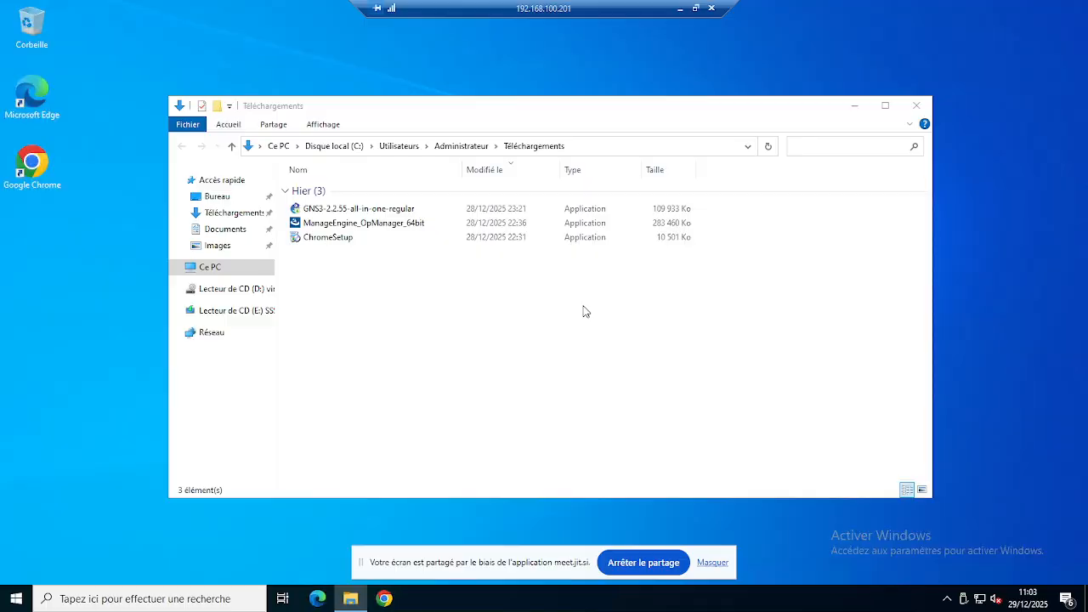
# Step: Select the ManageEngine_OpManager_64bit installer in the downloads folder, minimize the folder window and hide the screen-sharing notice
pyautogui.click(384, 223)
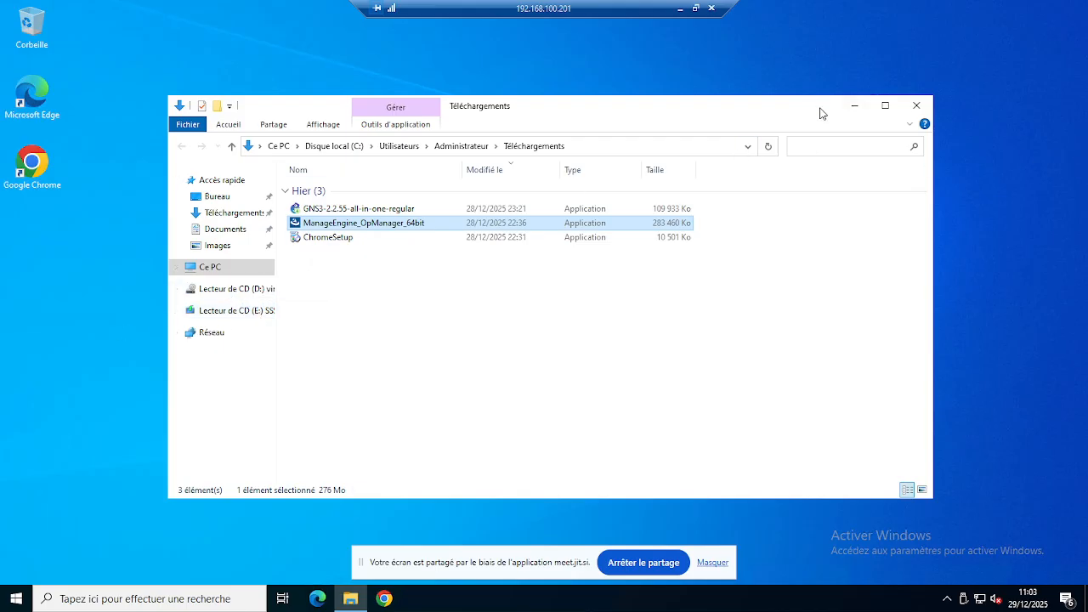
pyautogui.click(858, 109)
pyautogui.click(719, 564)
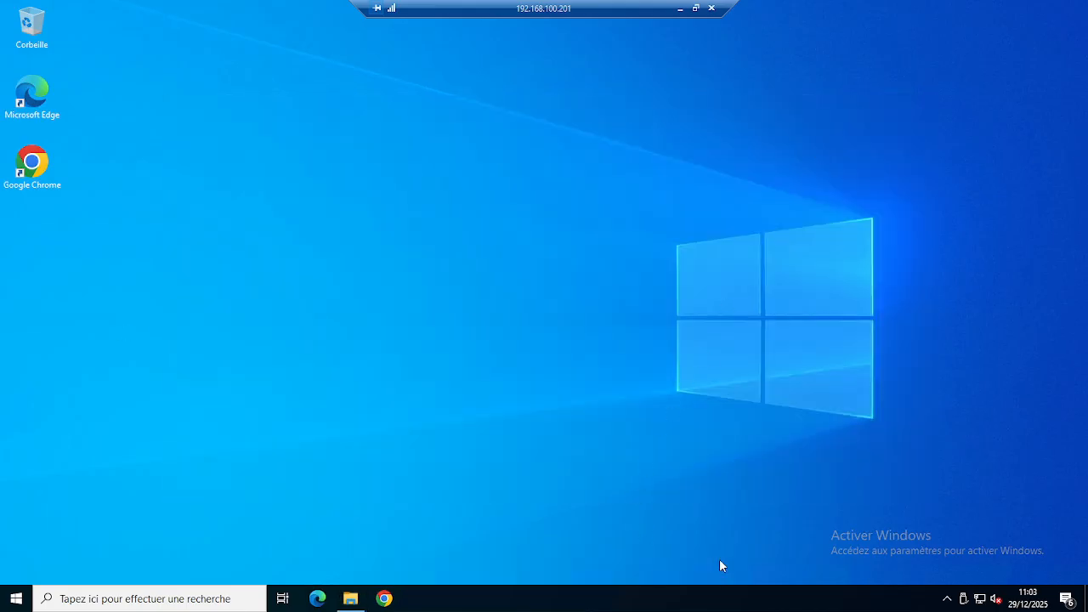
pyautogui.click(385, 597)
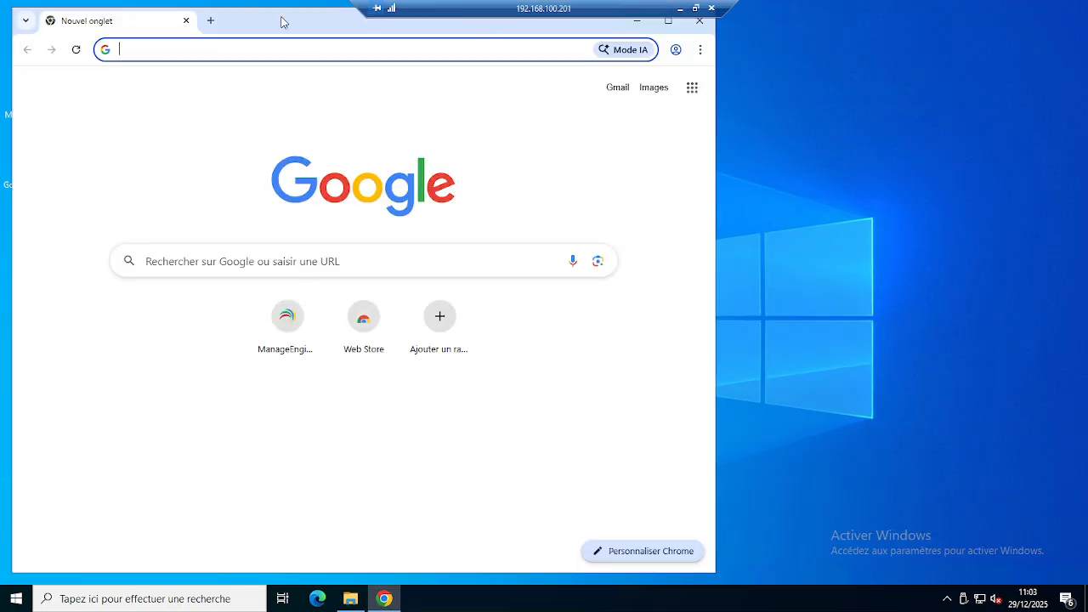
pyautogui.moveTo(283, 23); pyautogui.dragTo(524, 102)
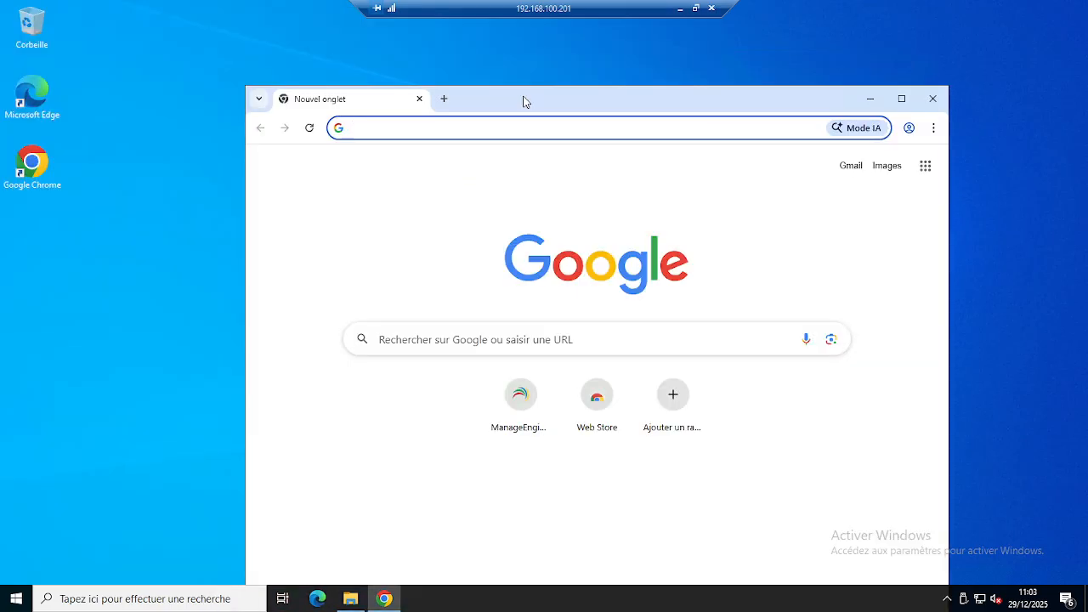
pyautogui.write('19')
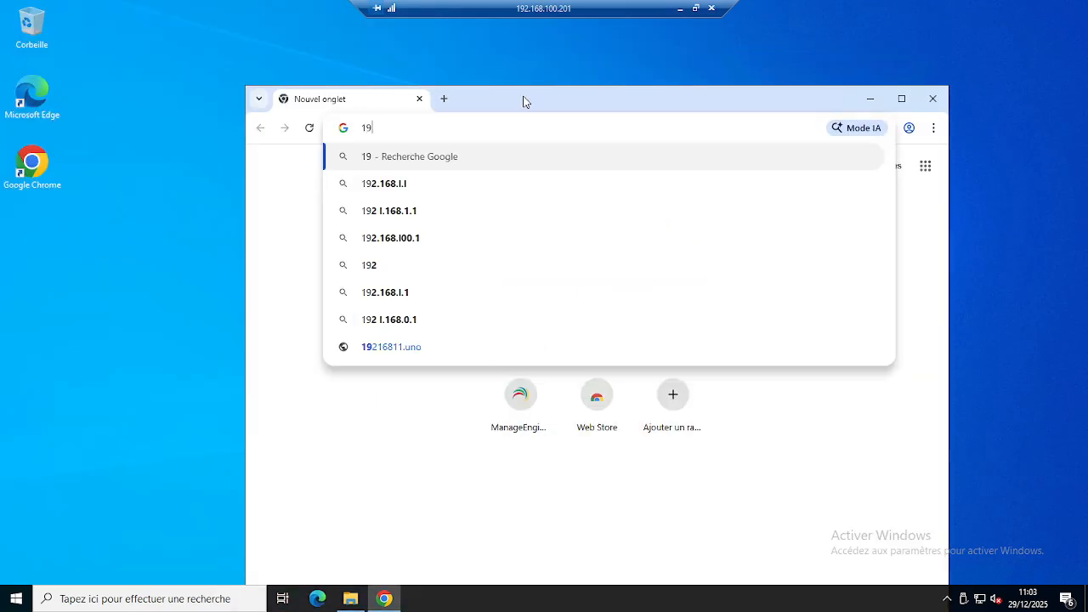
pyautogui.press('BackSpace')
pyautogui.press('BackSpace')
pyautogui.write('l')
pyautogui.press('BackSpace')
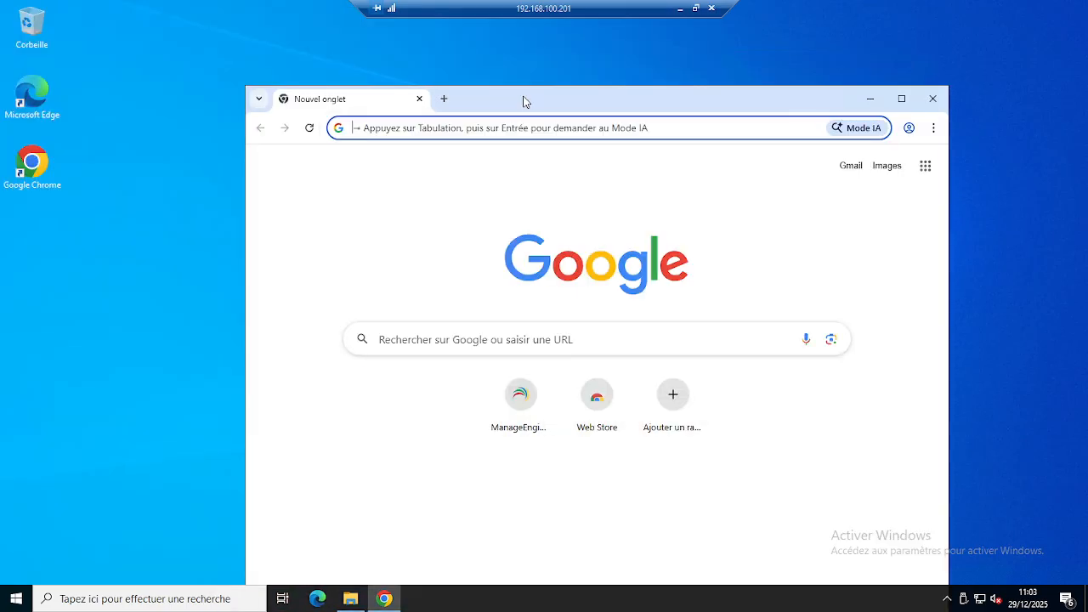
# Step: Minimize the remote session and load the OpManager web console at 192.168.100.201:8060 in a new local browser tab
pyautogui.click(680, 9)
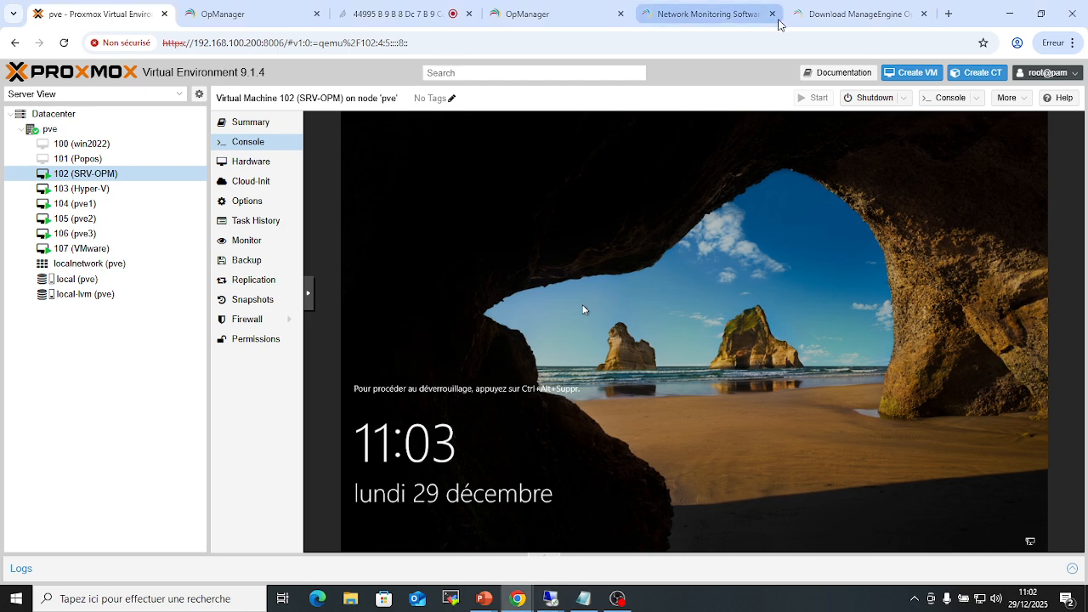
pyautogui.click(947, 12)
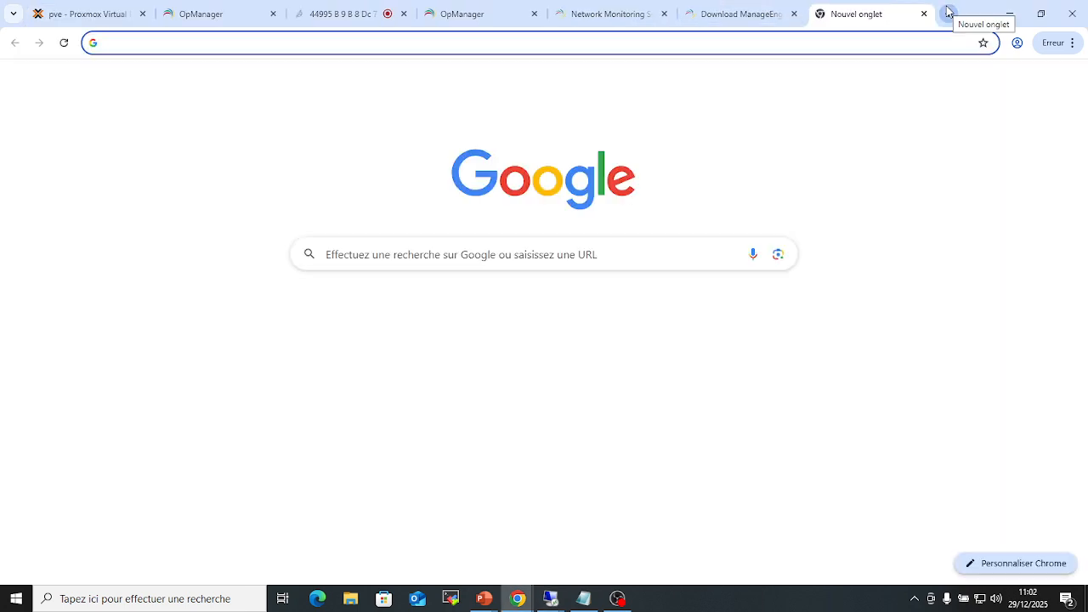
pyautogui.write('192.168.100.201:8060')
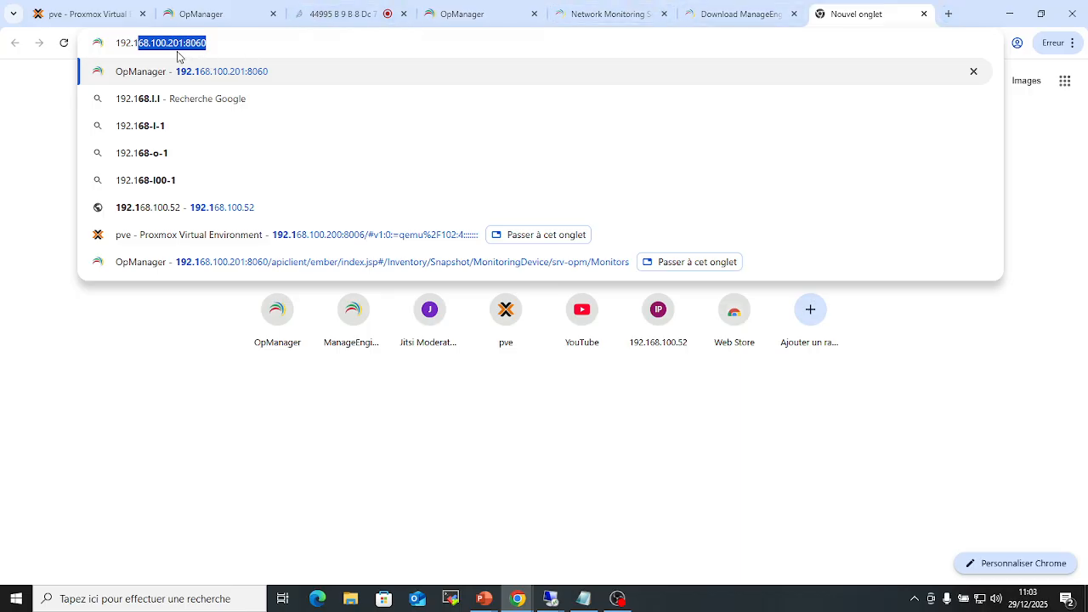
pyautogui.moveTo(184, 42); pyautogui.dragTo(204, 43)
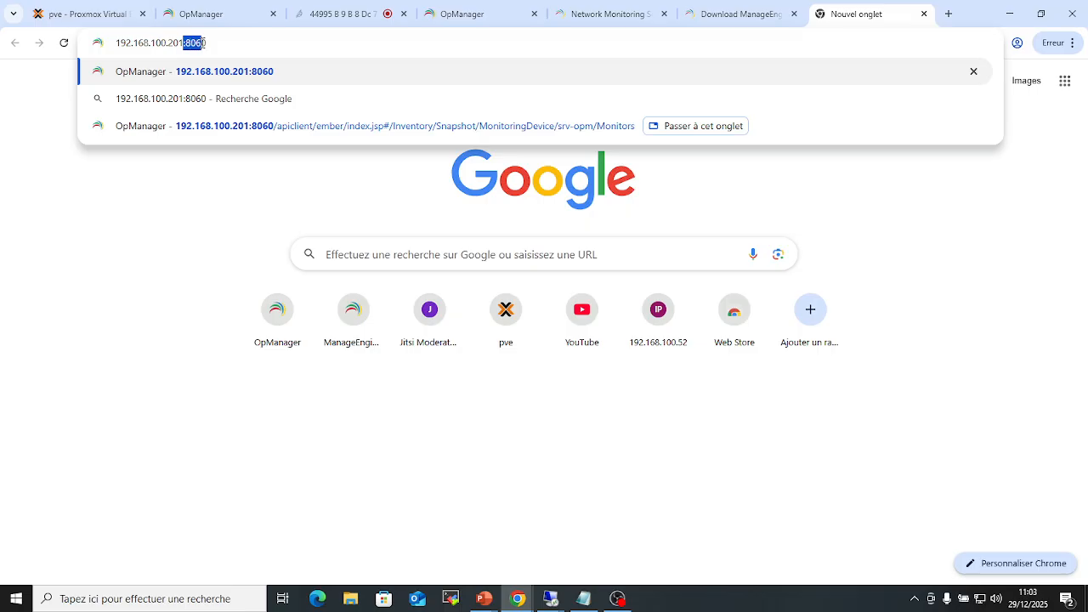
pyautogui.click(241, 40)
pyautogui.press('Return')
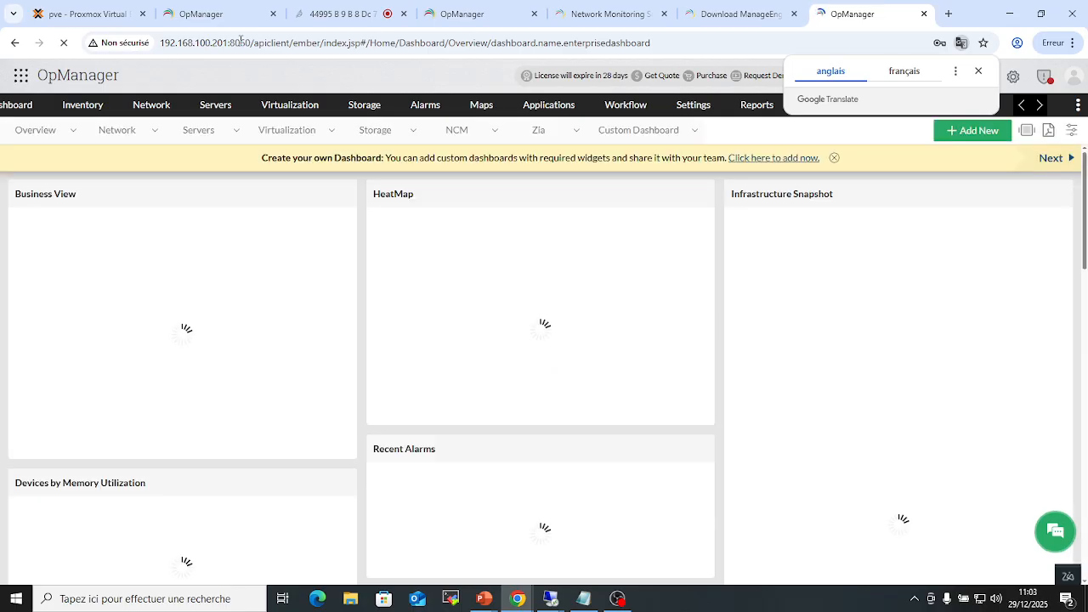
# Step: Dismiss the page translation offer and look over the upper widgets of the Enterprise Dashboard
pyautogui.click(978, 71)
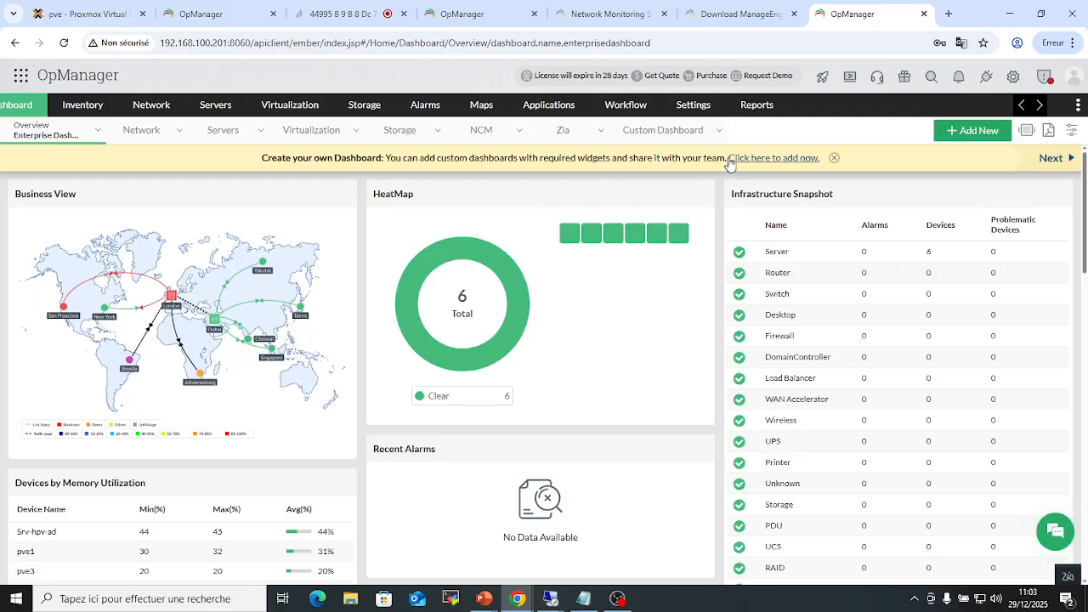
pyautogui.scroll(-2, 498, 316)
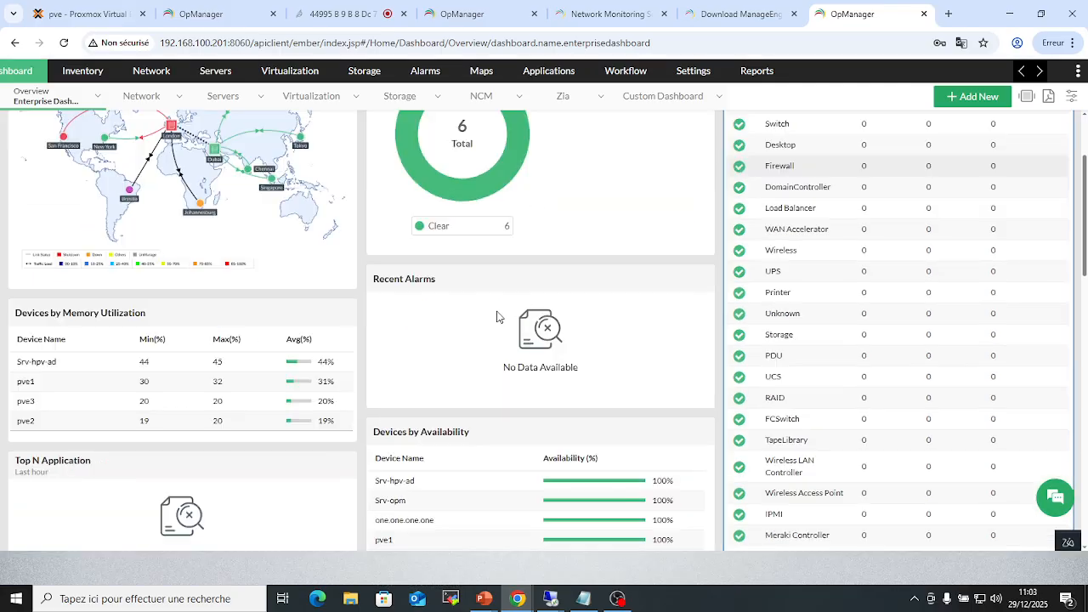
pyautogui.scroll(1, 498, 317)
pyautogui.scroll(1, 498, 316)
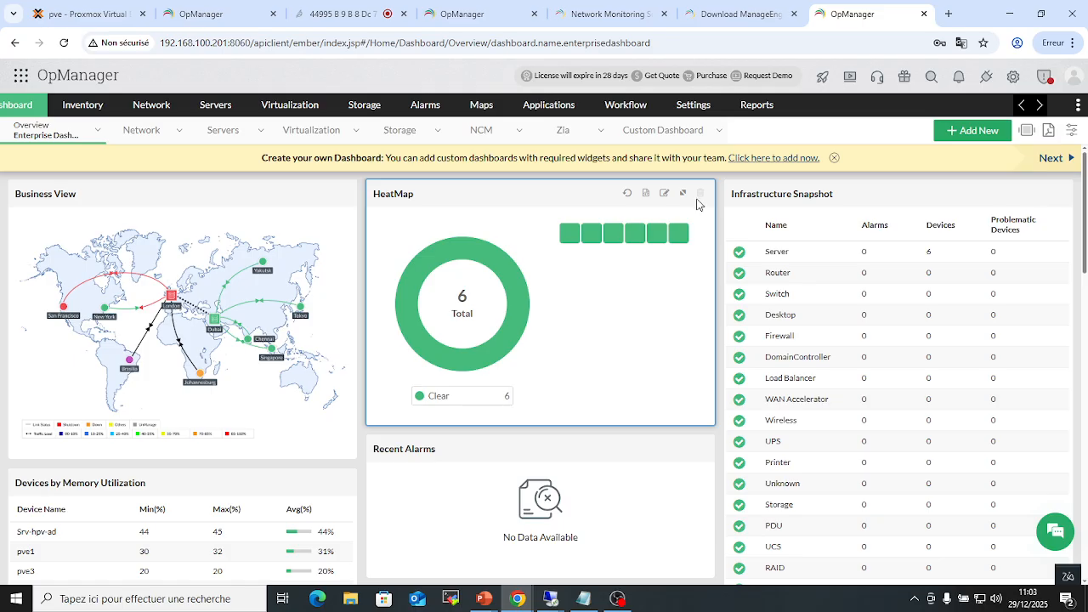
# Step: Open the admin account details, review the product details and licensed add-ons, and close them
pyautogui.click(1075, 81)
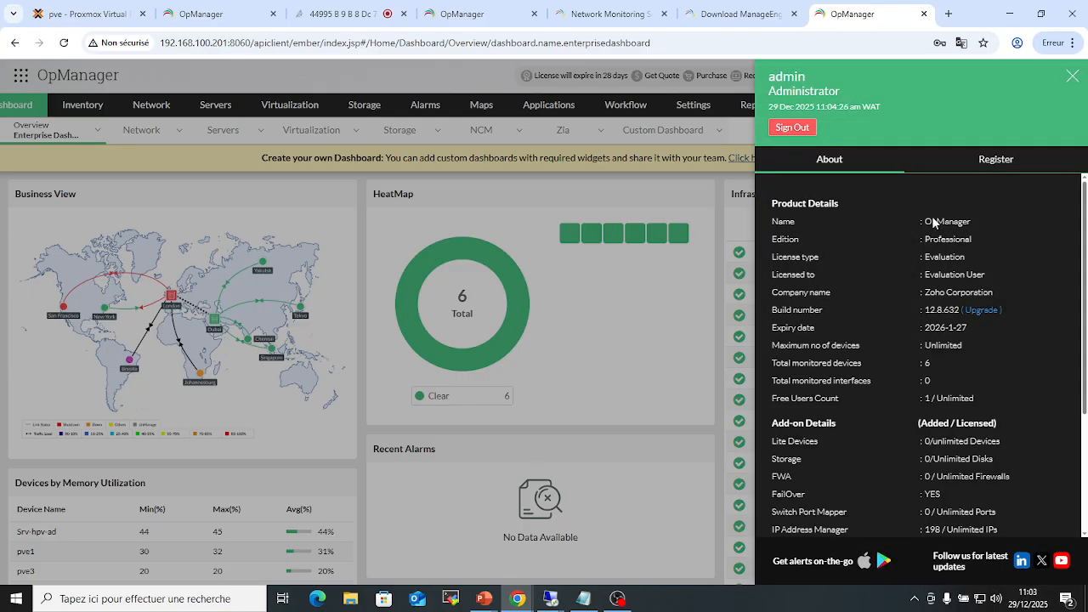
pyautogui.scroll(-2, 912, 349)
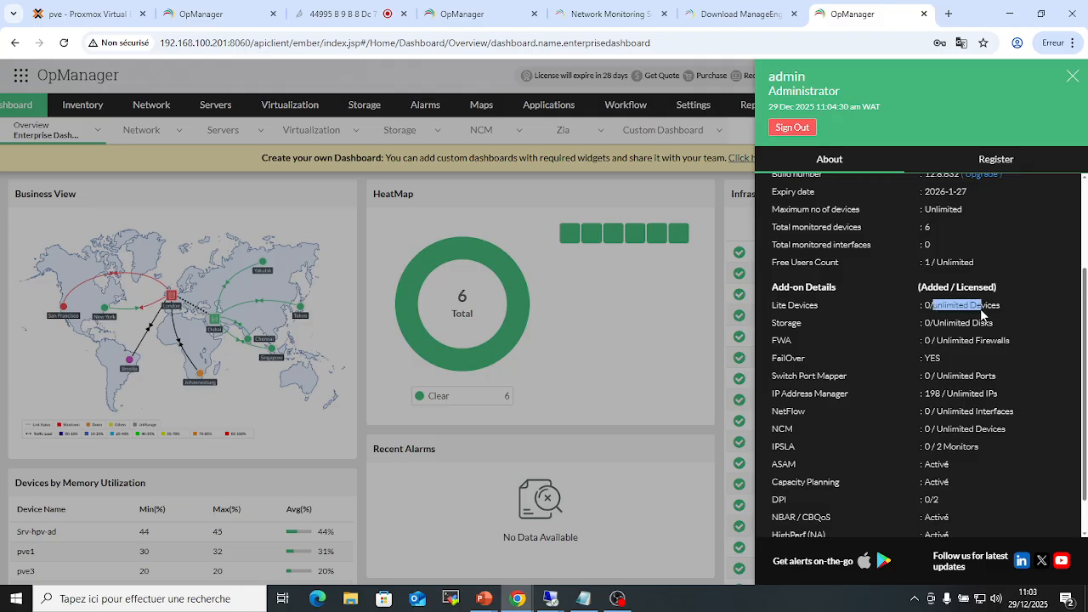
pyautogui.moveTo(932, 322); pyautogui.dragTo(992, 322)
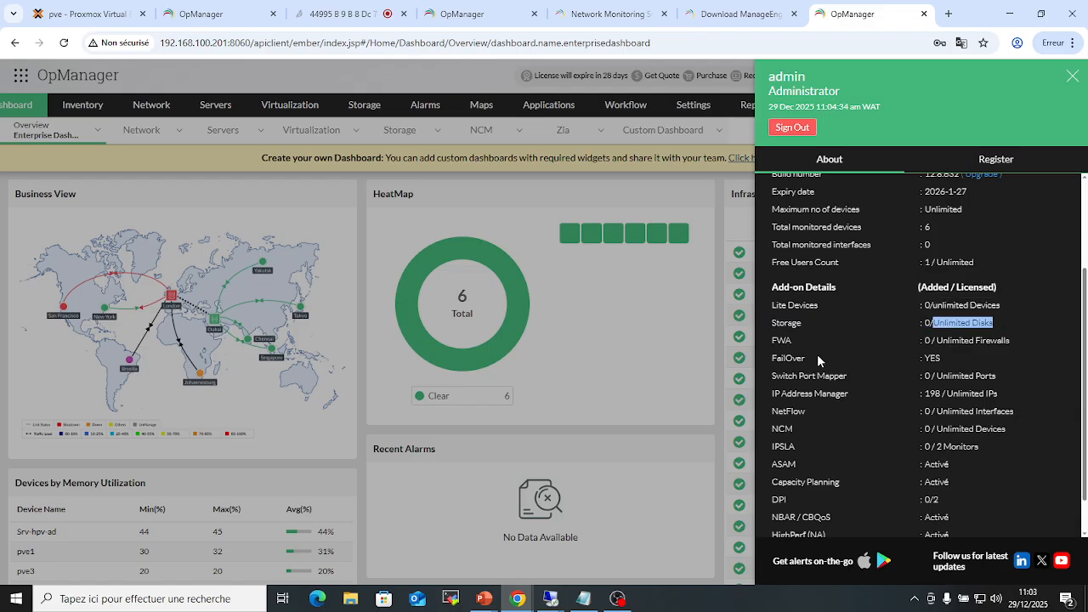
pyautogui.scroll(-1, 796, 355)
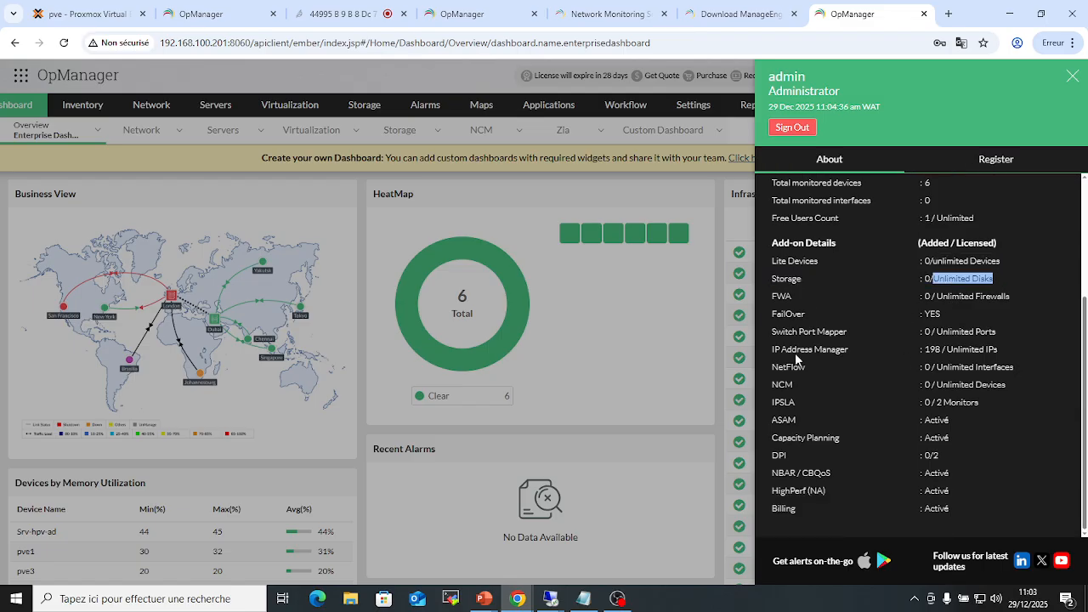
pyautogui.moveTo(793, 366); pyautogui.dragTo(772, 402)
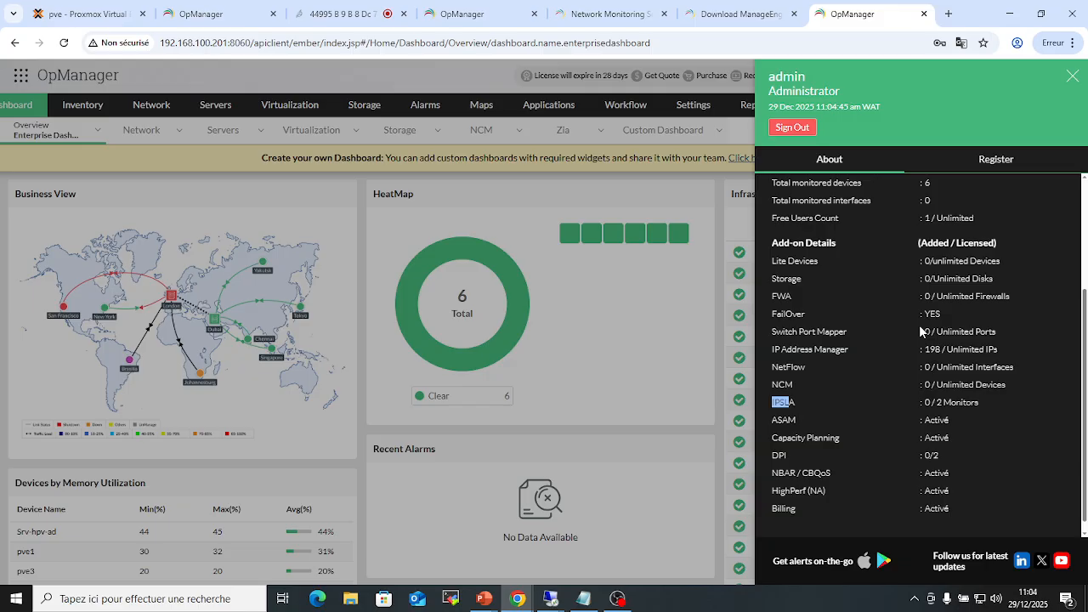
pyautogui.scroll(1, 853, 379)
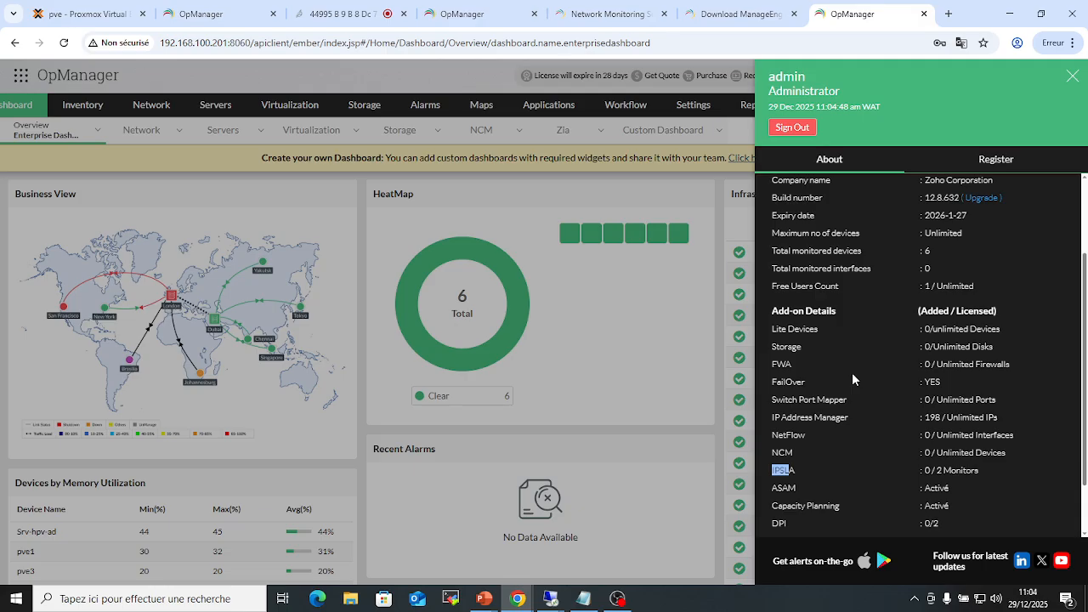
pyautogui.scroll(2, 833, 458)
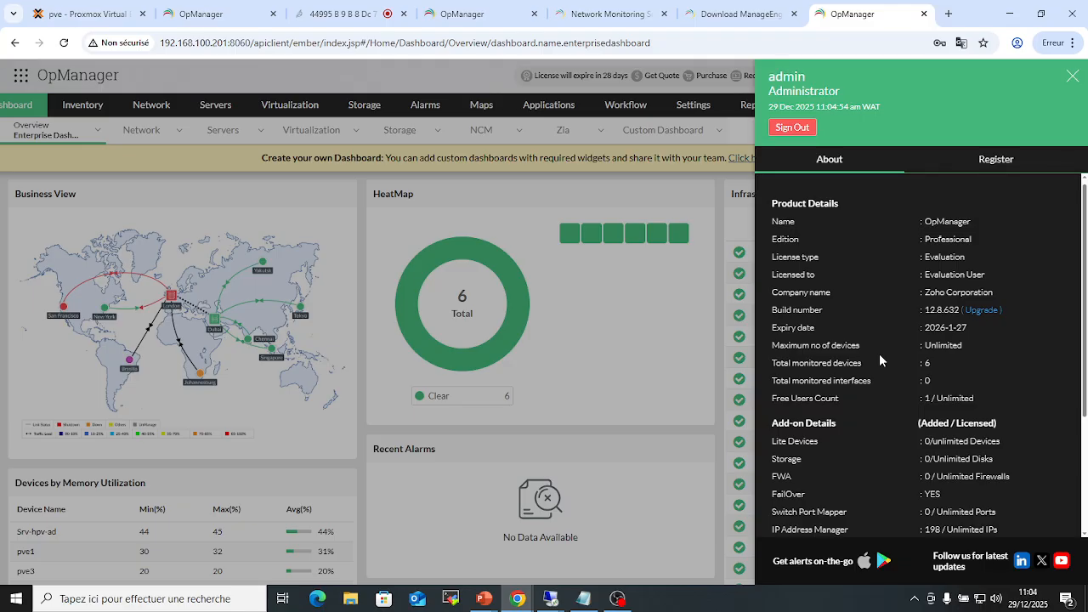
pyautogui.scroll(-1, 850, 391)
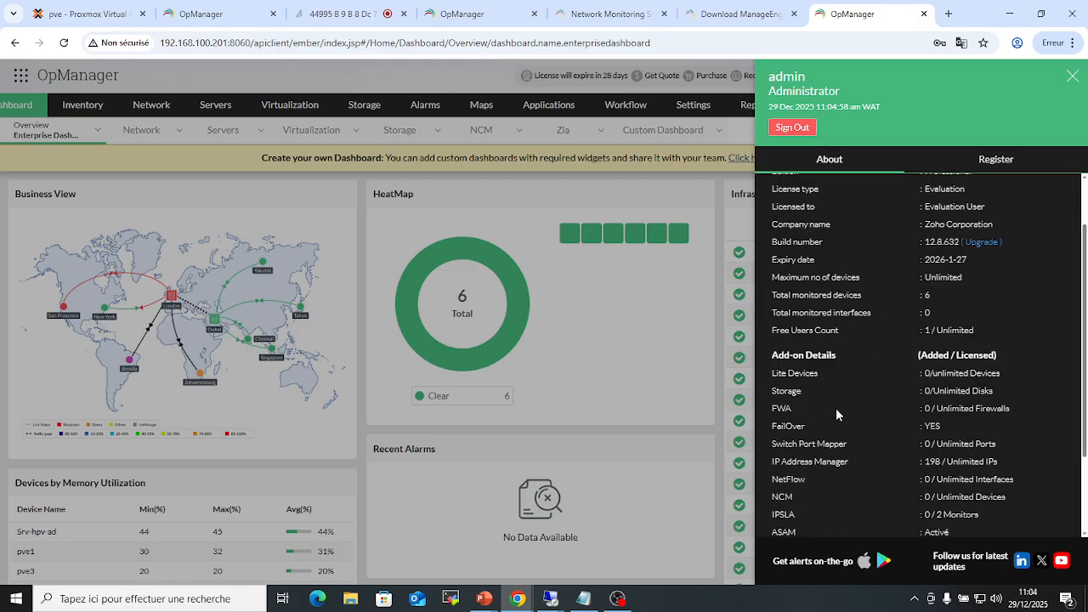
pyautogui.scroll(1, 836, 407)
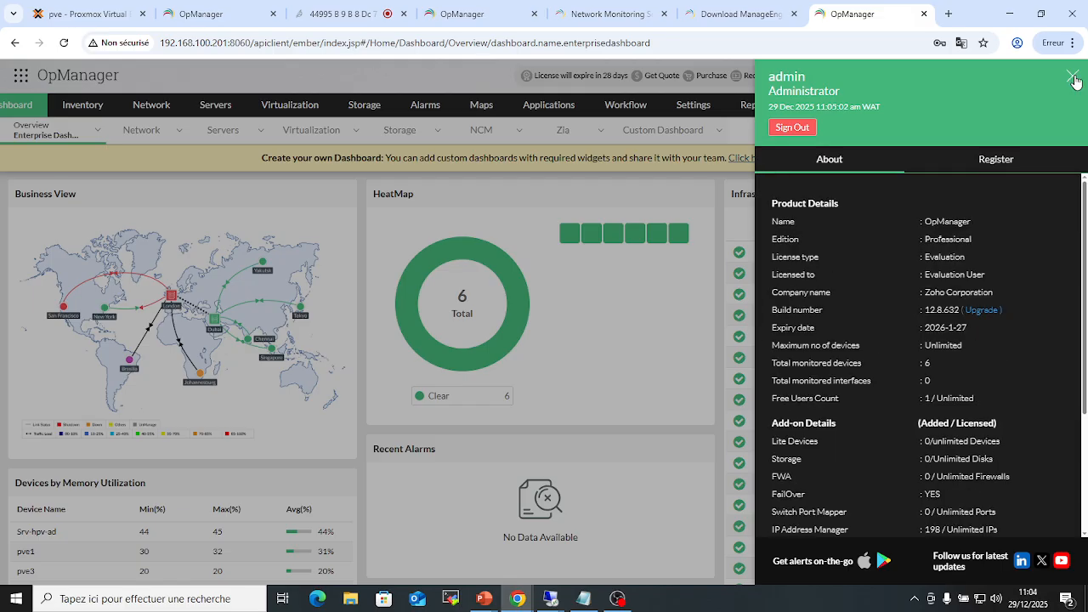
pyautogui.click(1072, 77)
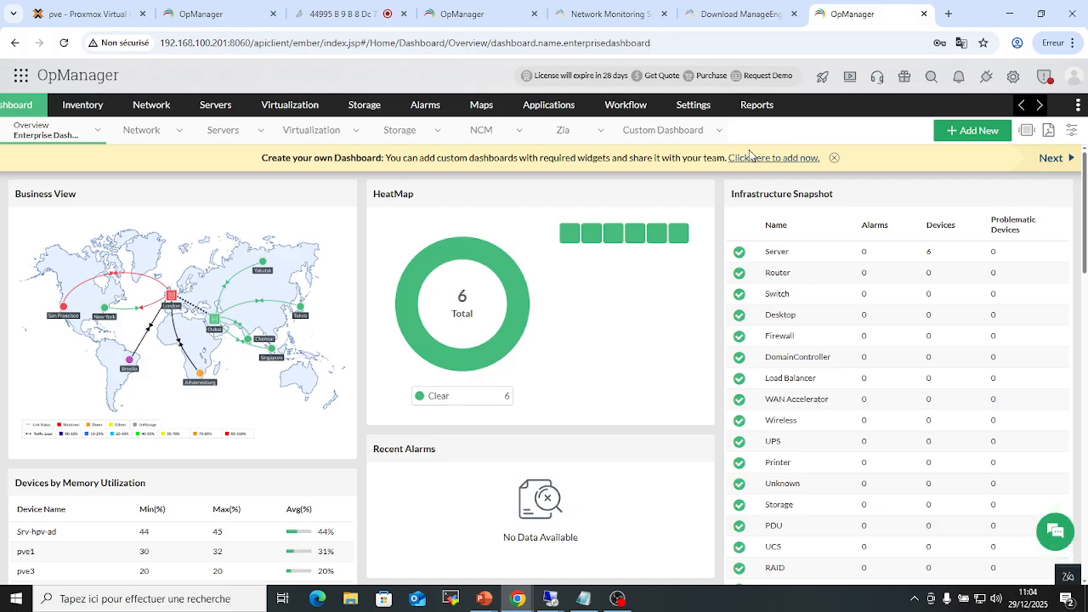
# Step: Choose the Enterprise Dashboard under Overview and check the role of the signed-in admin account in its profile details
pyautogui.moveTo(3, 139)
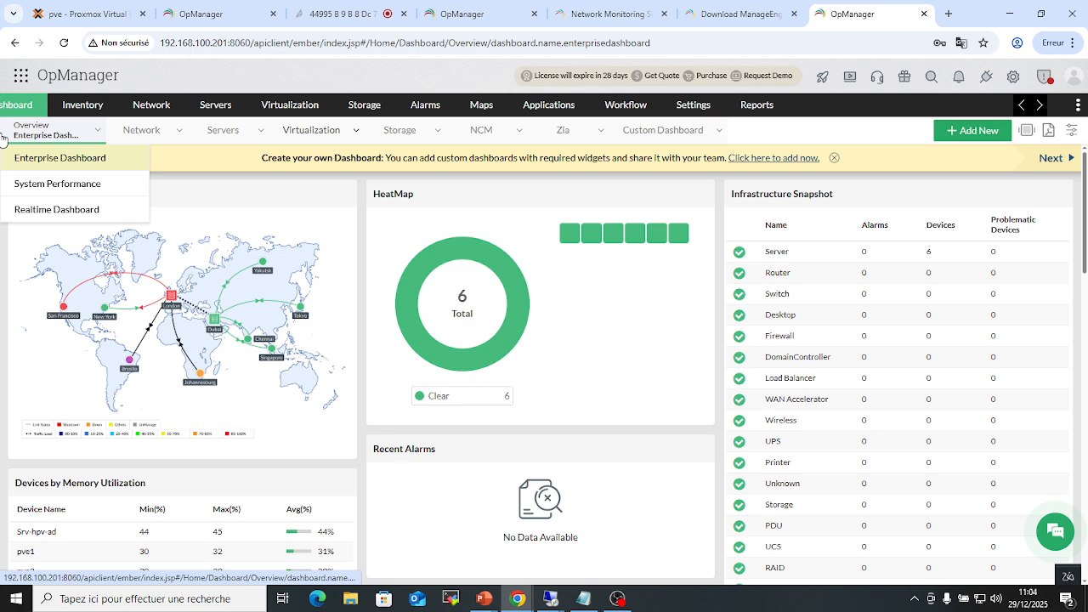
pyautogui.click(93, 159)
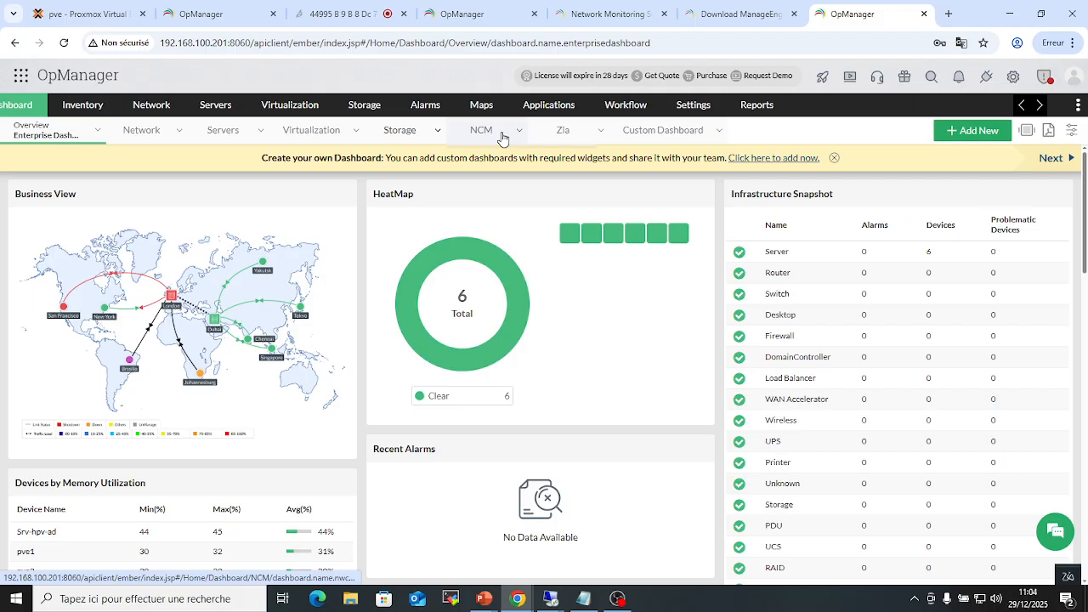
pyautogui.click(1081, 74)
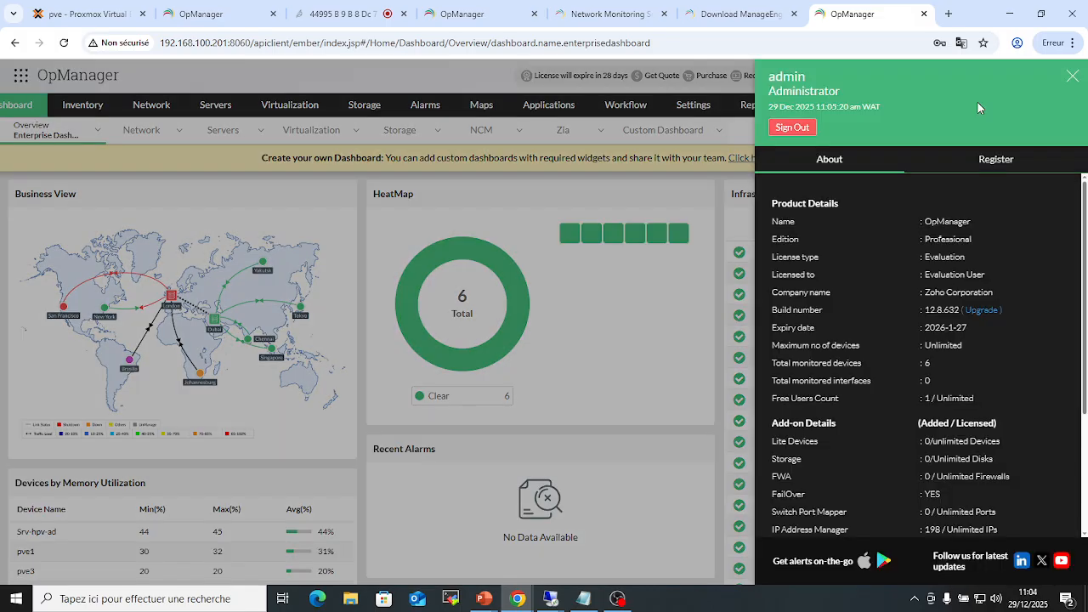
pyautogui.doubleClick(771, 92)
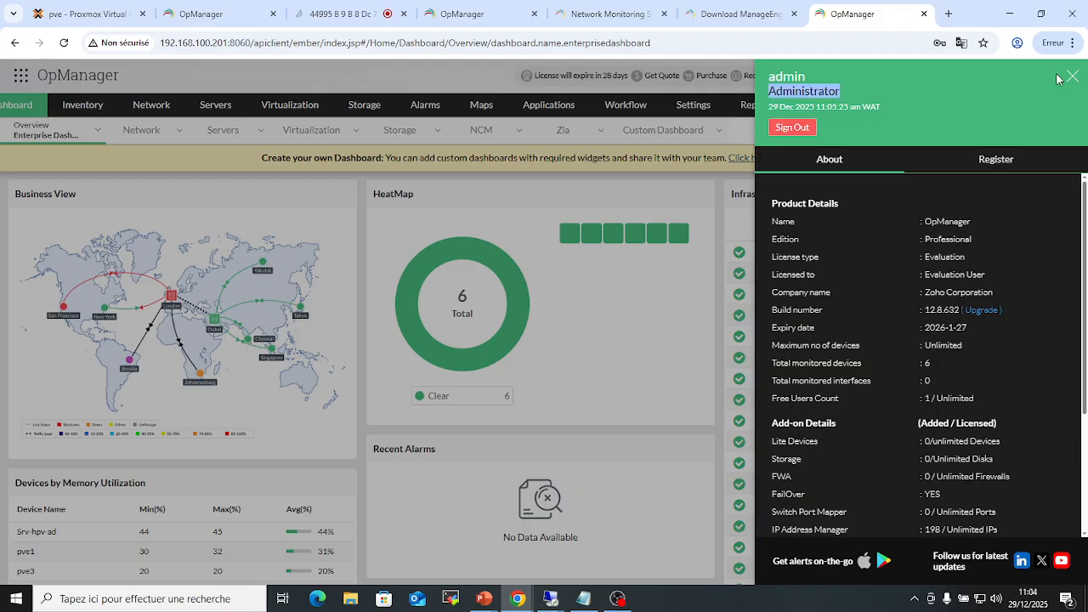
pyautogui.click(799, 95)
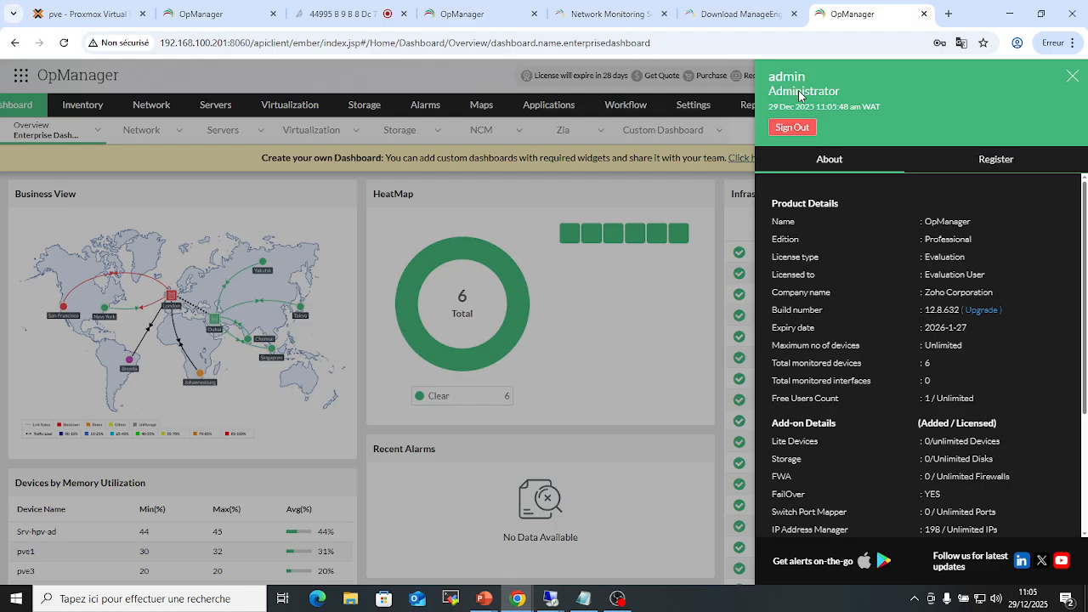
pyautogui.click(226, 166)
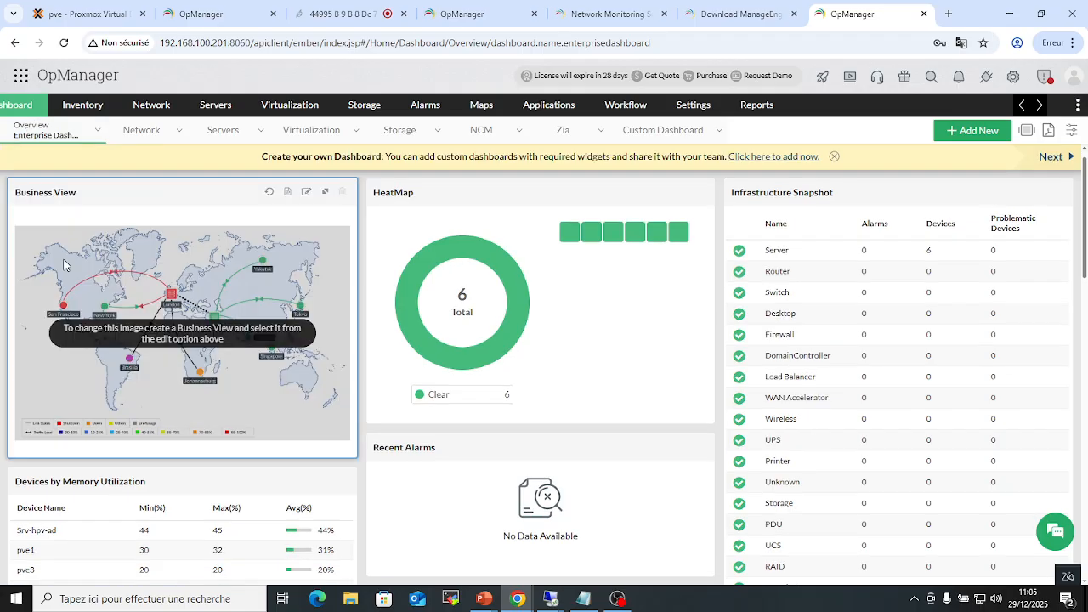
# Step: Examine the Enterprise Dashboard widgets, including memory utilization, device availability, packet loss and the vendor tree view
pyautogui.scroll(-4, 380, 336)
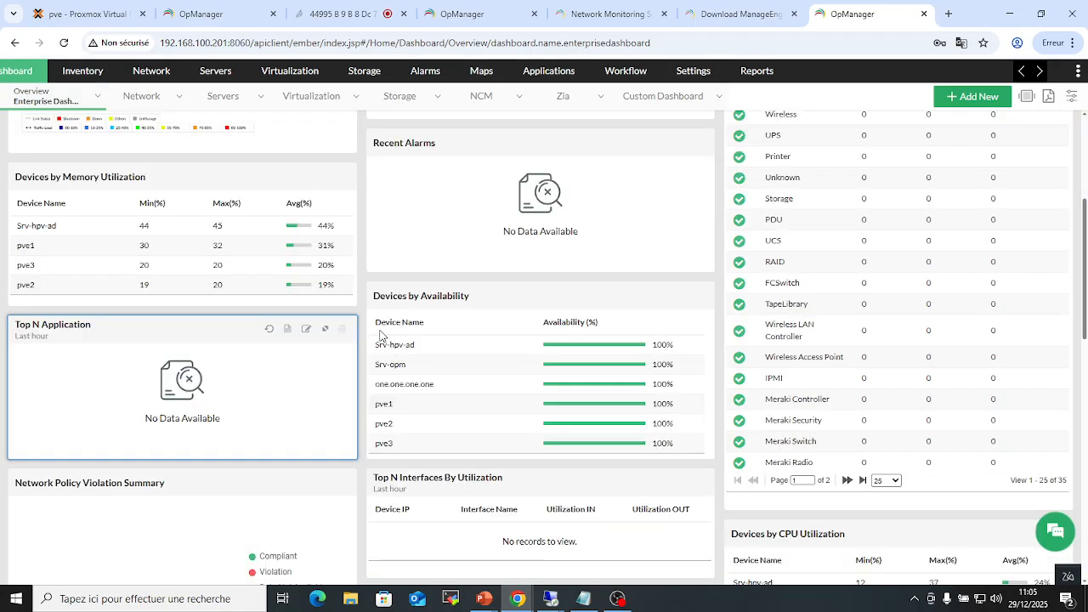
pyautogui.scroll(2, 136, 379)
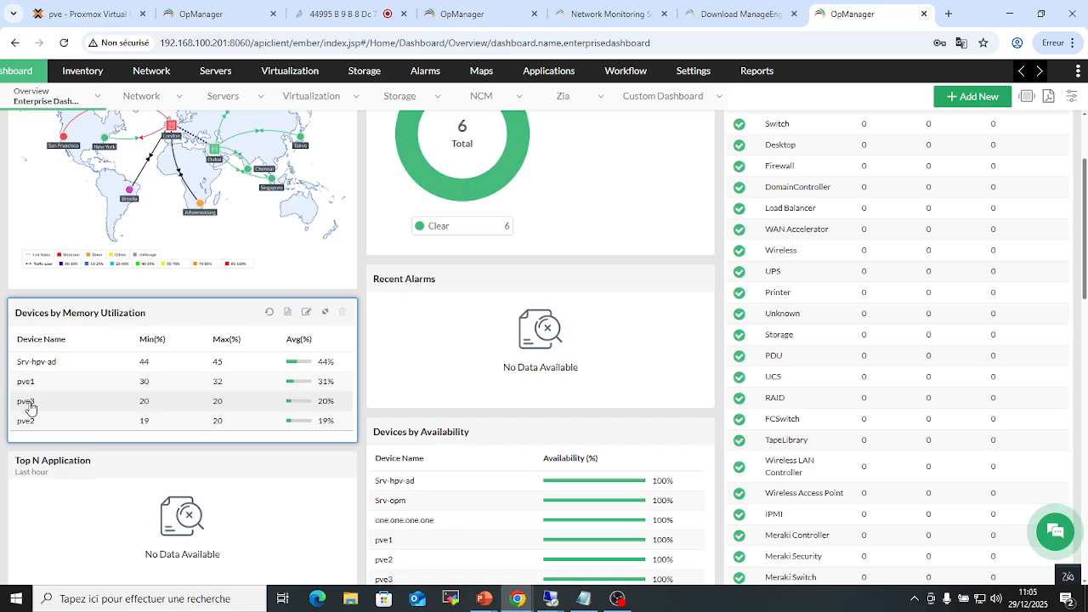
pyautogui.scroll(-1, 73, 389)
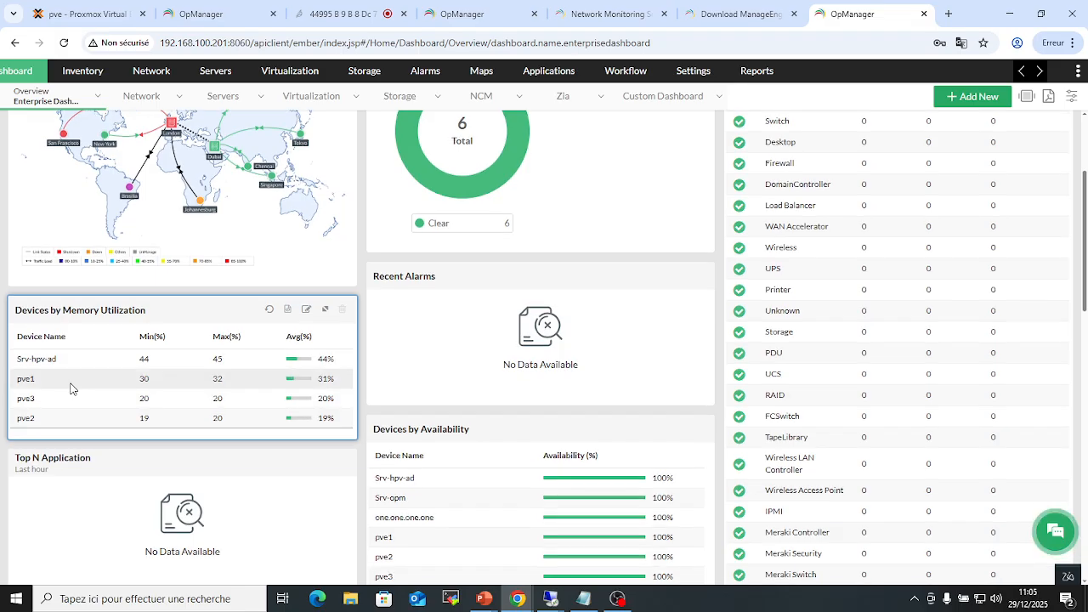
pyautogui.scroll(-5, 72, 388)
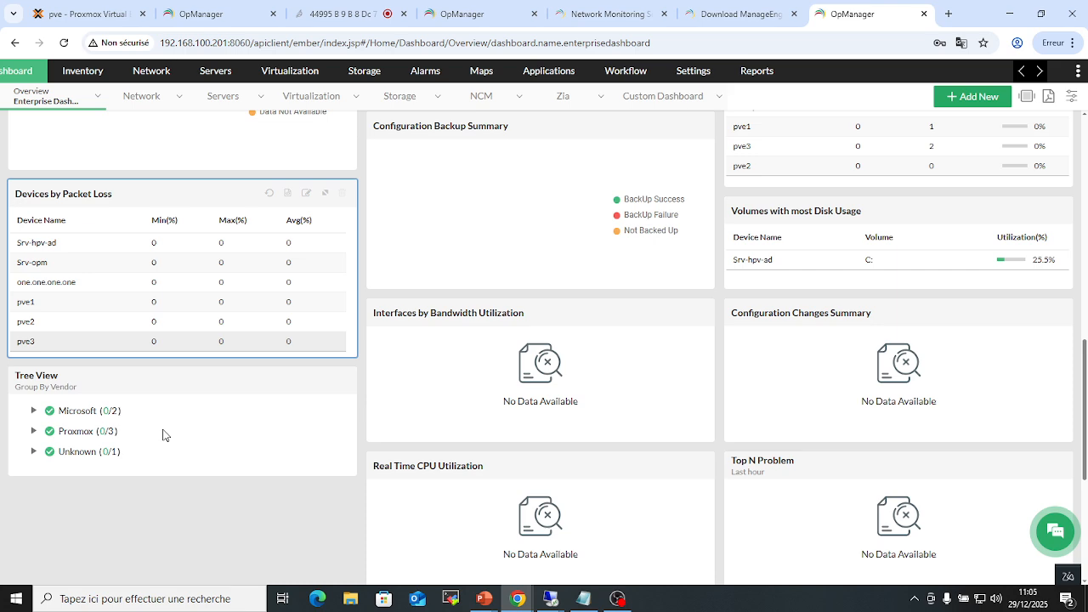
pyautogui.scroll(5, 485, 267)
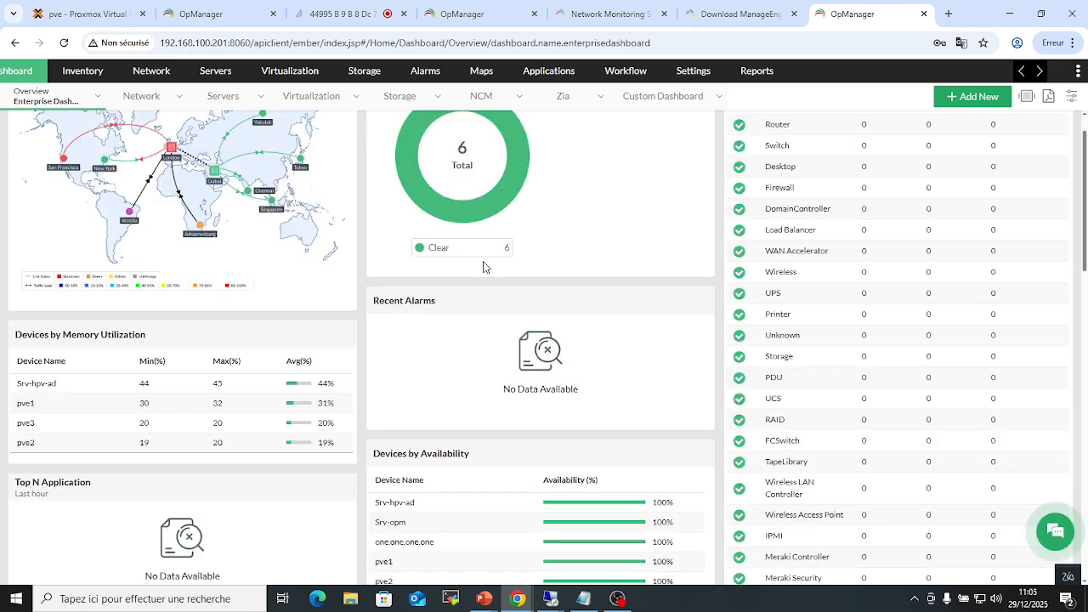
pyautogui.scroll(2, 485, 267)
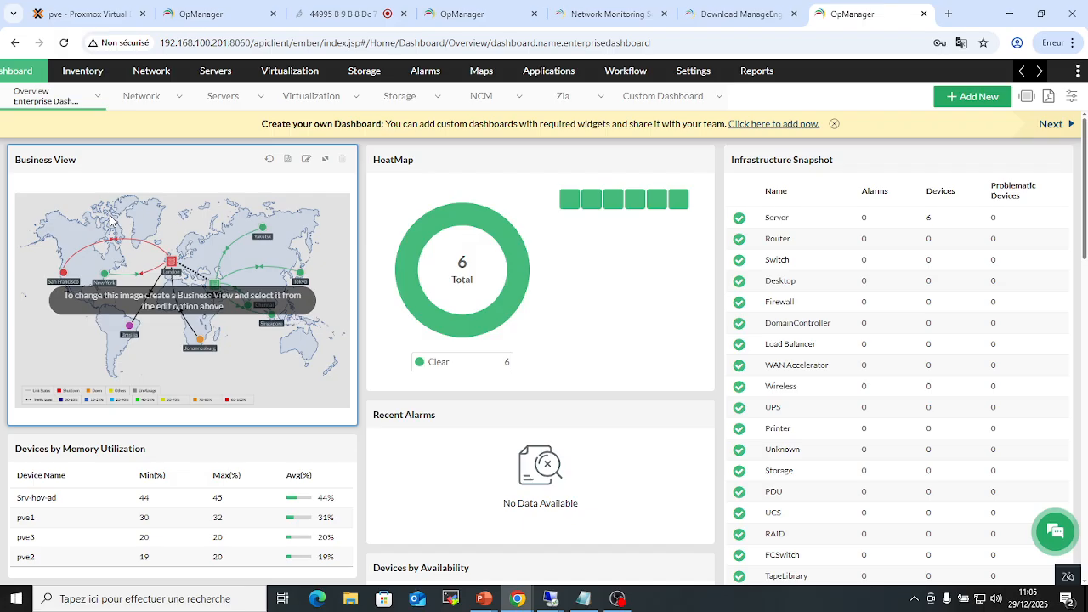
# Step: View the Network Top 10, Server Top 10 and Virtualization Summary dashboards and look through the remaining dashboard categories
pyautogui.click(133, 97)
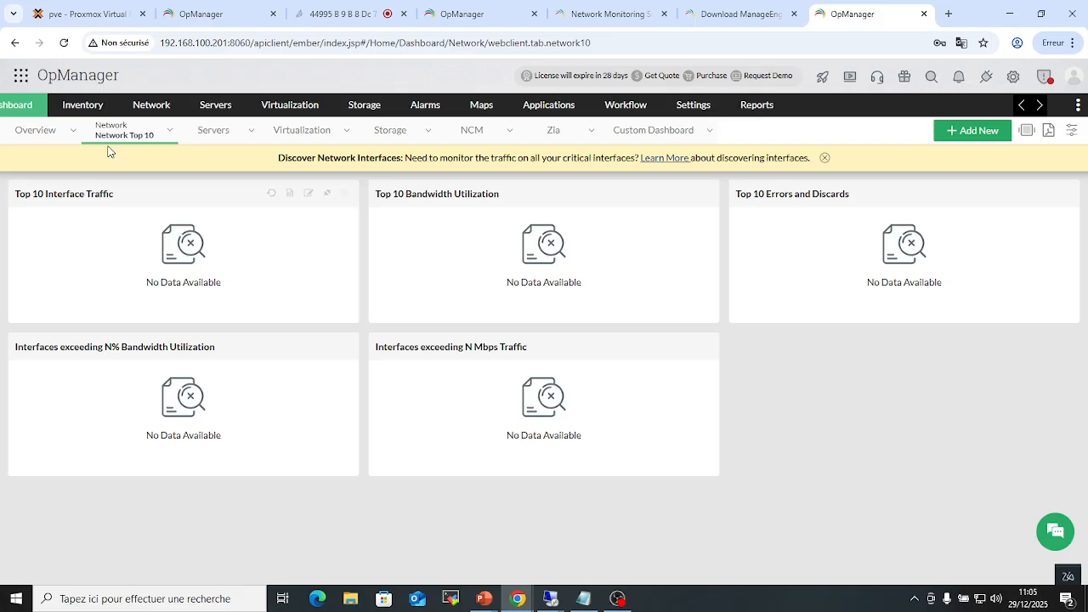
pyautogui.click(213, 129)
pyautogui.moveTo(327, 132)
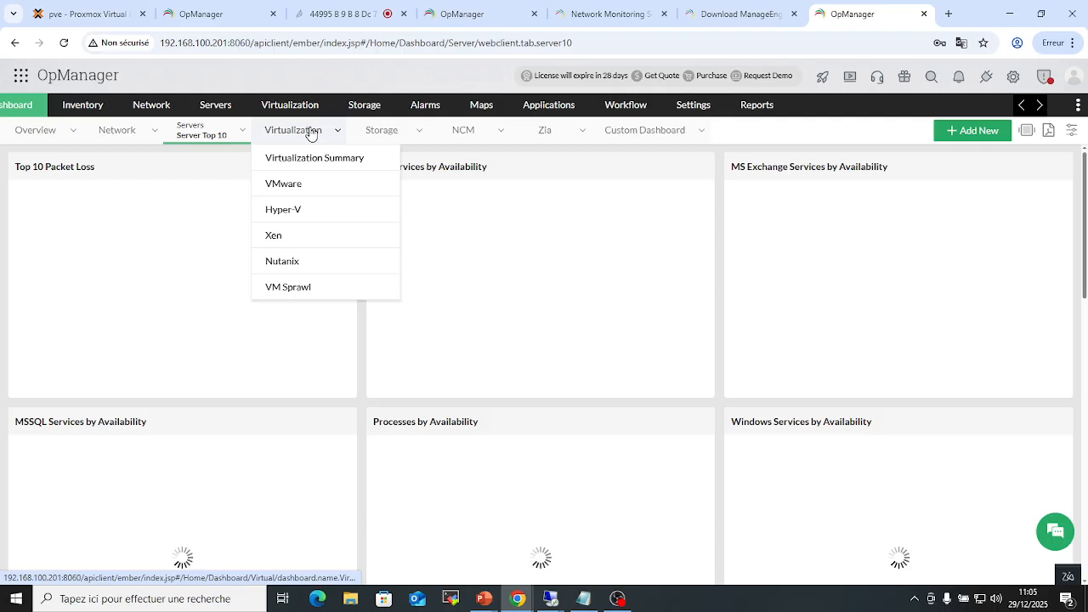
pyautogui.click(311, 132)
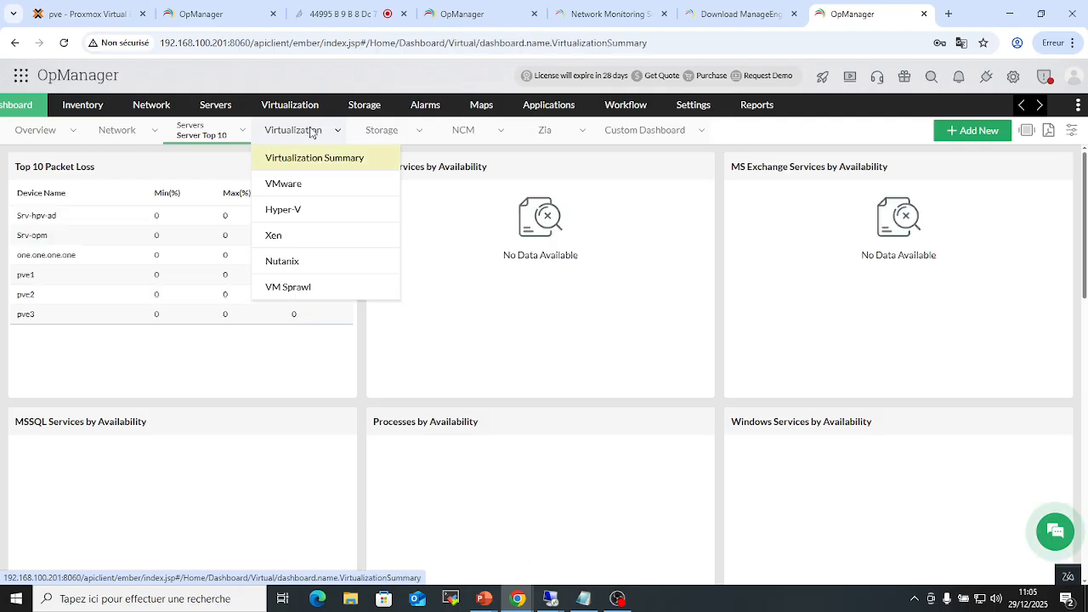
pyautogui.moveTo(378, 142)
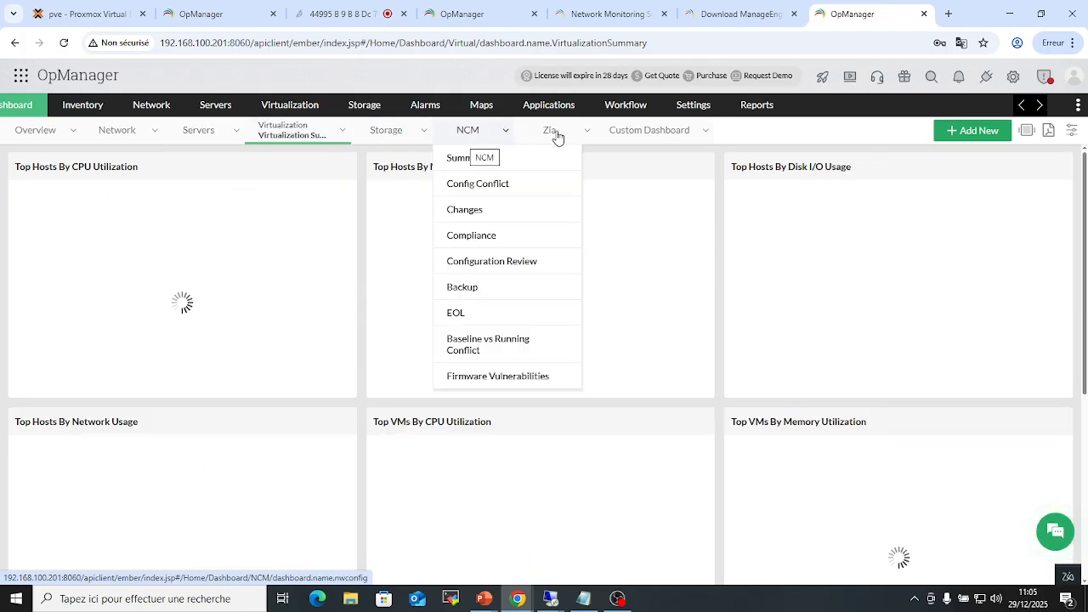
pyautogui.moveTo(667, 136)
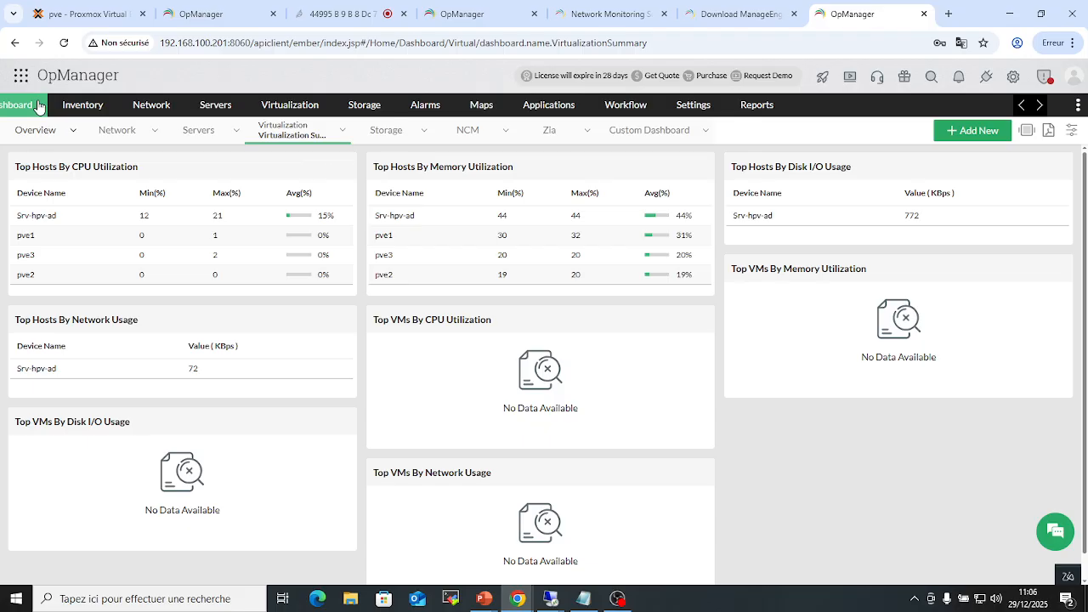
# Step: Open the Add Device form from the device inventory and check the IP address field and the saved credentials available for selection
pyautogui.click(69, 110)
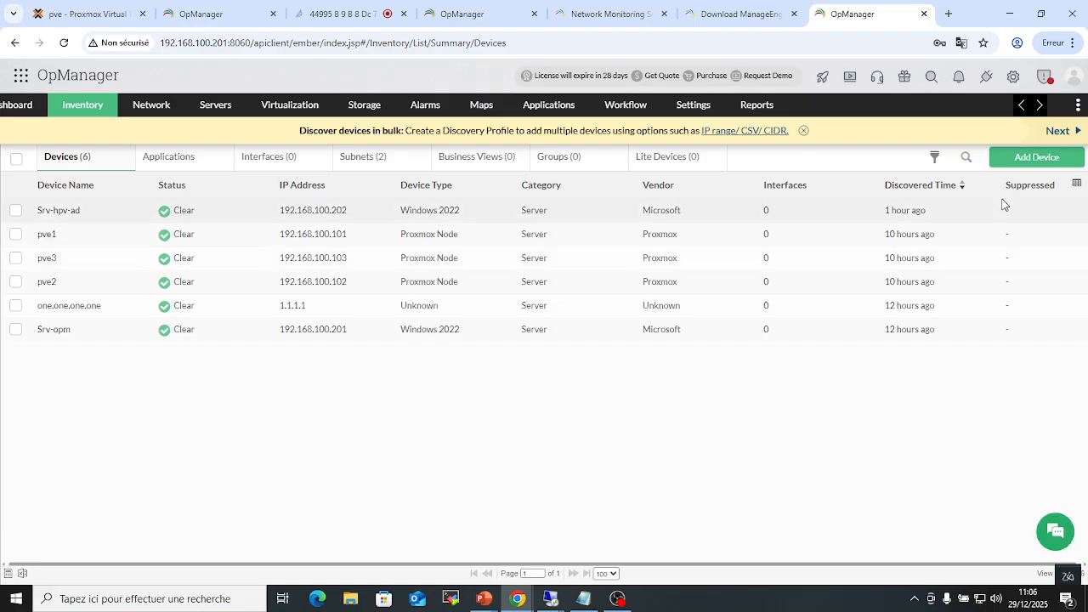
pyautogui.click(1034, 158)
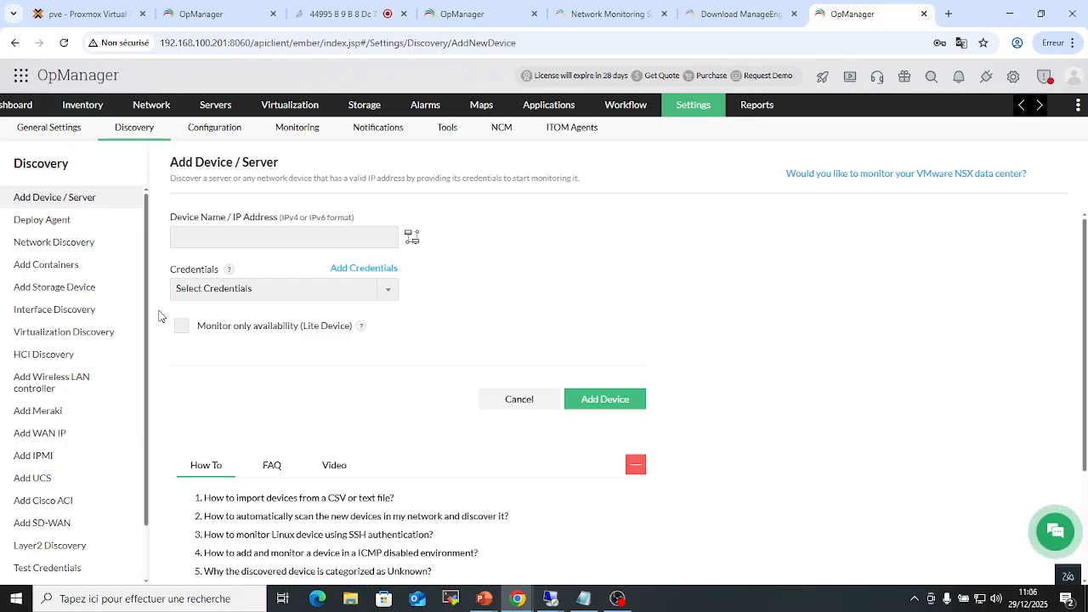
pyautogui.click(285, 242)
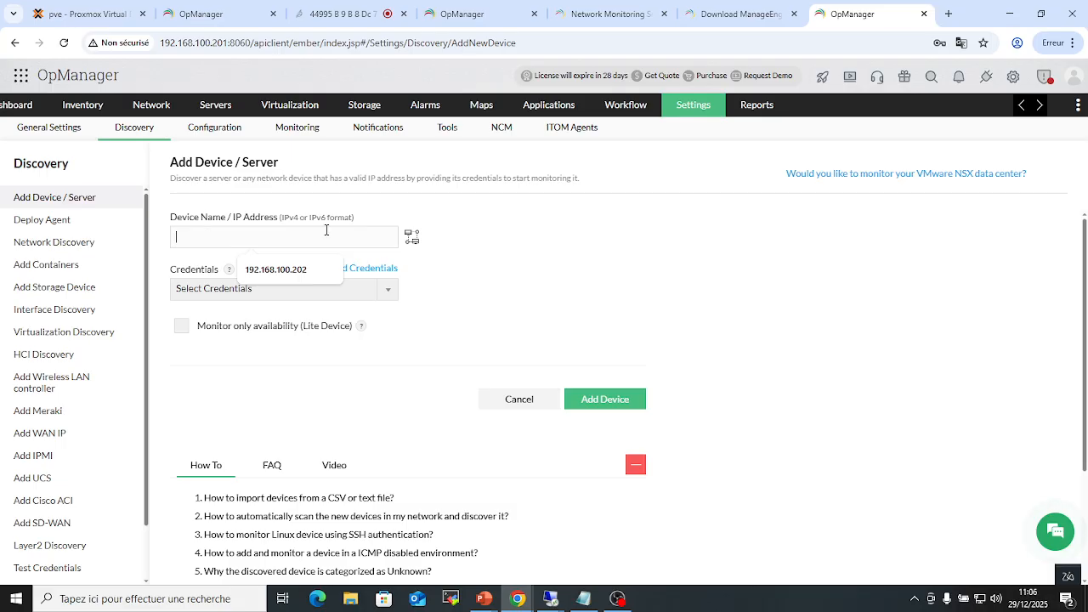
pyautogui.click(229, 296)
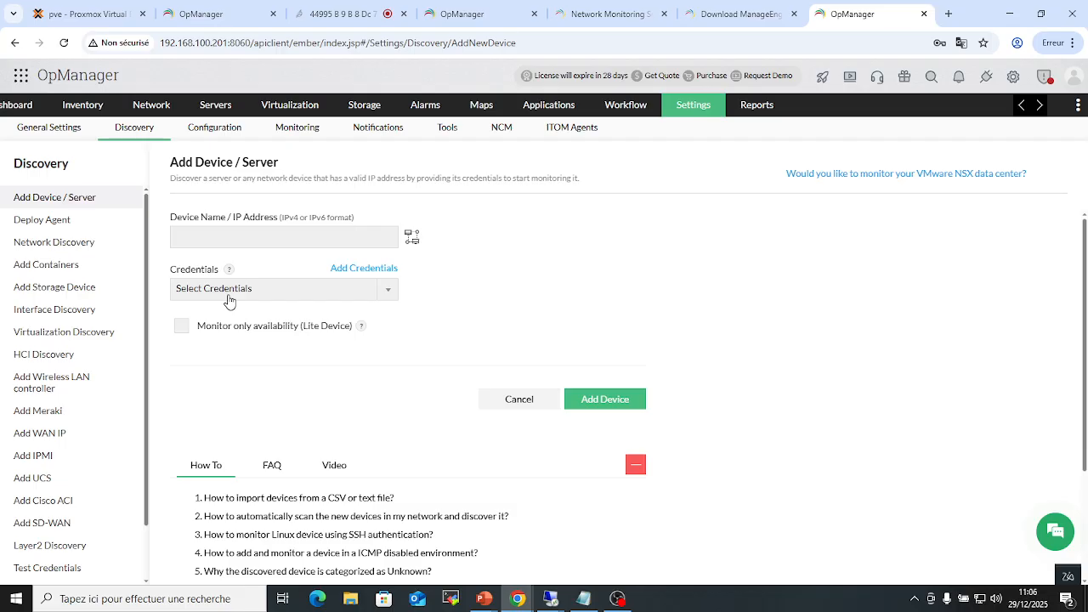
pyautogui.click(229, 295)
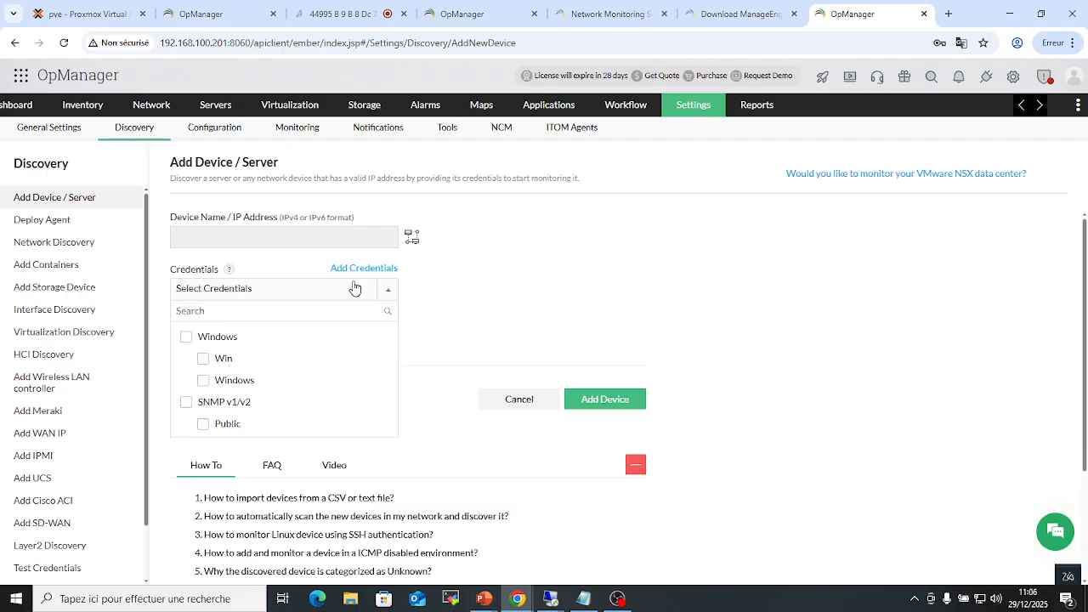
# Step: Open the Add Credential form and review the available credential types, from SNMP and Windows/WMI to Backup and Storage
pyautogui.click(360, 273)
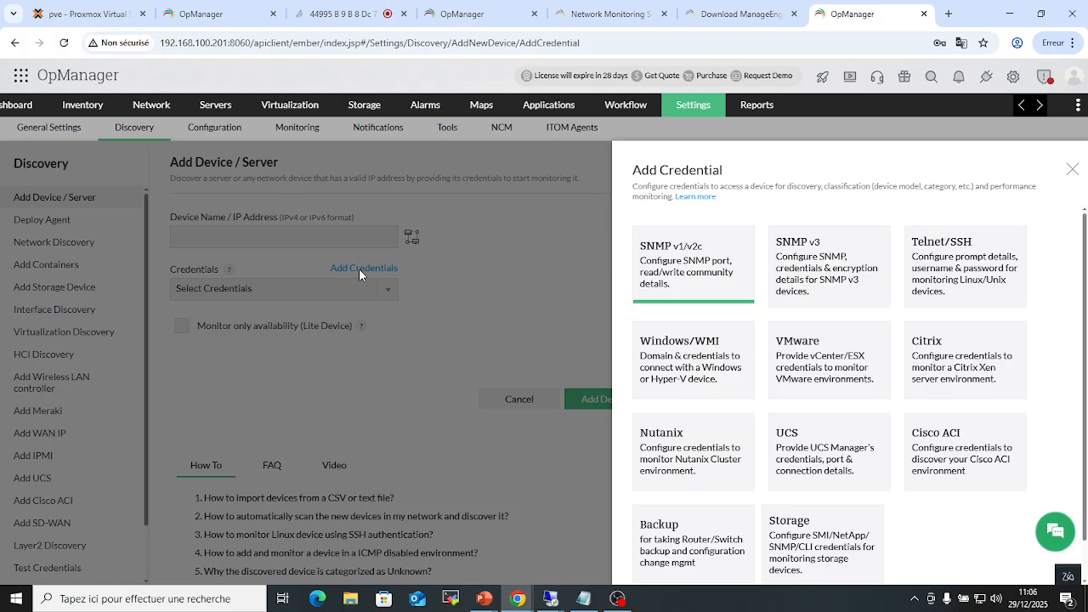
pyautogui.scroll(-1, 779, 292)
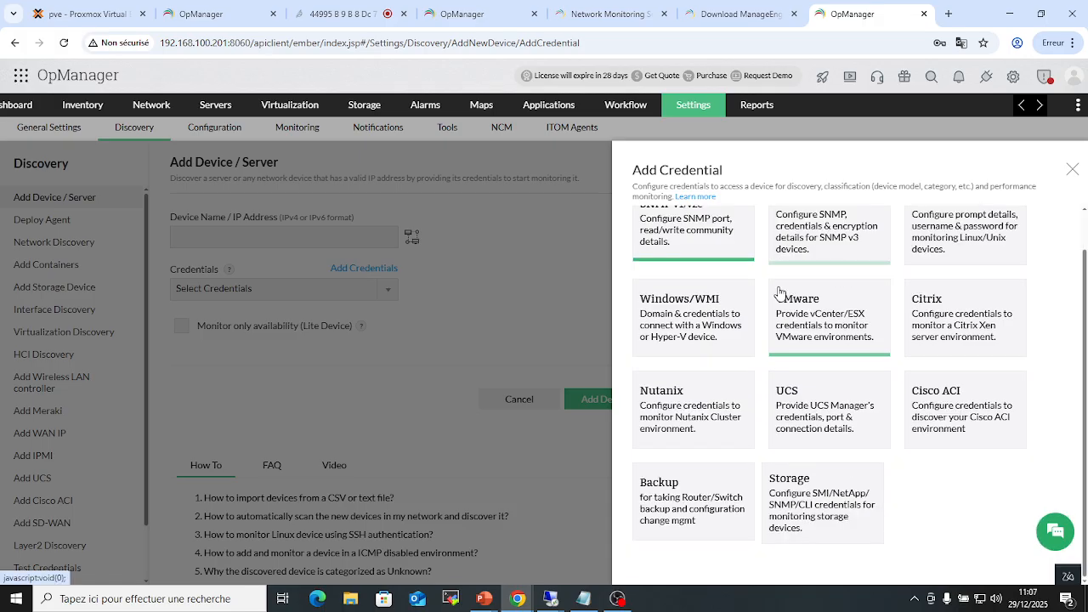
pyautogui.scroll(1, 778, 292)
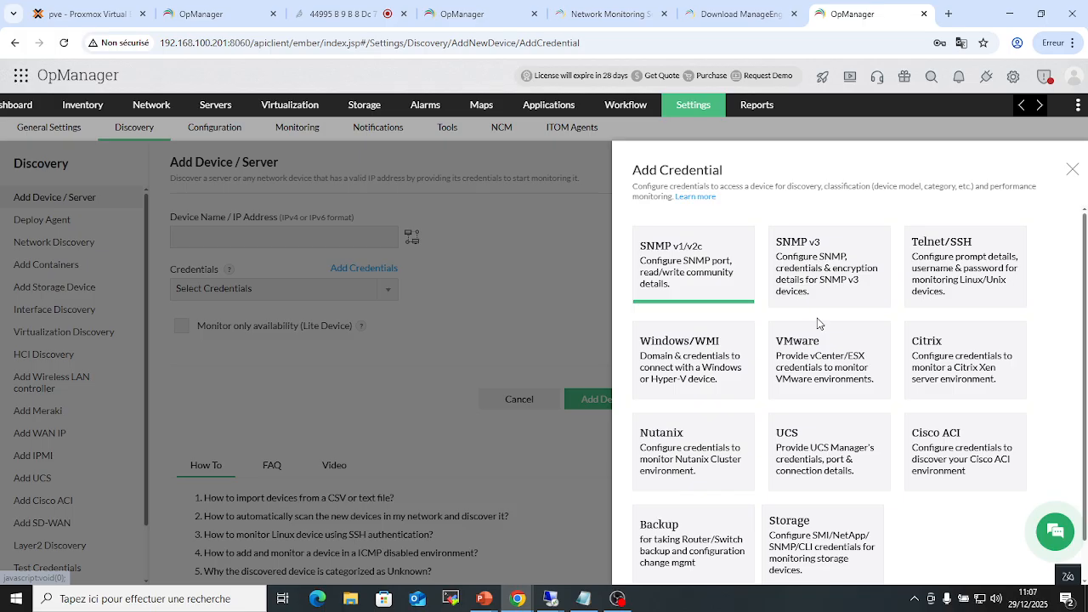
pyautogui.scroll(-1, 814, 520)
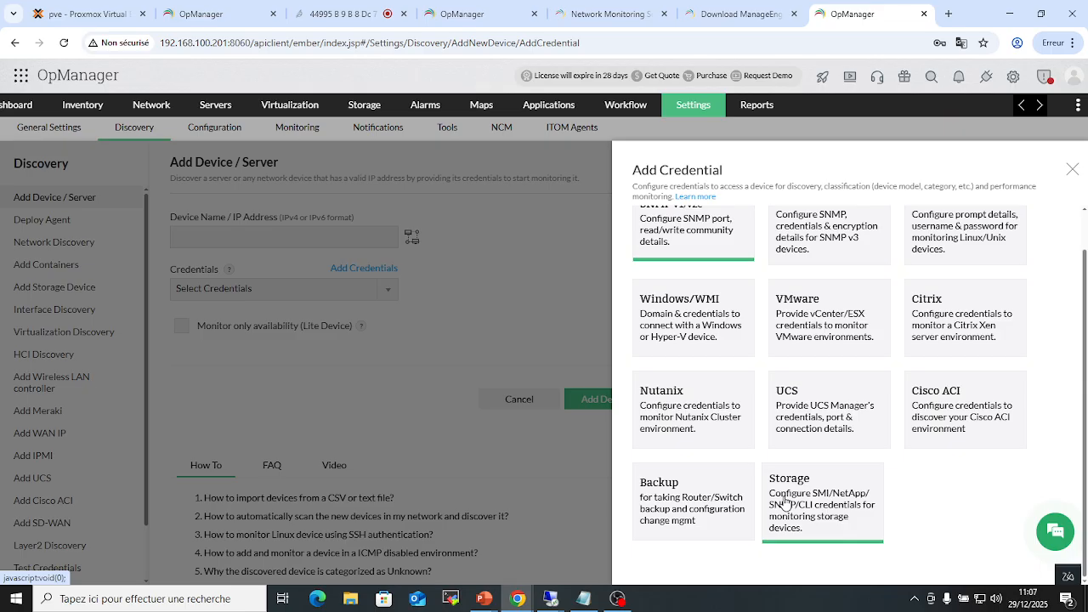
# Step: Open Network Discovery and review its IP Range, Subnets, Import from AD and Import from CSV methods
pyautogui.click(53, 241)
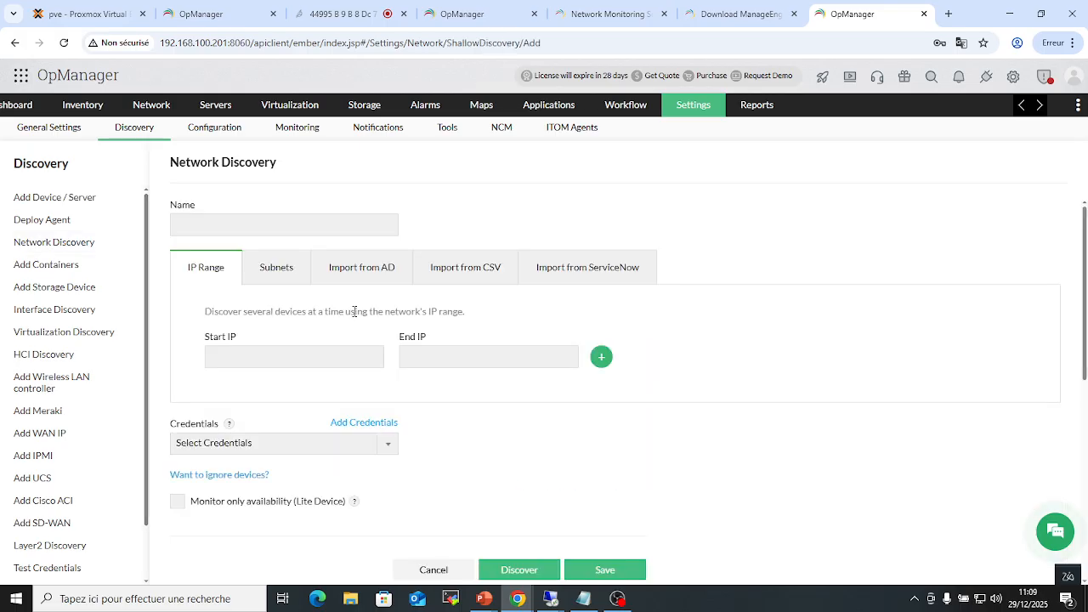
pyautogui.click(247, 359)
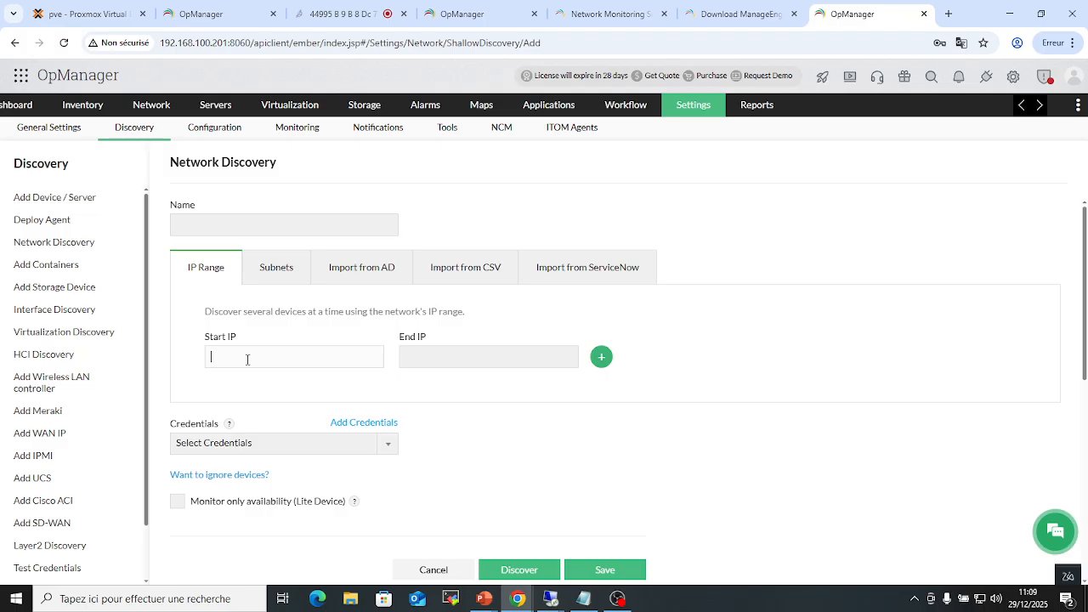
pyautogui.click(276, 268)
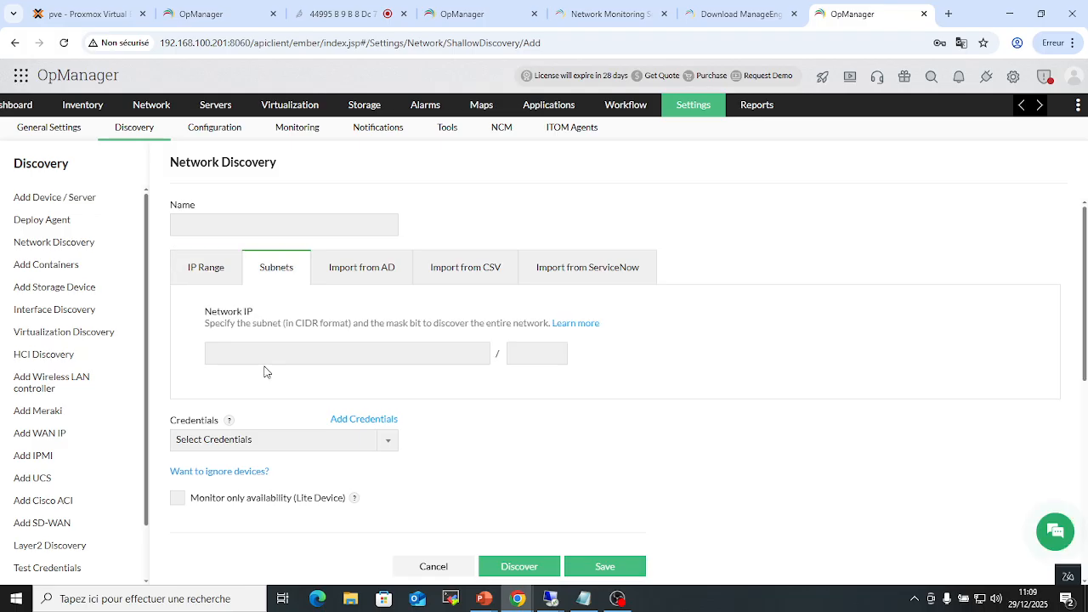
pyautogui.click(248, 355)
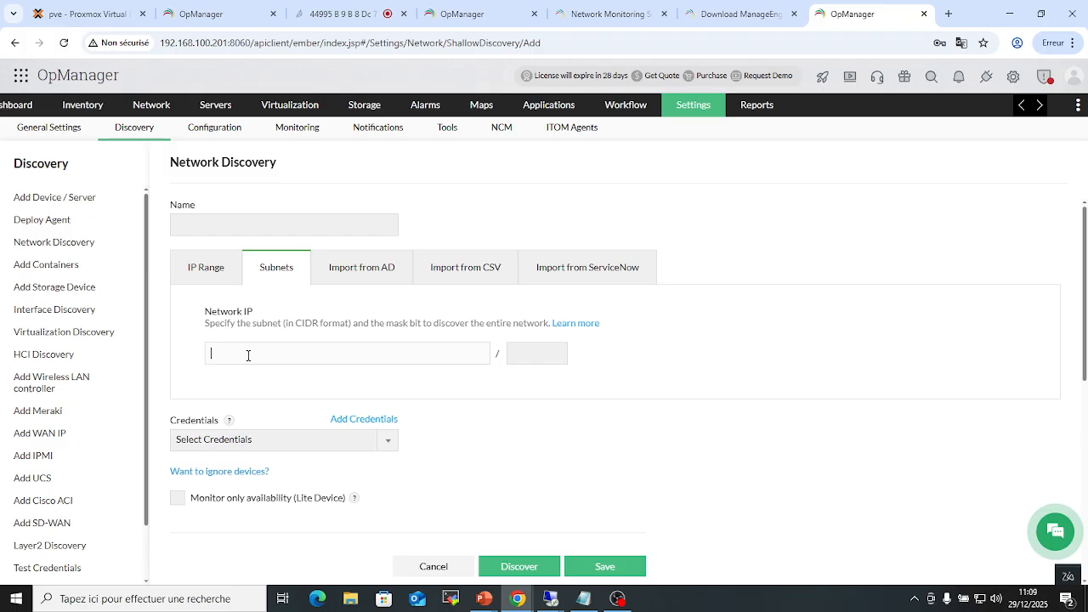
pyautogui.click(361, 267)
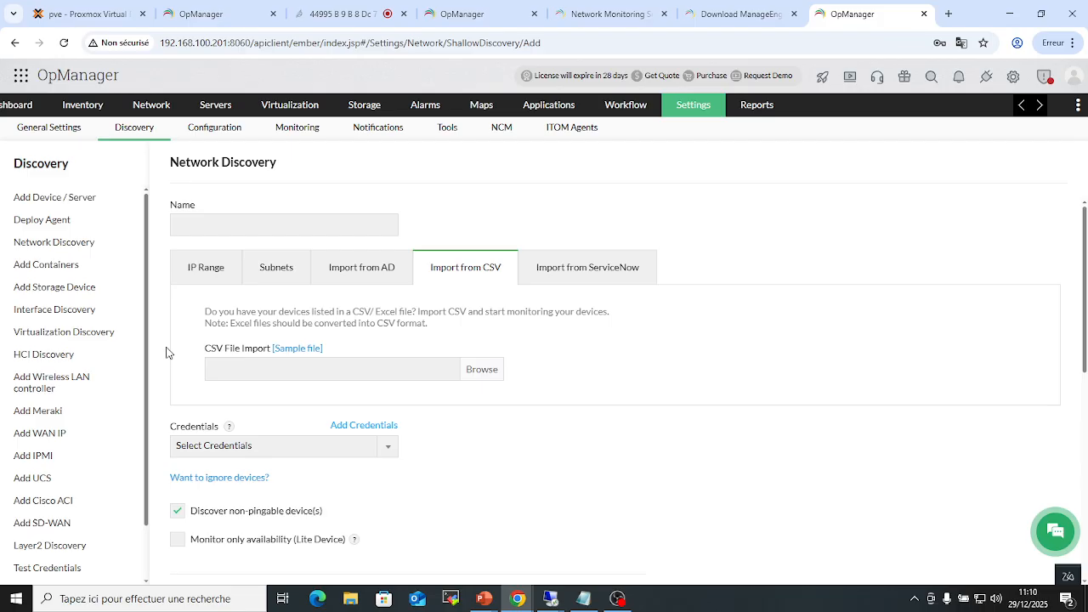
# Step: Open Virtualization Discovery and review the VMware, Hyper-V and Xen discovery forms
pyautogui.scroll(-1, 32, 393)
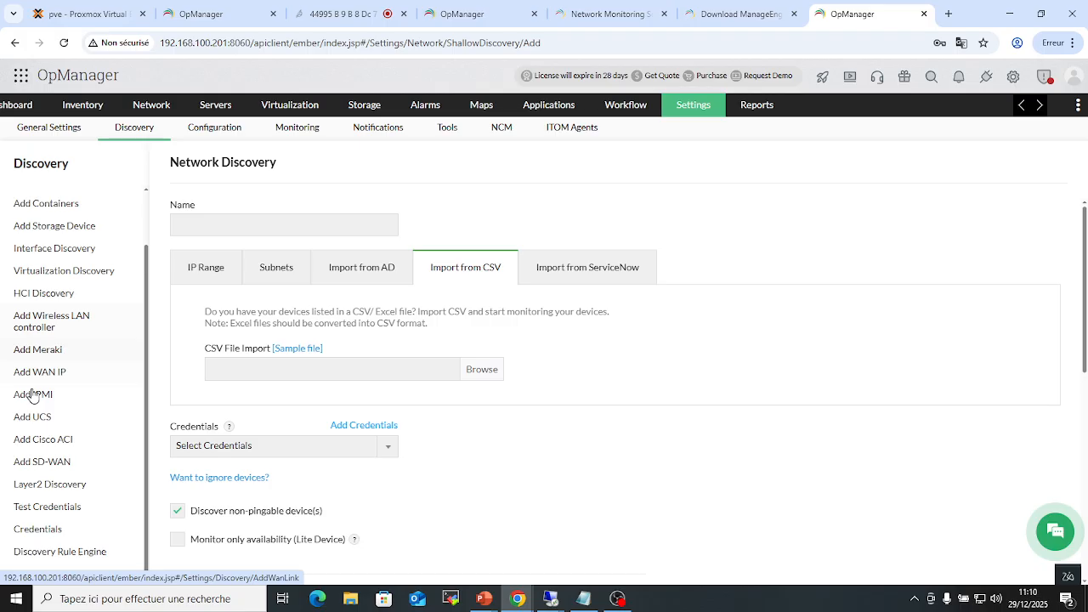
pyautogui.scroll(2, 45, 270)
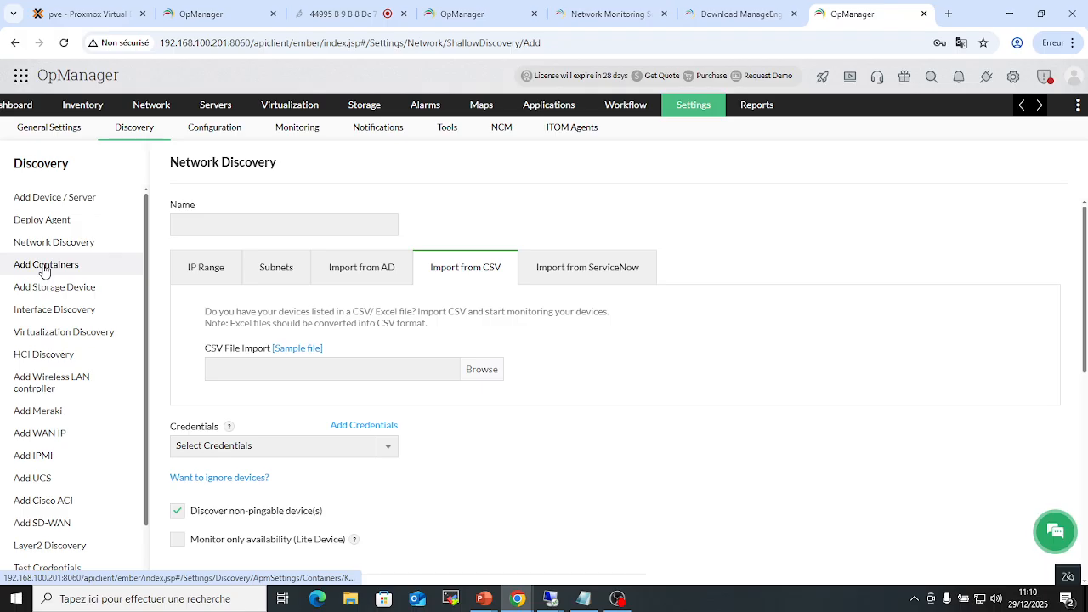
pyautogui.click(64, 333)
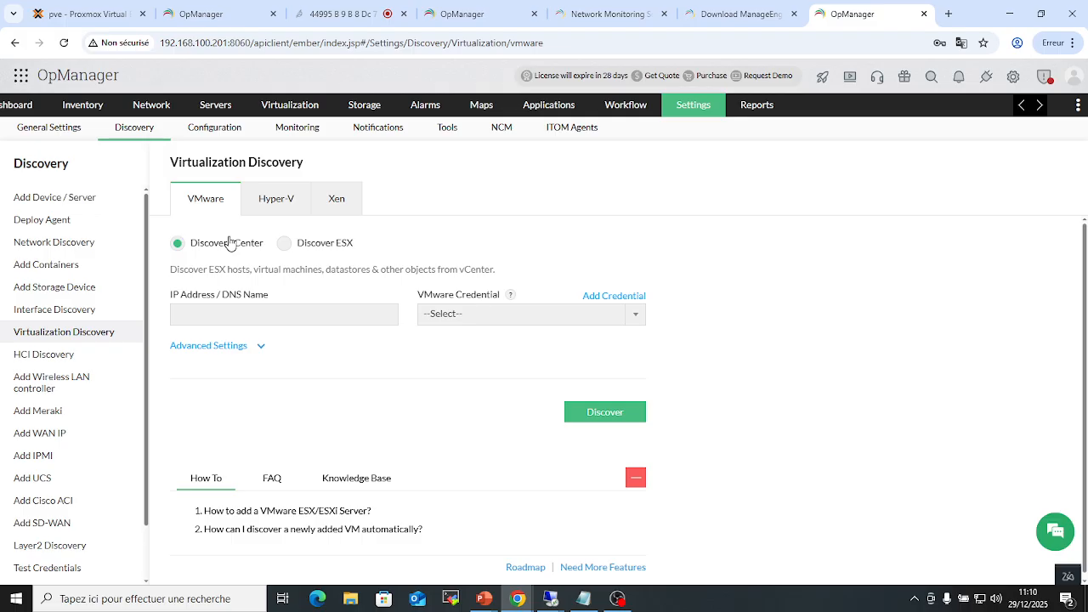
pyautogui.click(276, 198)
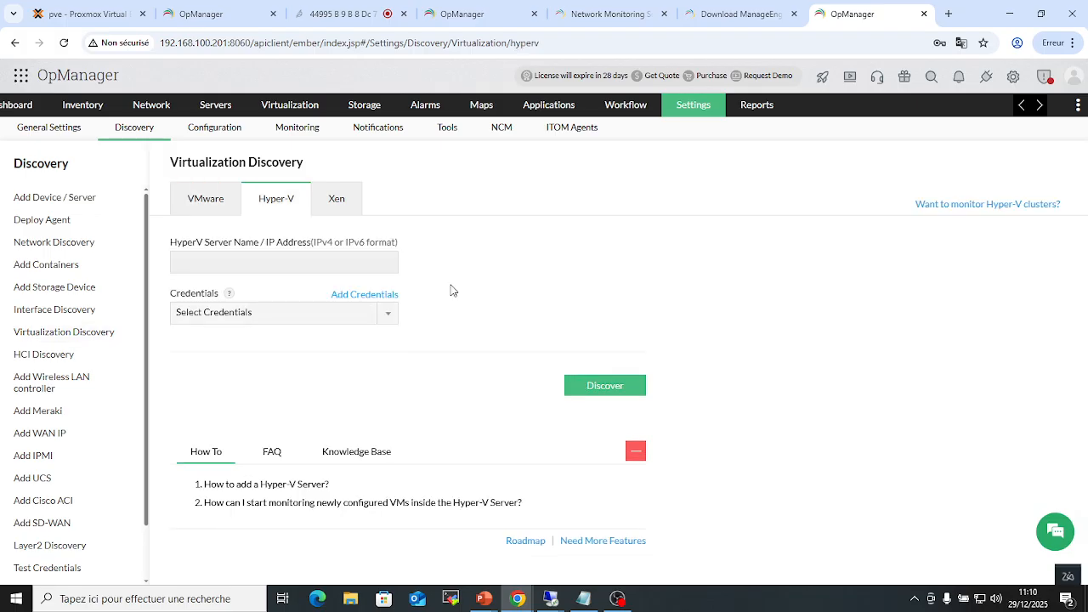
pyautogui.click(337, 198)
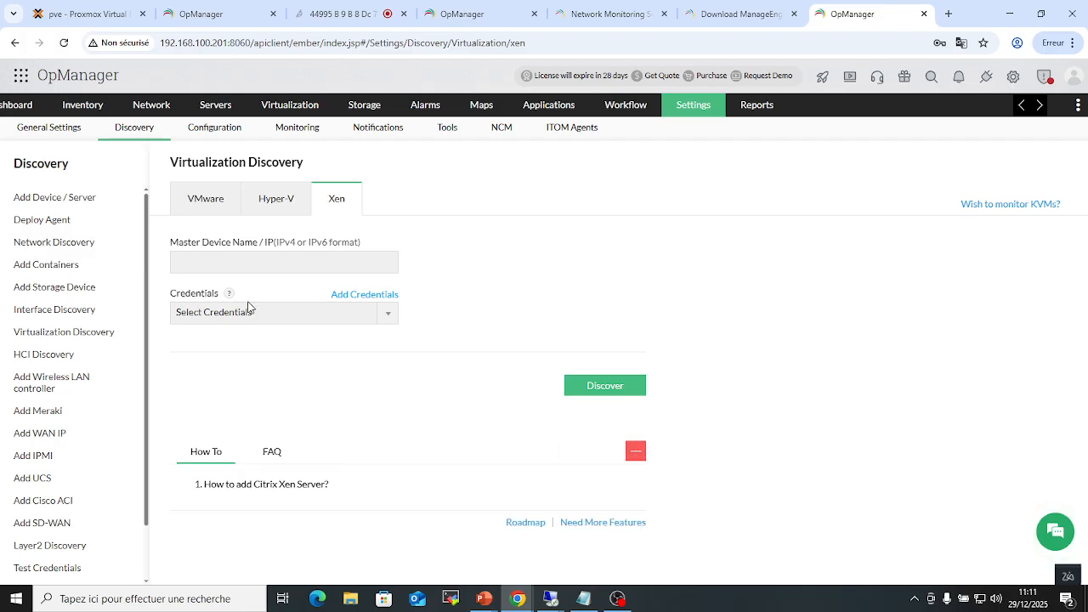
# Step: Open HCI Discovery and review the Nutanix, VxRail and Proxmox VE forms, returning to VxRail
pyautogui.click(53, 362)
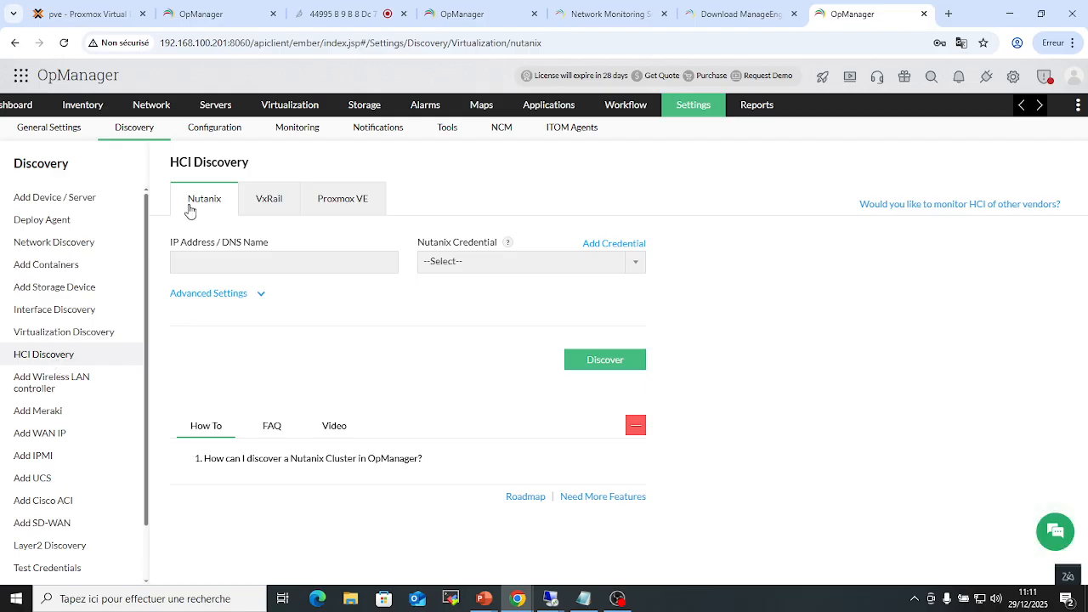
pyautogui.click(261, 202)
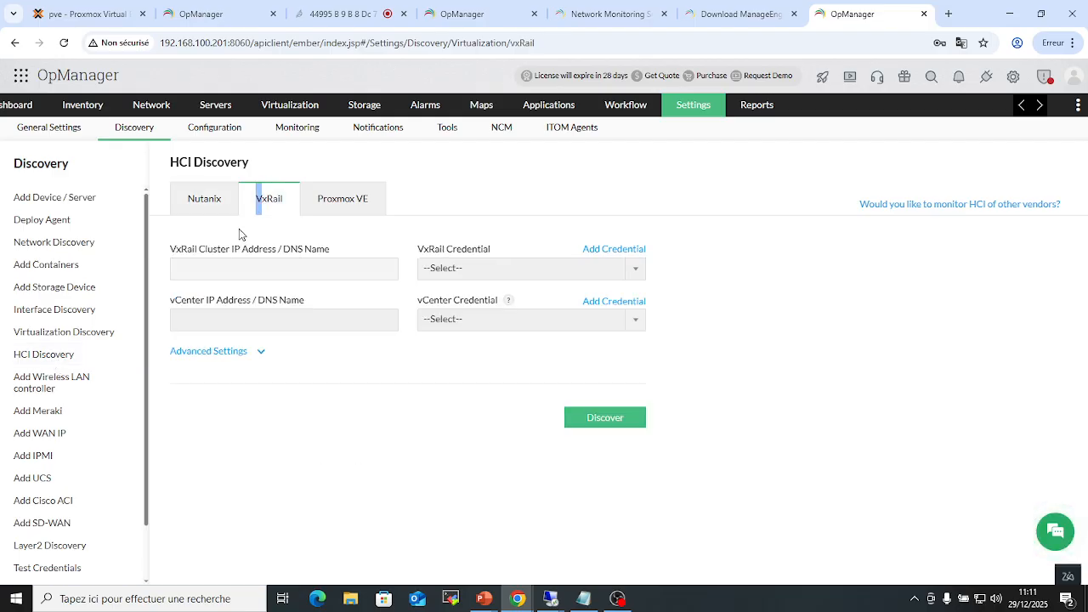
pyautogui.click(341, 202)
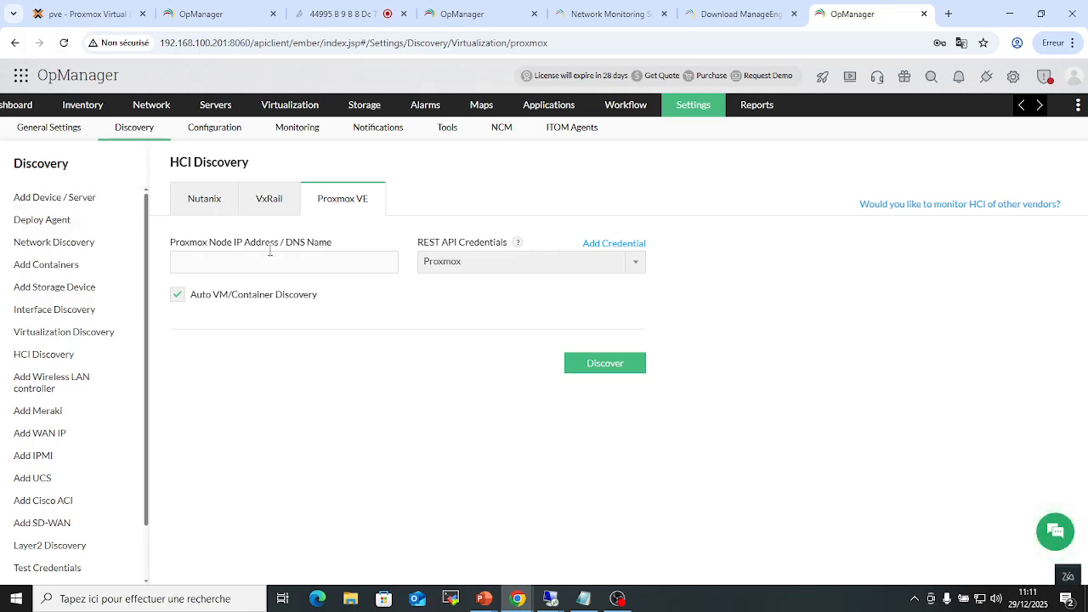
pyautogui.click(274, 213)
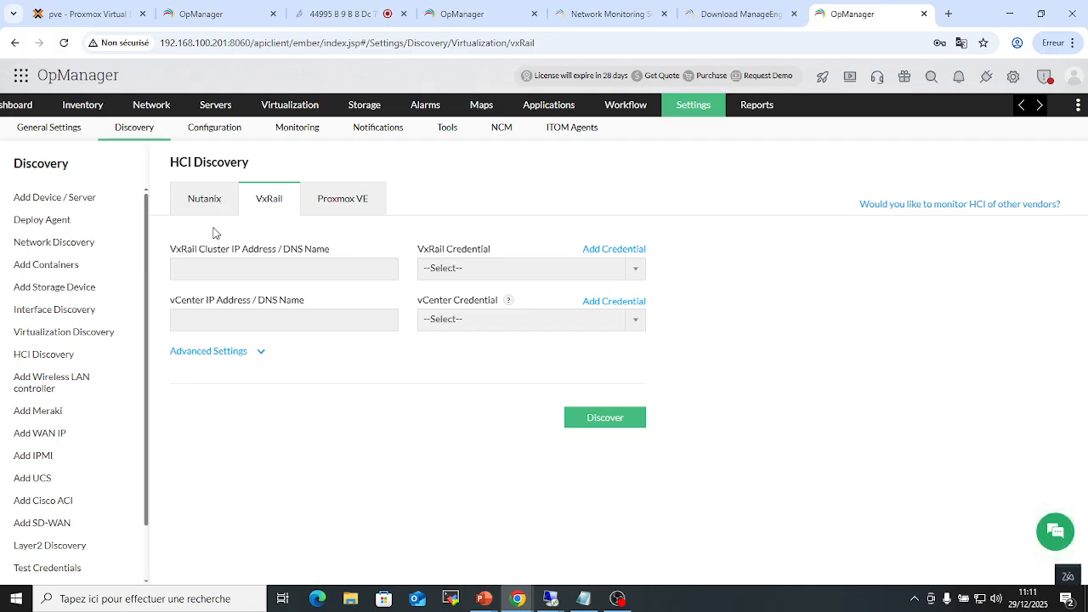
# Step: Open the Add IPMI form and review the vendor choices with Dell selected, the device address field and the credential options
pyautogui.scroll(-1, 68, 340)
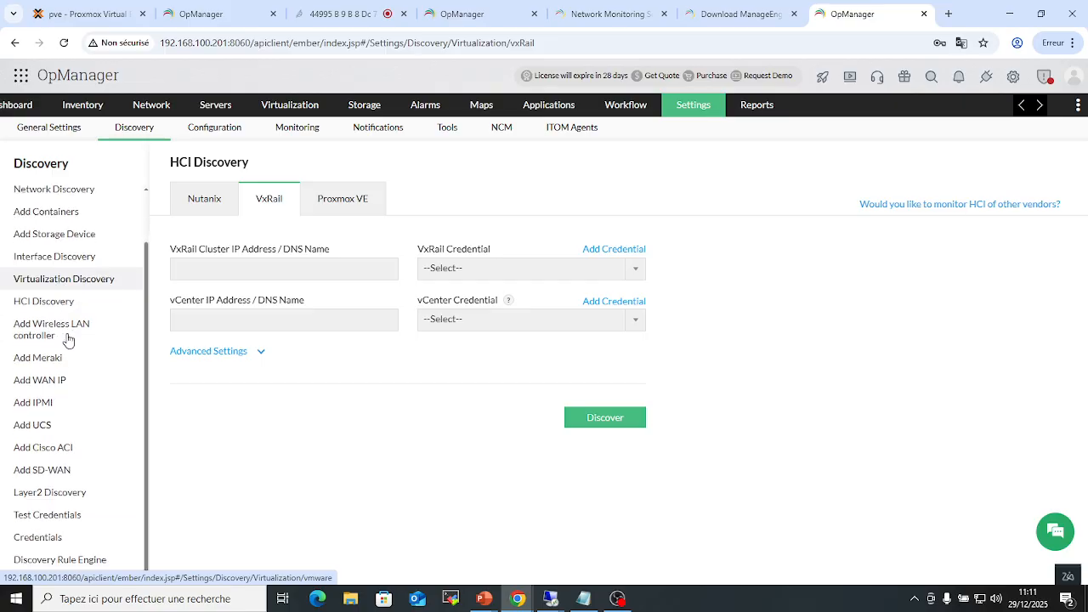
pyautogui.scroll(-1, 68, 340)
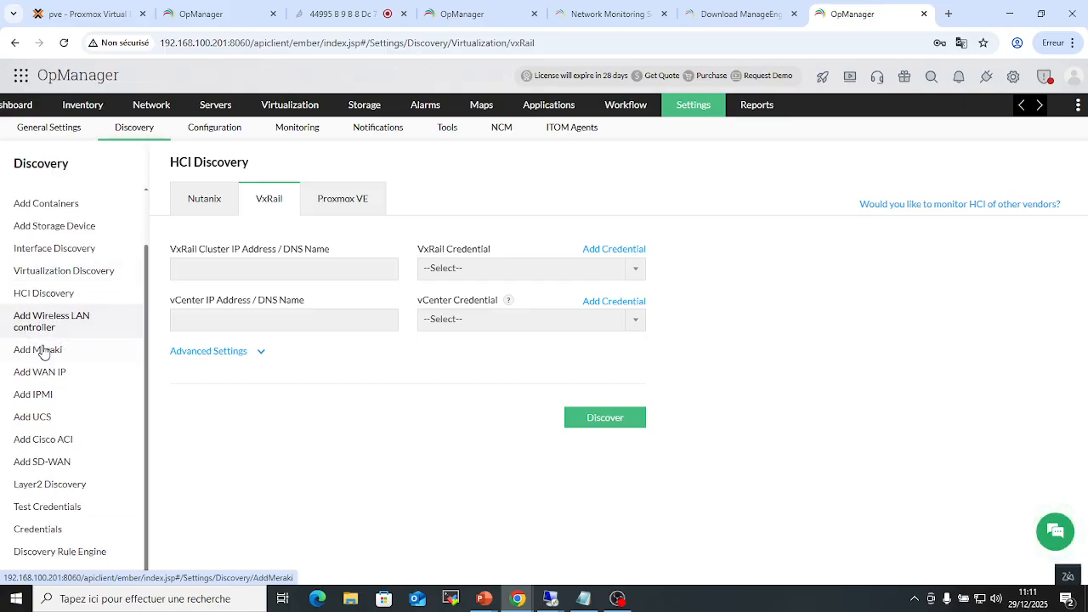
pyautogui.click(34, 396)
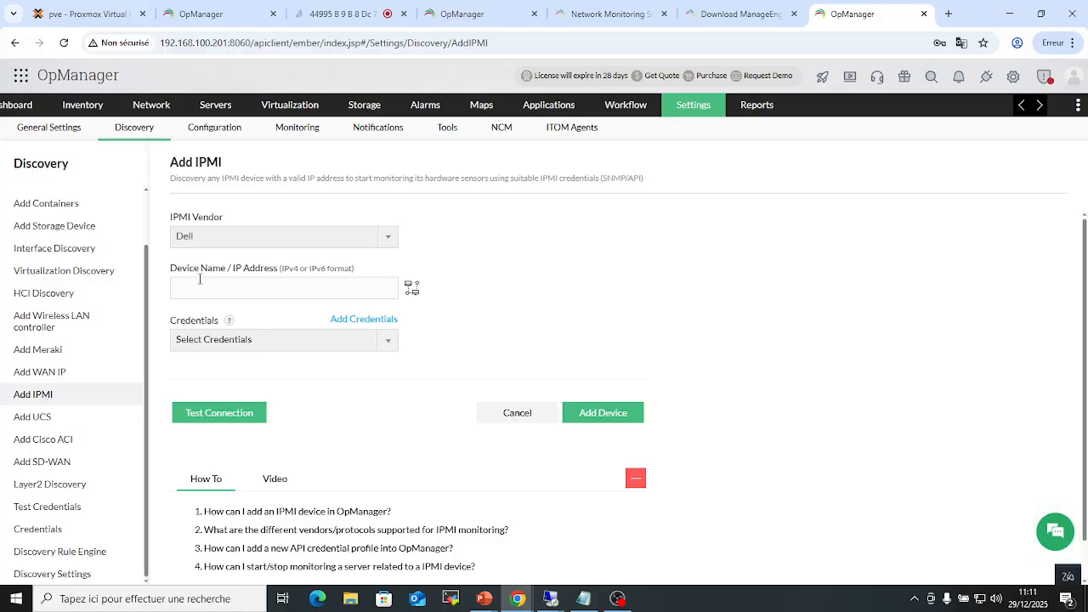
pyautogui.click(342, 238)
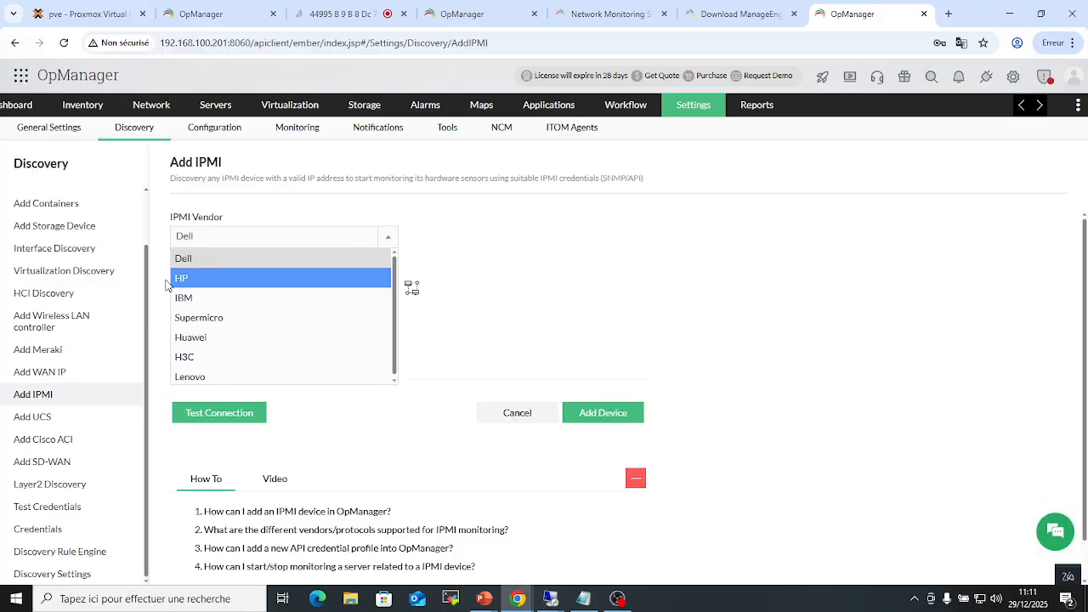
pyautogui.click(182, 258)
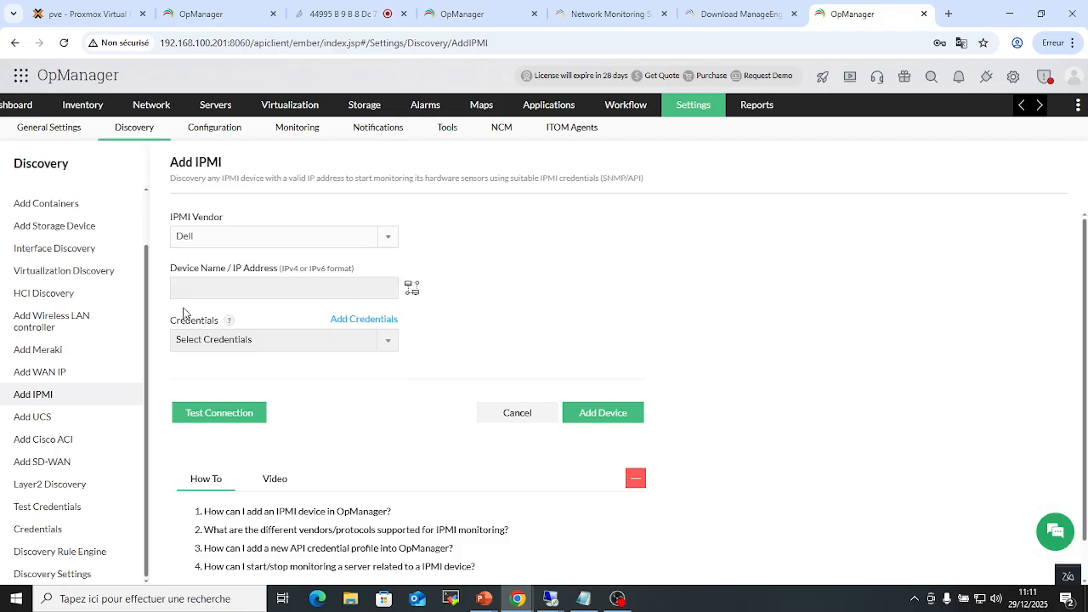
pyautogui.click(194, 289)
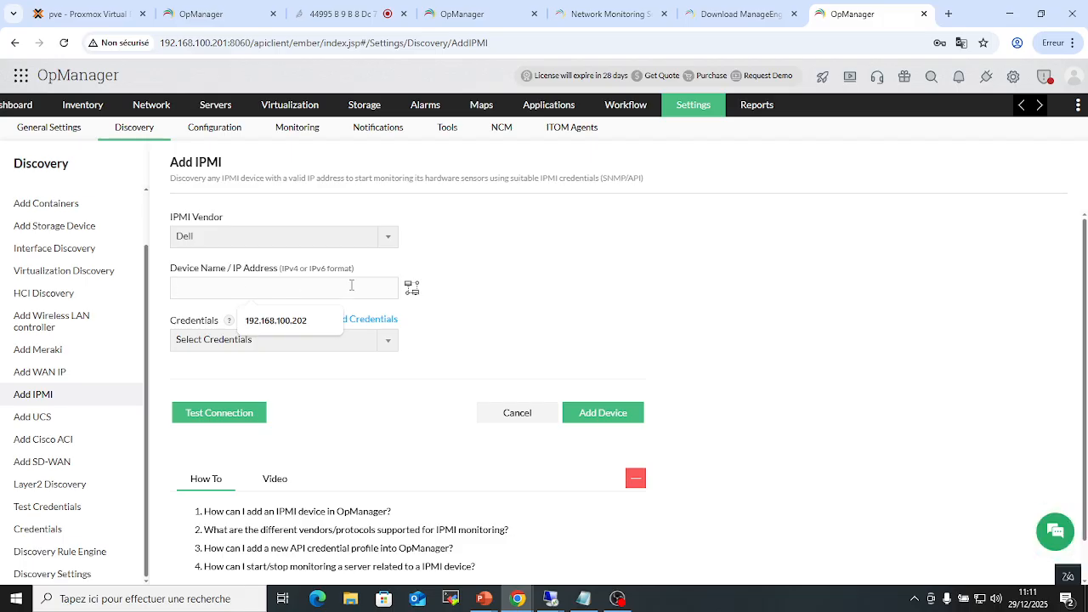
pyautogui.click(402, 350)
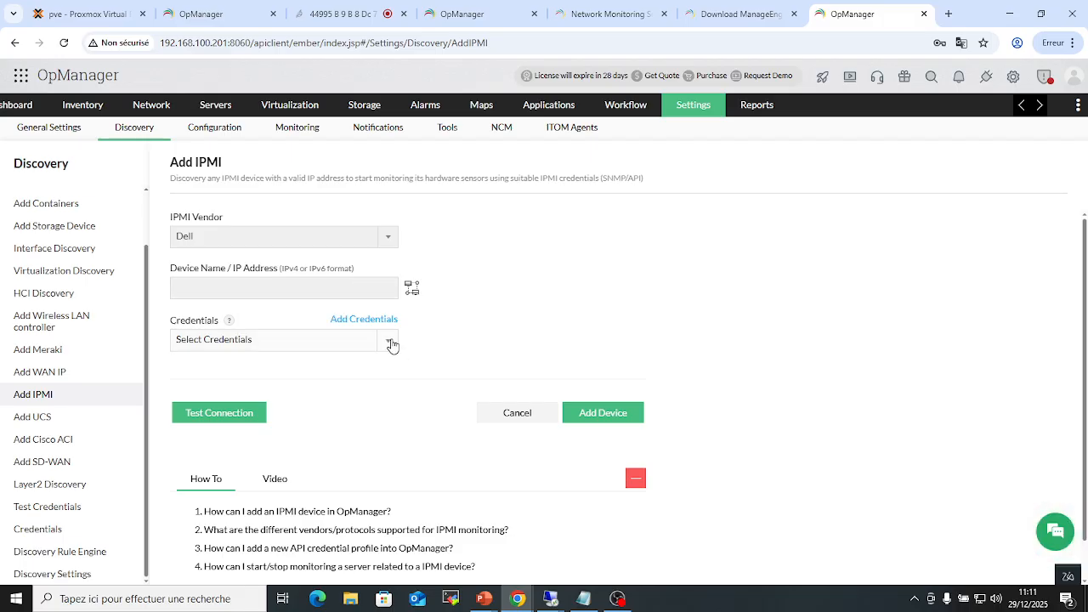
pyautogui.click(389, 342)
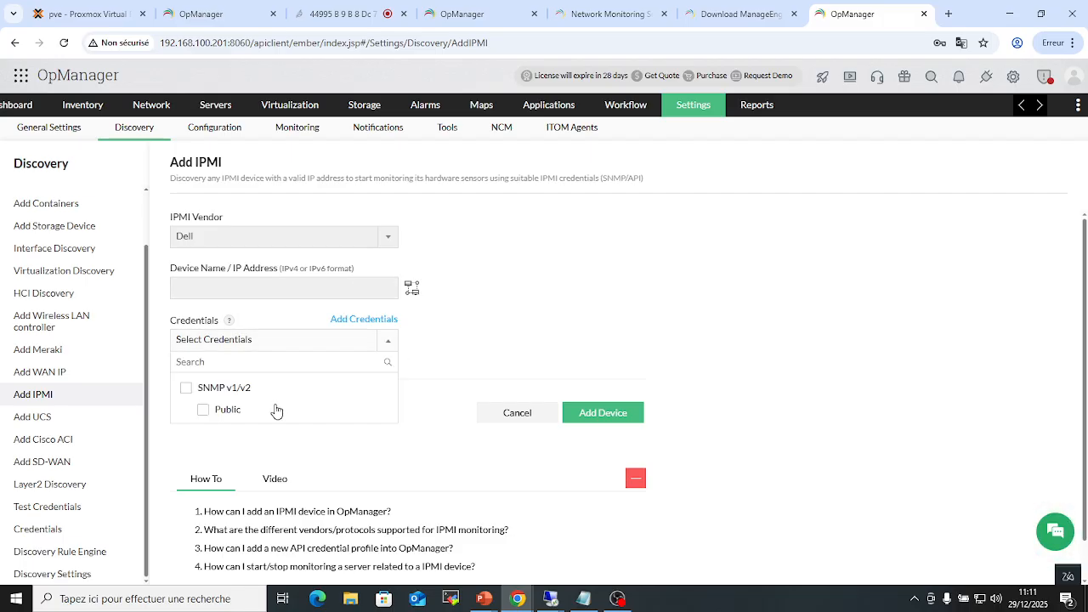
pyautogui.click(440, 349)
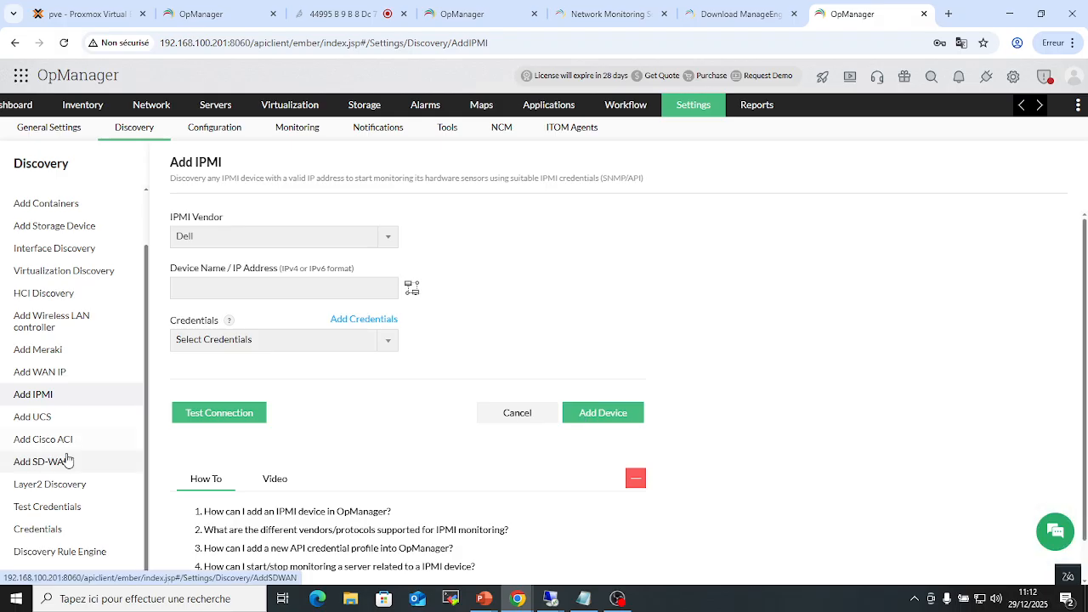
# Step: View the Add UCS and Add Cisco ACI forms, and open Layer2 Discovery to review its discovery types and mechanisms
pyautogui.click(40, 421)
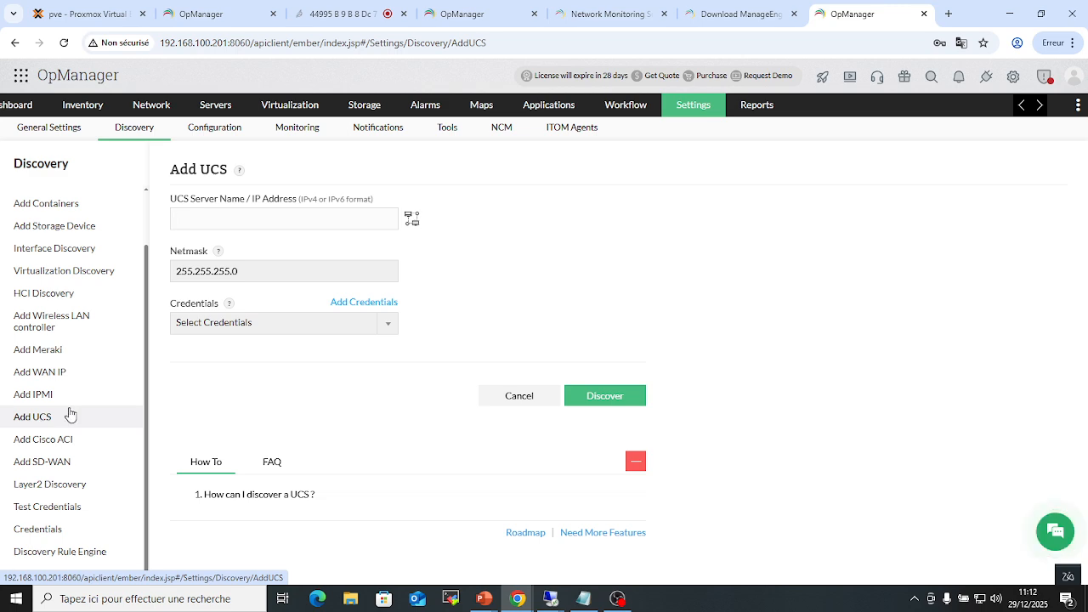
pyautogui.click(26, 447)
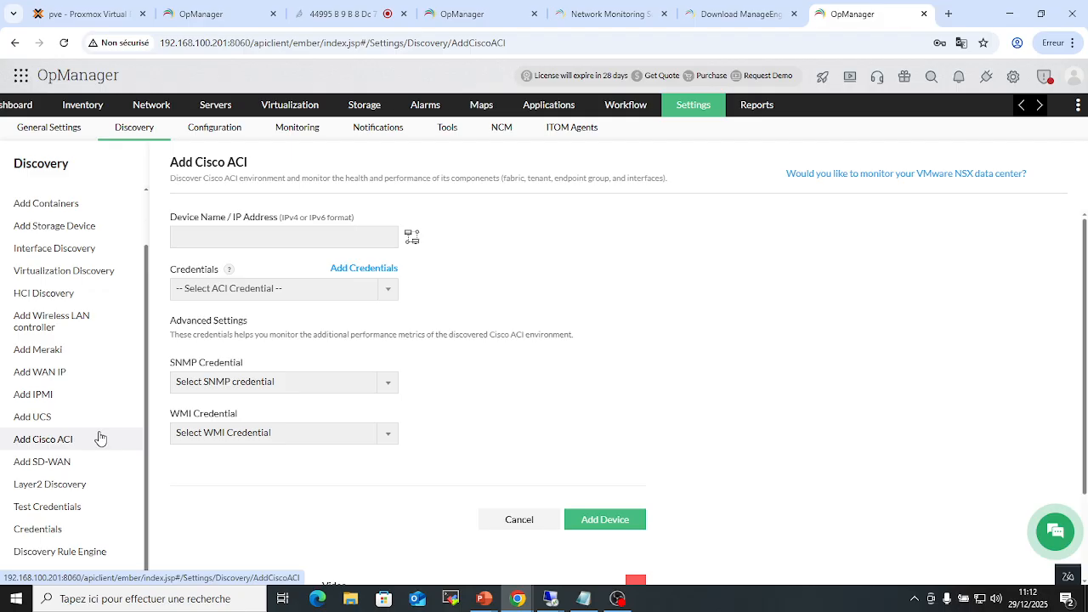
pyautogui.click(52, 484)
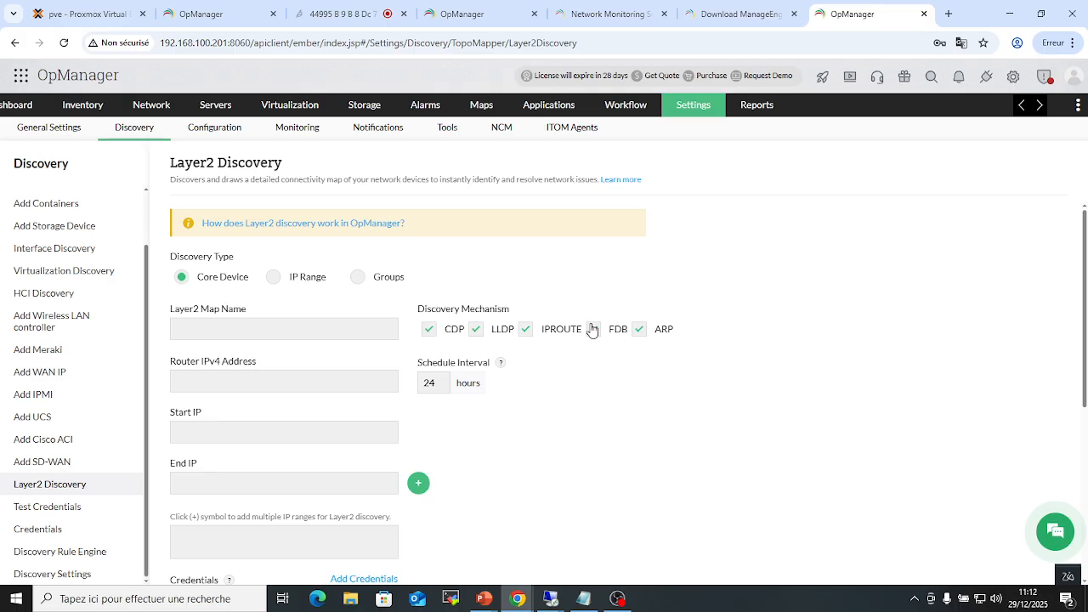
# Step: Review the Layer2 Discovery form, the Test Credentials page and the monitoring credentials list, and return to Network Discovery
pyautogui.click(285, 330)
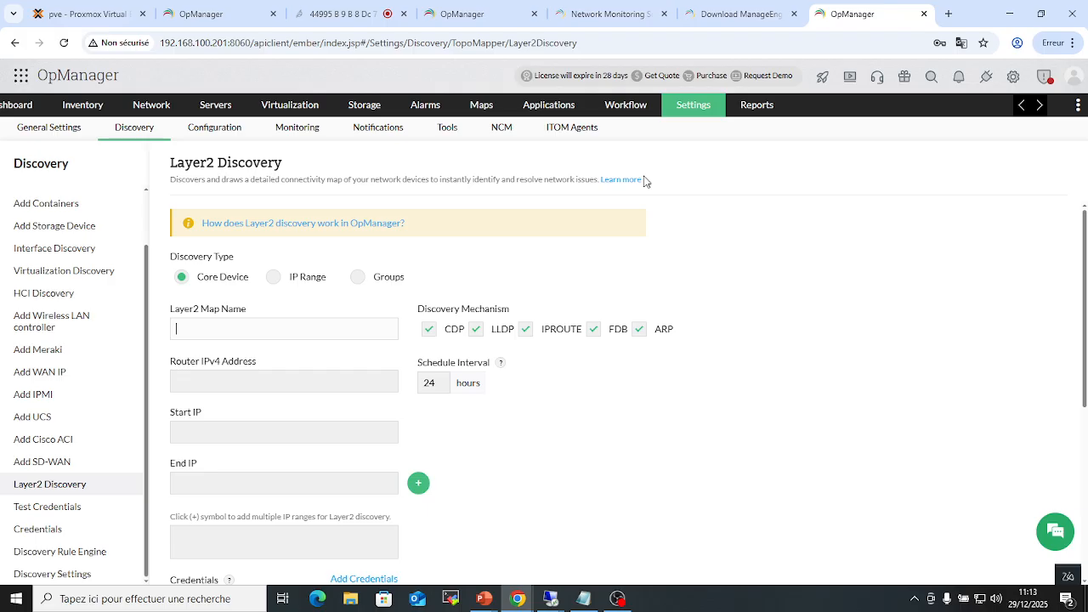
pyautogui.click(66, 512)
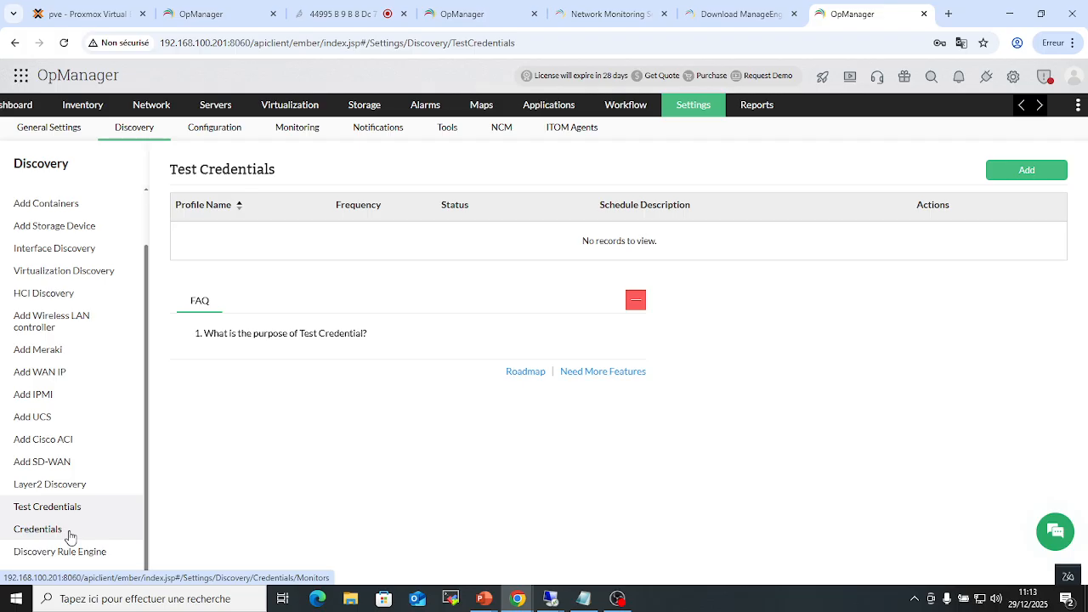
pyautogui.click(37, 529)
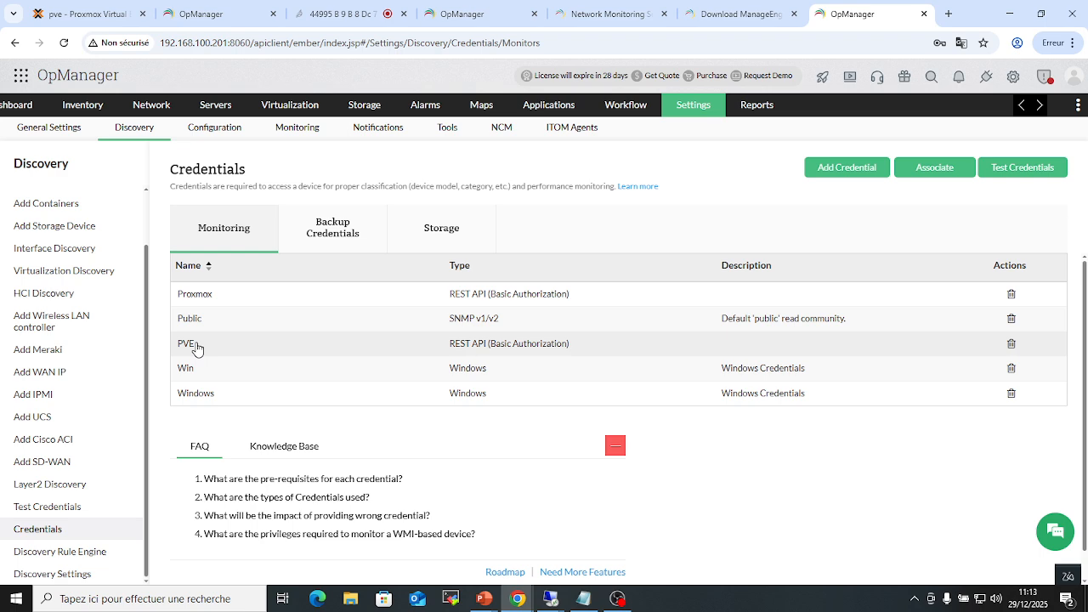
pyautogui.click(128, 138)
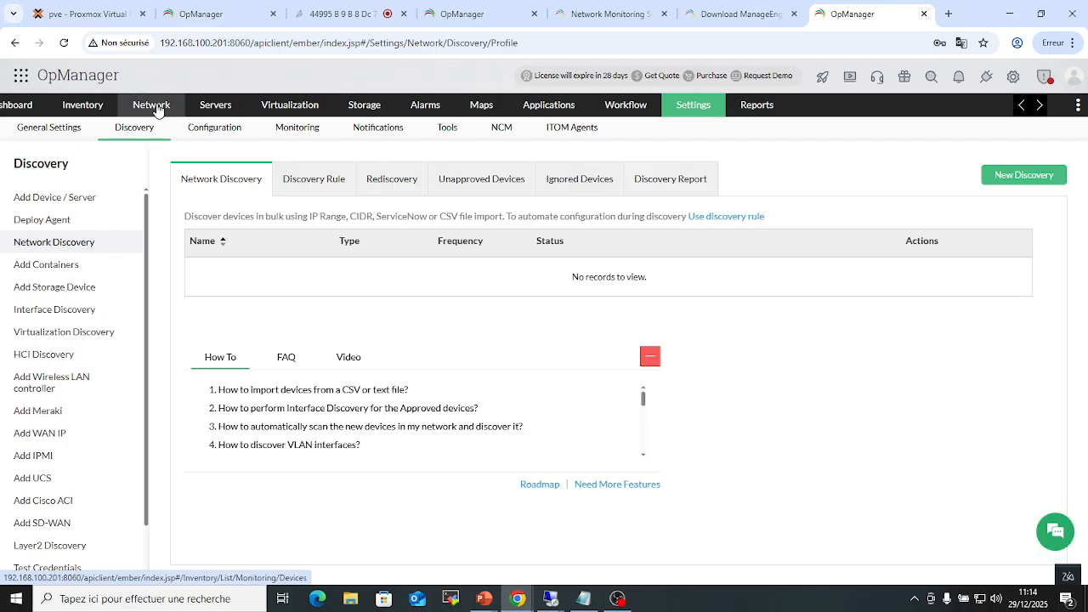
# Step: View the Network inventory's All Devices and Routers lists, and open the list of all servers
pyautogui.click(157, 108)
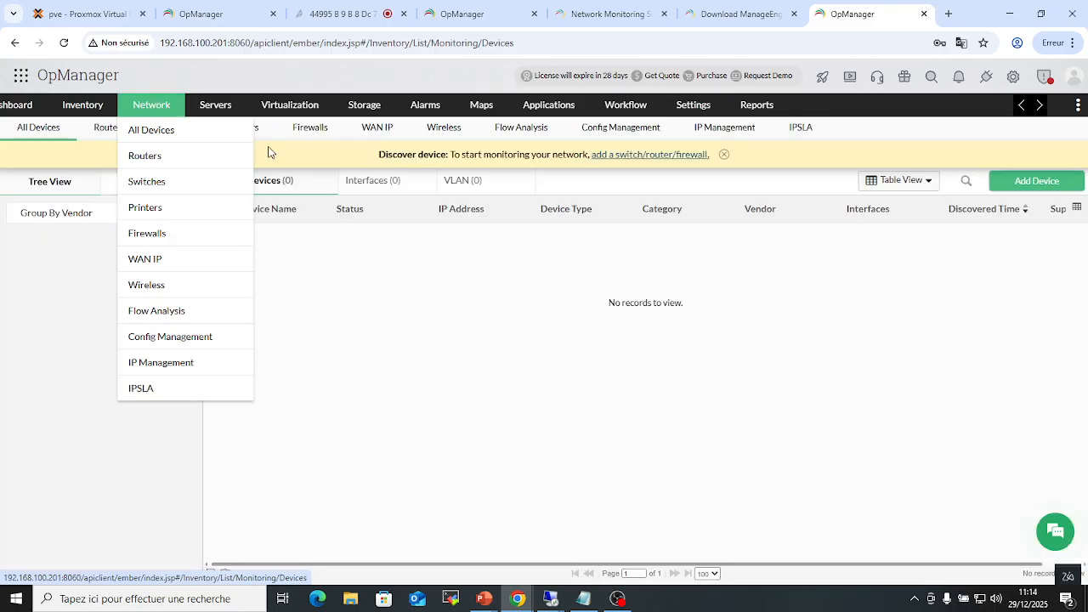
pyautogui.click(111, 128)
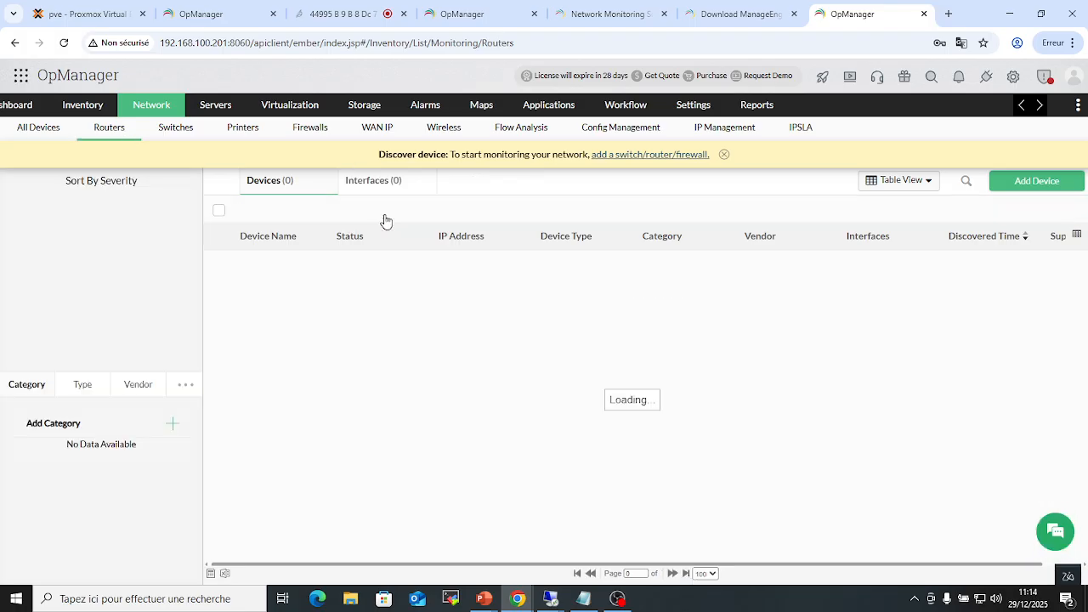
pyautogui.click(47, 136)
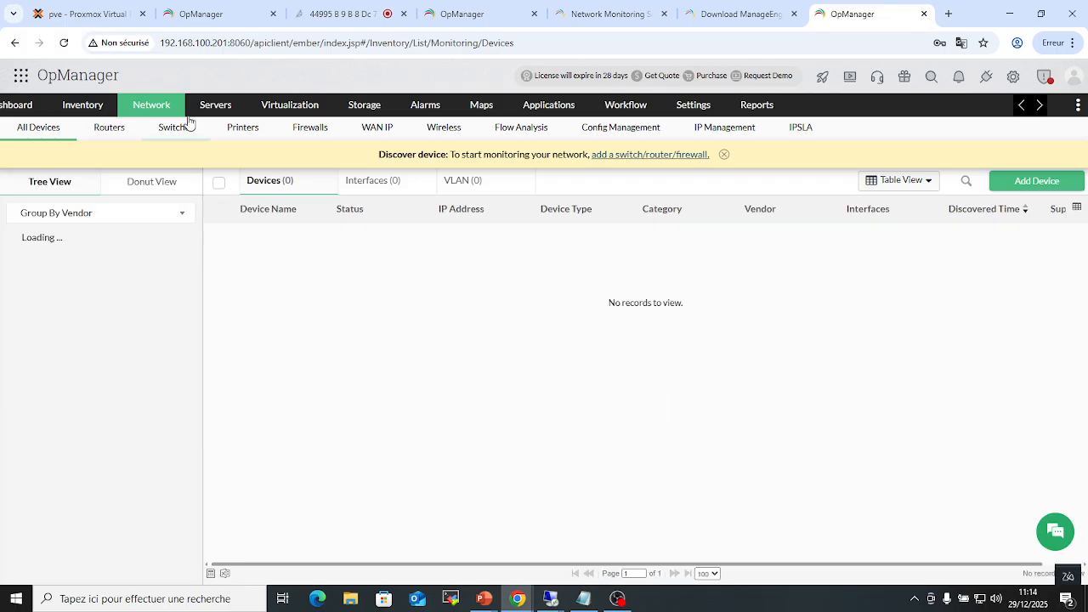
pyautogui.click(213, 109)
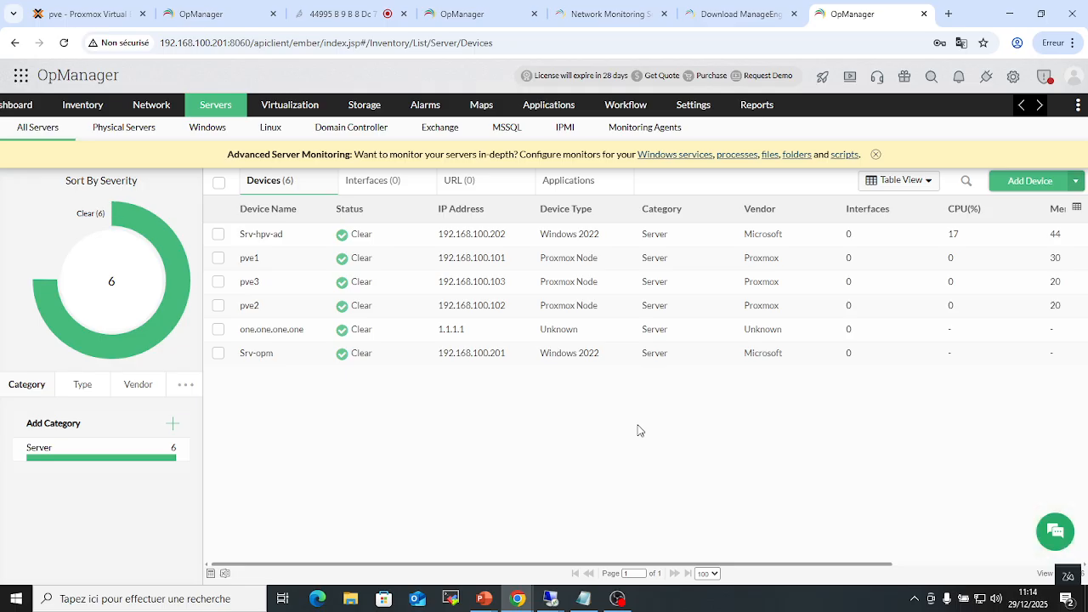
# Step: Switch to OBS to check the microphone level in the audio mixer, and return to the browser
pyautogui.click(618, 600)
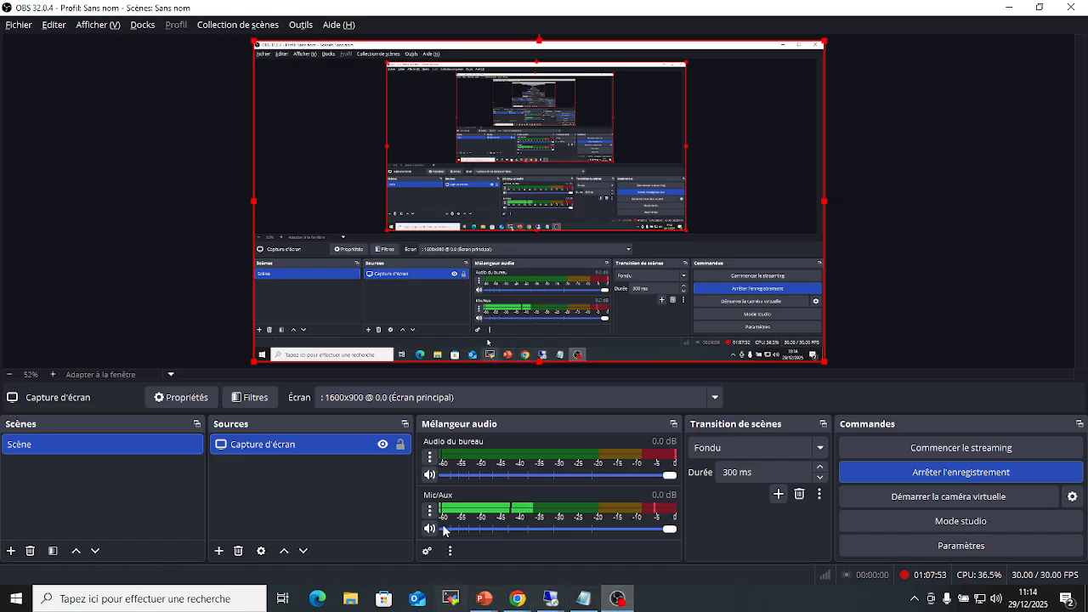
pyautogui.click(1009, 7)
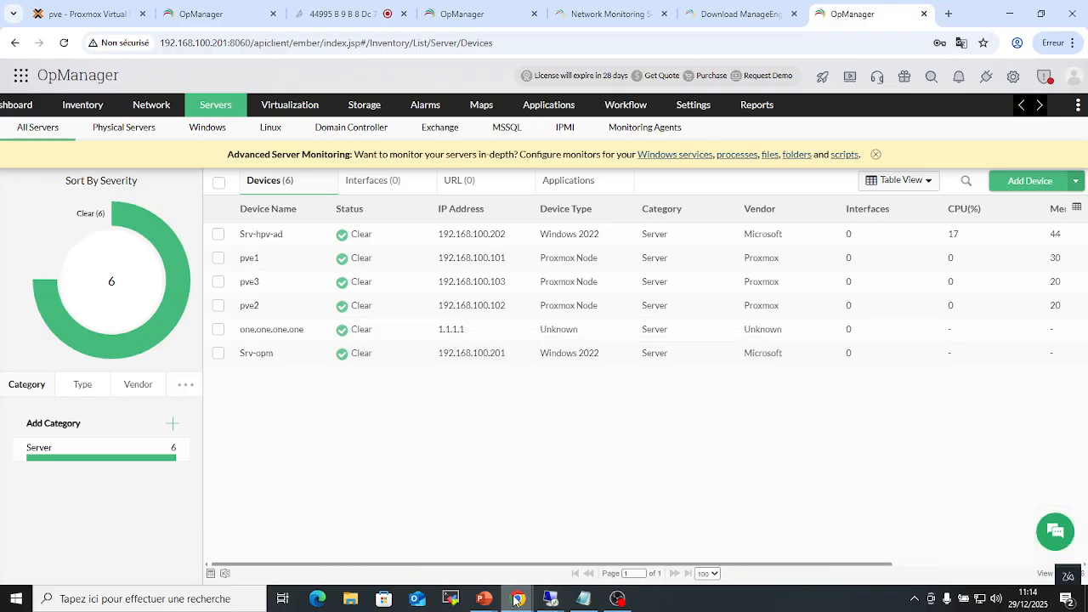
pyautogui.moveTo(516, 598)
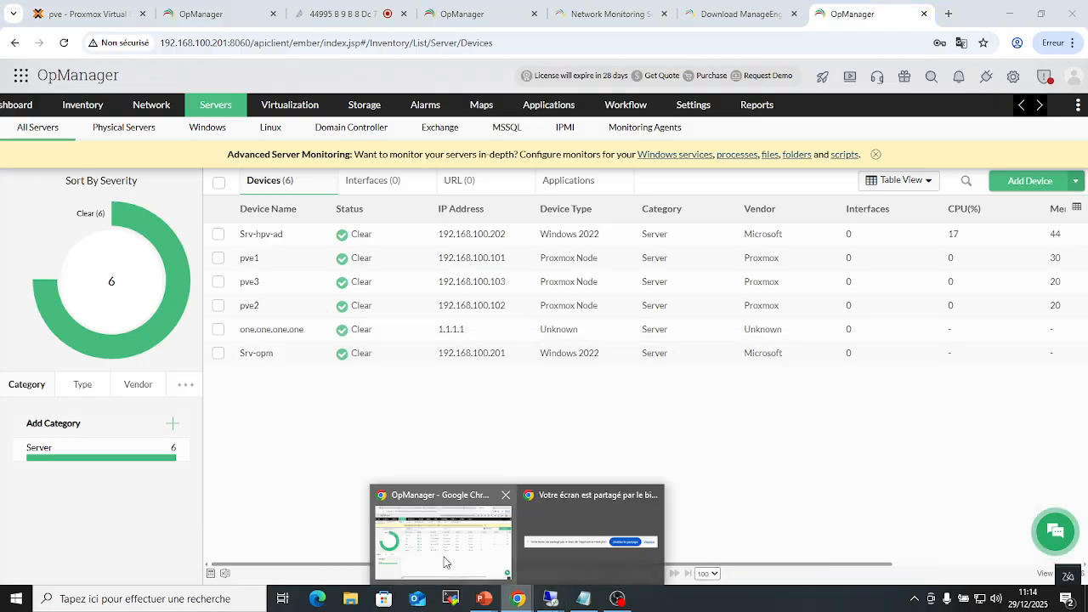
# Step: Switch to the Jitsi meeting and turn the microphone off and on again to restore the sound
pyautogui.click(340, 13)
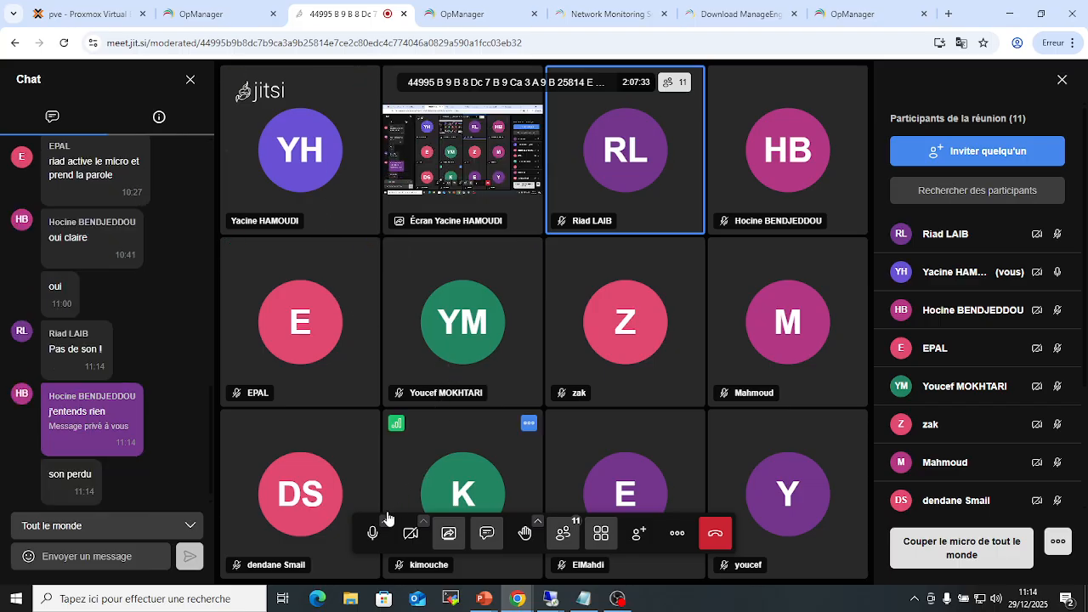
pyautogui.click(371, 537)
pyautogui.click(371, 538)
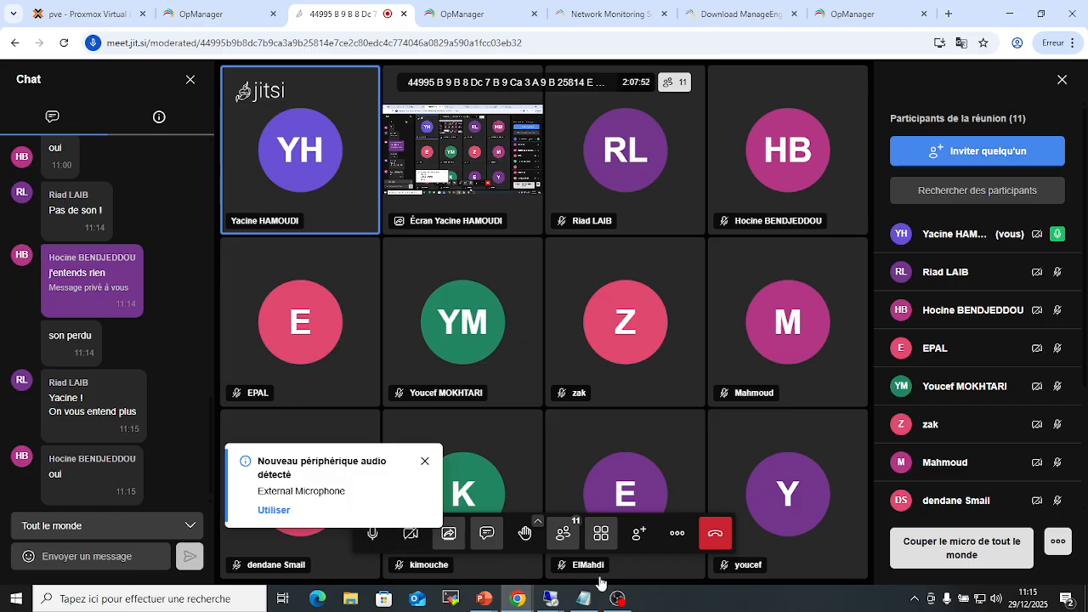
# Step: Recheck the OBS audio mixer, look in on the Jitsi meeting and return to OpManager's server list
pyautogui.click(616, 599)
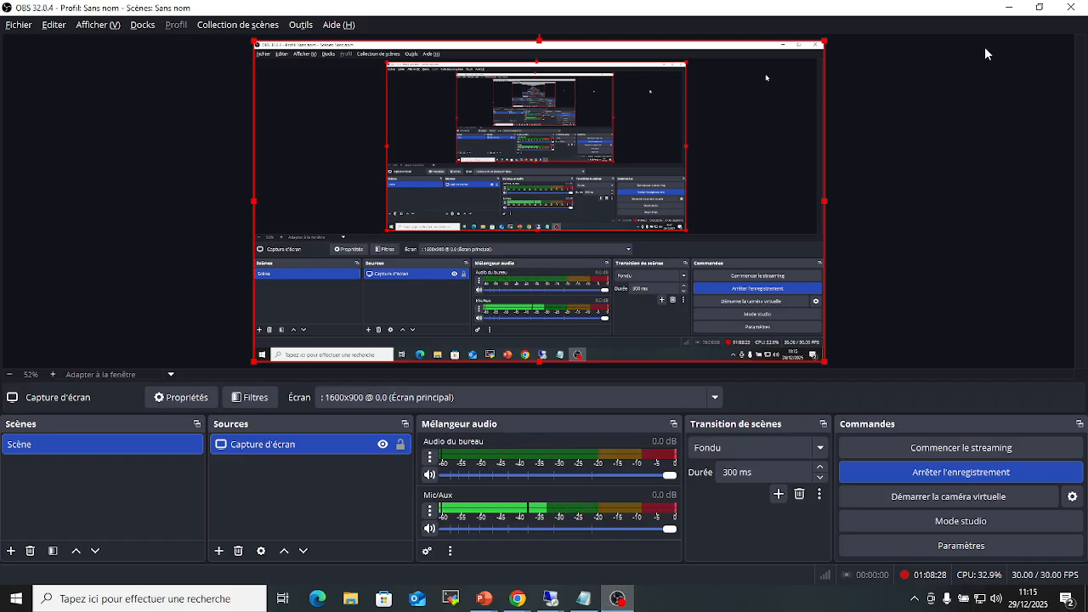
pyautogui.click(1006, 10)
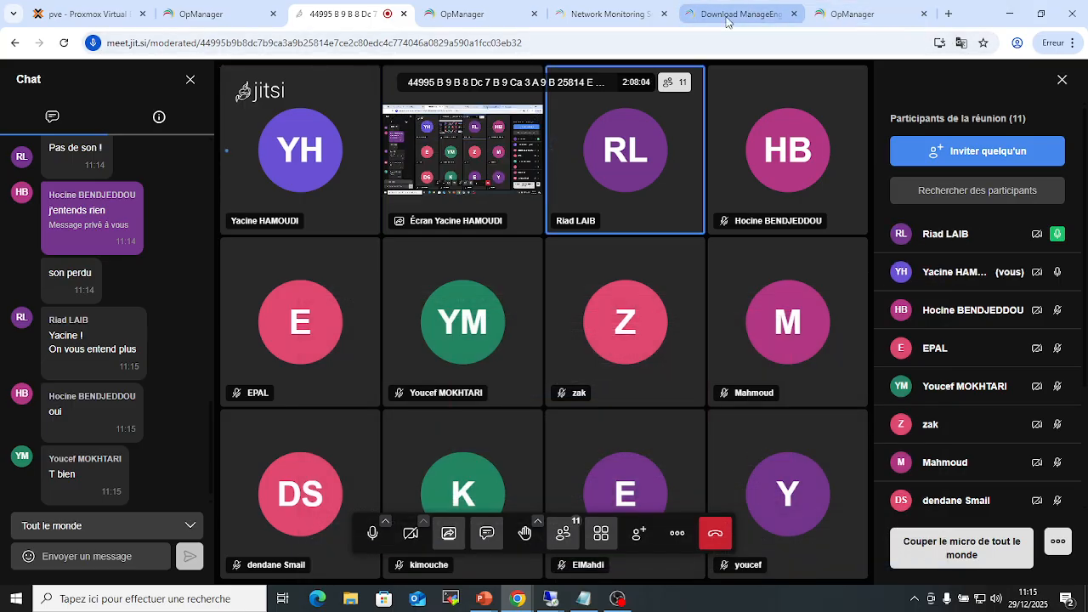
pyautogui.click(486, 15)
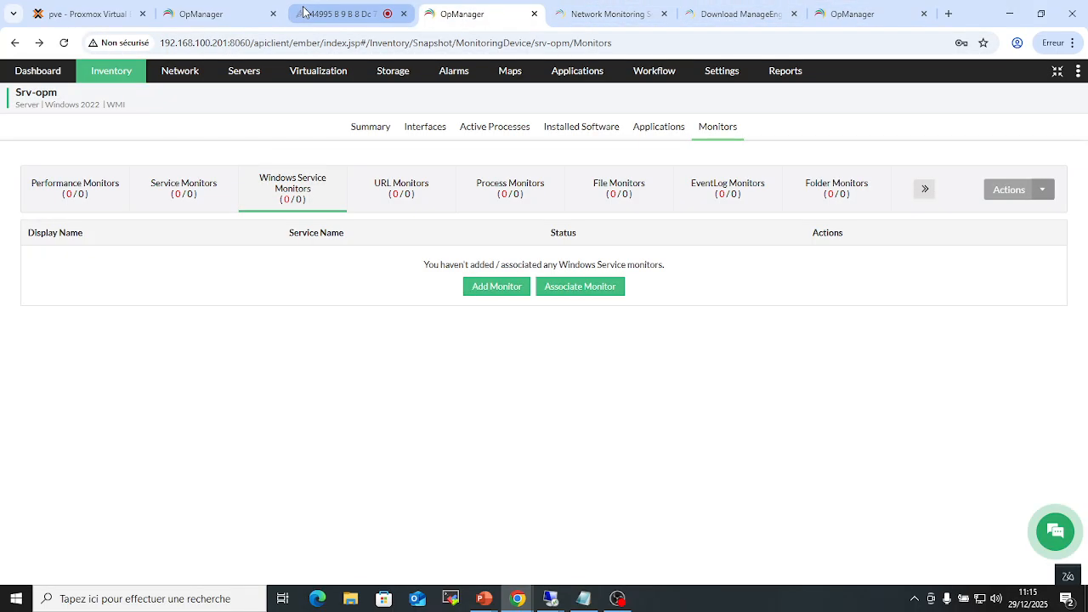
pyautogui.click(327, 14)
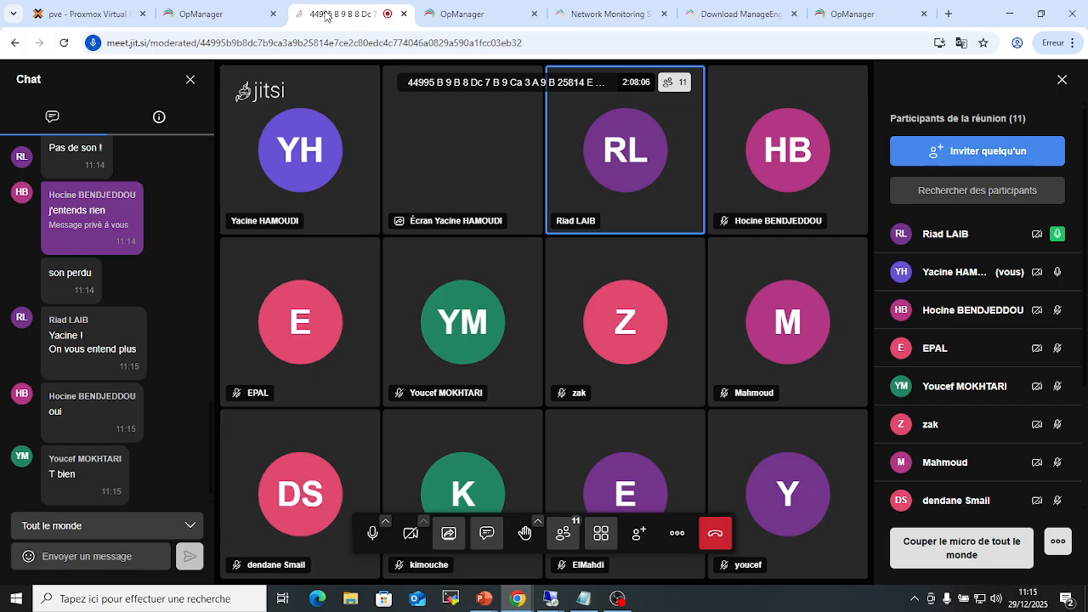
pyautogui.click(586, 17)
pyautogui.click(486, 17)
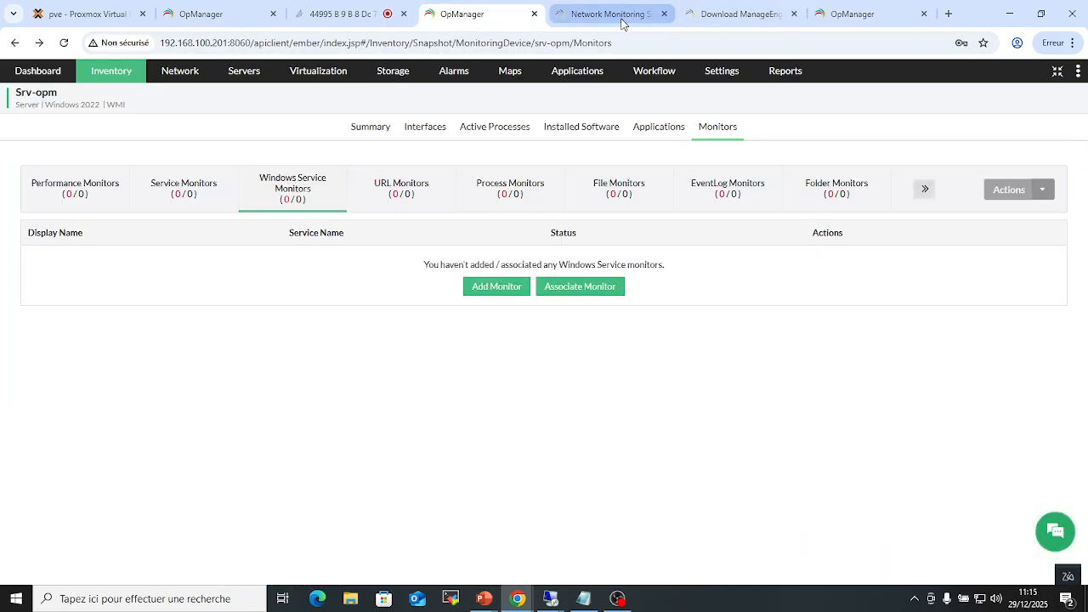
pyautogui.click(831, 15)
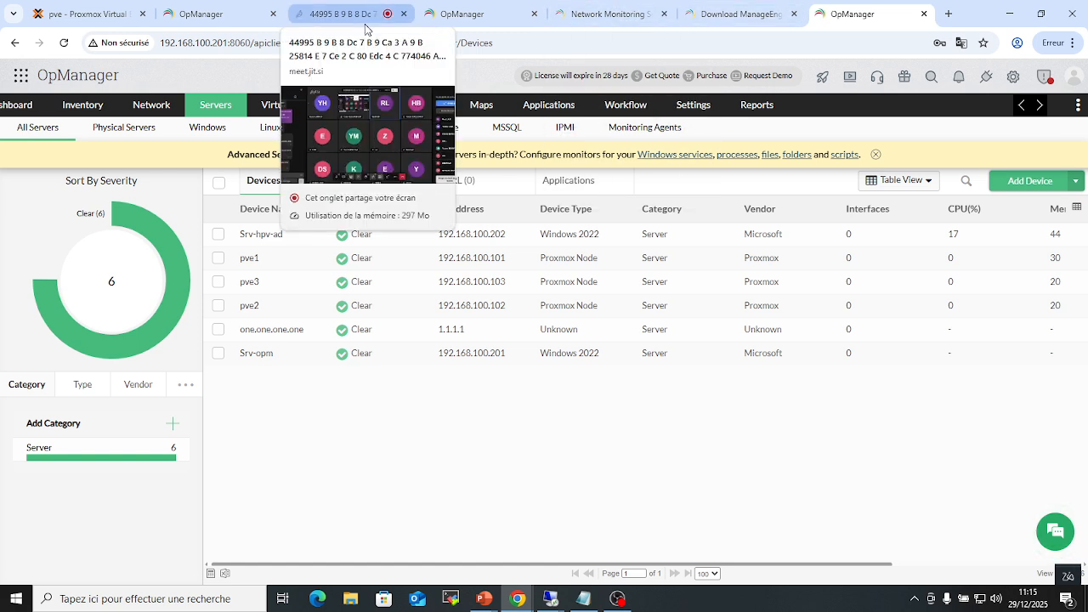
# Step: View the network device list, the device inventory and the Enterprise Dashboard overview, ending on the device inventory
pyautogui.click(175, 110)
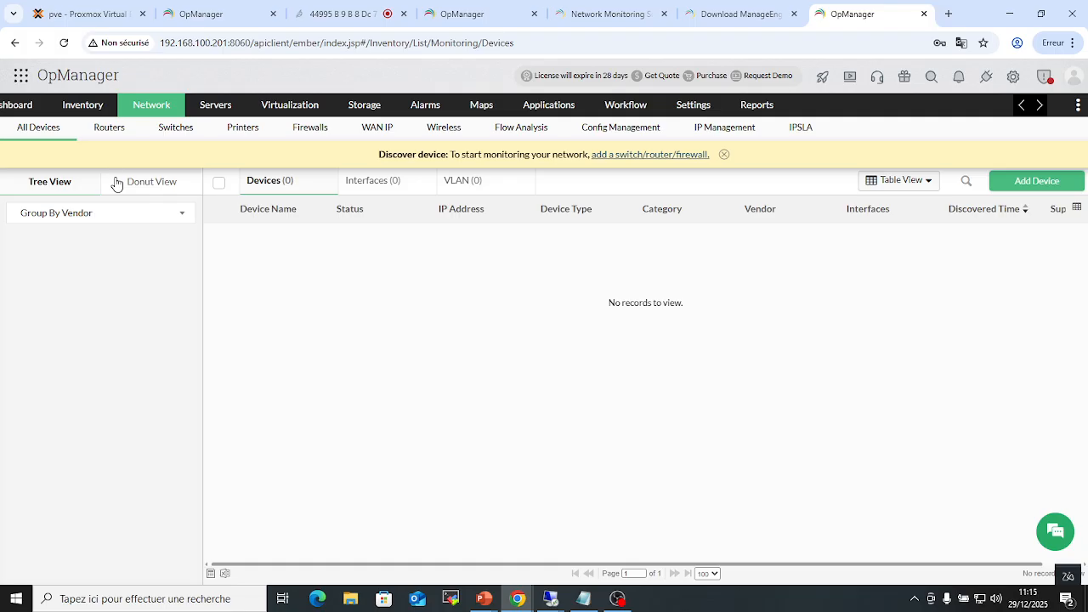
pyautogui.click(88, 108)
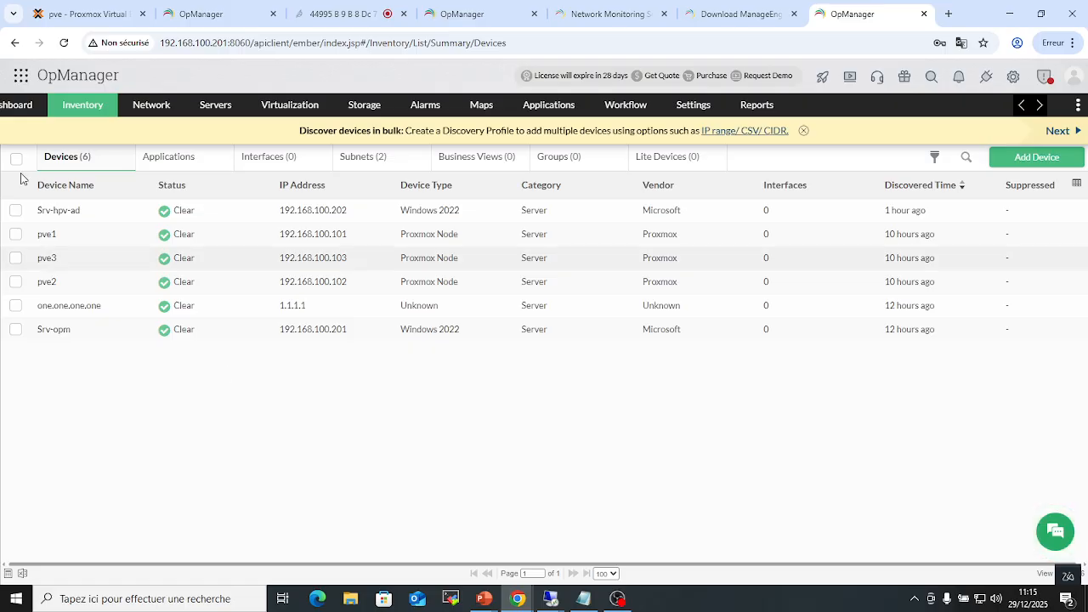
pyautogui.click(26, 108)
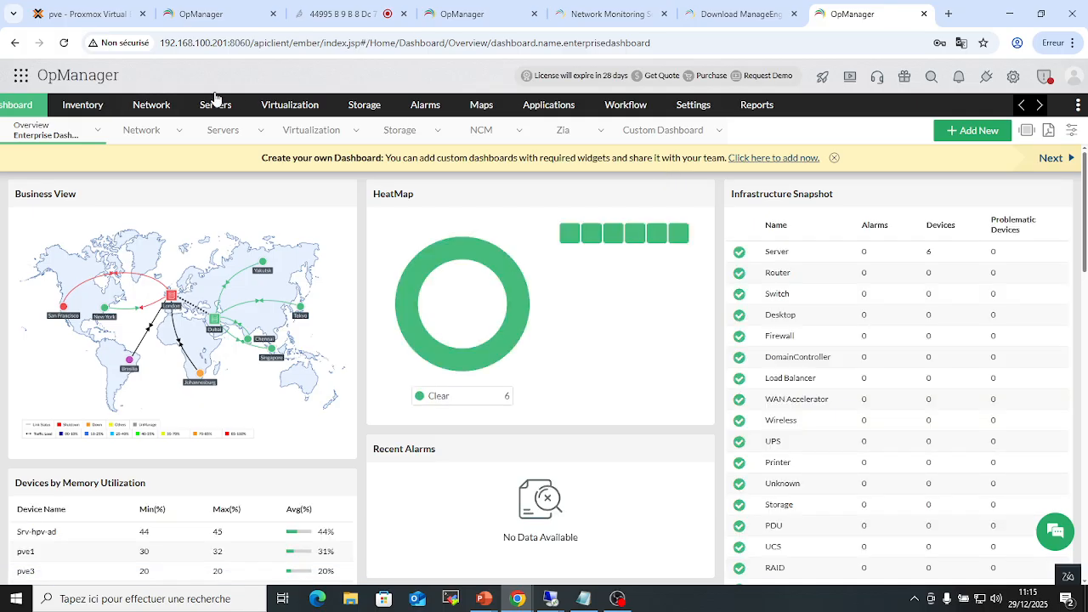
pyautogui.click(83, 108)
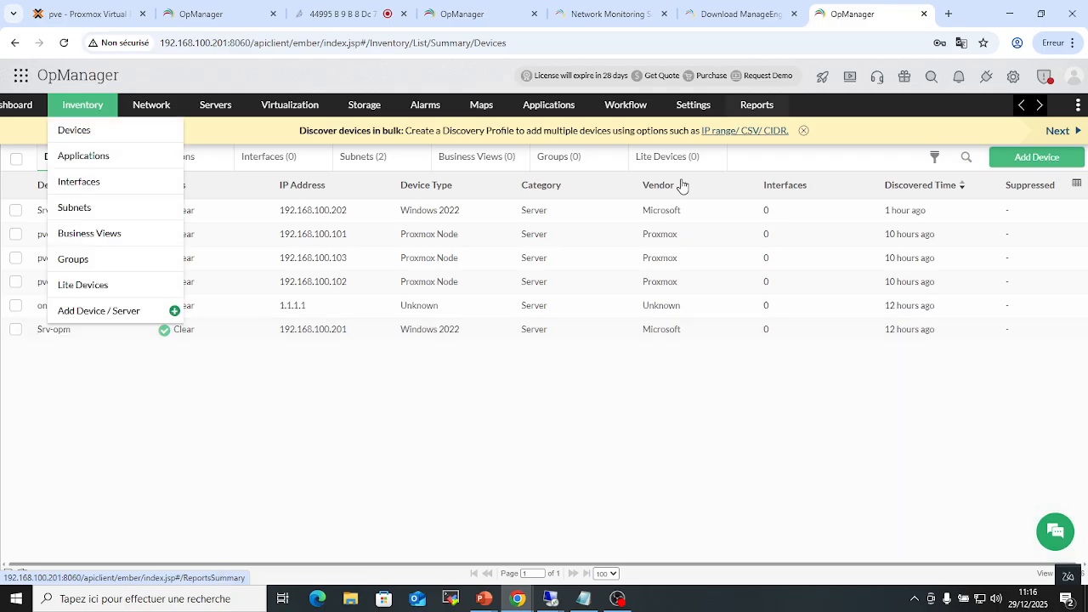
# Step: Open the Add Device / Server form and review its address field, the existing credentials and the credential types available to add
pyautogui.click(1033, 160)
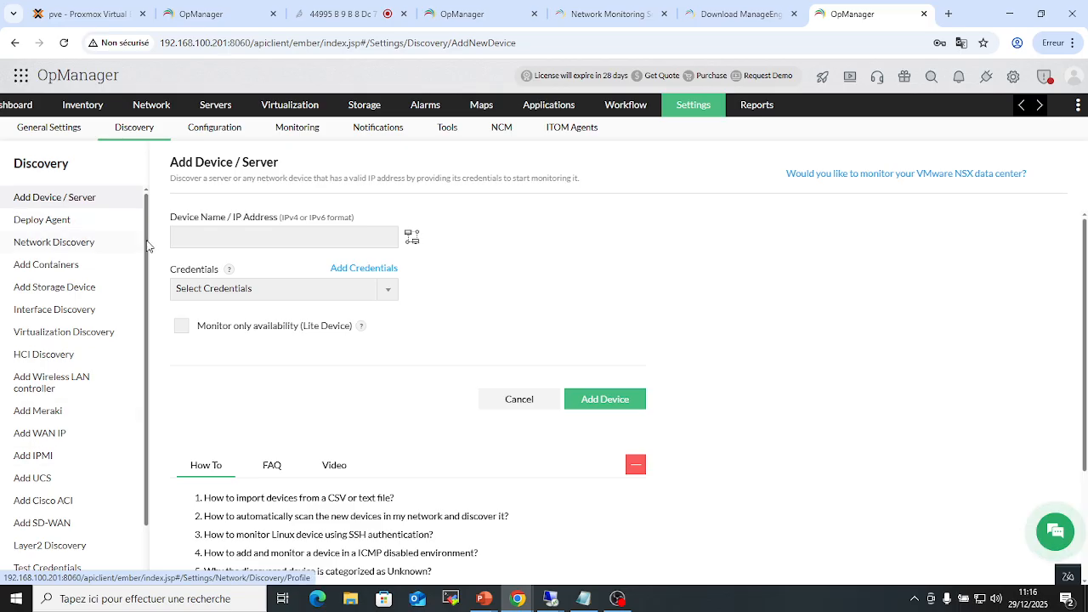
pyautogui.click(255, 237)
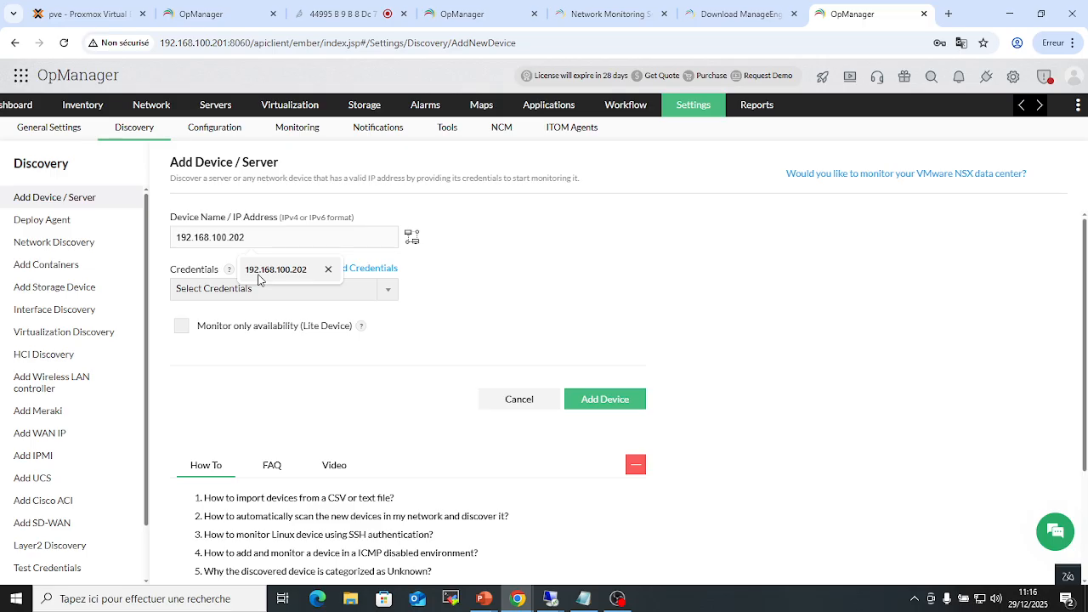
pyautogui.click(330, 290)
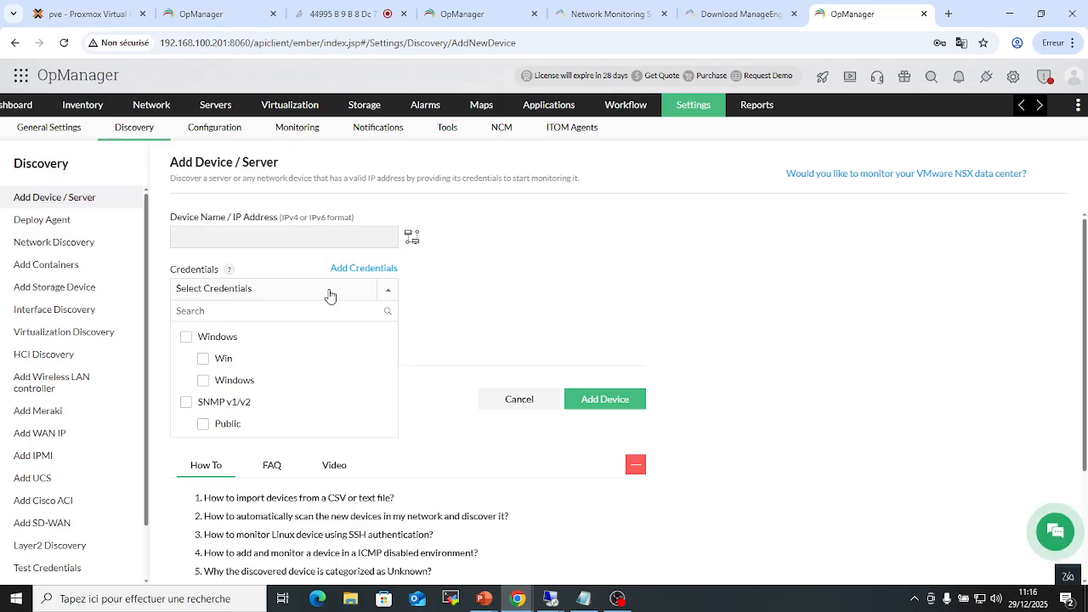
pyautogui.click(330, 294)
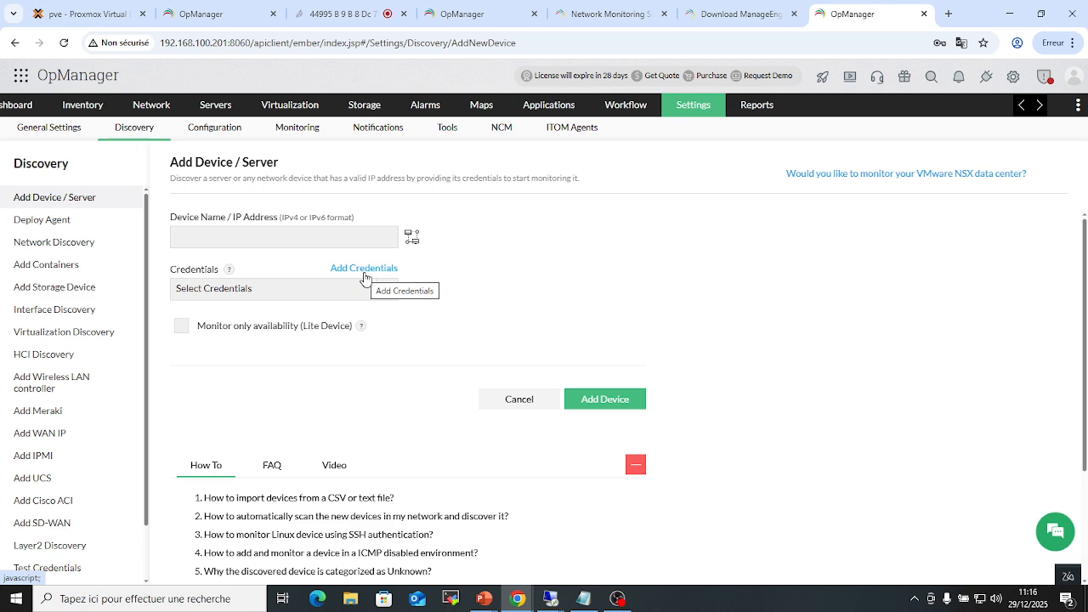
pyautogui.click(364, 270)
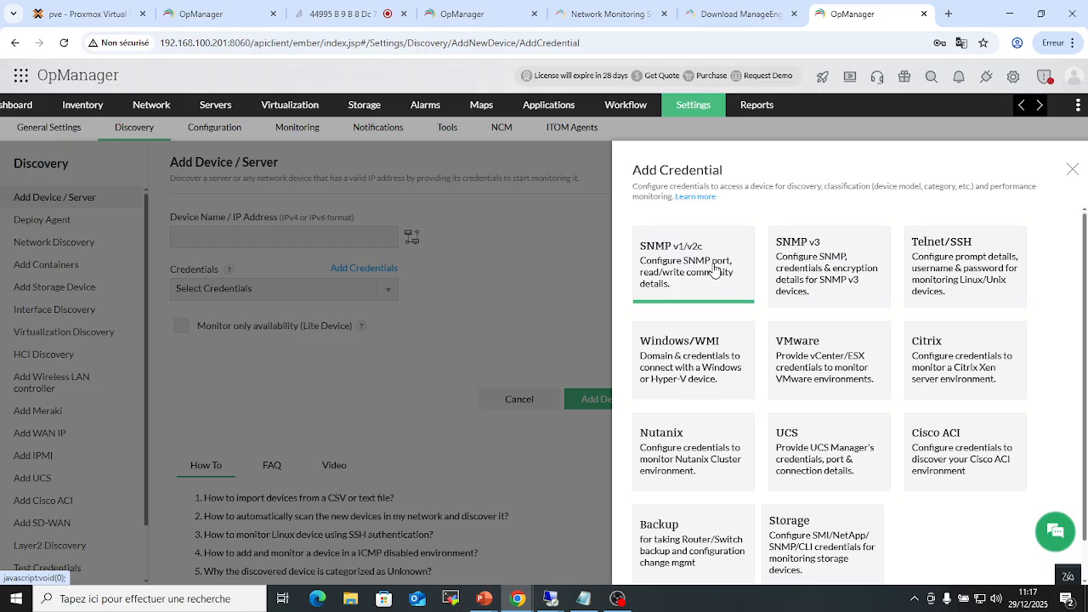
# Step: Start a new network discovery profile and review its IP Range, Import from AD and Import from CSV options
pyautogui.click(68, 224)
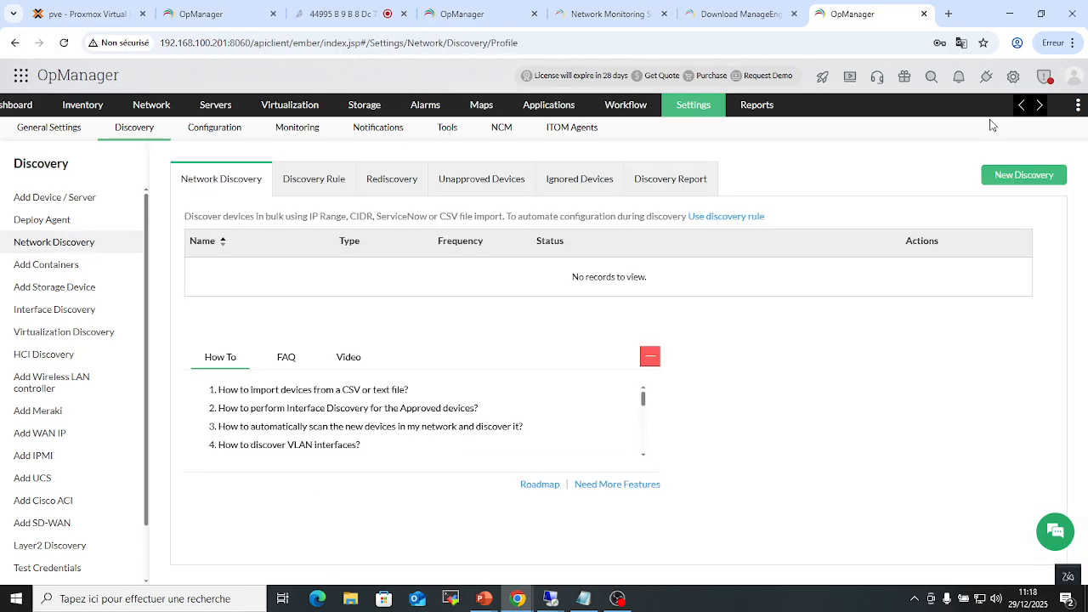
pyautogui.click(1011, 176)
pyautogui.click(249, 356)
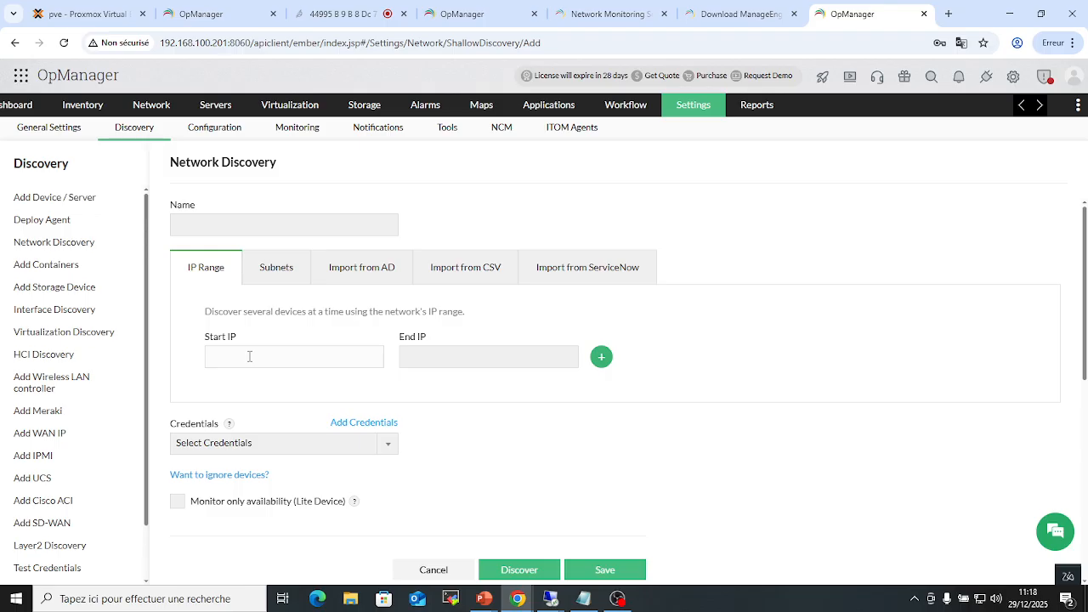
pyautogui.click(362, 267)
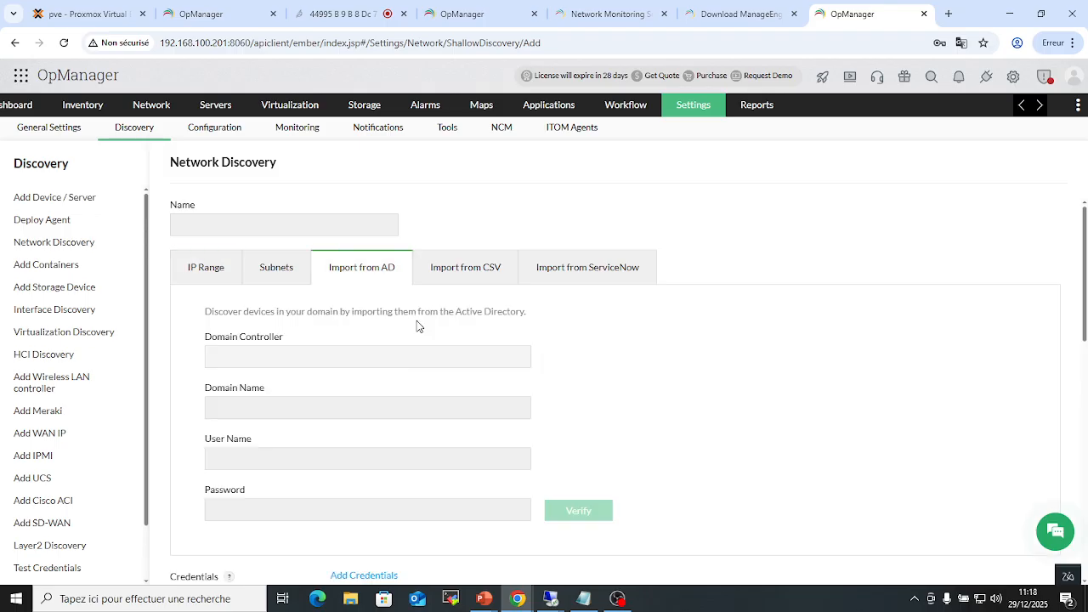
pyautogui.click(464, 269)
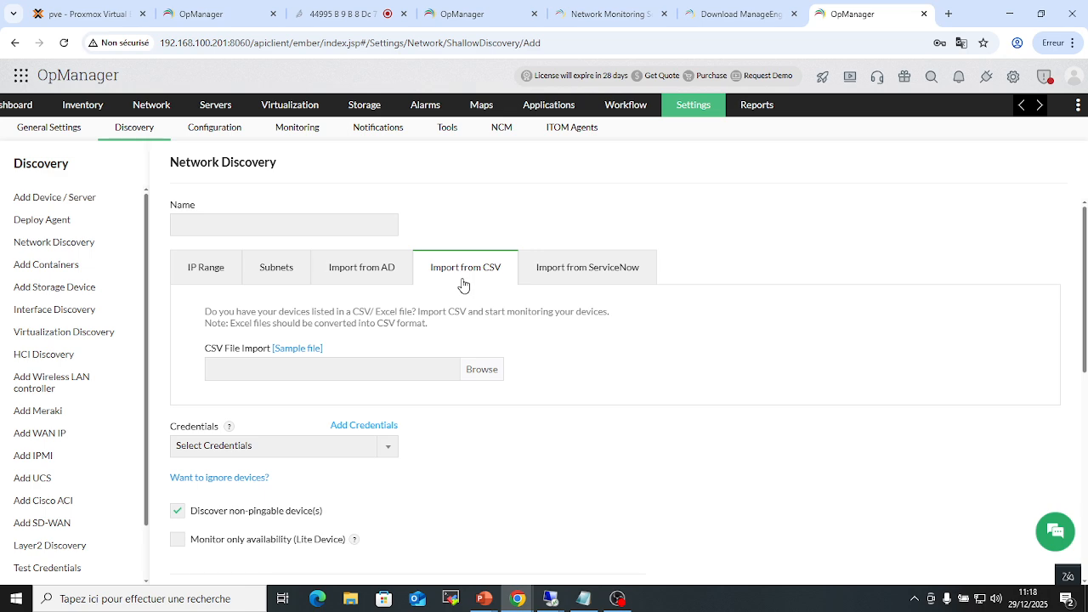
pyautogui.scroll(-3, 463, 285)
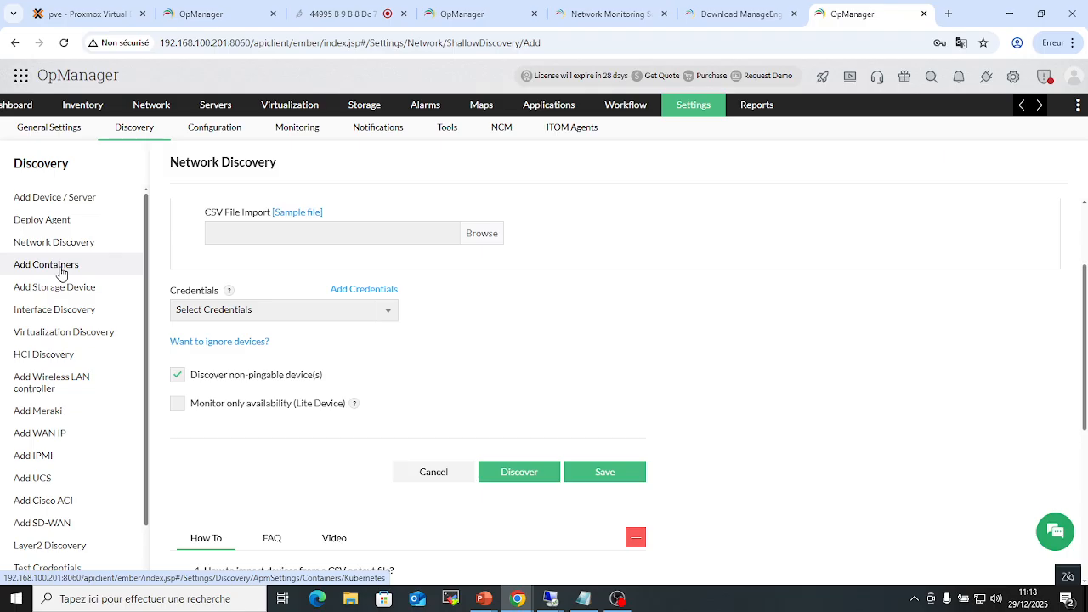
# Step: Revisit Virtualization Discovery to view the Hyper-V form and the VMware form with its vCenter and ESX options
pyautogui.click(64, 332)
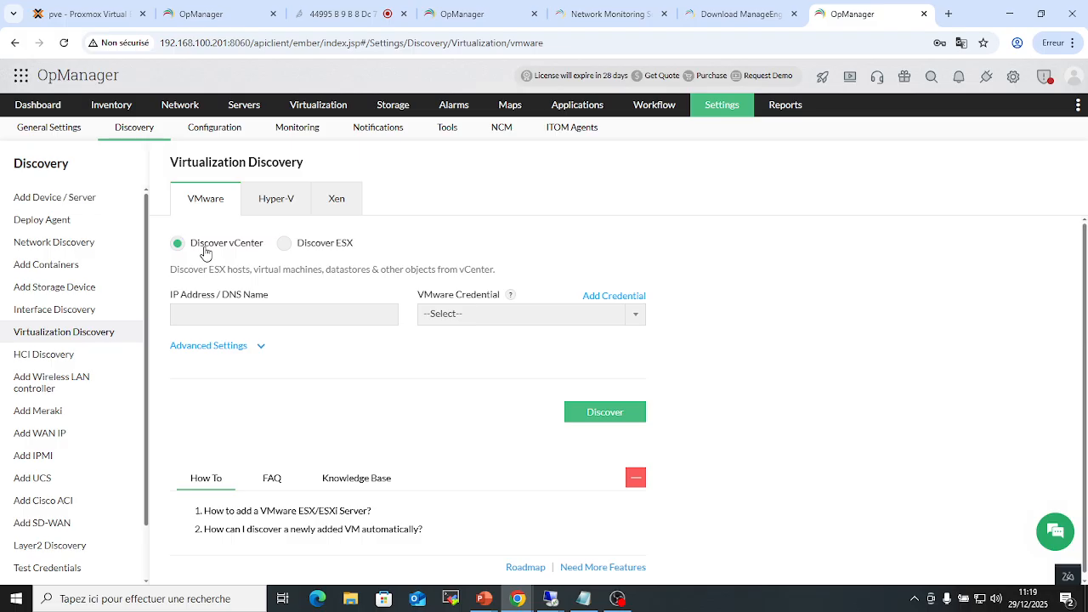
pyautogui.click(273, 203)
pyautogui.click(181, 208)
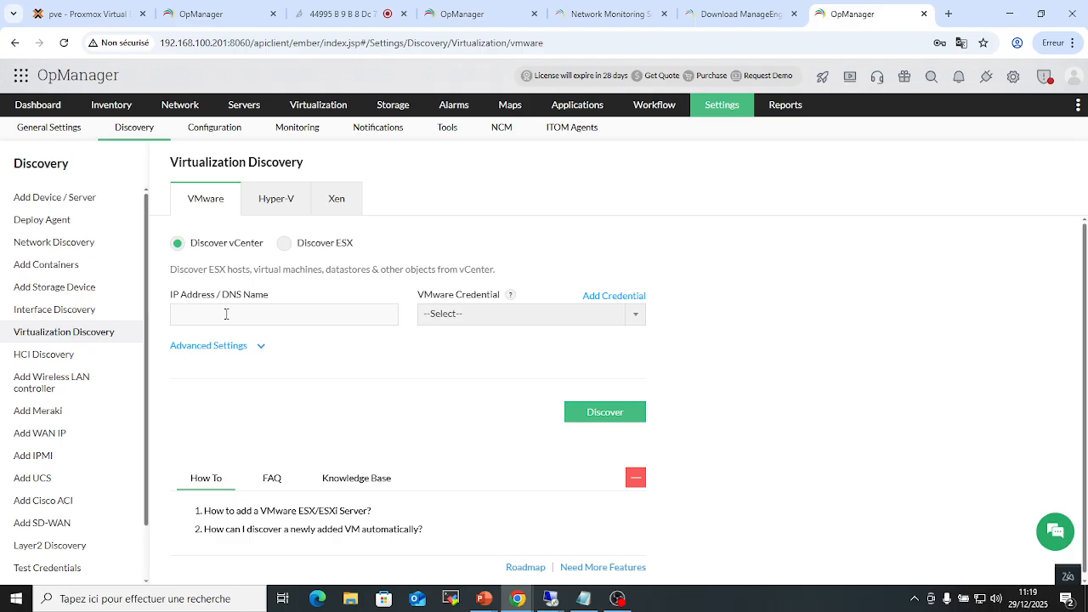
# Step: Open HCI Discovery and review the Nutanix form's address field and credential list
pyautogui.click(226, 314)
pyautogui.click(44, 354)
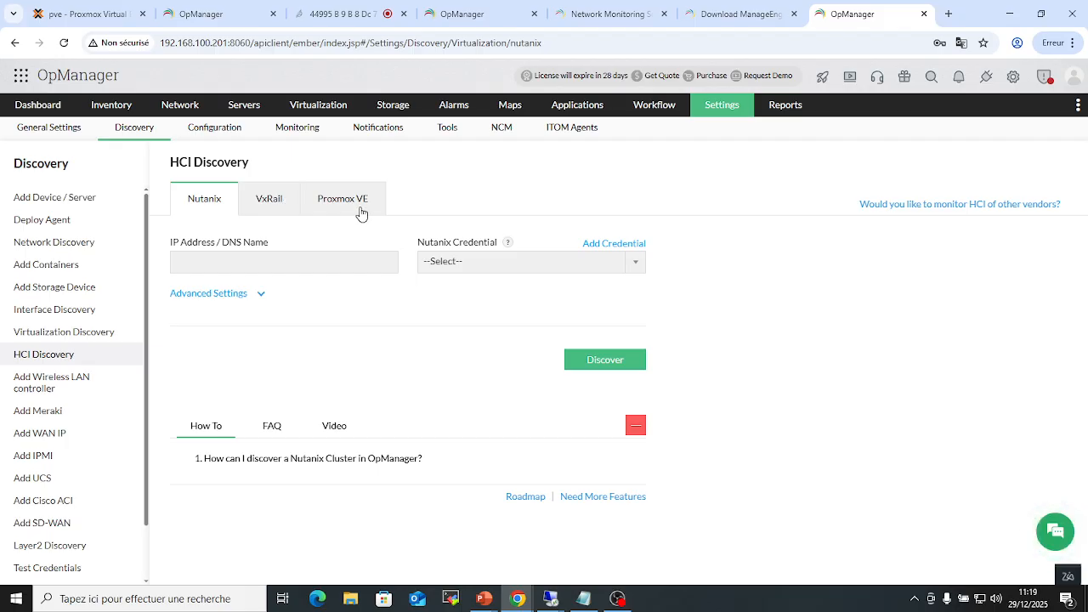
pyautogui.click(247, 189)
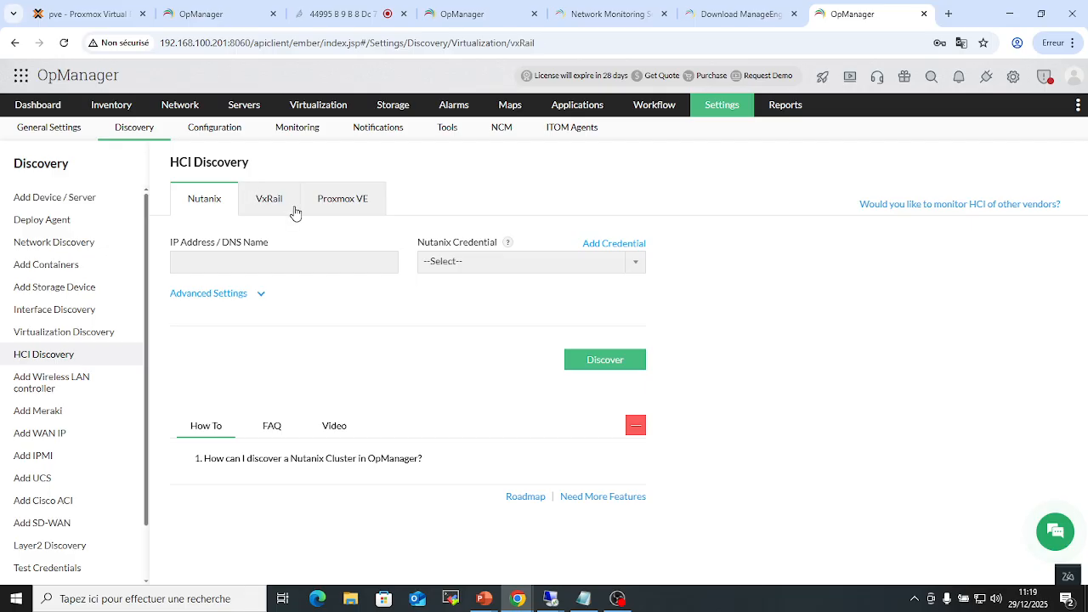
pyautogui.click(209, 209)
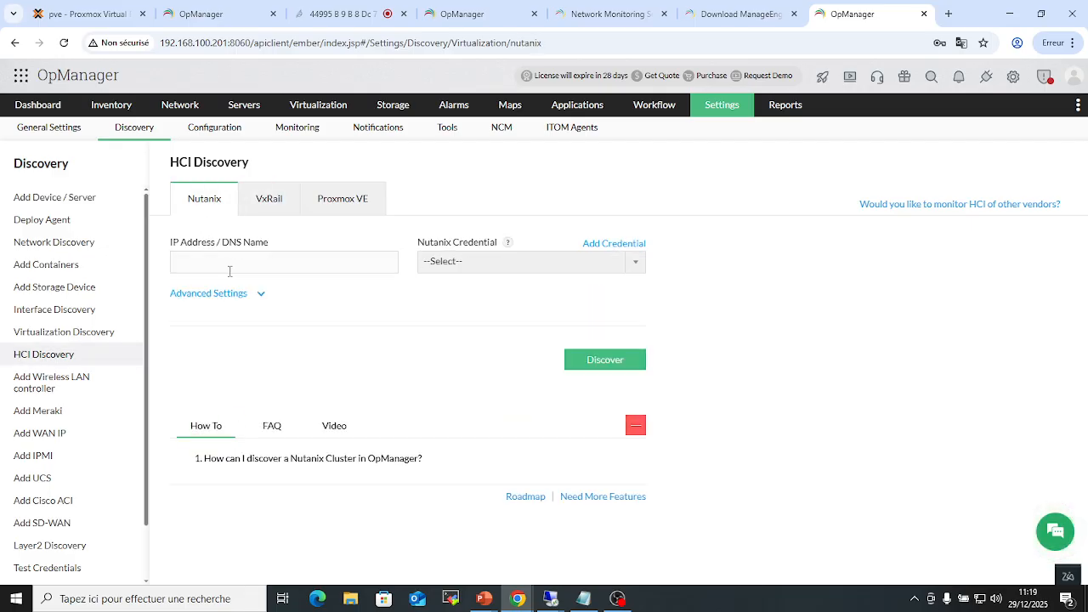
pyautogui.click(503, 267)
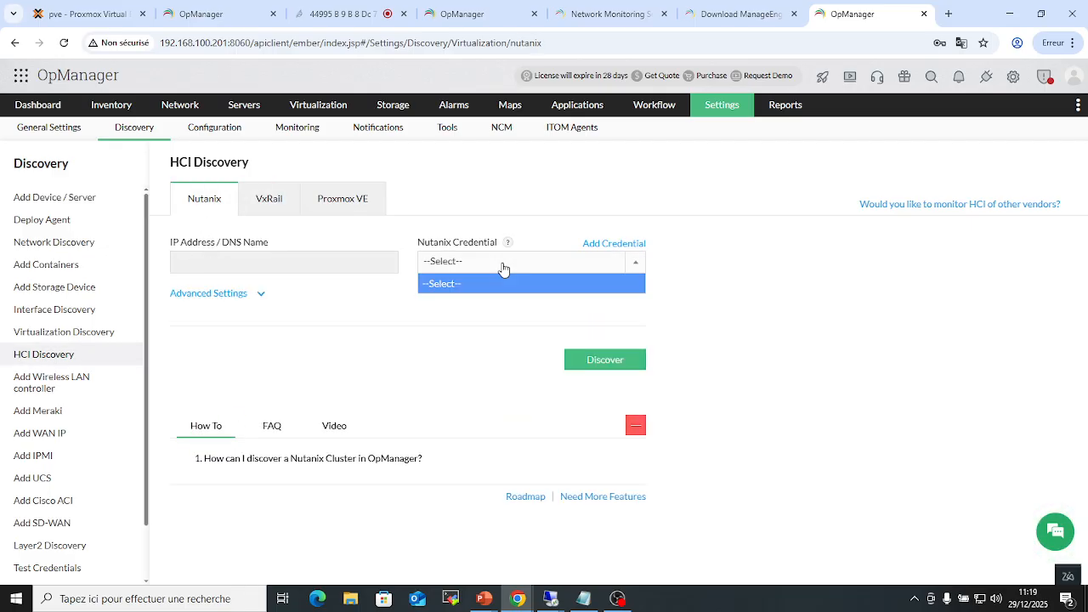
pyautogui.click(449, 317)
# Step: Review the VxRail discovery form, covering its cluster and vCenter address fields and both credential lists
pyautogui.click(257, 210)
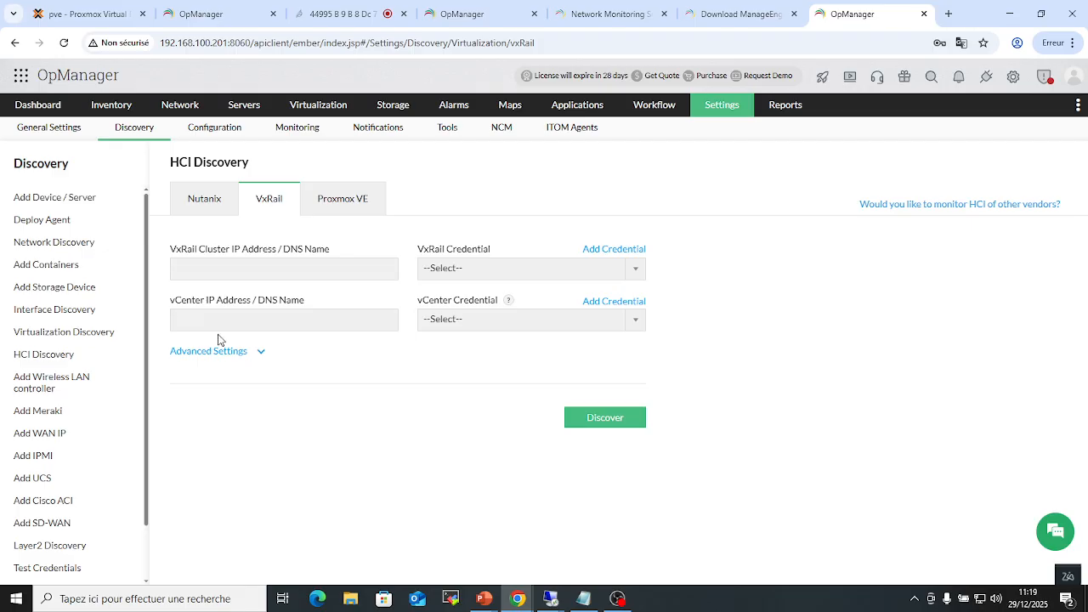
pyautogui.click(213, 271)
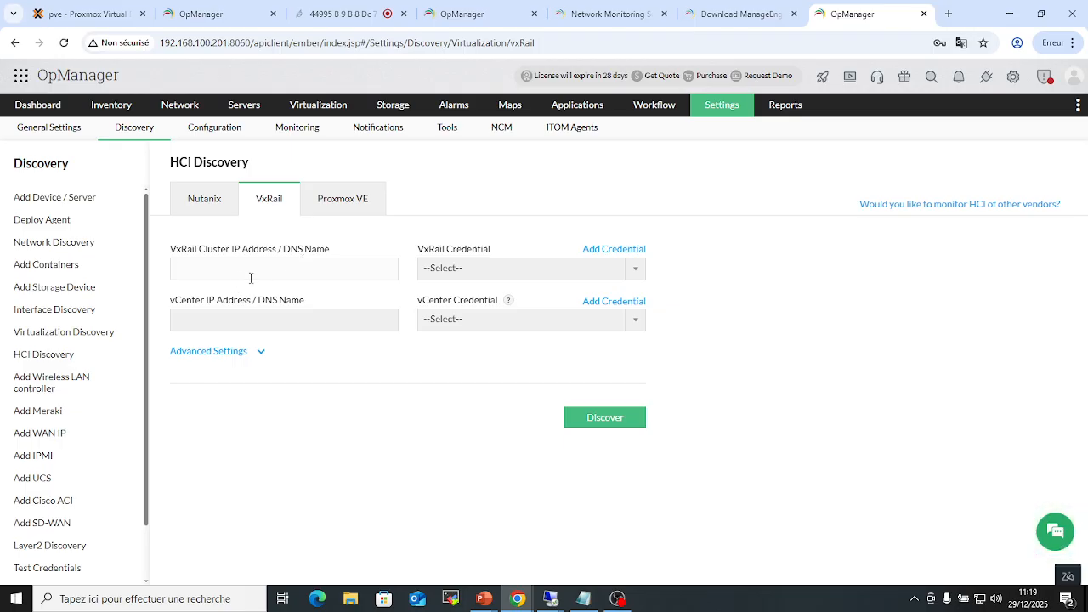
pyautogui.click(223, 328)
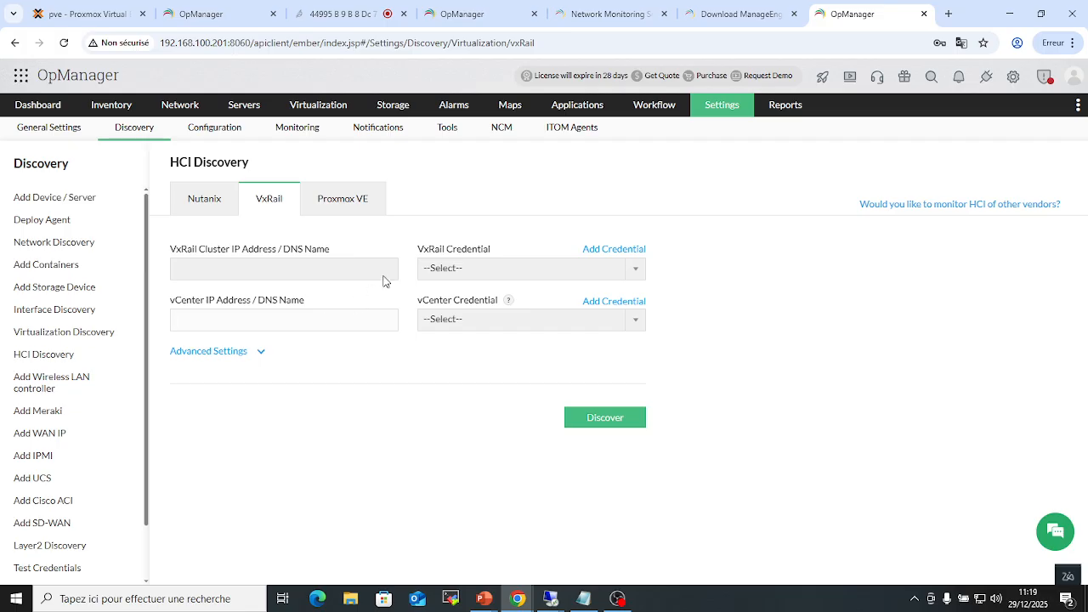
pyautogui.click(437, 274)
pyautogui.click(430, 317)
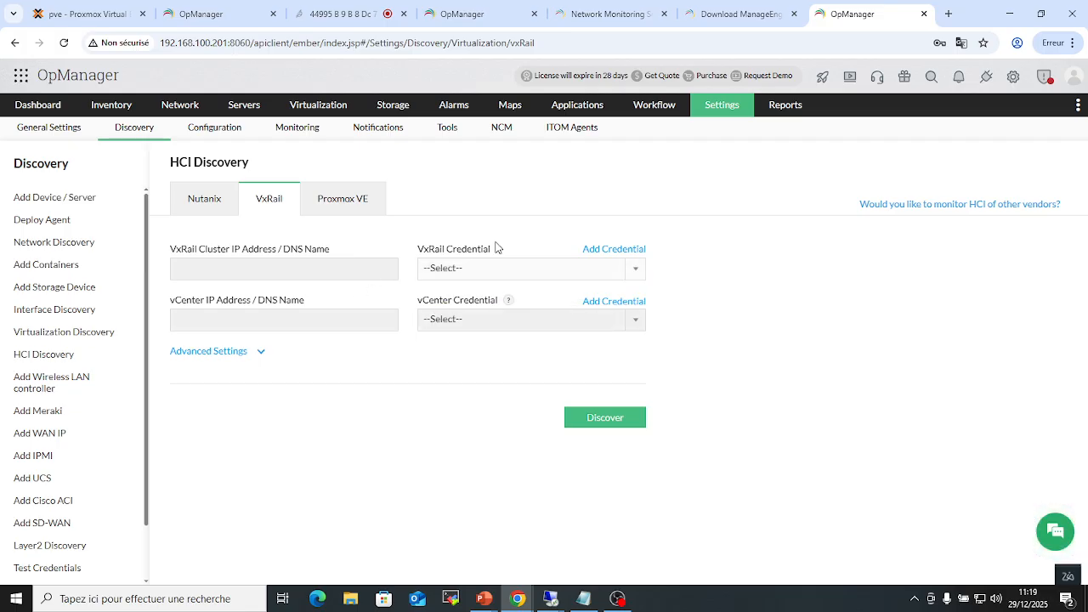
pyautogui.click(428, 326)
pyautogui.click(411, 360)
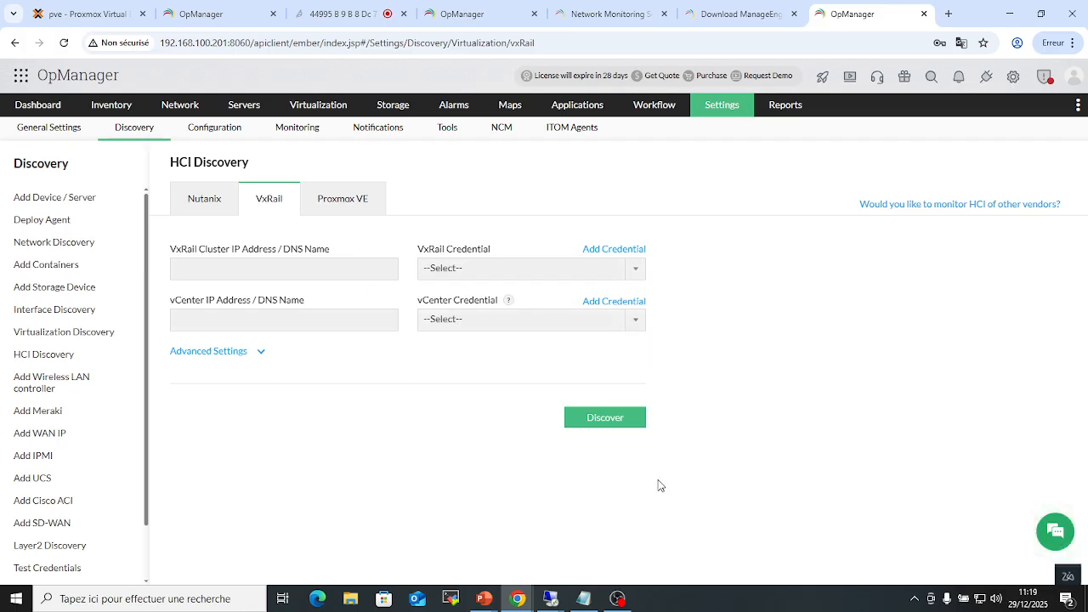
# Step: Review the Proxmox VE discovery form with its node address field and REST API credentials
pyautogui.click(366, 191)
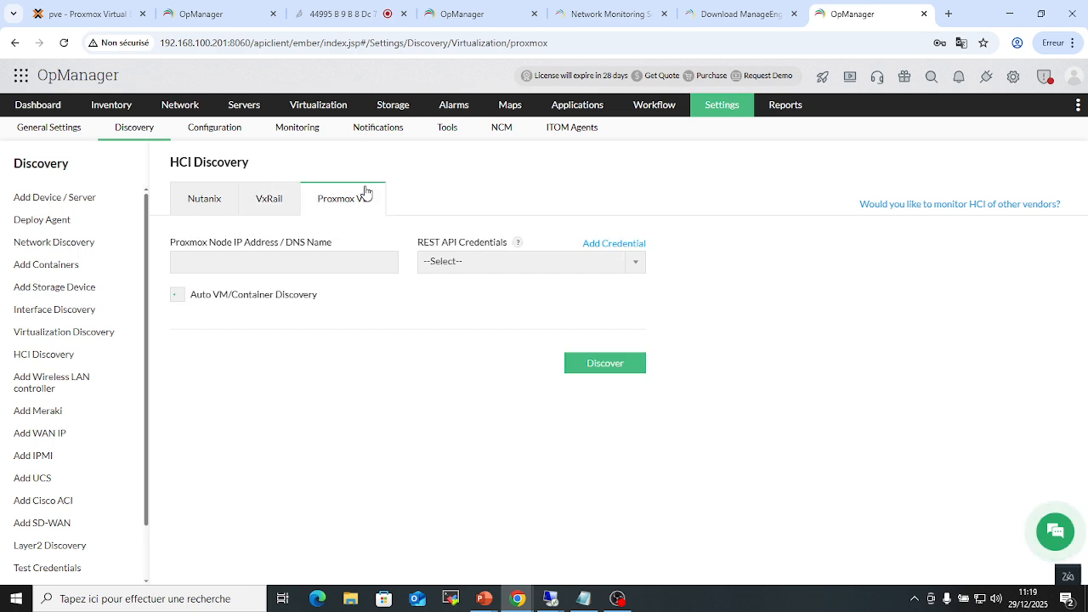
pyautogui.click(267, 267)
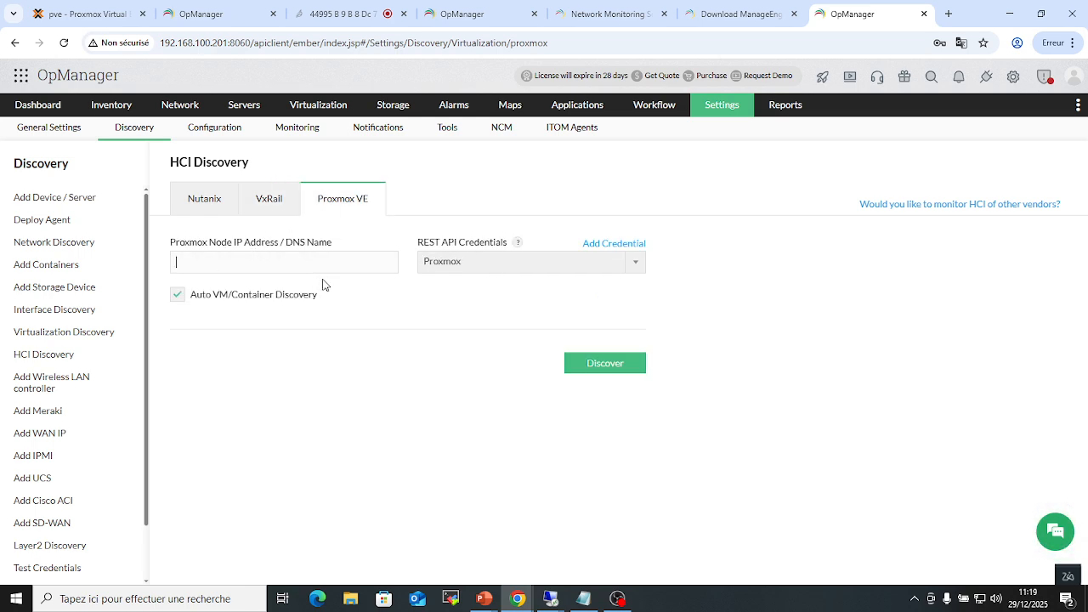
pyautogui.click(439, 263)
pyautogui.click(441, 271)
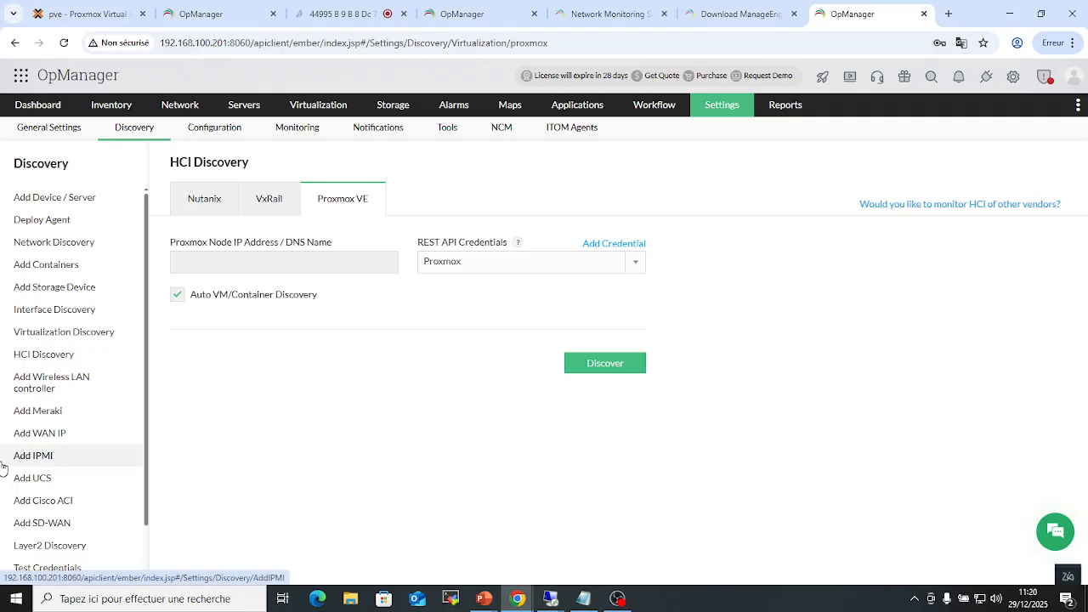
# Step: Look through the remaining discovery options, viewing Layer2 Discovery, Test Credentials and the saved Credentials list
pyautogui.scroll(-1, 61, 384)
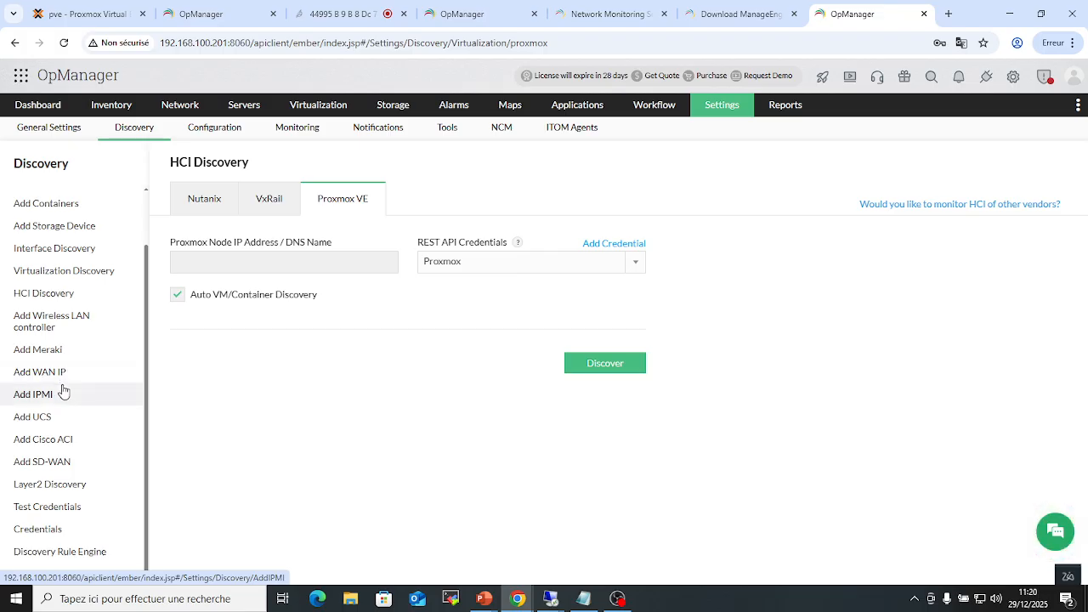
pyautogui.click(82, 486)
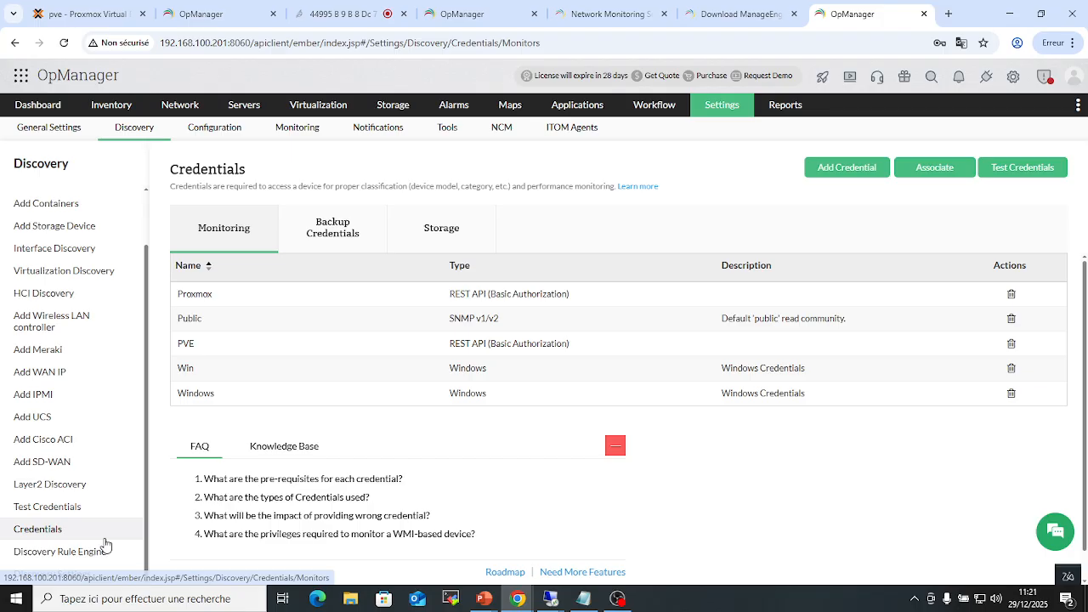
pyautogui.click(94, 510)
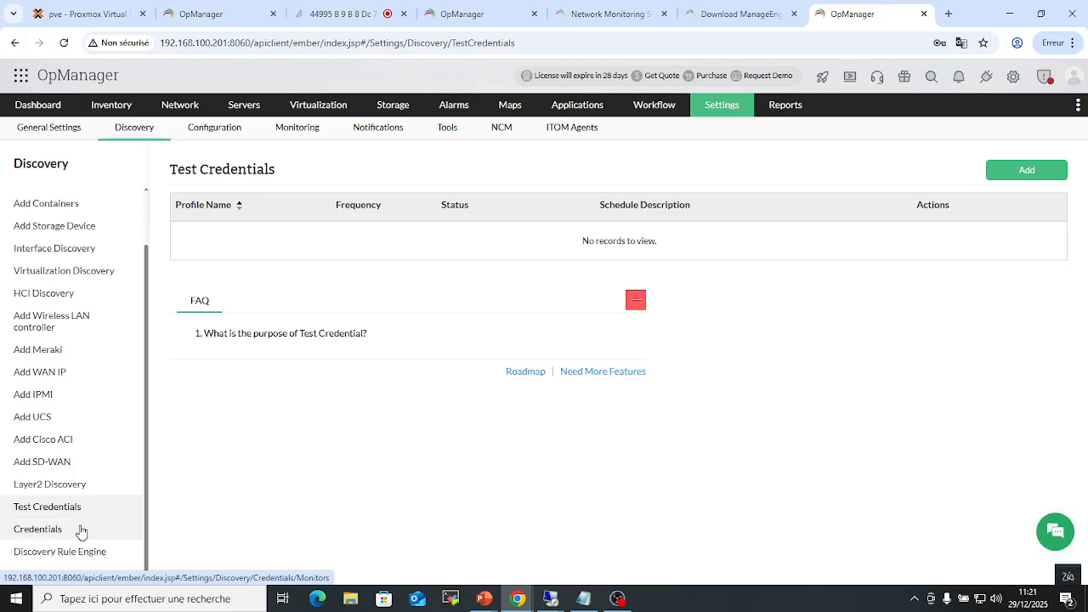
pyautogui.click(37, 528)
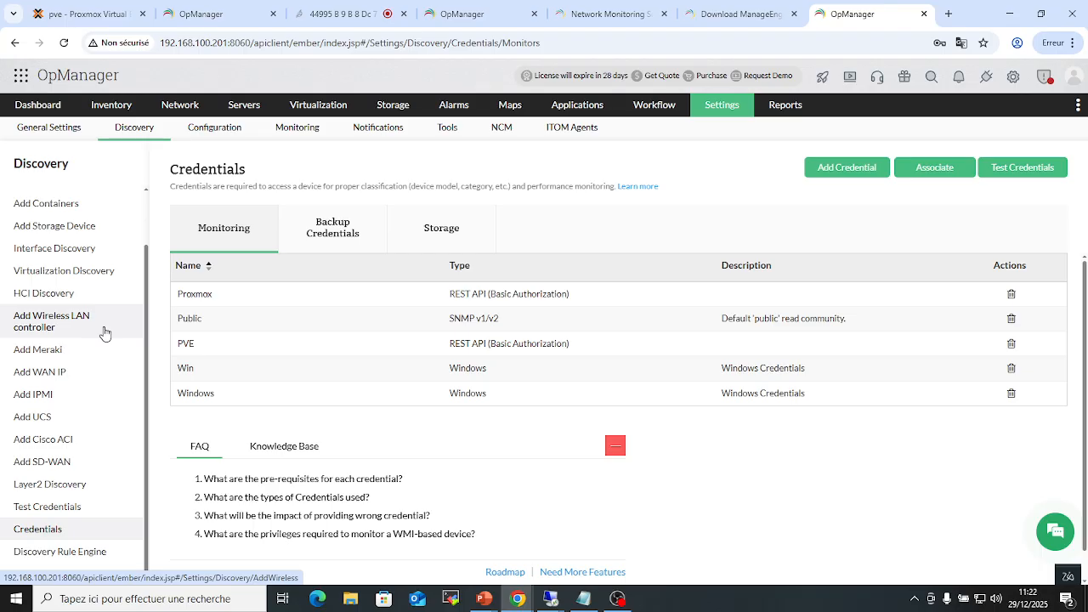
# Step: View the inventory's device list and its Applications page, ending on the device list
pyautogui.click(113, 110)
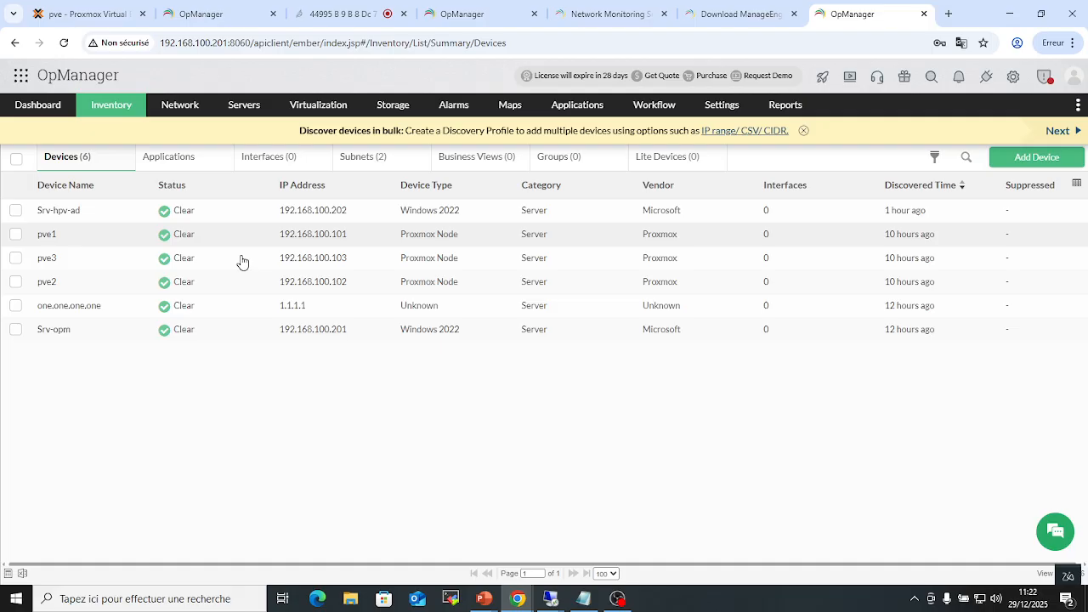
pyautogui.click(168, 157)
pyautogui.click(14, 42)
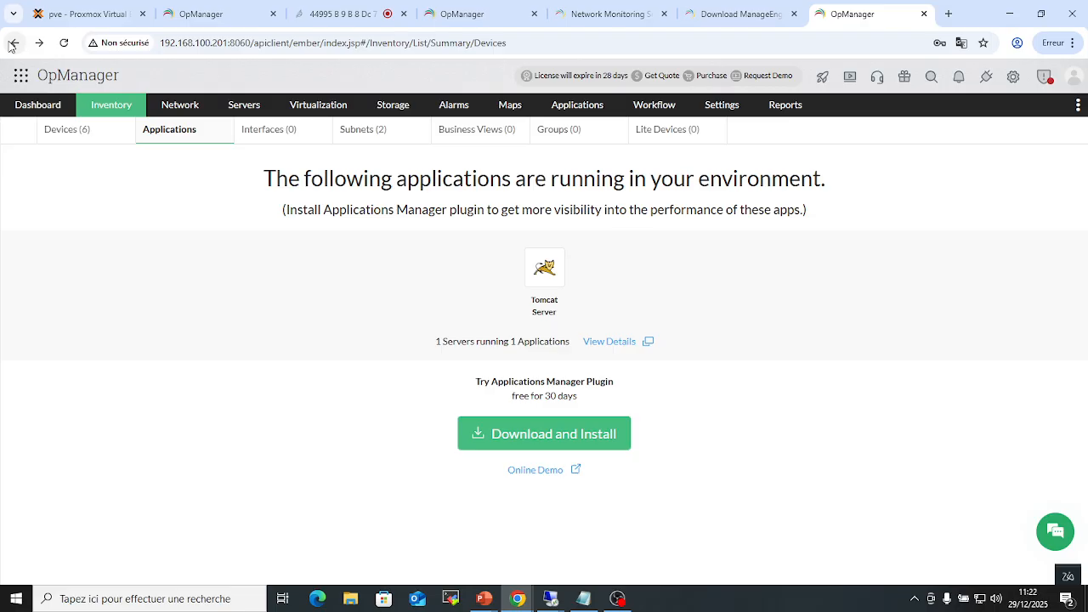
pyautogui.click(111, 106)
# Step: View the network device list and review the device categories offered for Network, Virtualization and Storage
pyautogui.moveTo(198, 113)
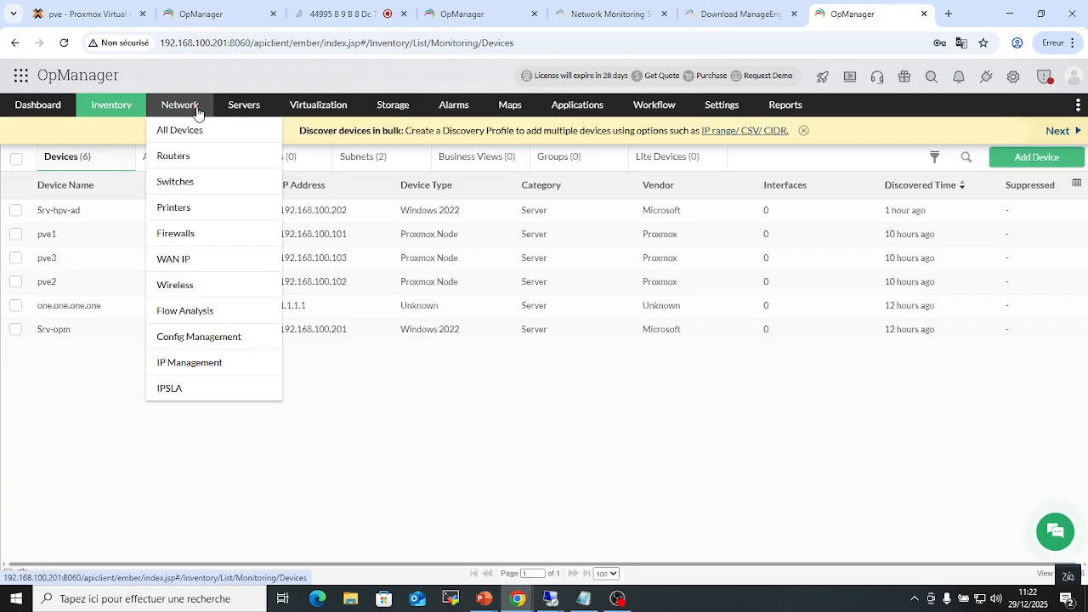
pyautogui.click(197, 113)
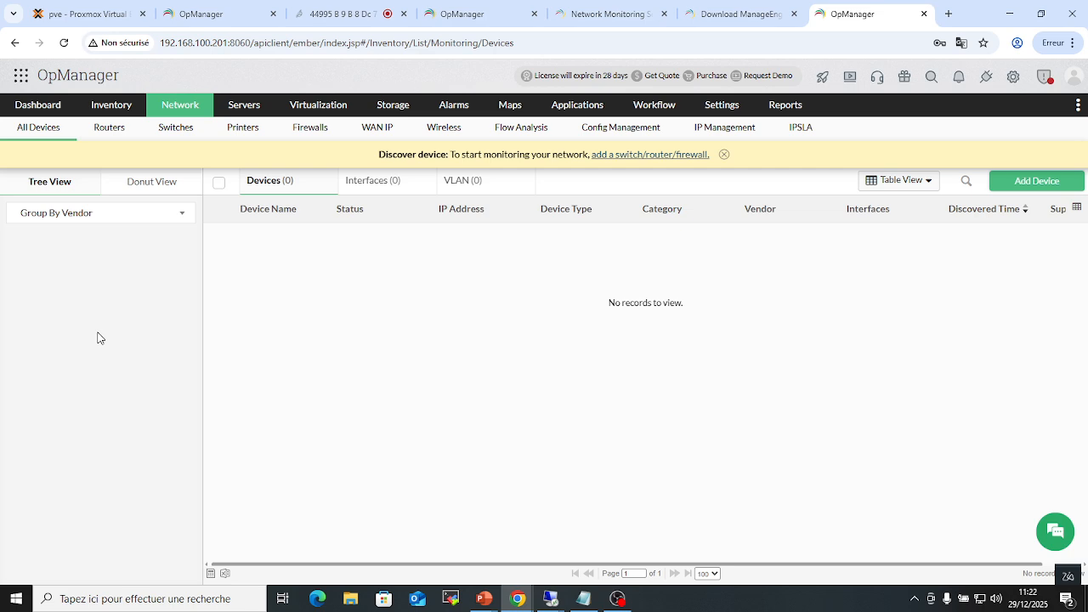
pyautogui.moveTo(318, 104)
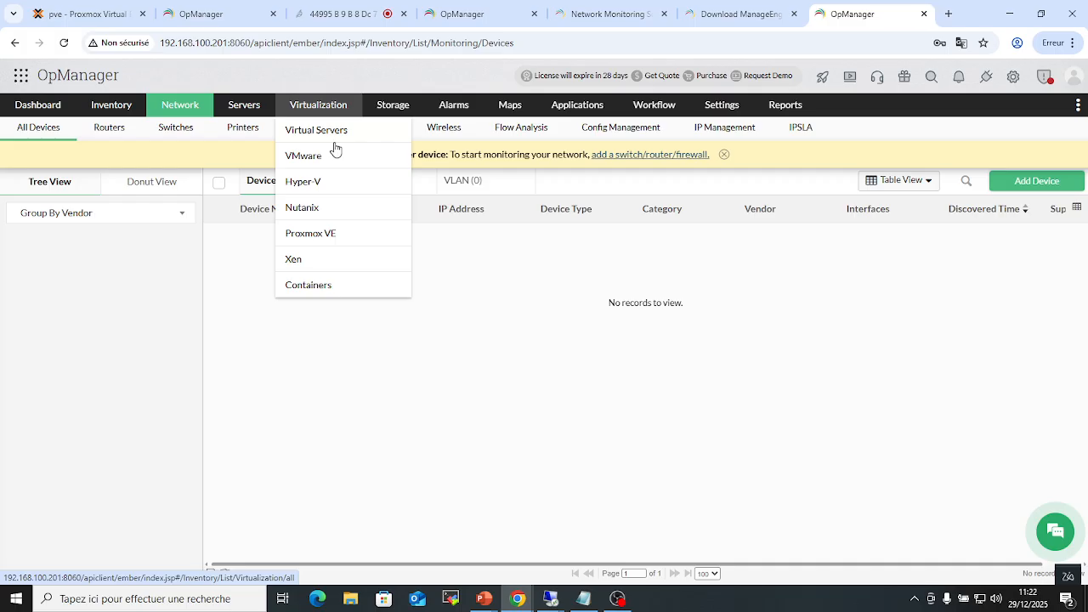
pyautogui.moveTo(402, 107)
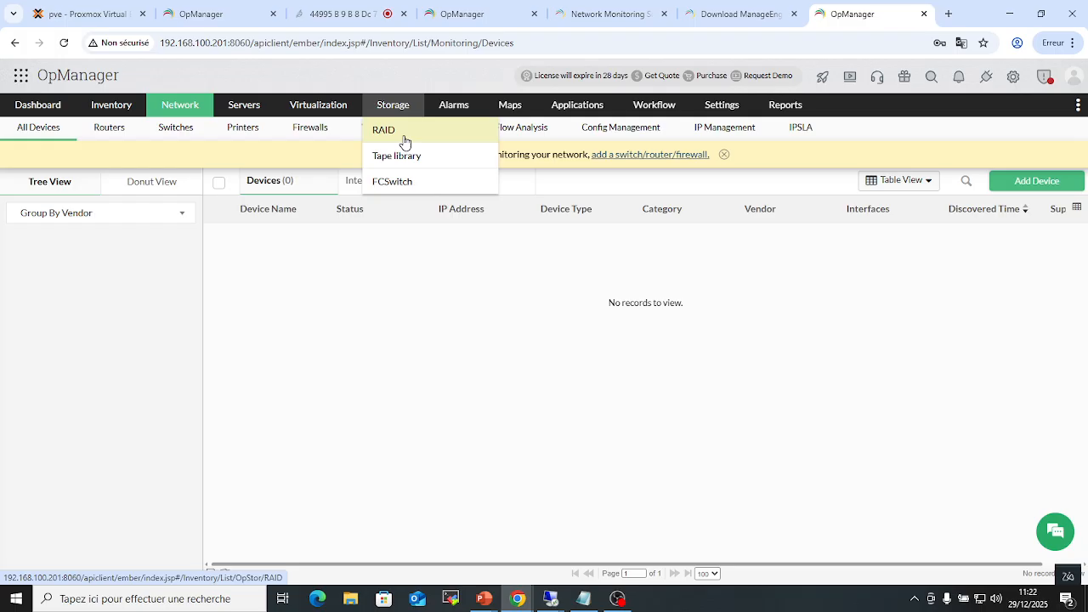
# Step: Load demo.opmanager.com in place of the OpManager download page and log in to the online demo as Administrator
pyautogui.click(461, 14)
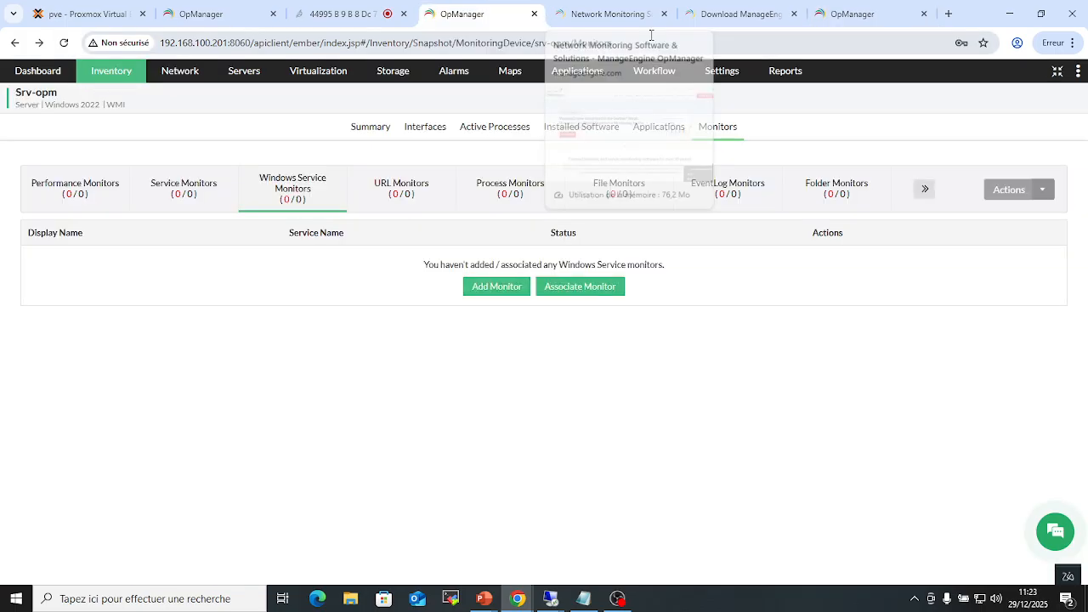
pyautogui.click(736, 14)
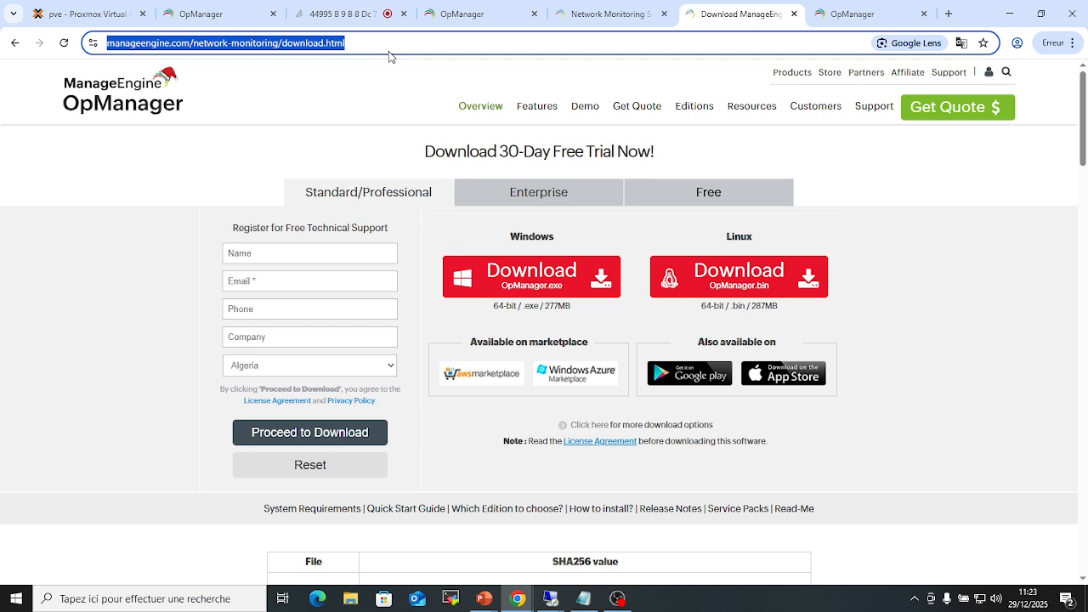
pyautogui.write('demo')
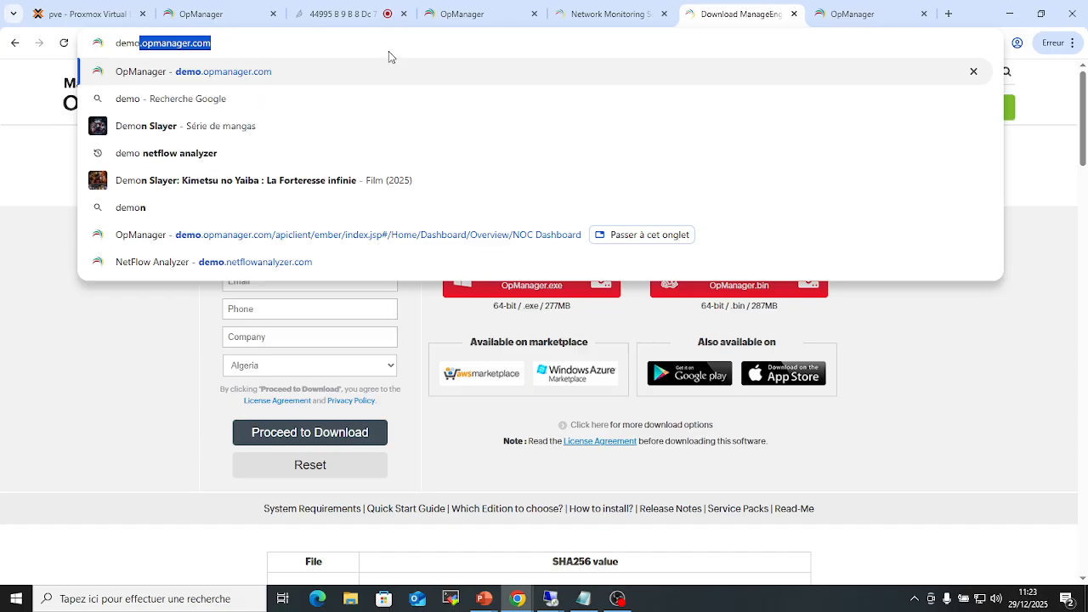
pyautogui.press('Return')
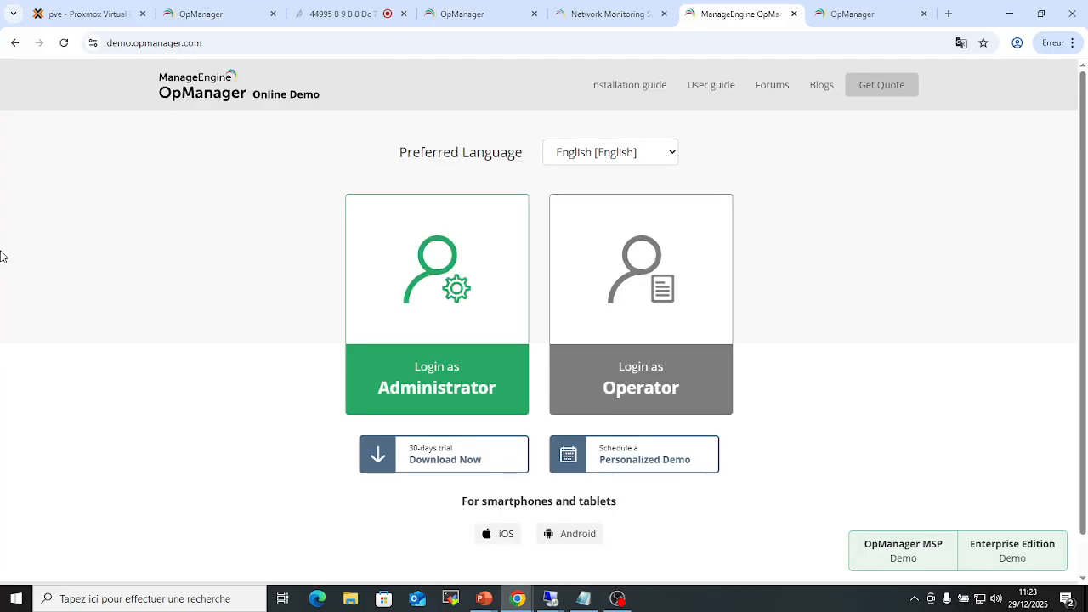
pyautogui.click(437, 289)
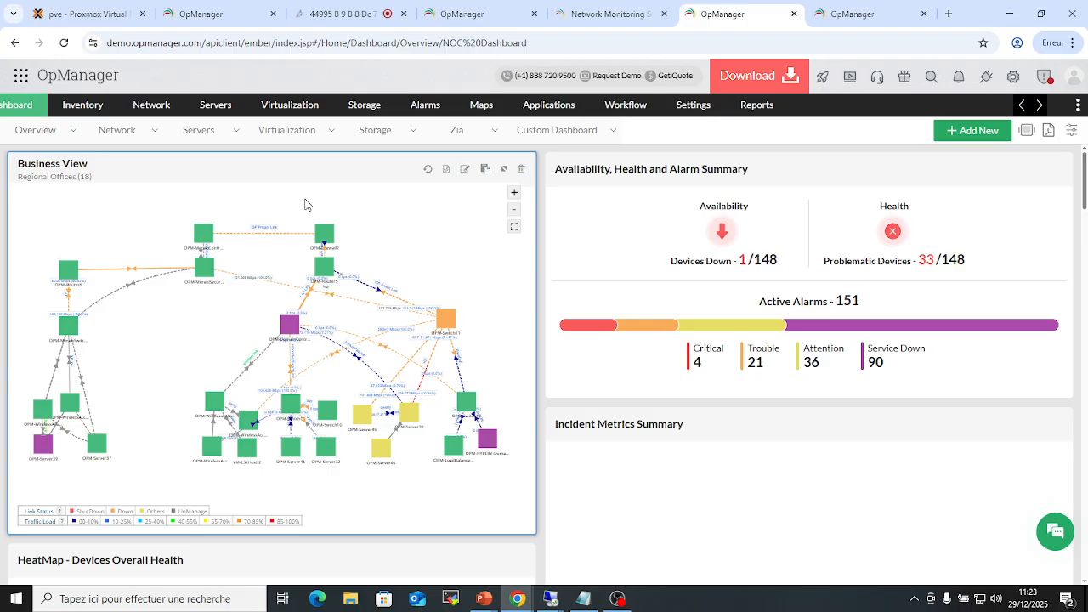
# Step: Expand the Regional Offices Business View to the full page, enlarge the map and inspect its link and device details
pyautogui.click(503, 170)
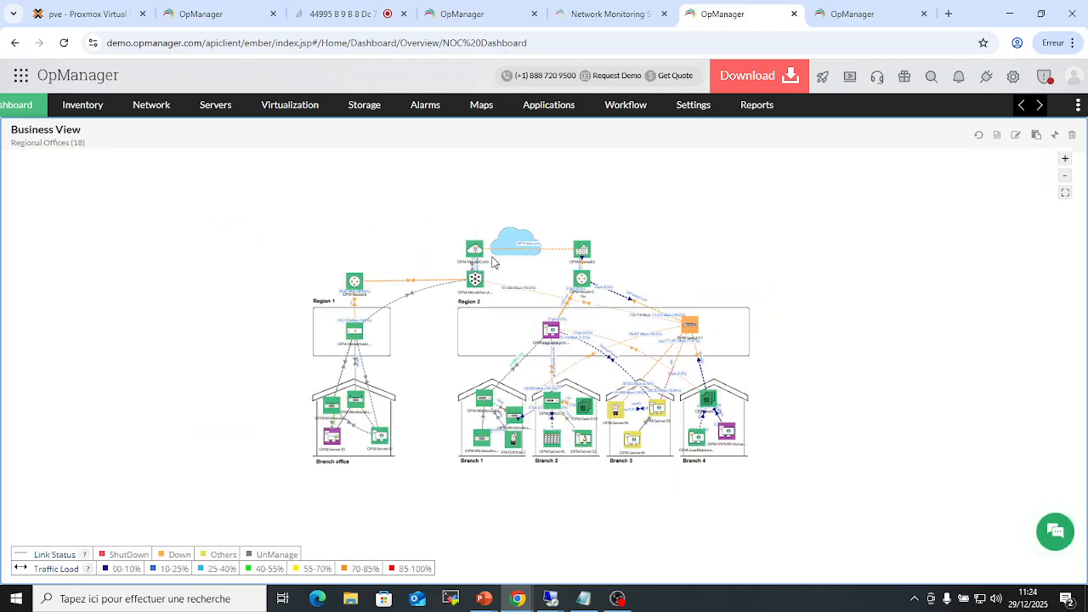
pyautogui.scroll(1, 371, 387)
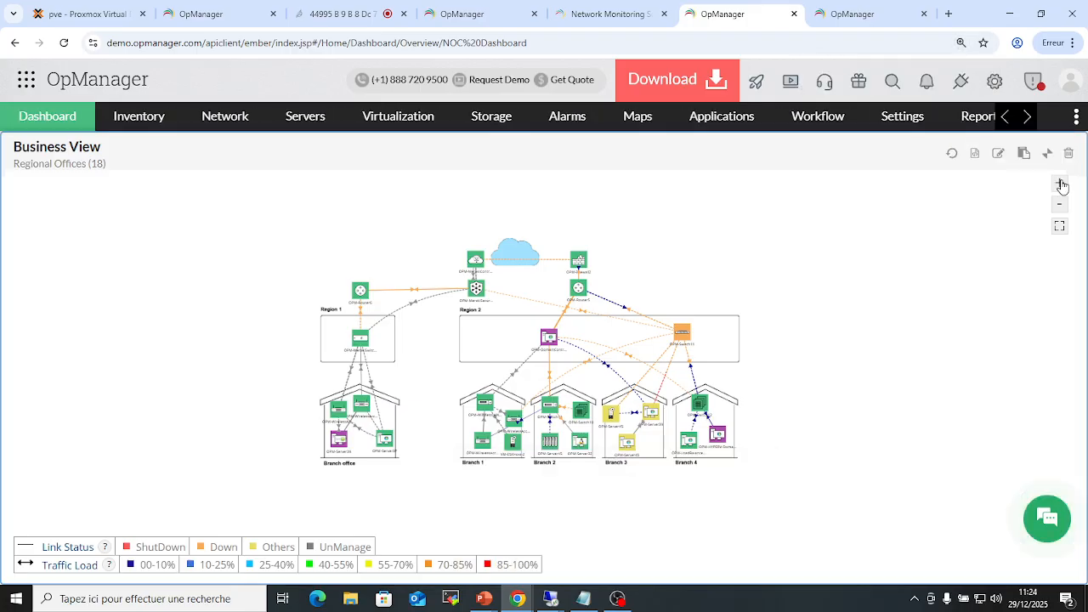
pyautogui.click(1060, 185)
pyautogui.click(1061, 185)
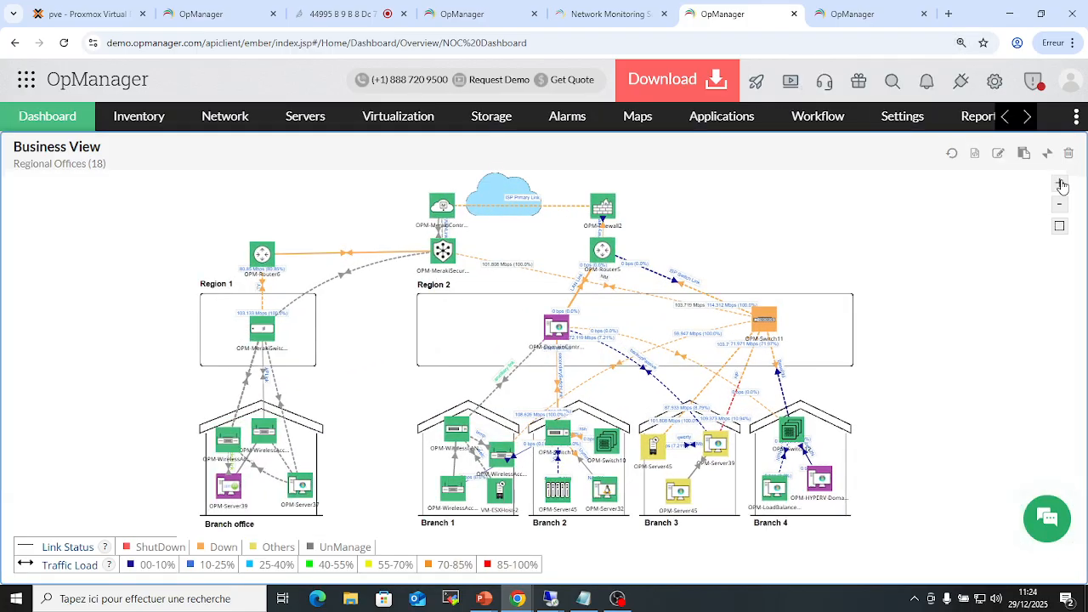
pyautogui.click(1060, 185)
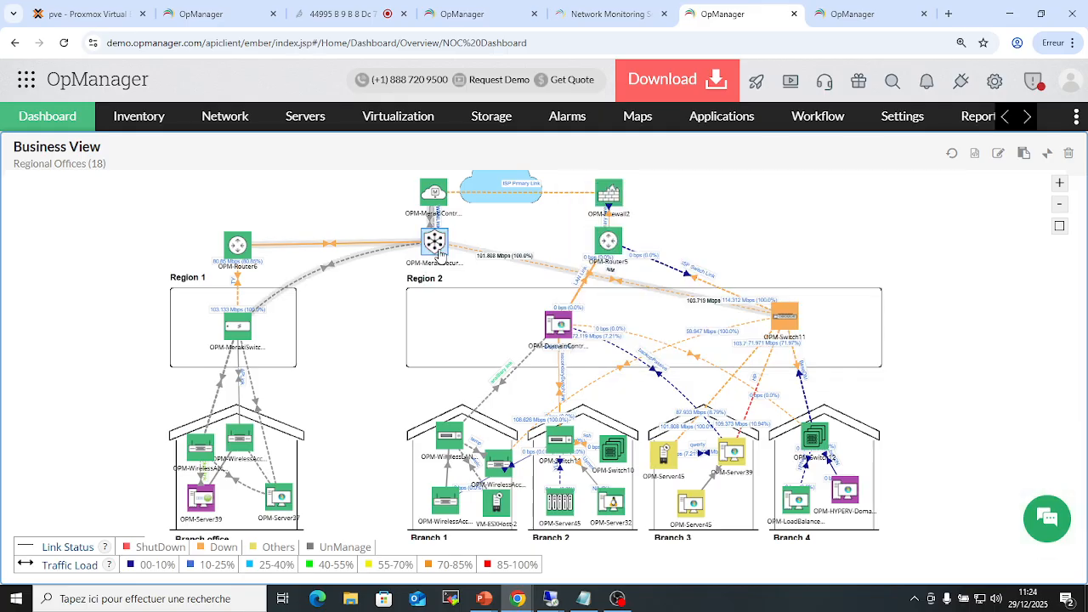
pyautogui.moveTo(296, 250)
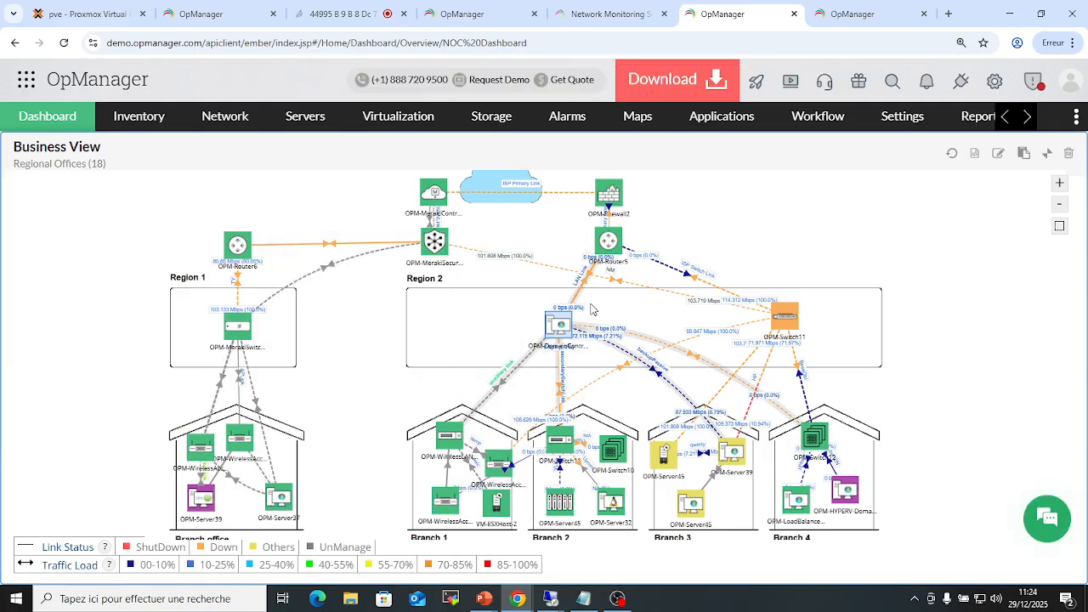
pyautogui.moveTo(580, 291)
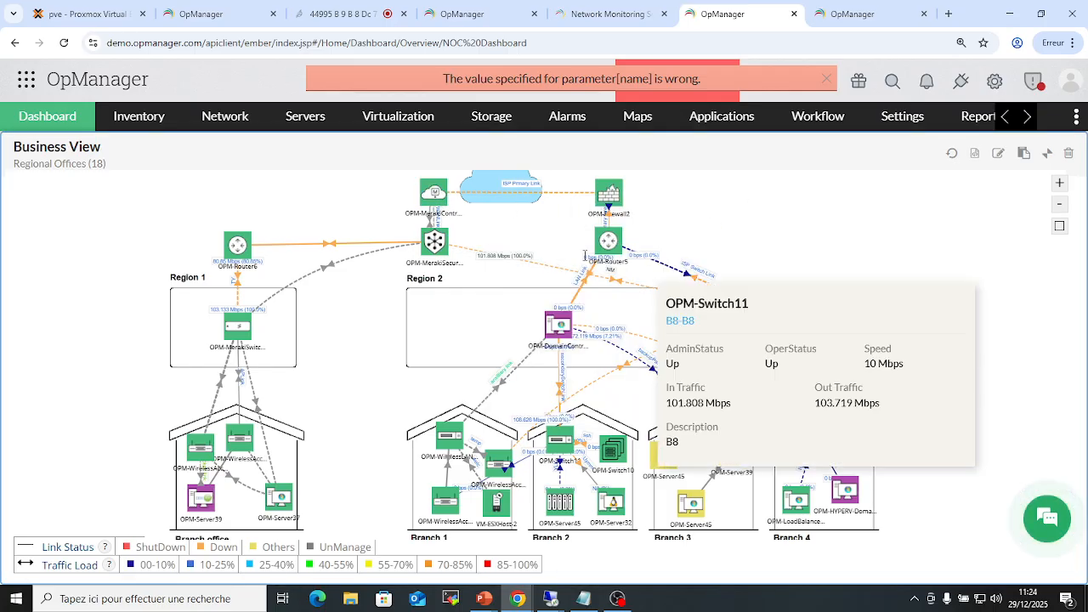
pyautogui.moveTo(565, 332)
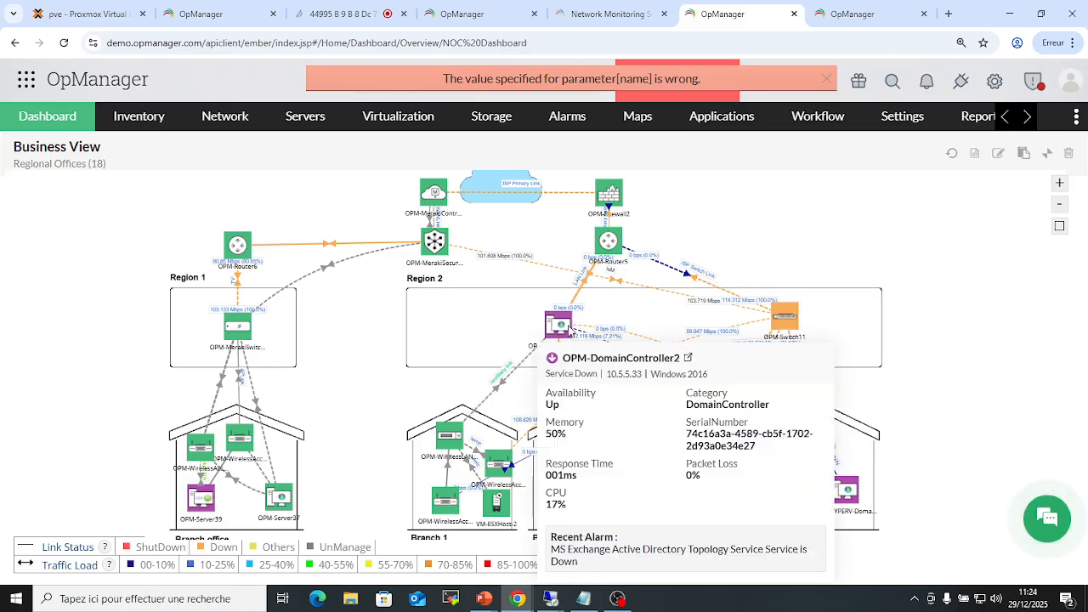
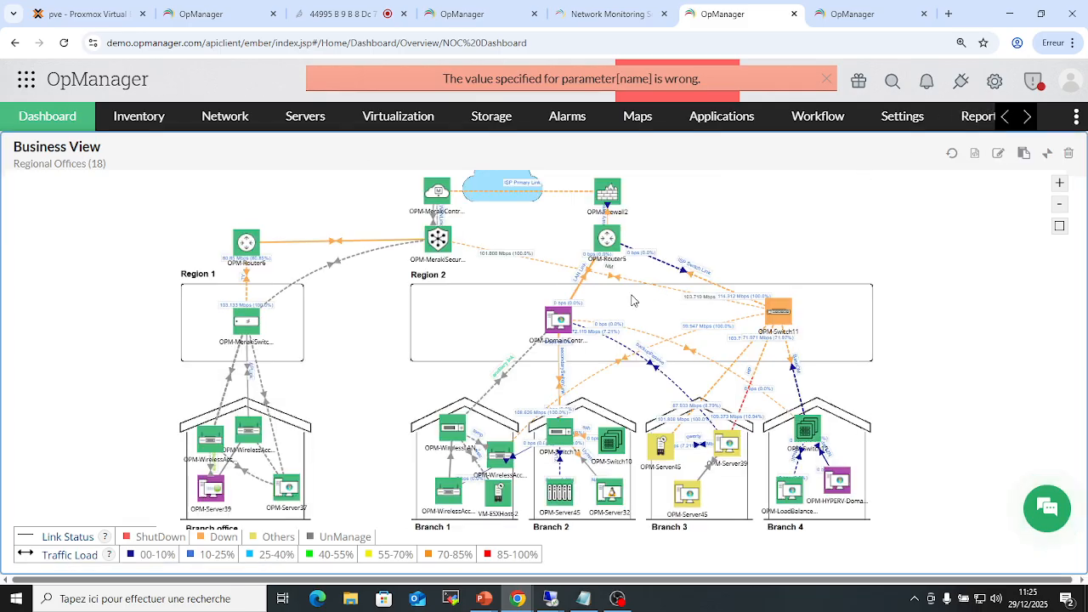
# Step: Shrink the Regional Offices map, return the Business View widget to the dashboard and discard the layout change
pyautogui.scroll(-1, 632, 300)
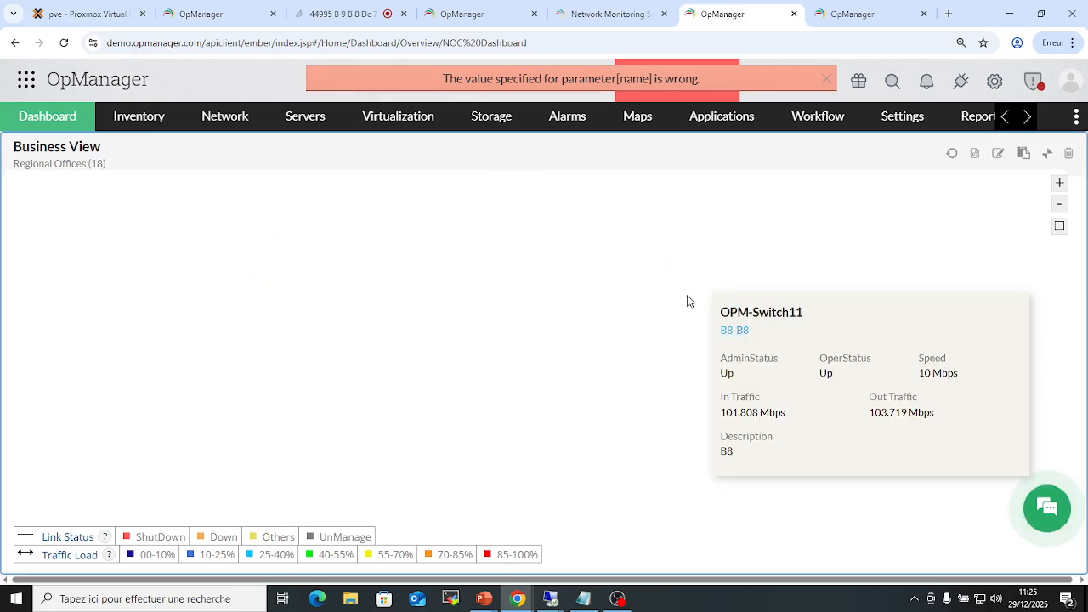
pyautogui.click(1064, 208)
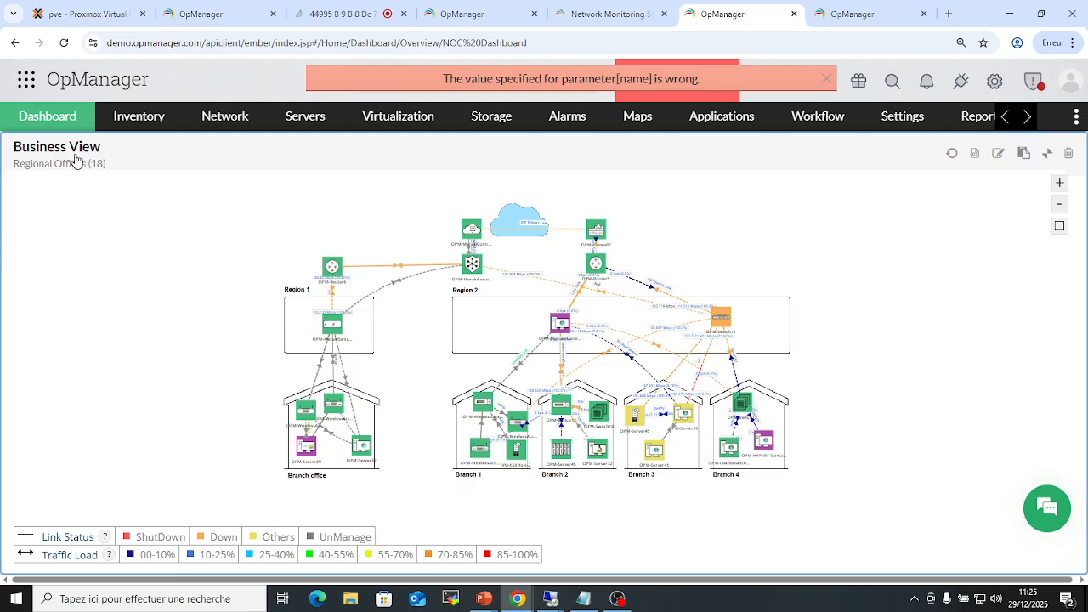
pyautogui.click(1052, 158)
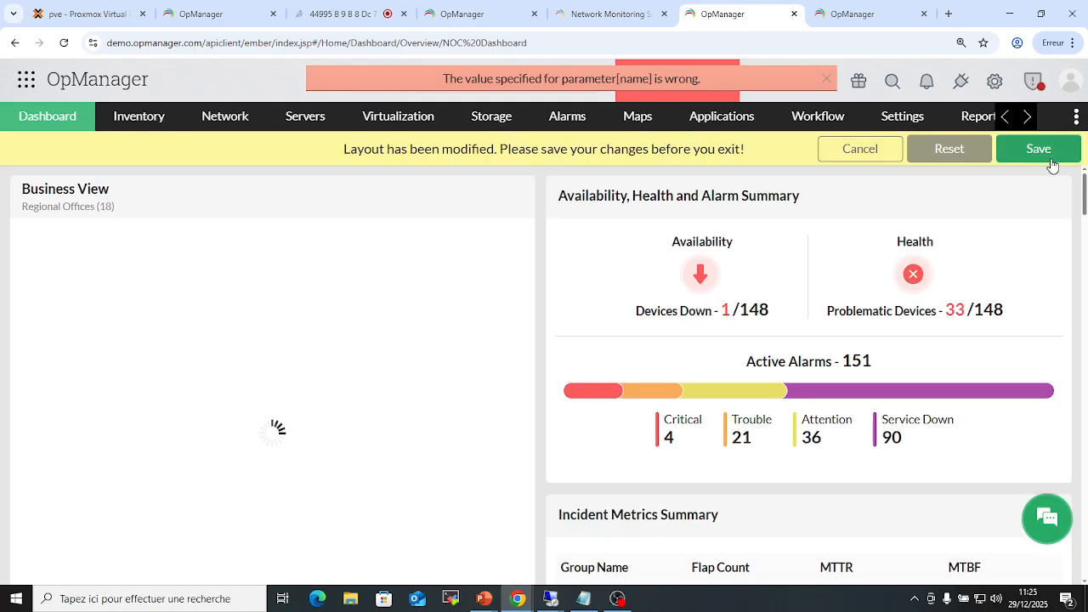
pyautogui.click(878, 159)
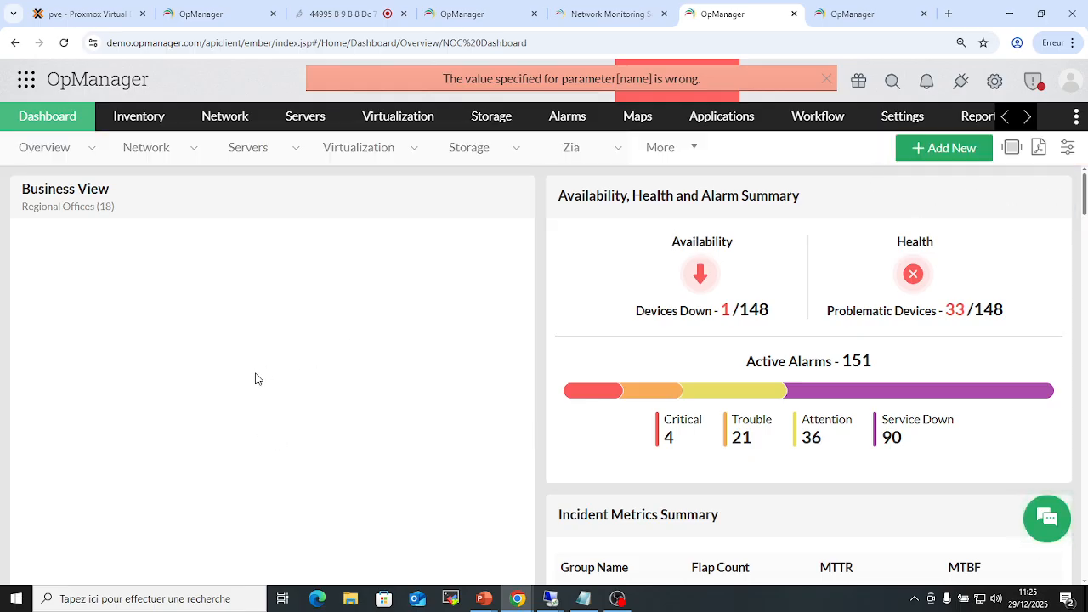
# Step: Open the inventory's device list and look through the discovered devices with their status, type and vendor
pyautogui.click(155, 121)
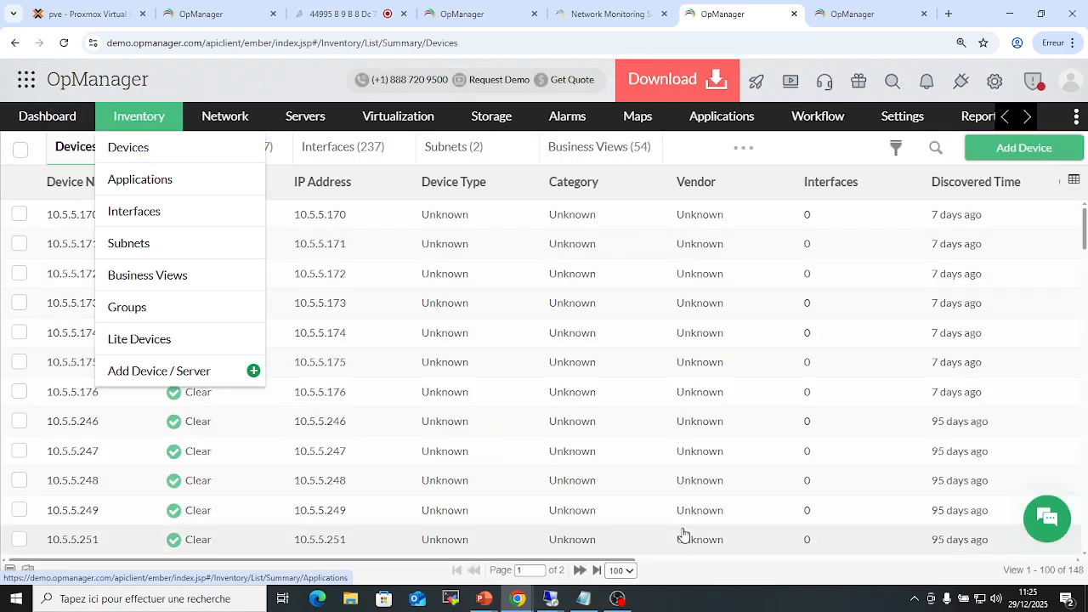
pyautogui.scroll(-2, 252, 353)
pyautogui.scroll(-10, 252, 354)
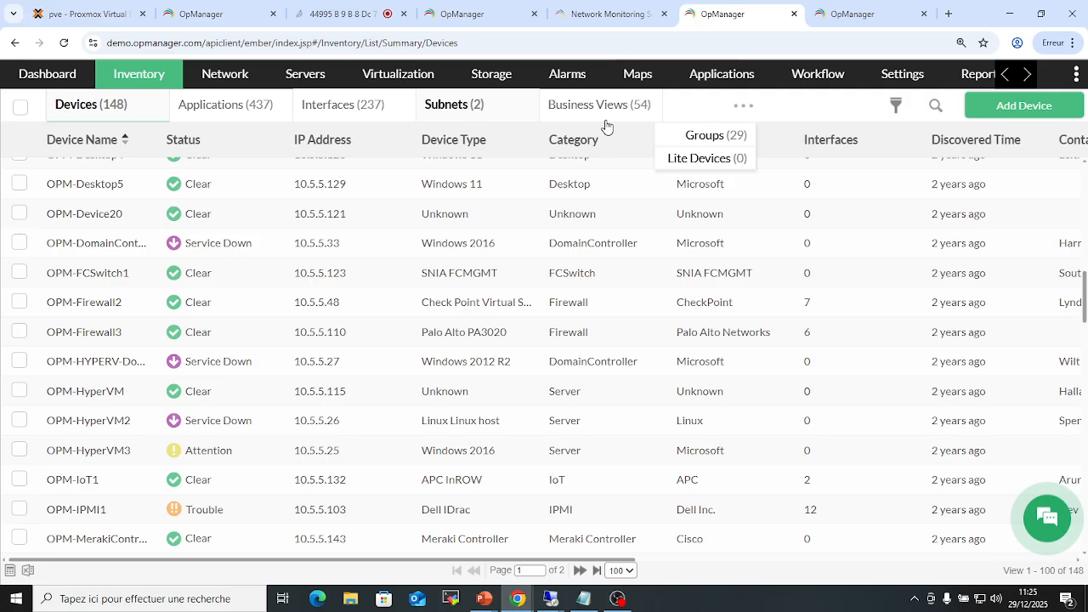
pyautogui.scroll(-8, 182, 417)
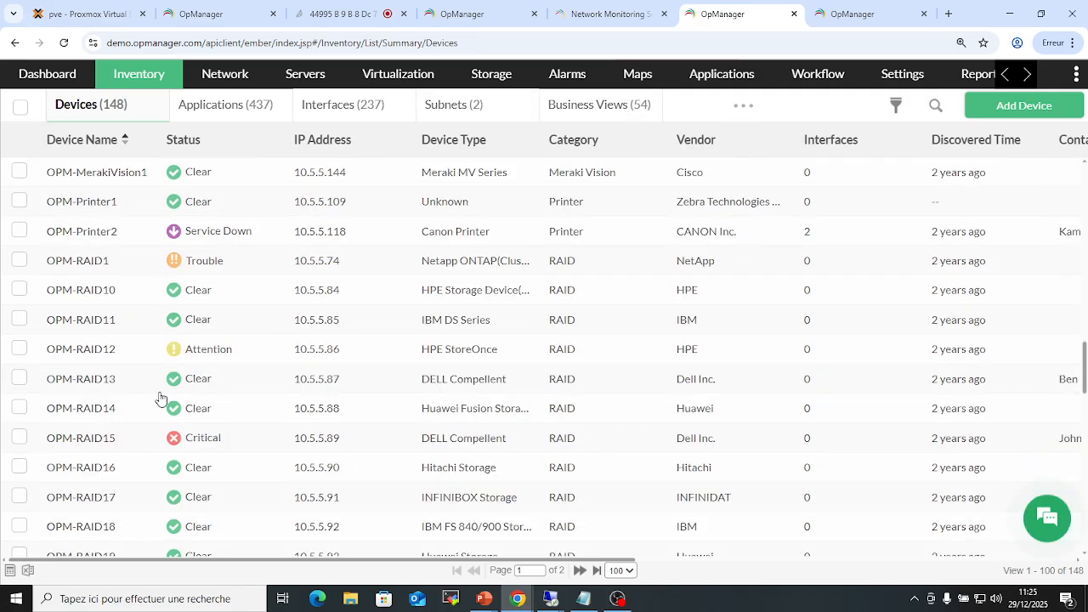
# Step: From the network devices, view the SD-WAN details and edge devices of 10.5.5.55, then go back to the inventory device list
pyautogui.click(234, 76)
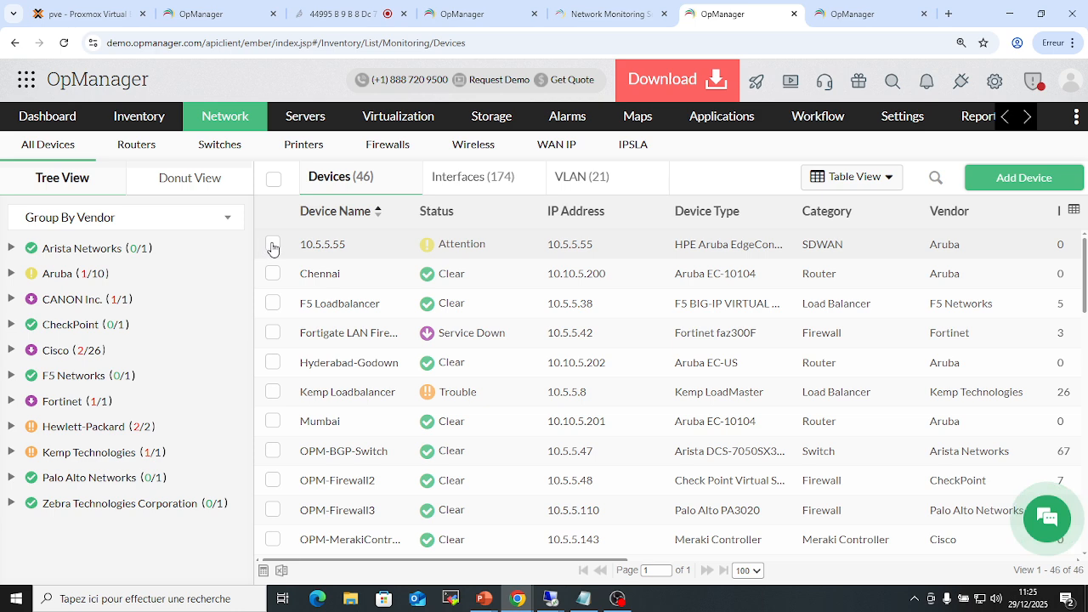
pyautogui.click(340, 248)
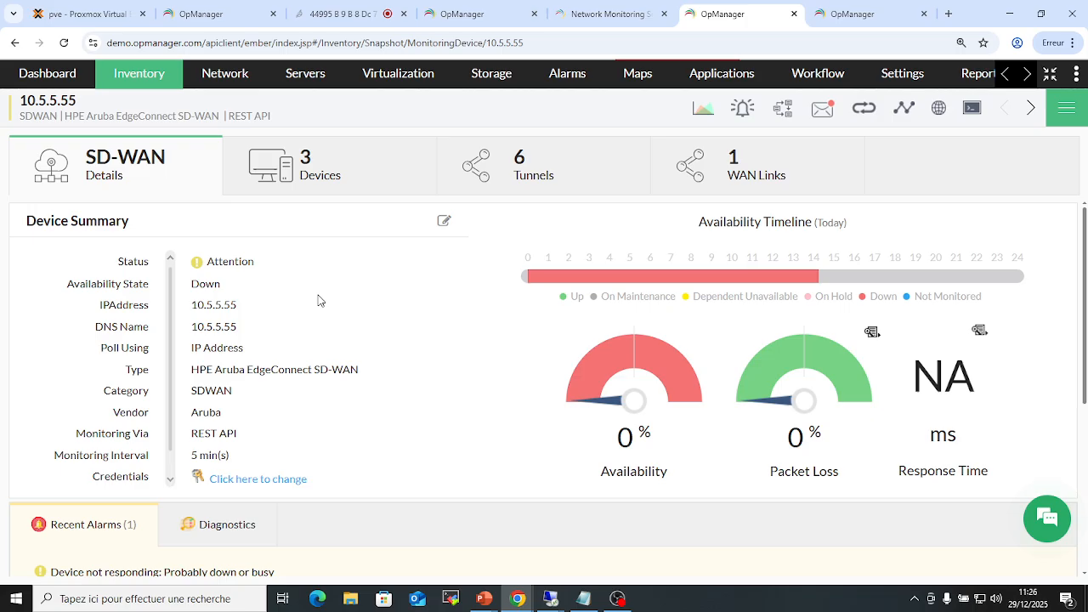
pyautogui.click(336, 179)
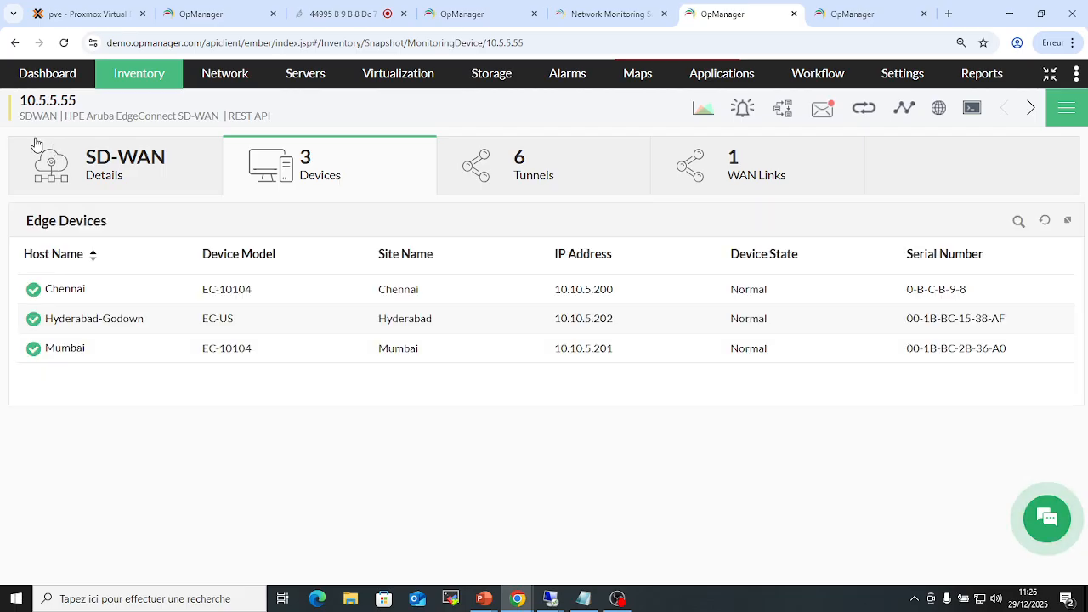
pyautogui.click(14, 43)
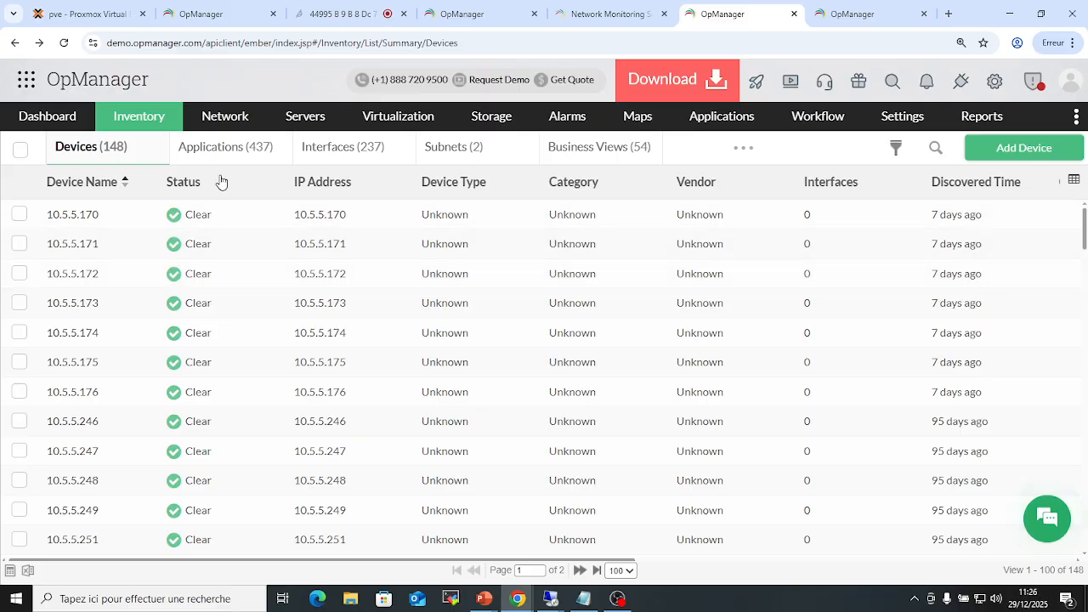
# Step: Open OPM-BGP-Switch from the network devices and read through its full device summary
pyautogui.click(235, 115)
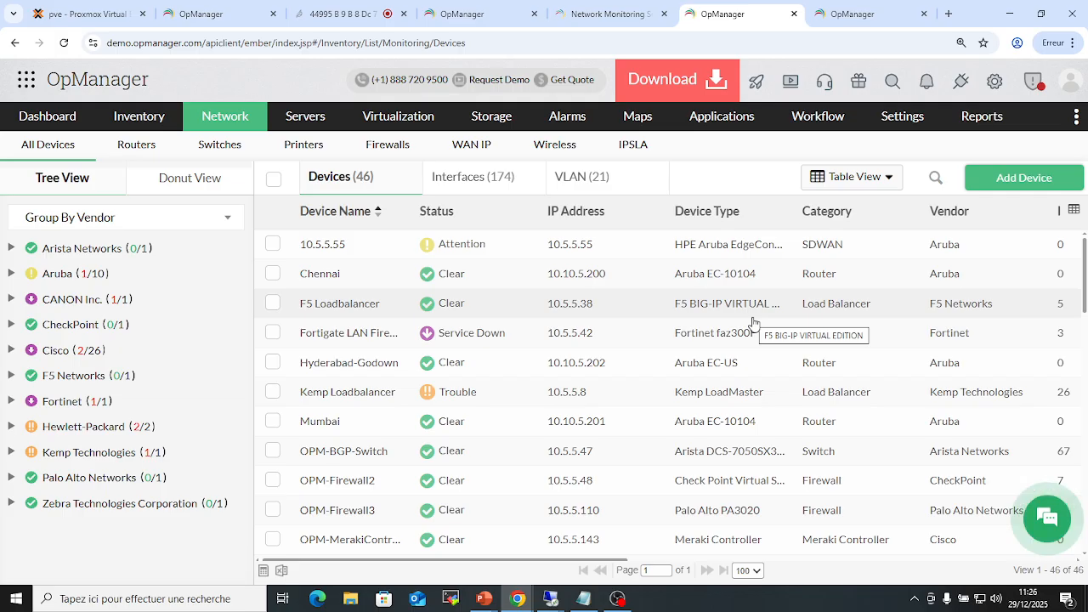
pyautogui.scroll(-1, 618, 380)
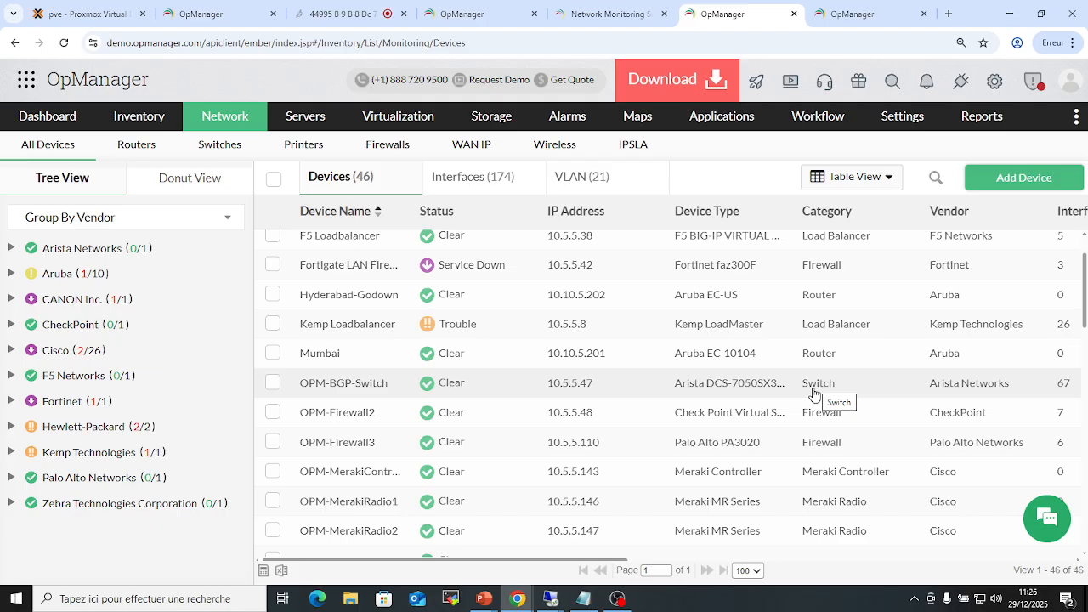
pyautogui.click(347, 384)
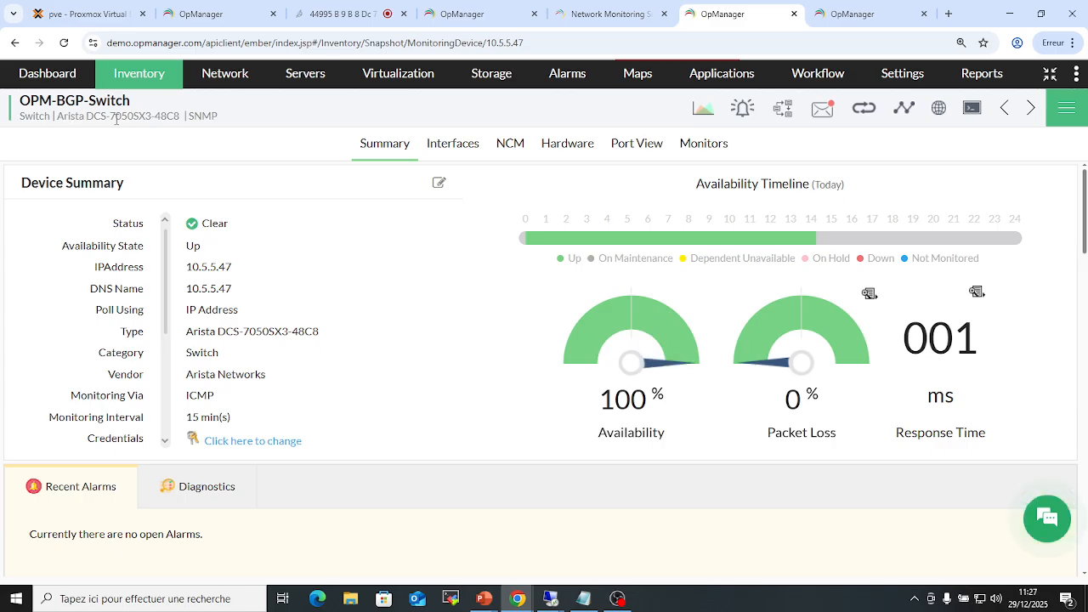
pyautogui.moveTo(115, 117); pyautogui.dragTo(176, 116)
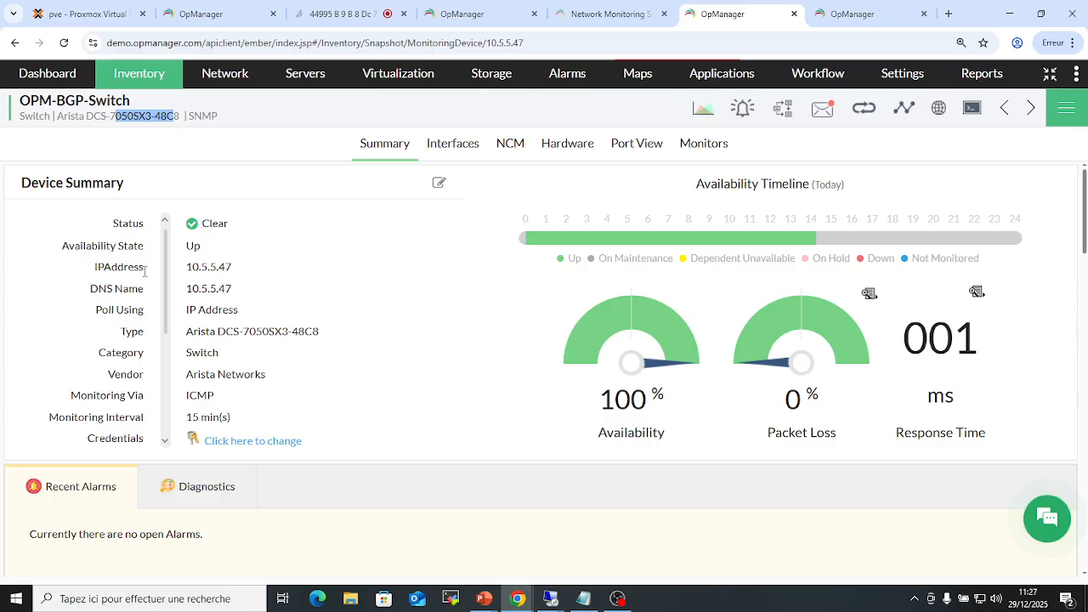
pyautogui.scroll(-1, 174, 304)
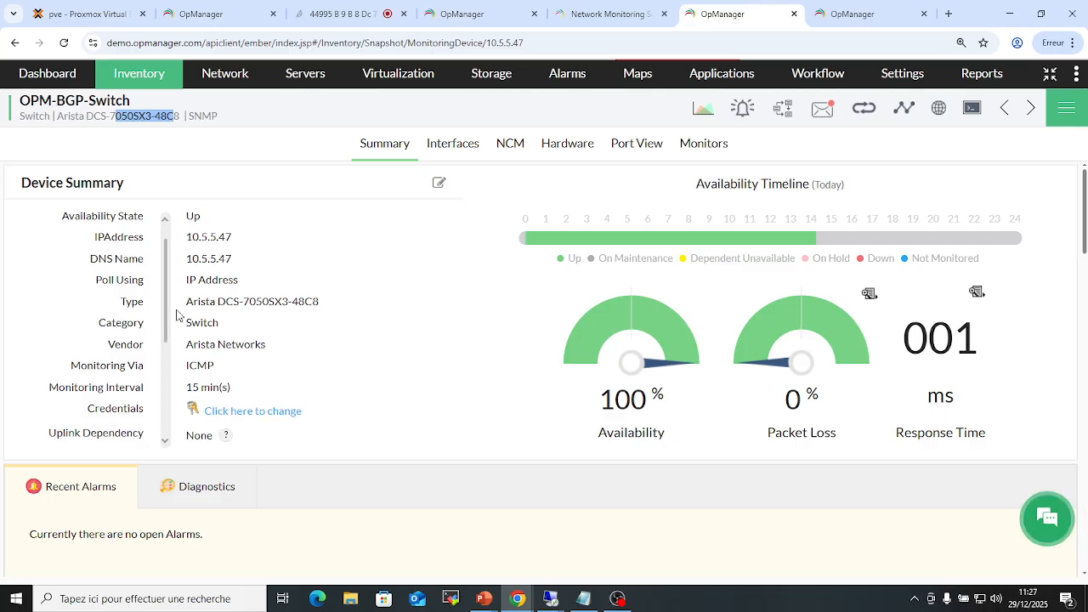
pyautogui.scroll(-3, 177, 316)
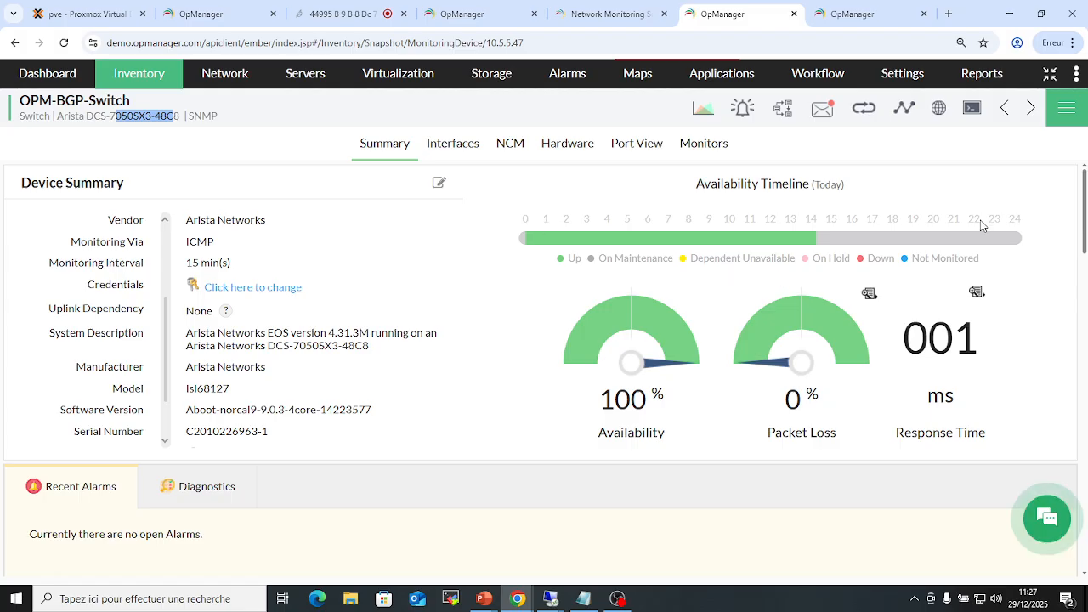
pyautogui.scroll(-1, 283, 394)
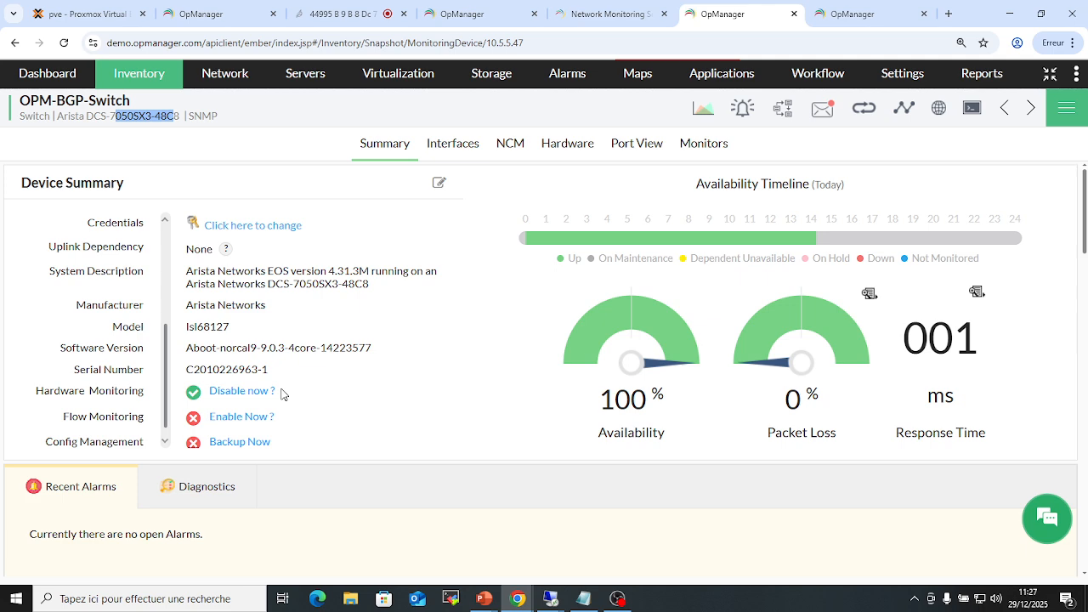
pyautogui.scroll(3, 283, 394)
# Step: Review the interfaces of OPM-BGP-Switch and check the real-time graph pane of Ethernet1, closing it again
pyautogui.click(453, 143)
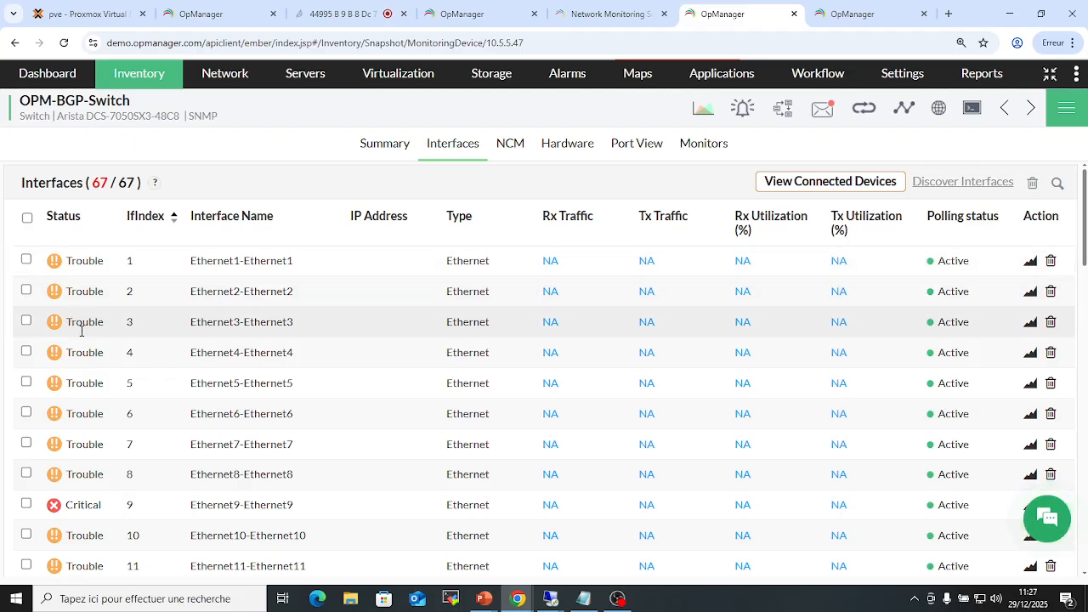
pyautogui.scroll(-2, 82, 337)
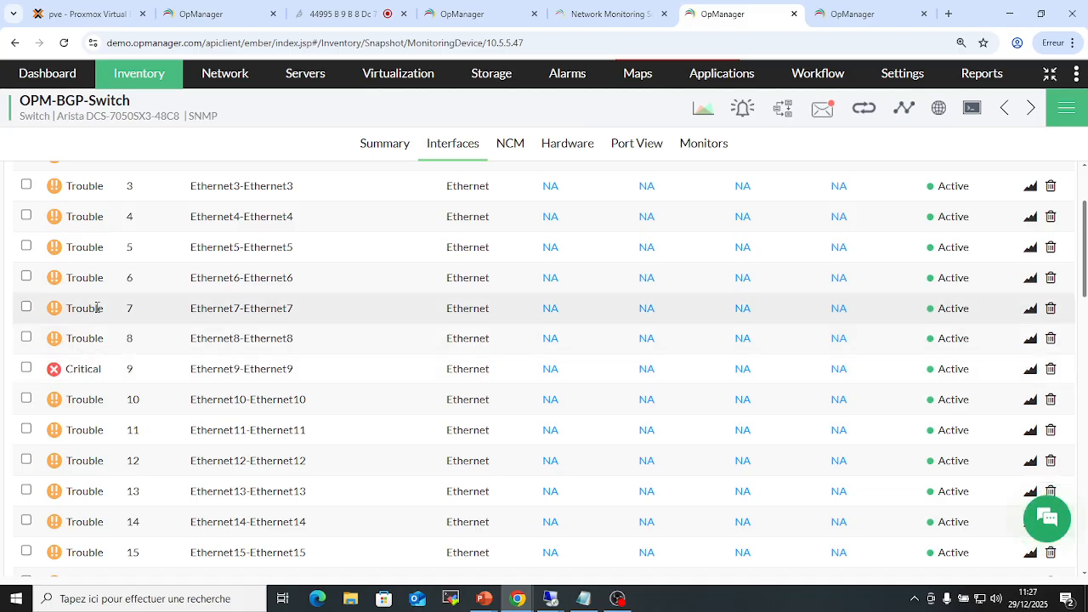
pyautogui.scroll(2, 48, 304)
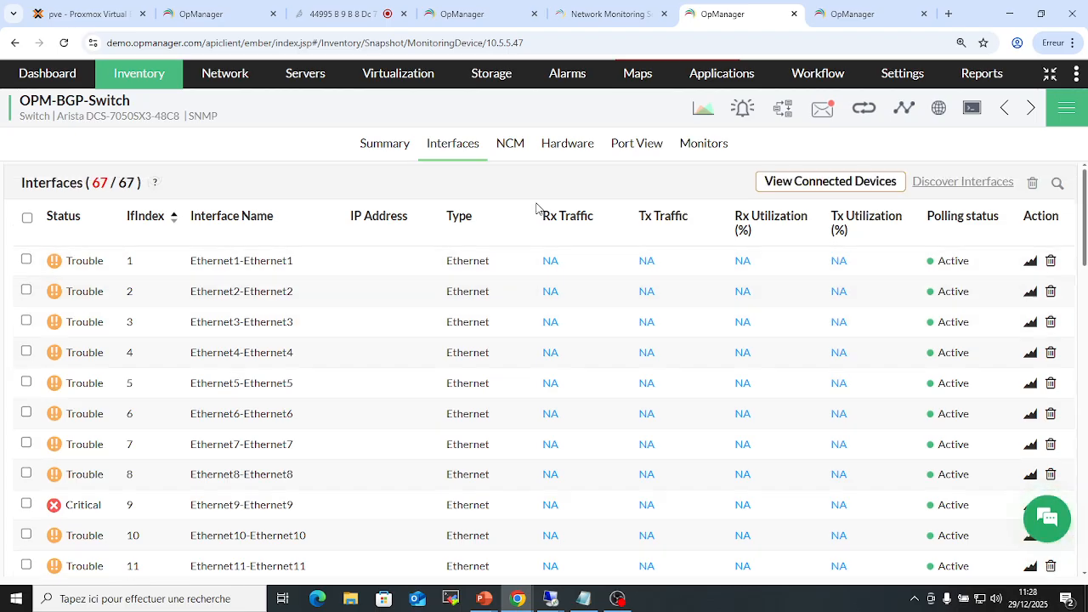
pyautogui.click(1032, 265)
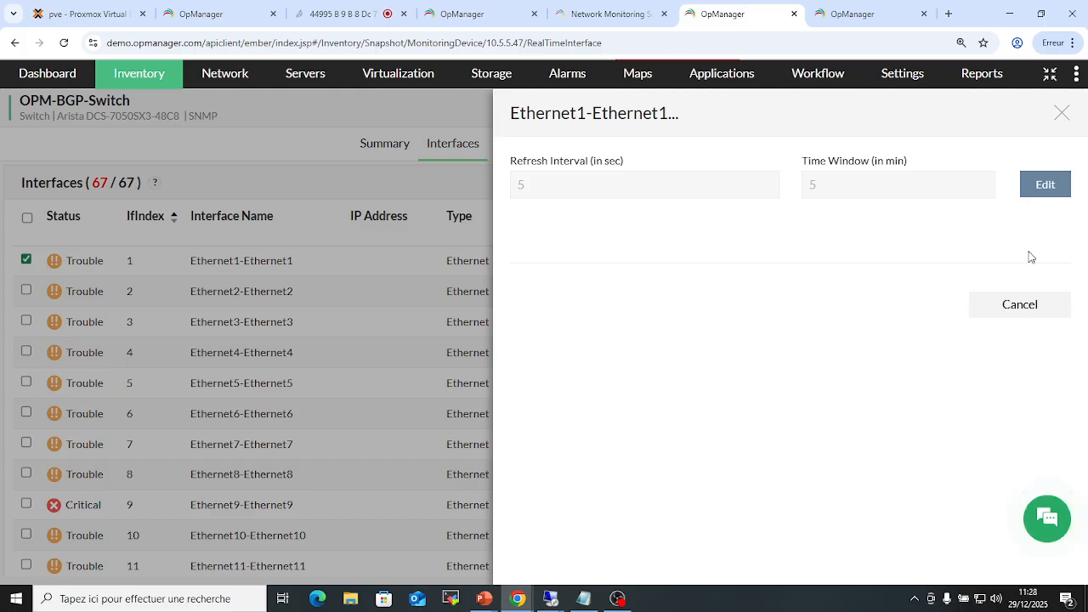
pyautogui.click(1062, 113)
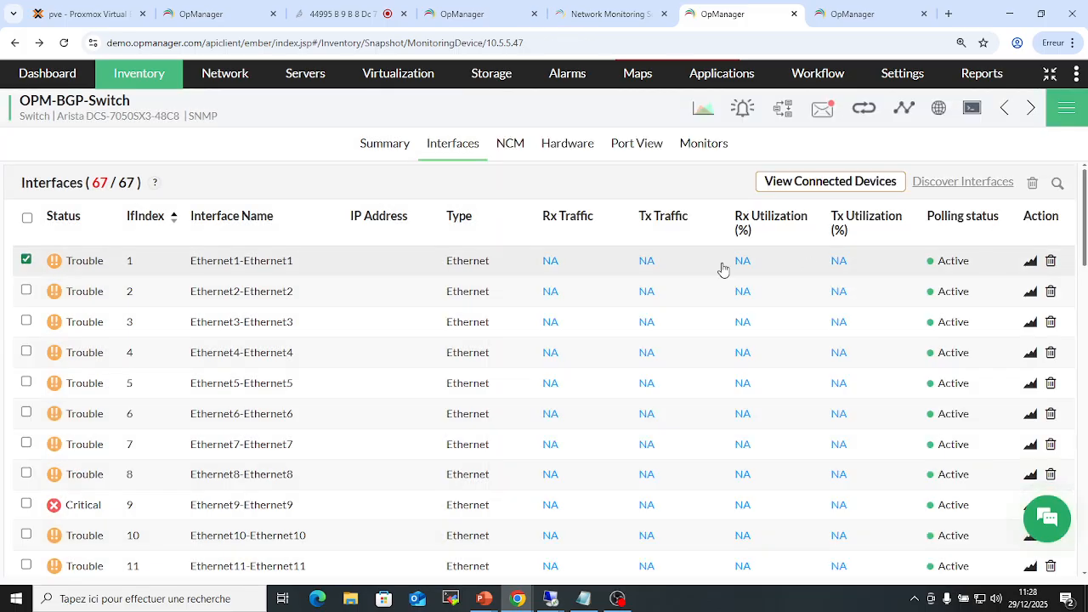
# Step: Inspect the Ethernet1 interface's monitors, graphs and summary, then return to the OPM-BGP-Switch page
pyautogui.doubleClick(195, 258)
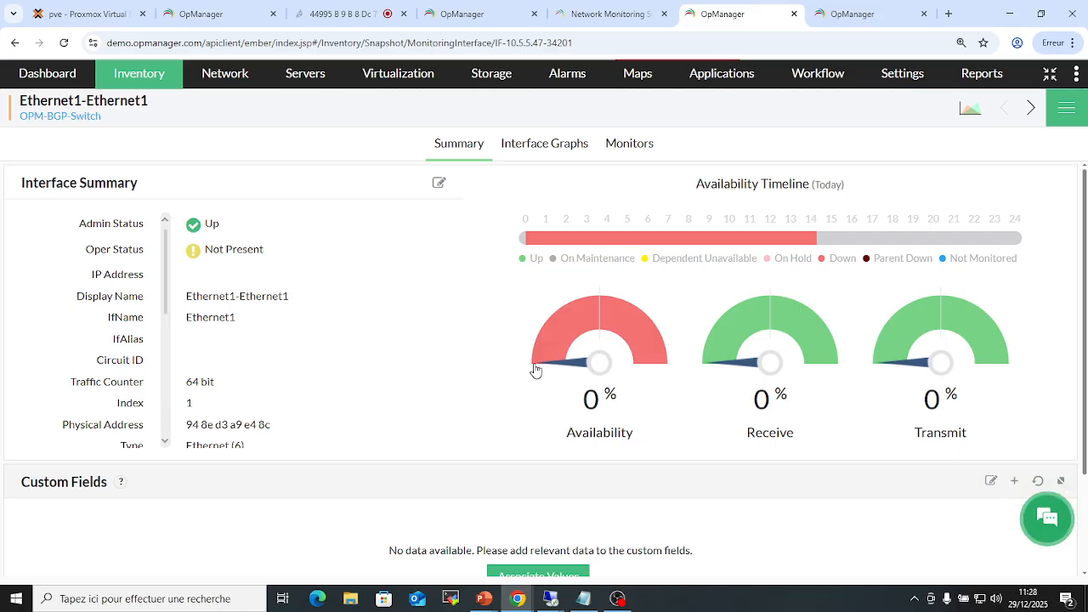
pyautogui.click(622, 144)
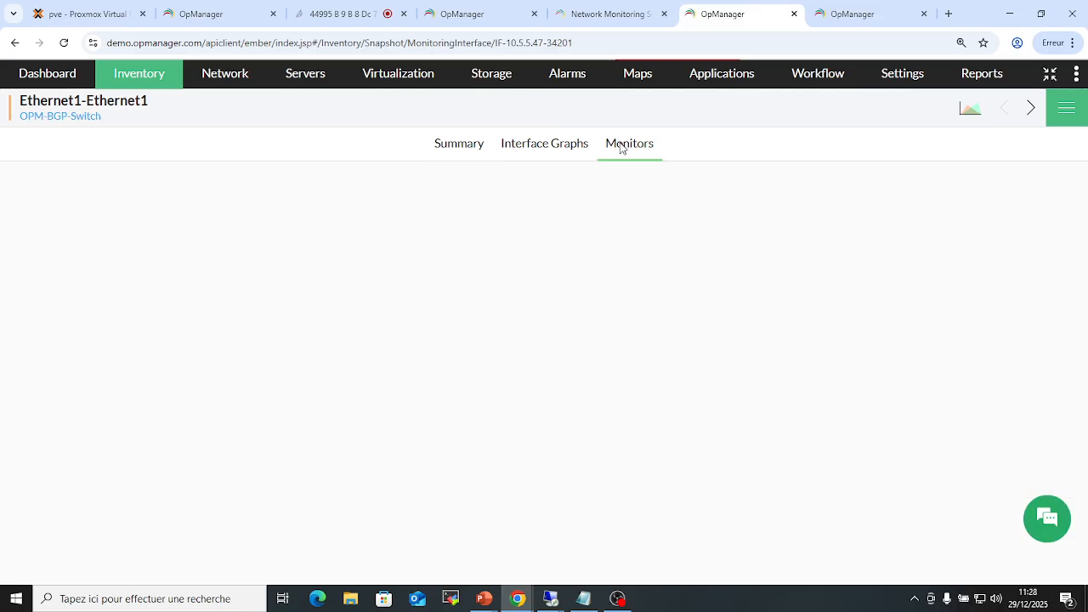
pyautogui.click(550, 146)
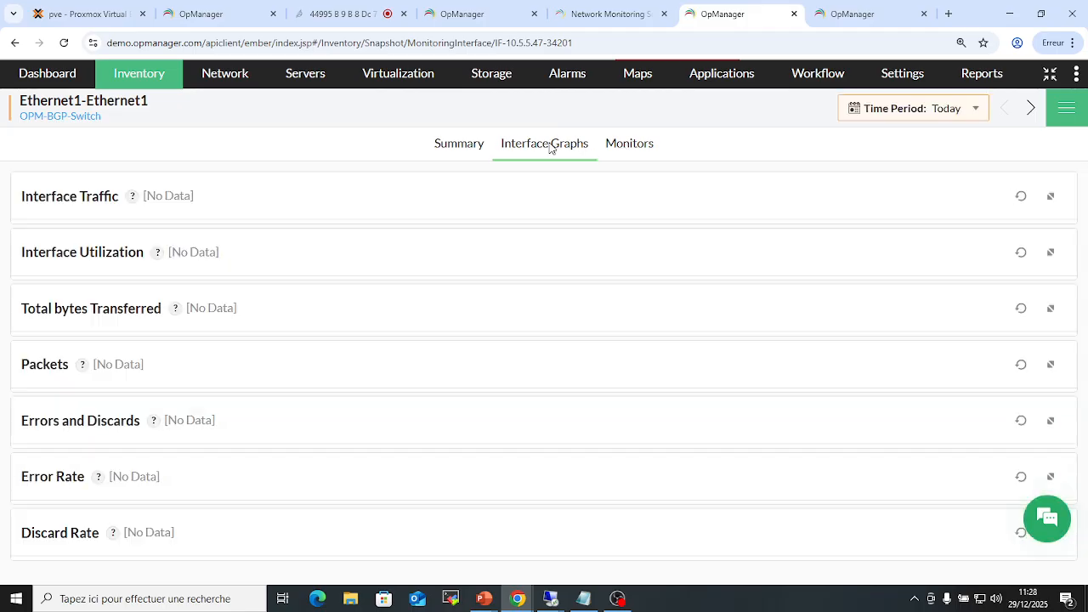
pyautogui.click(448, 150)
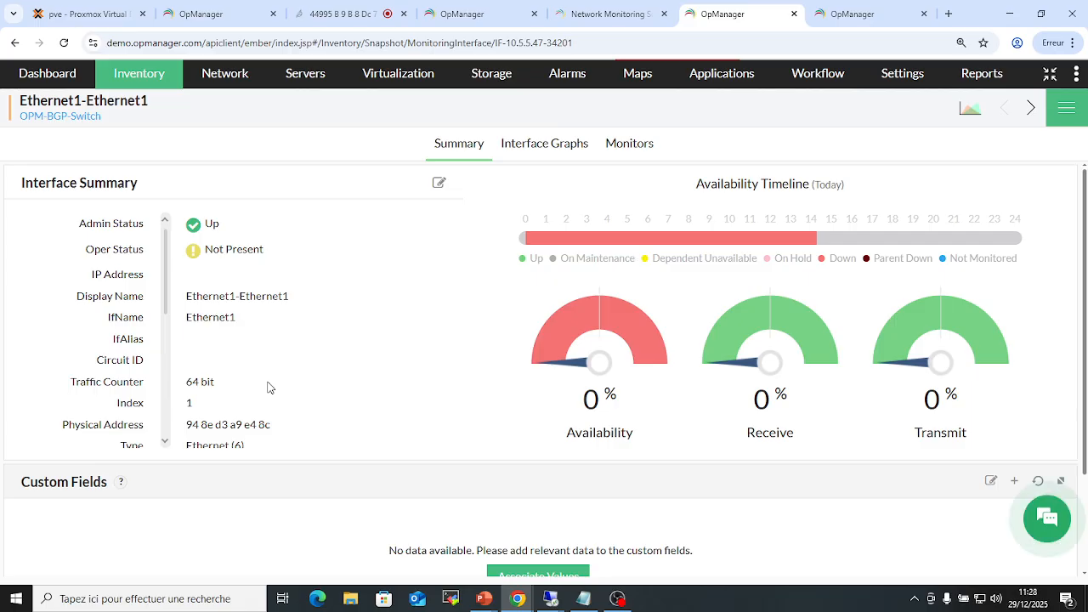
pyautogui.scroll(-3, 218, 429)
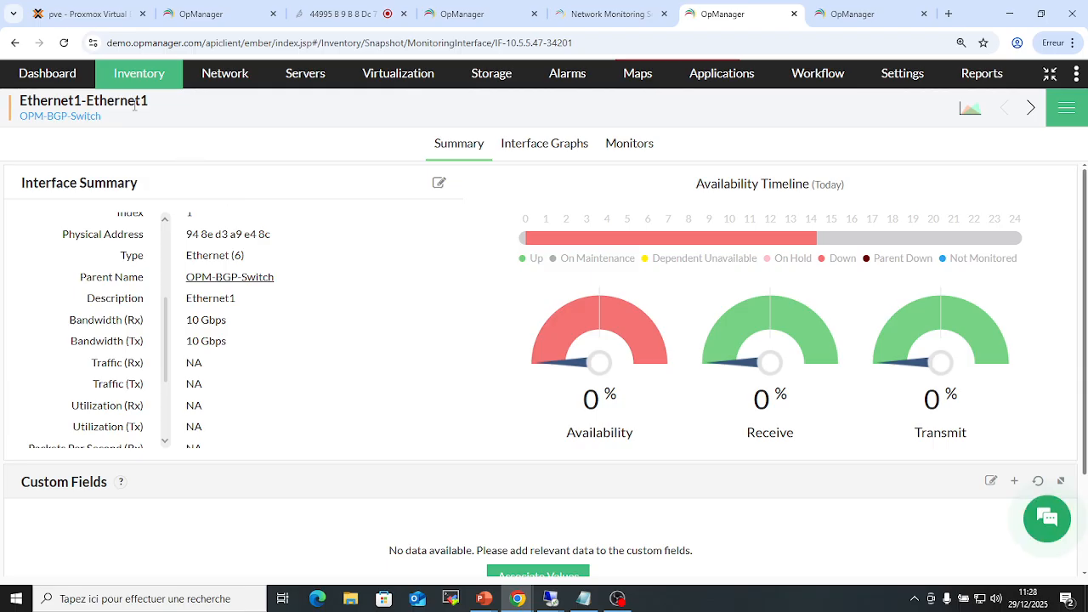
pyautogui.click(14, 42)
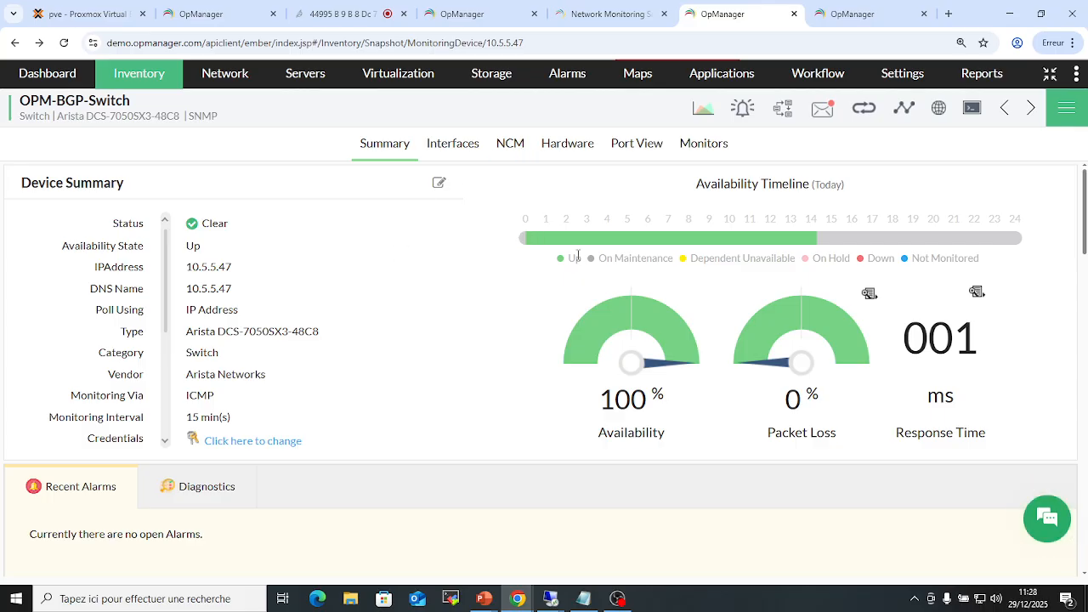
# Step: View the Hardware page of OPM-BGP-Switch, covering its overview, power graph, recent alarms and sensor information
pyautogui.click(574, 158)
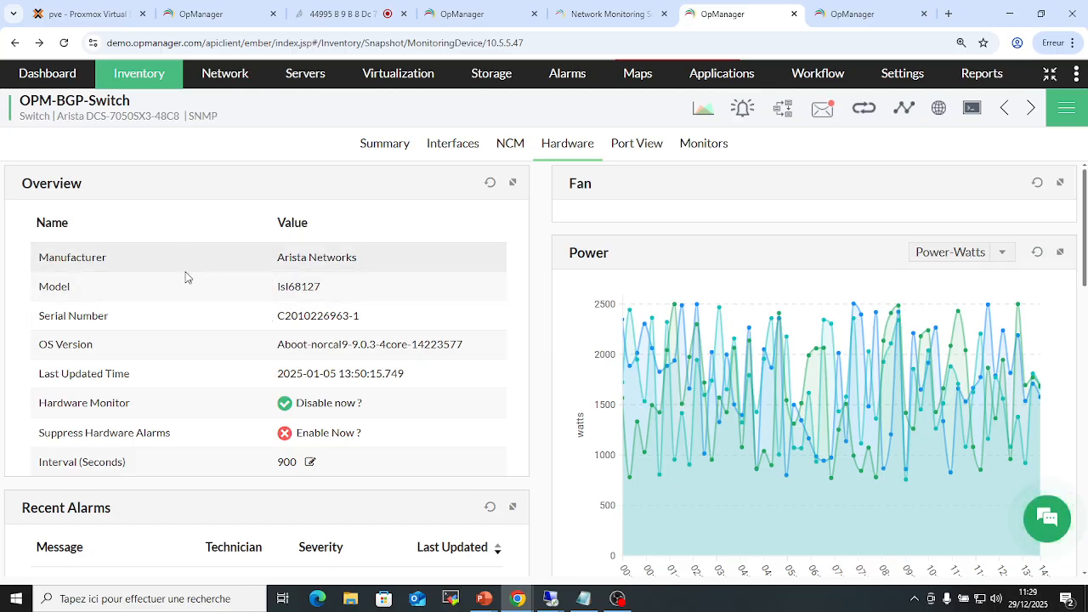
pyautogui.scroll(-2, 294, 373)
pyautogui.scroll(-4, 315, 365)
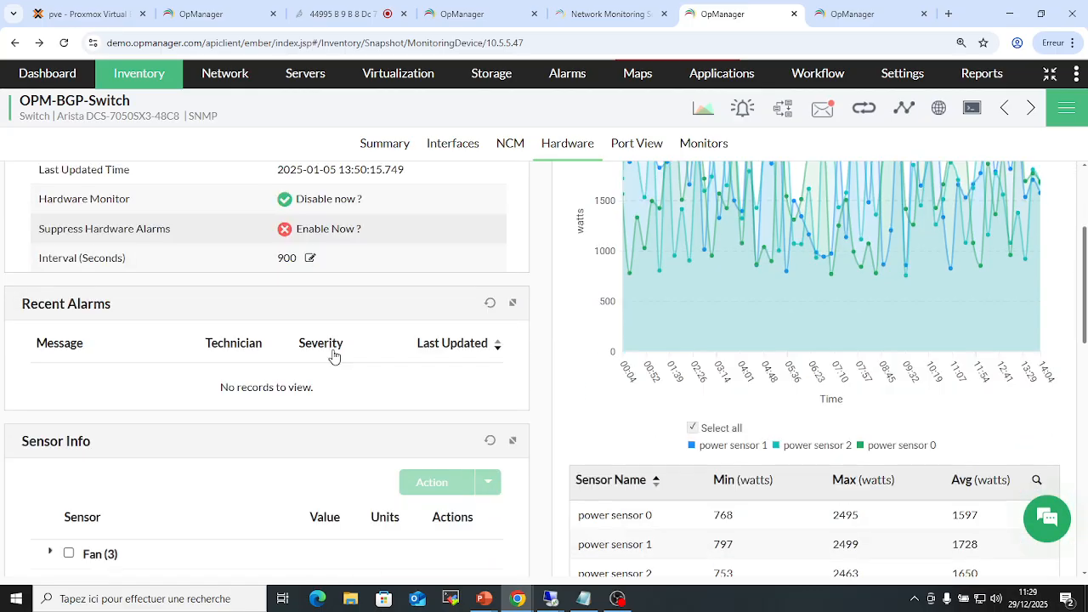
# Step: Expand the Fan, Power and Temperature groups in the switch's hardware sensor information and examine their readings and charts
pyautogui.scroll(-2, 409, 380)
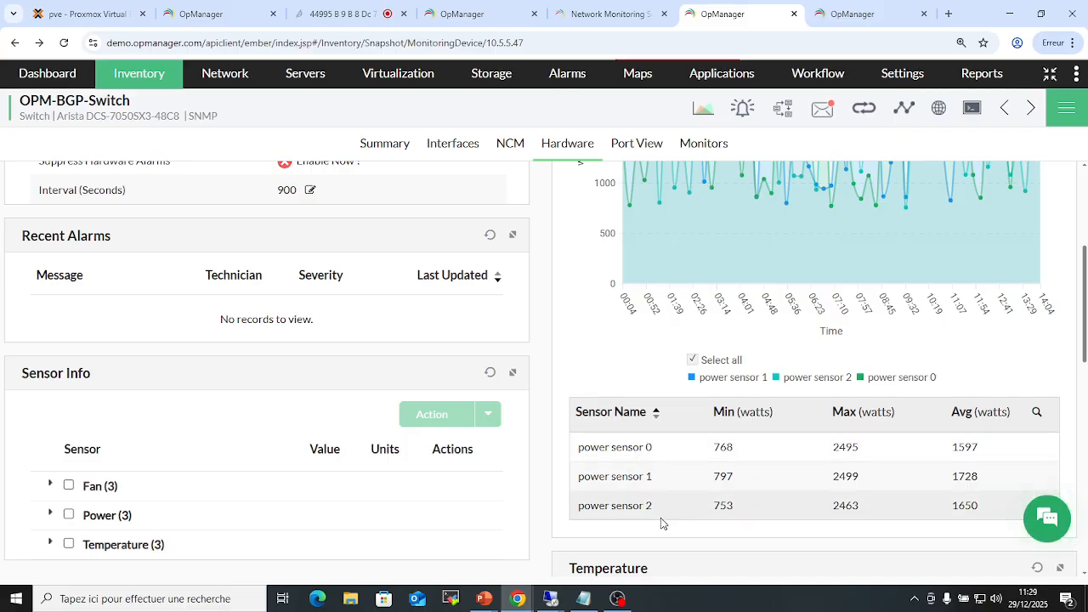
pyautogui.scroll(-3, 654, 511)
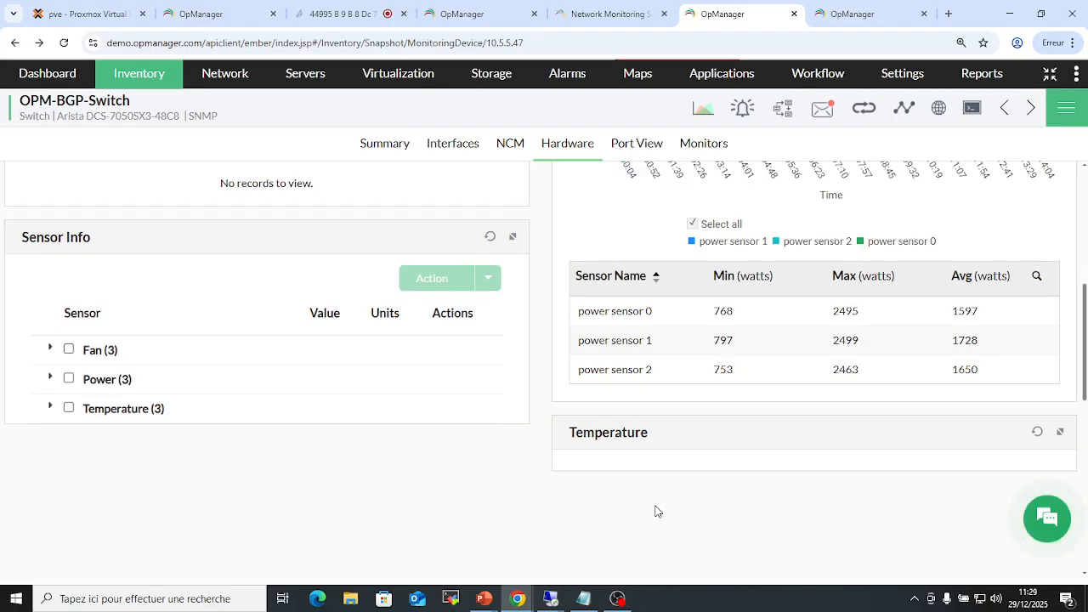
pyautogui.click(48, 350)
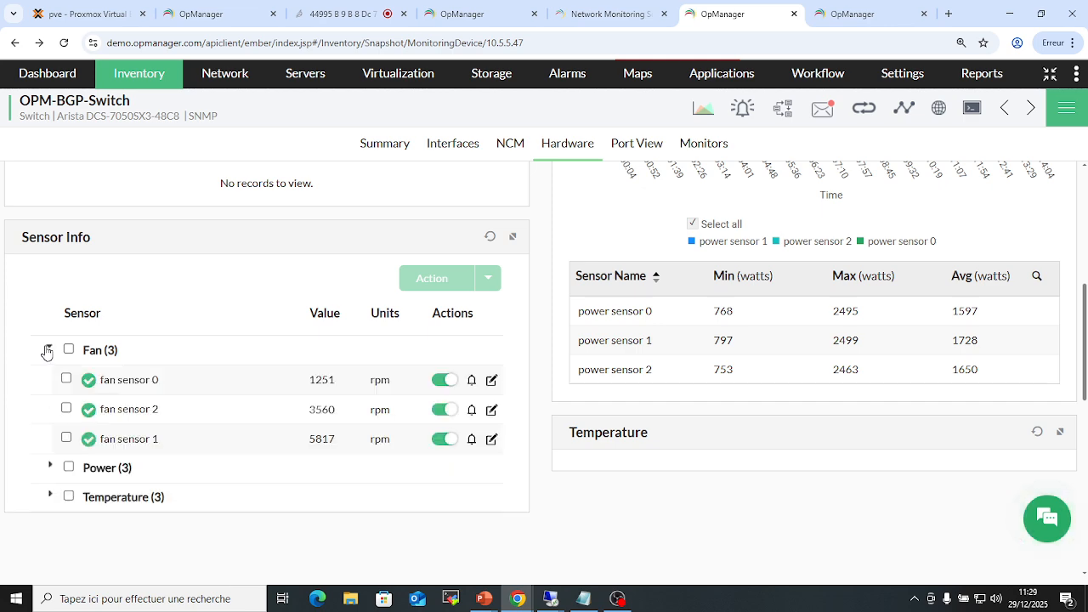
pyautogui.click(50, 468)
pyautogui.scroll(-1, 114, 446)
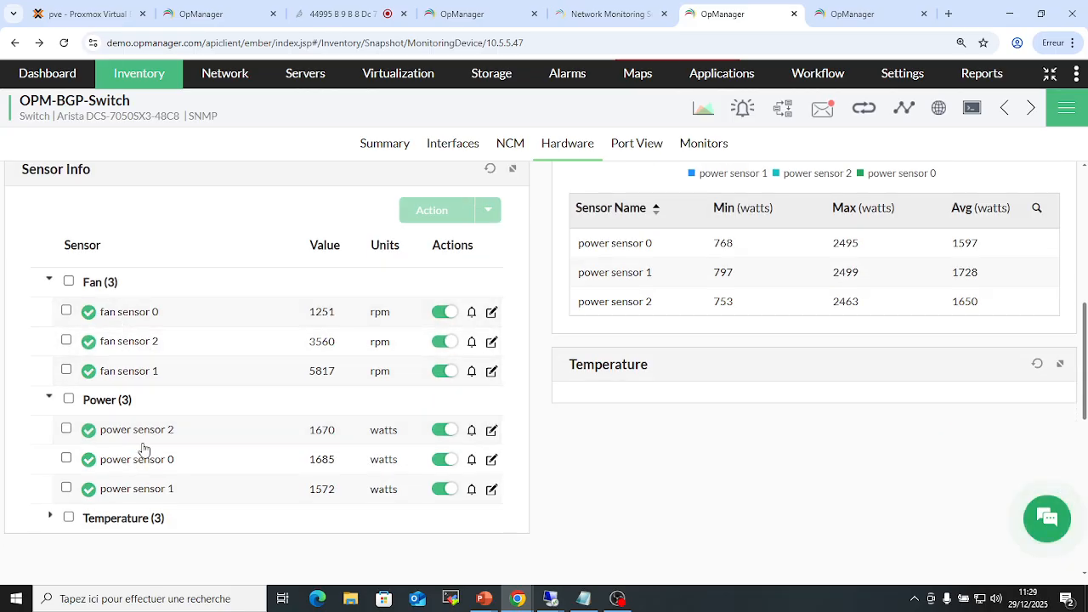
pyautogui.click(49, 518)
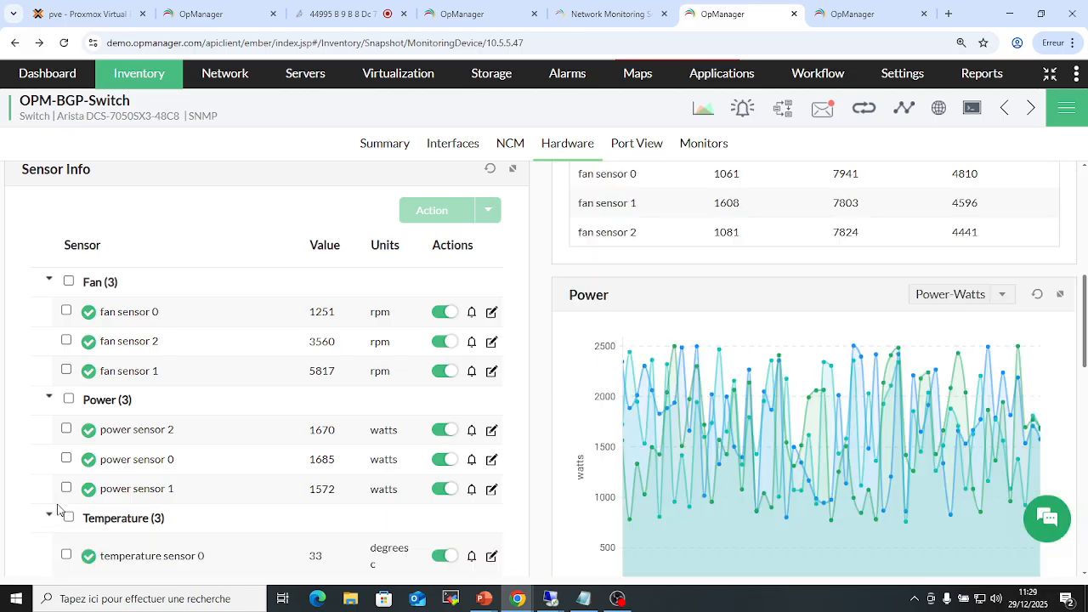
pyautogui.scroll(-2, 85, 519)
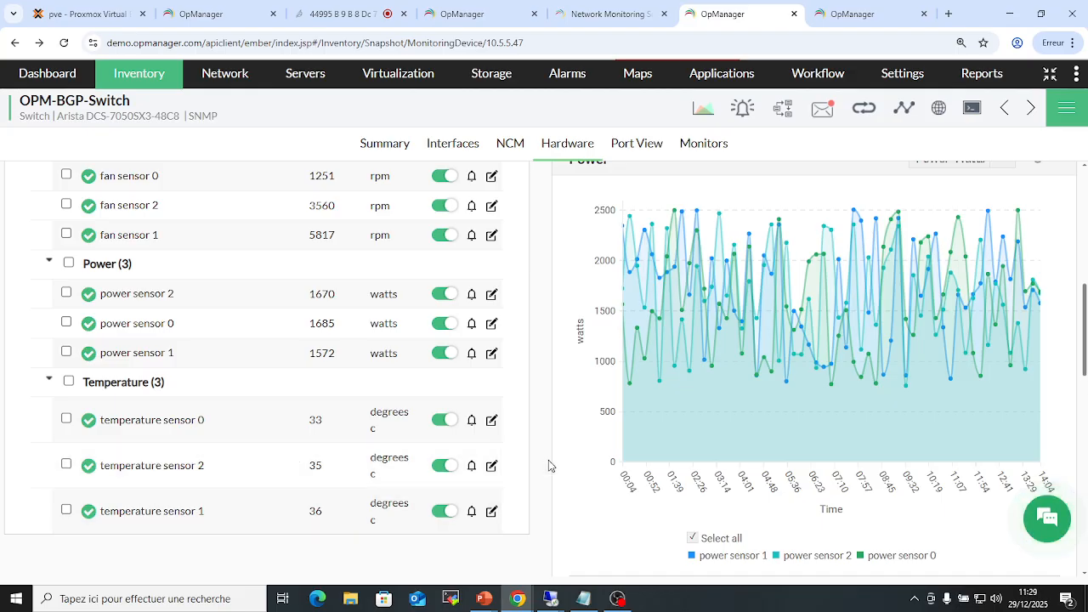
pyautogui.scroll(3, 548, 460)
pyautogui.scroll(6, 721, 337)
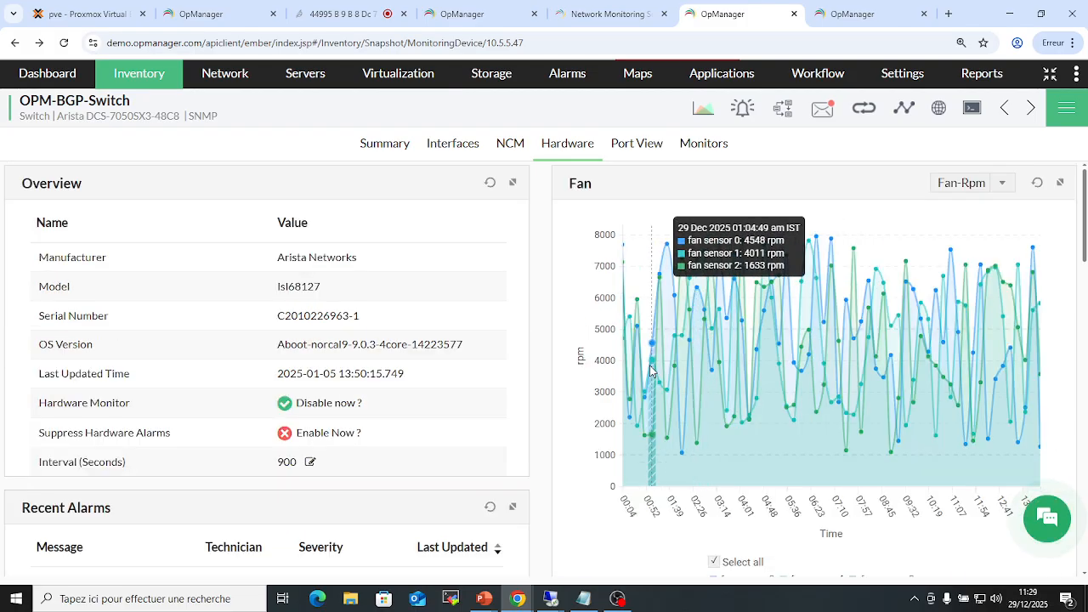
# Step: View the switch's port map and ports table, and check the multiple MAC address information for port B1
pyautogui.click(635, 144)
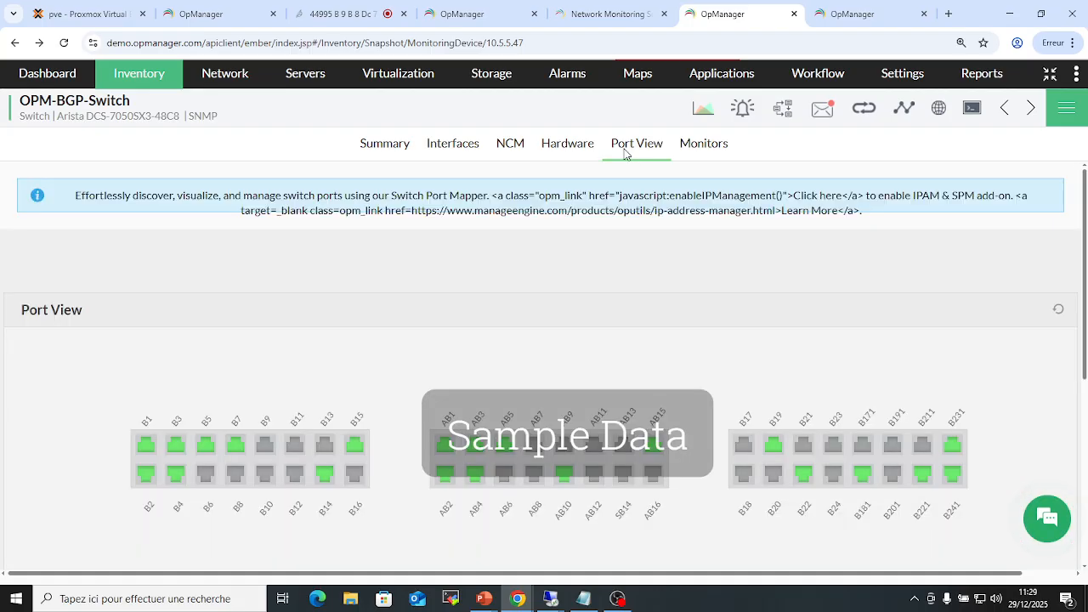
pyautogui.scroll(-1, 335, 352)
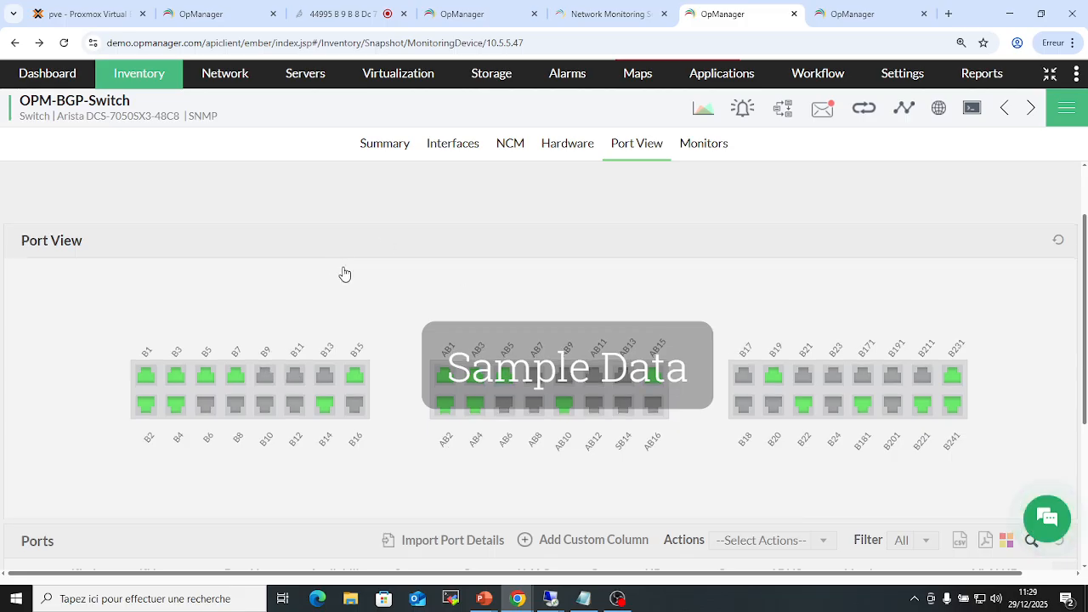
pyautogui.scroll(-1, 344, 272)
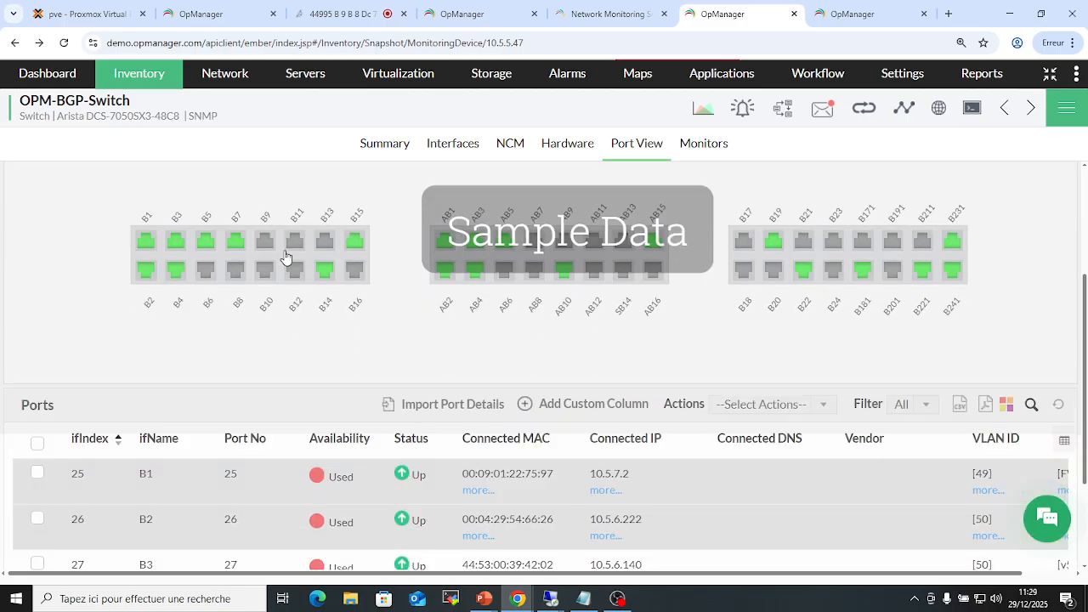
pyautogui.scroll(-2, 194, 265)
pyautogui.scroll(-1, 165, 283)
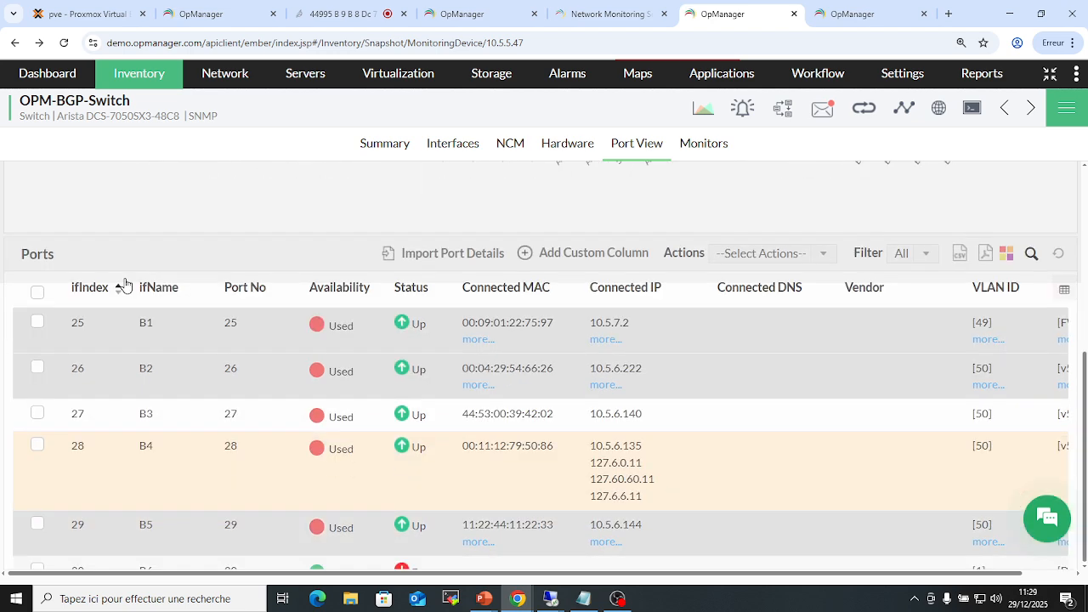
pyautogui.click(477, 340)
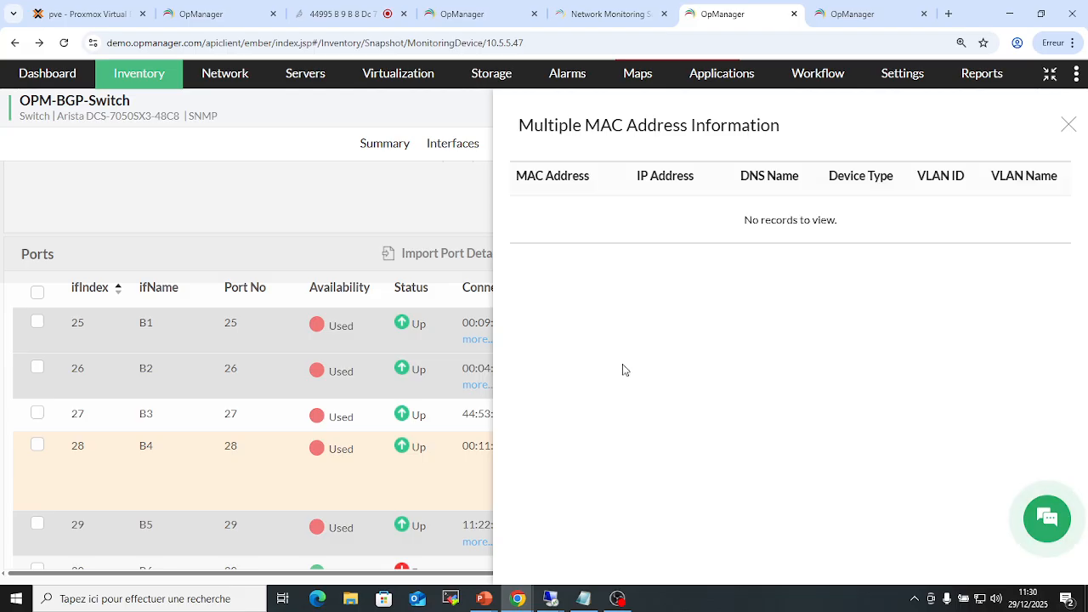
pyautogui.click(1068, 125)
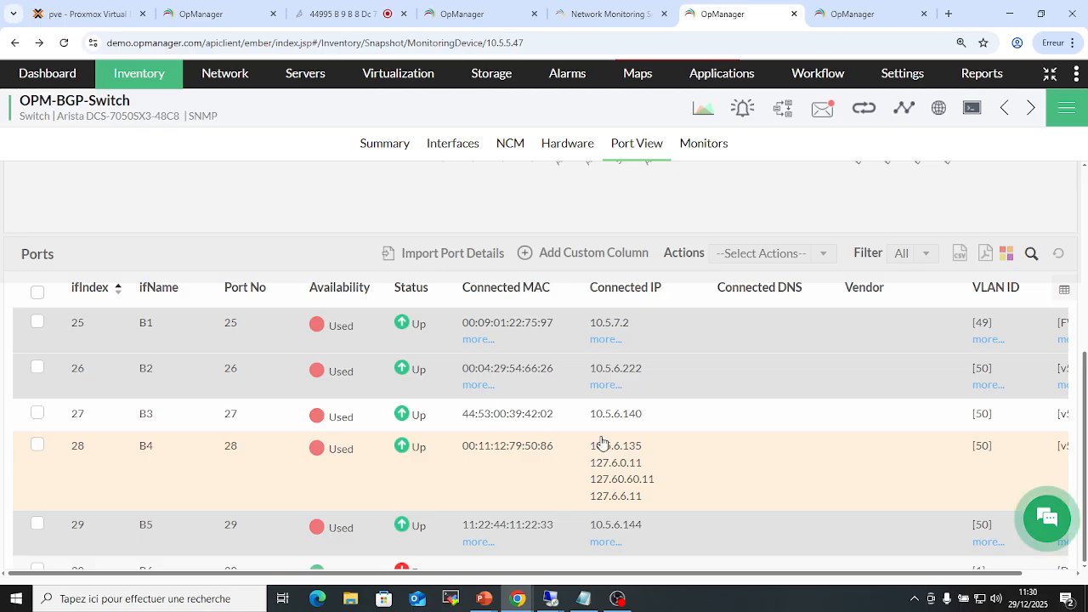
# Step: Compare the switch's port map with the availability, status and connected addresses in its ports table
pyautogui.scroll(2, 711, 398)
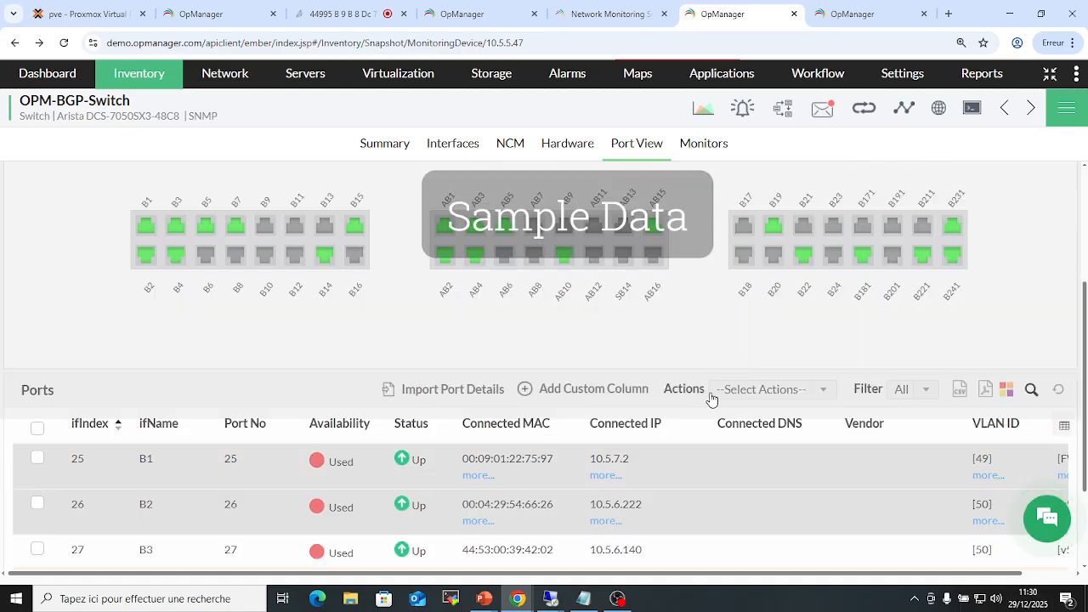
pyautogui.scroll(-2, 678, 377)
pyautogui.scroll(3, 678, 377)
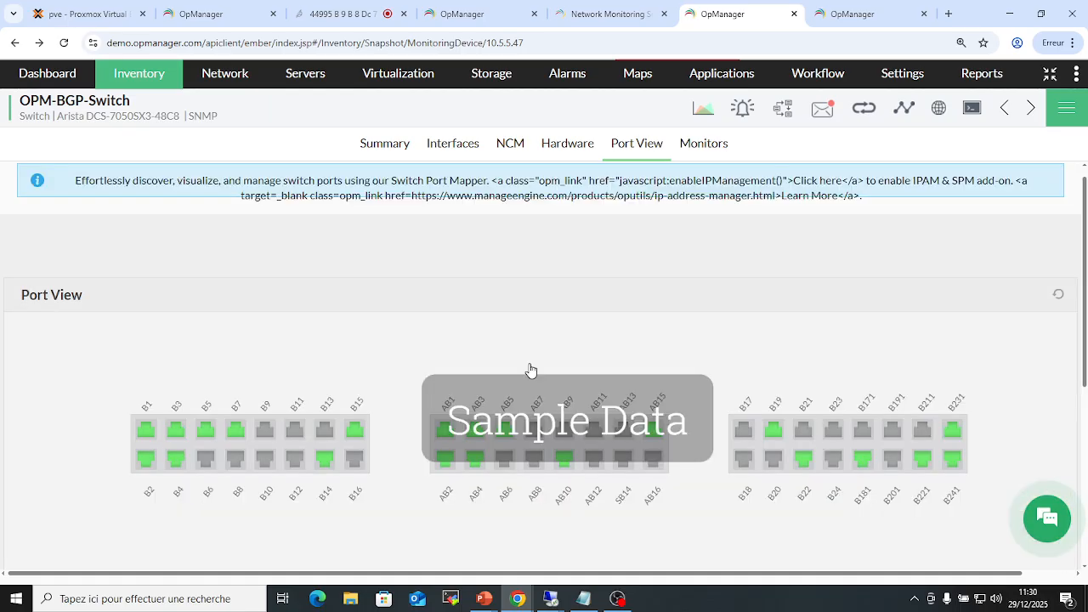
pyautogui.scroll(-2, 323, 297)
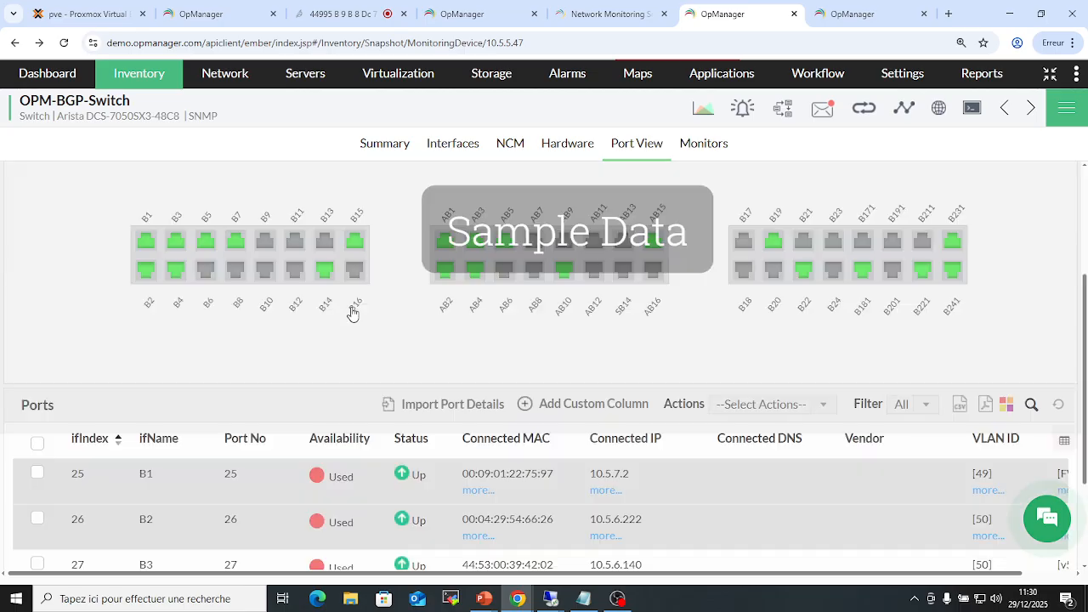
pyautogui.scroll(-2, 352, 314)
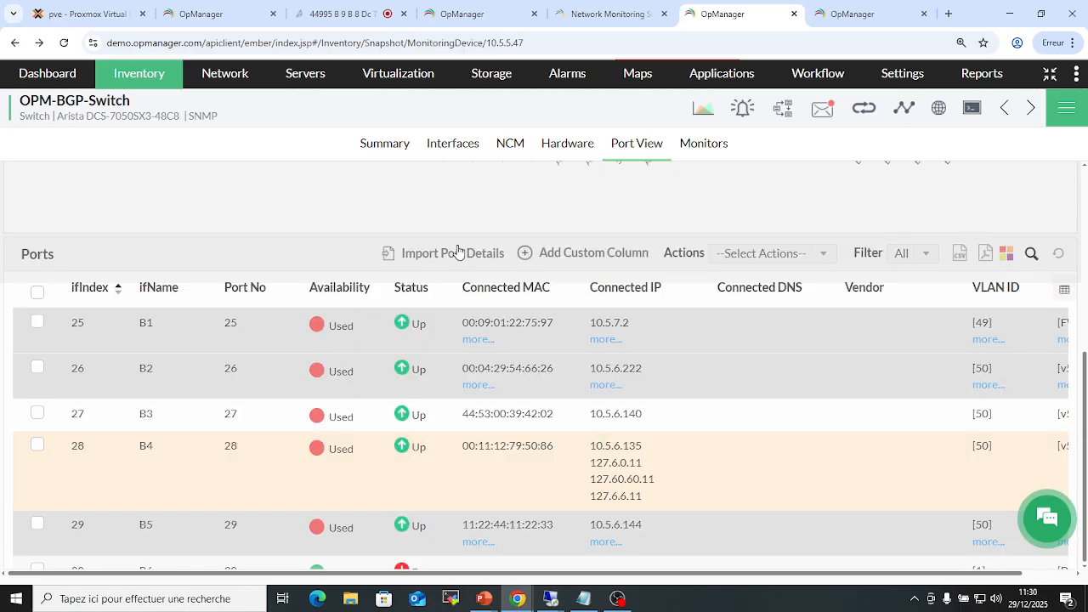
pyautogui.scroll(3, 510, 255)
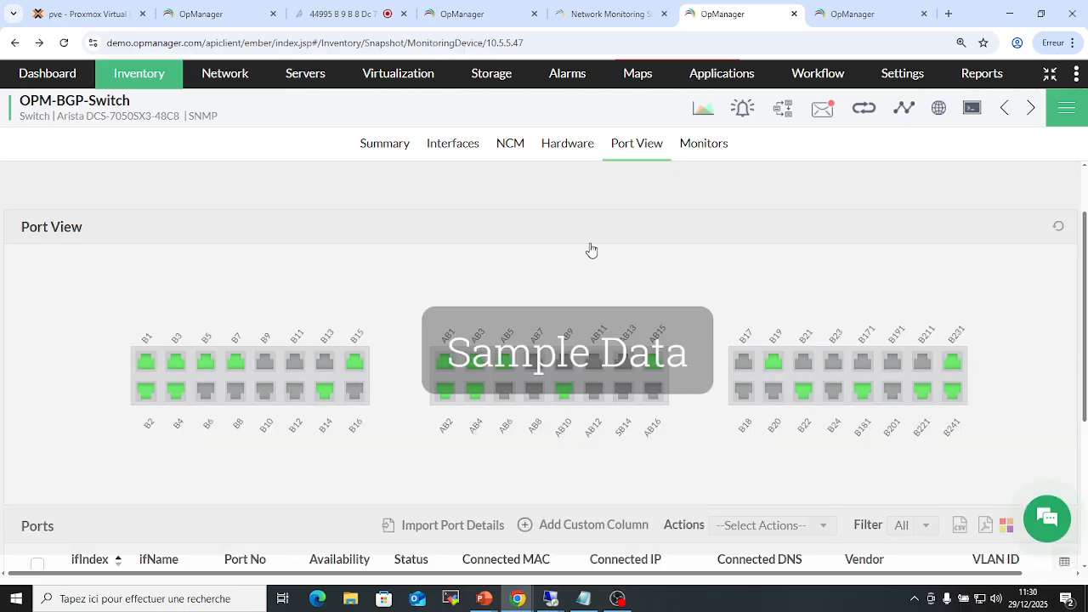
# Step: View the switch's monitors, checking the script monitors and returning to the performance monitors
pyautogui.click(690, 150)
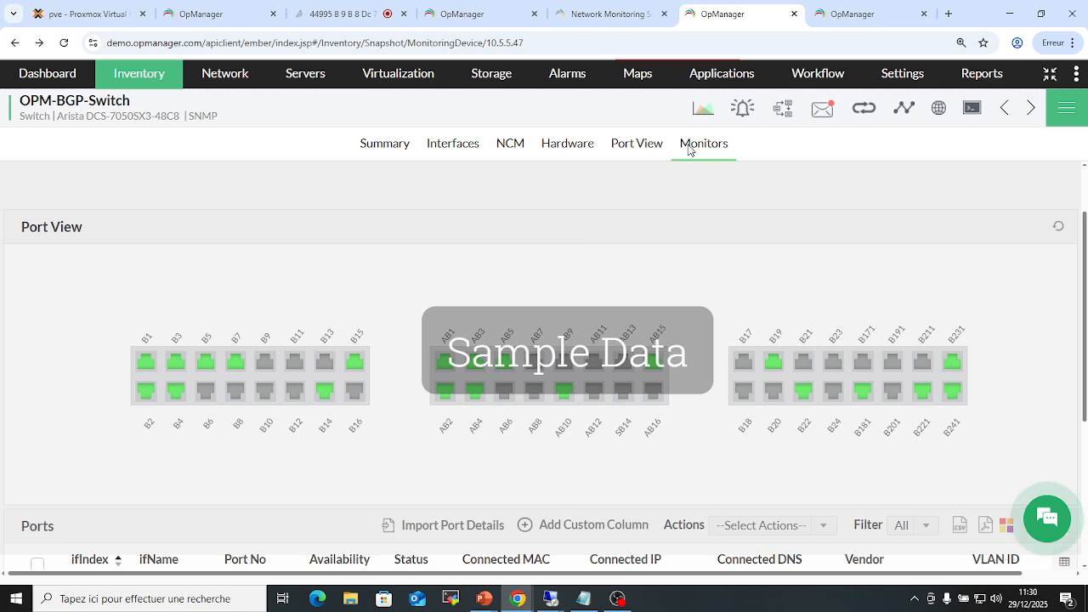
pyautogui.click(689, 144)
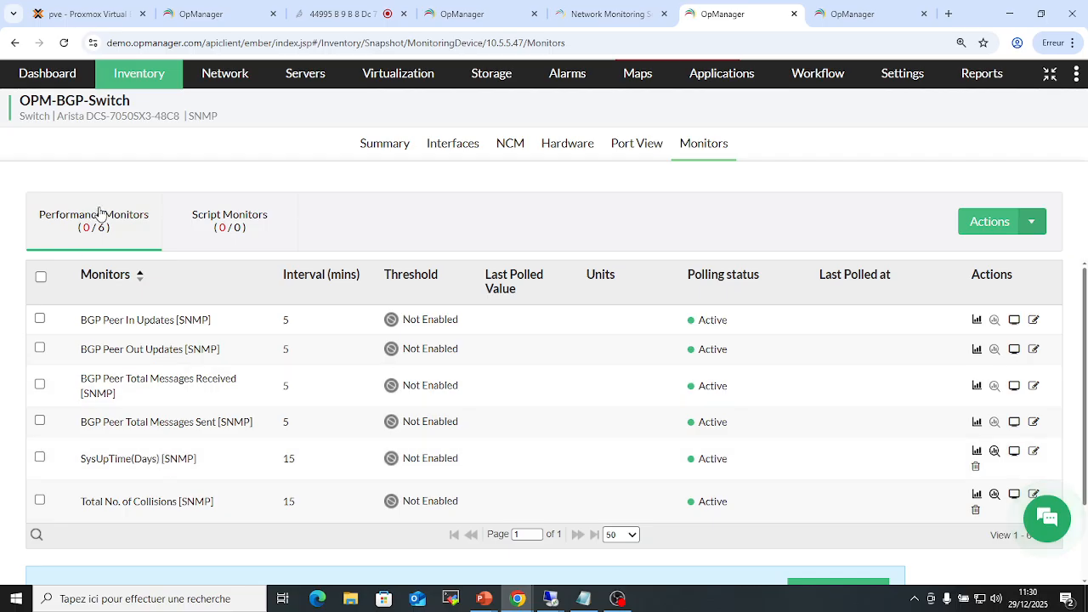
pyautogui.click(234, 223)
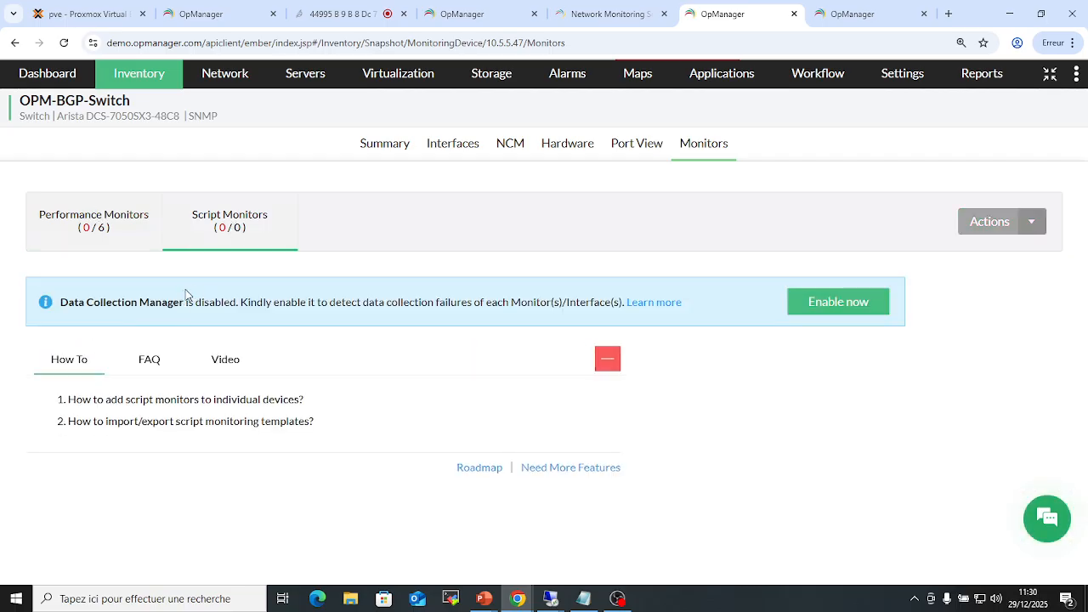
pyautogui.click(143, 229)
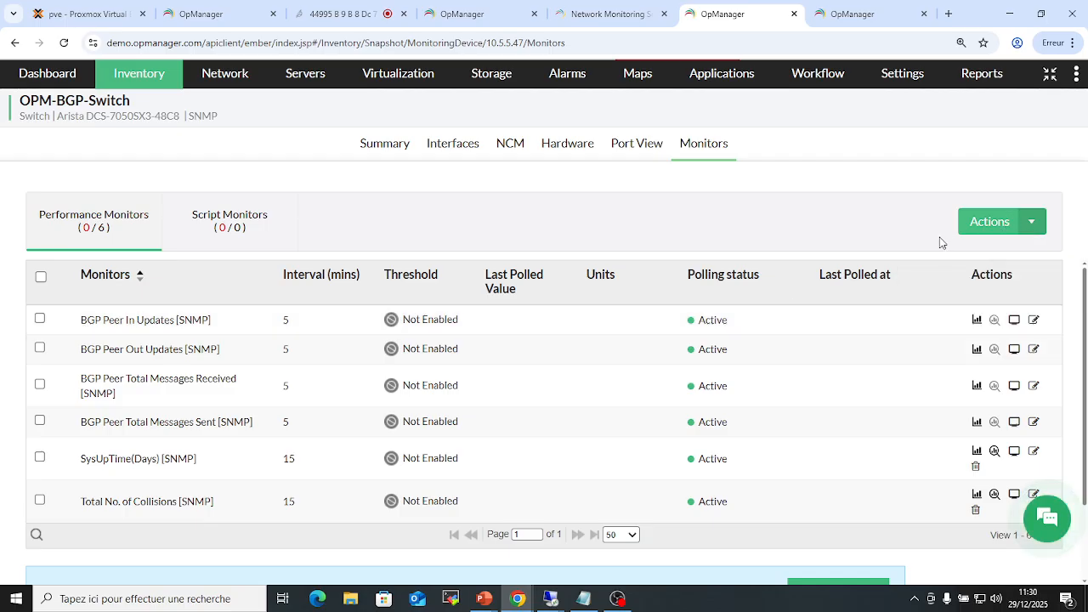
# Step: Review the performance monitors available to add to the switch, and close the selection without adding any
pyautogui.click(1044, 228)
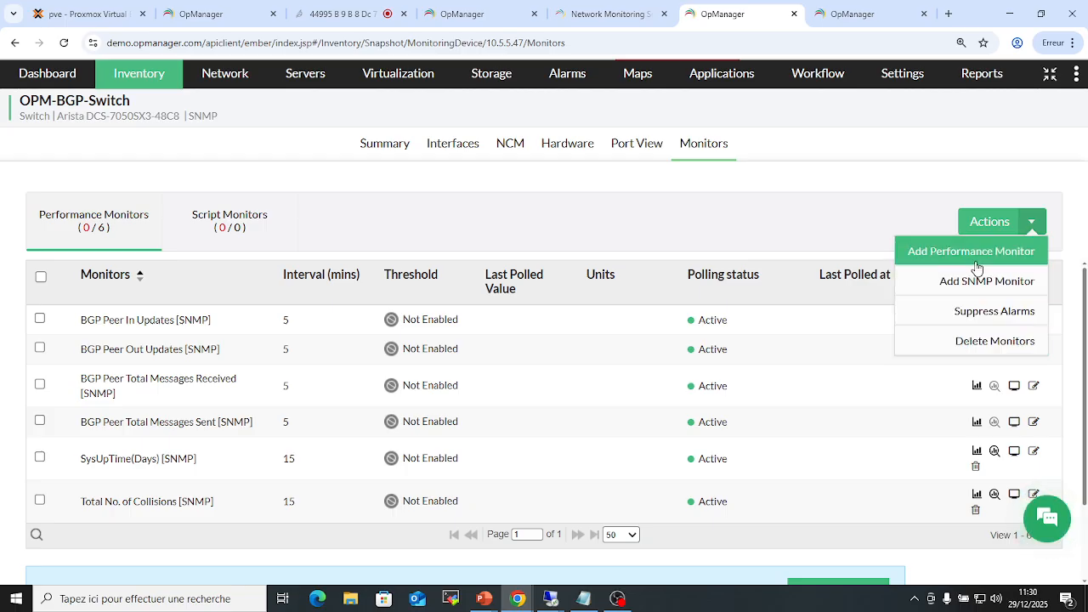
pyautogui.click(947, 257)
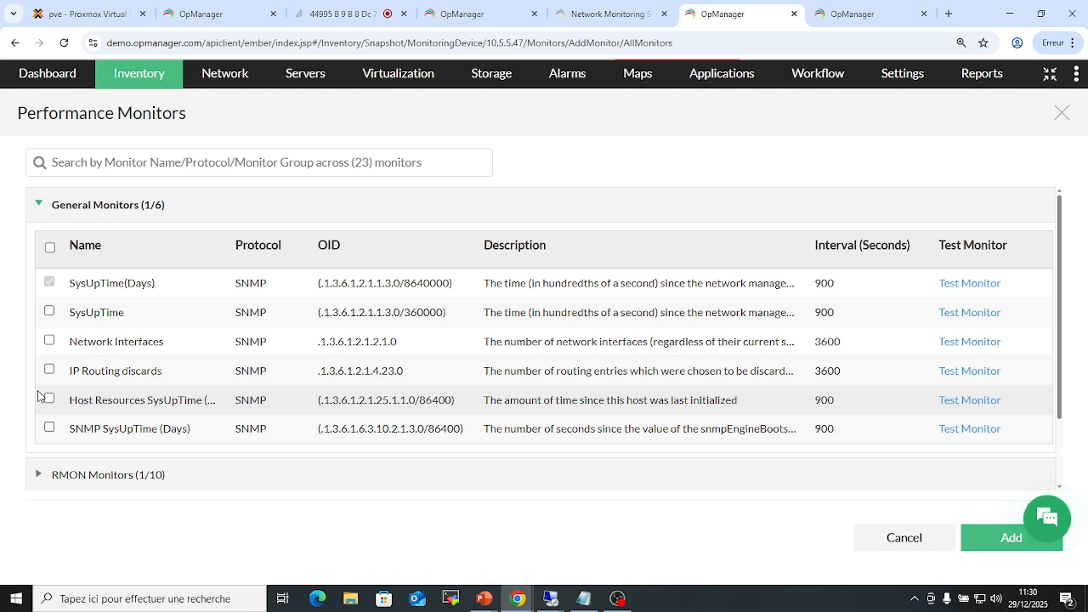
pyautogui.scroll(-2, 127, 374)
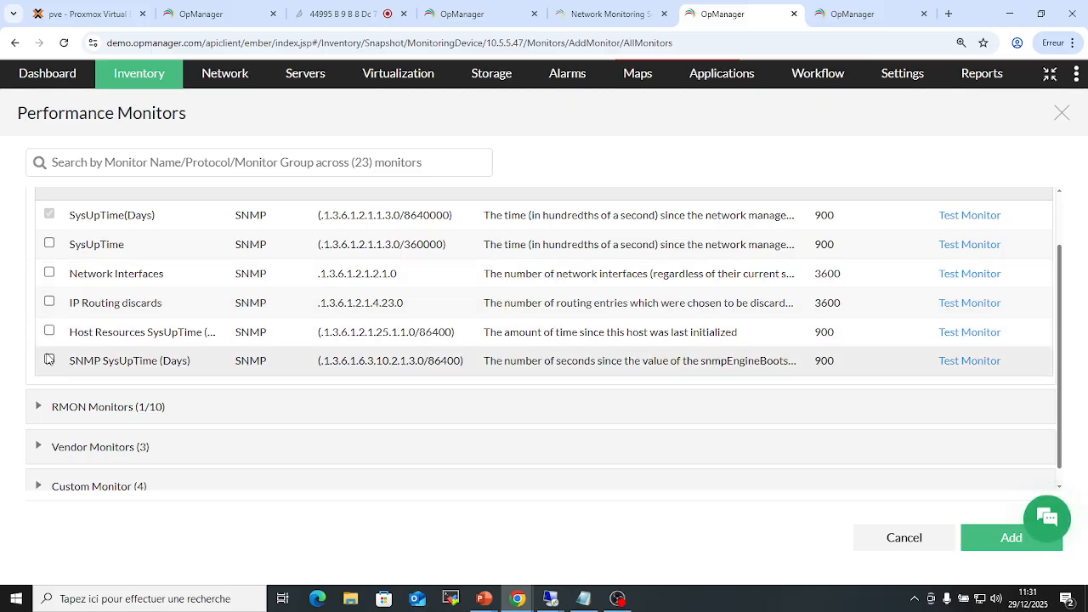
pyautogui.scroll(2, 65, 331)
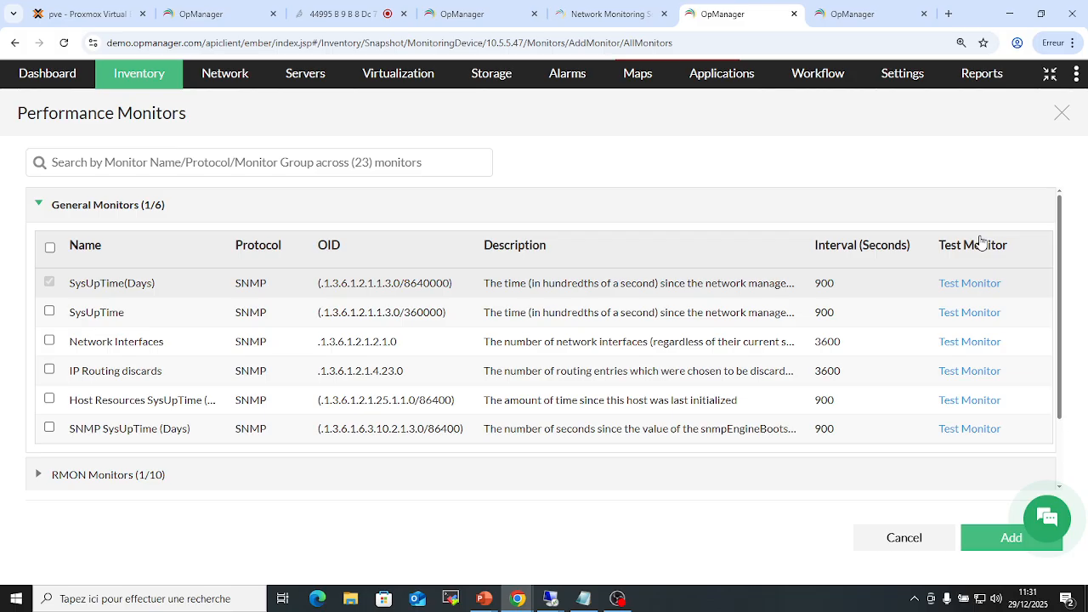
pyautogui.click(1060, 117)
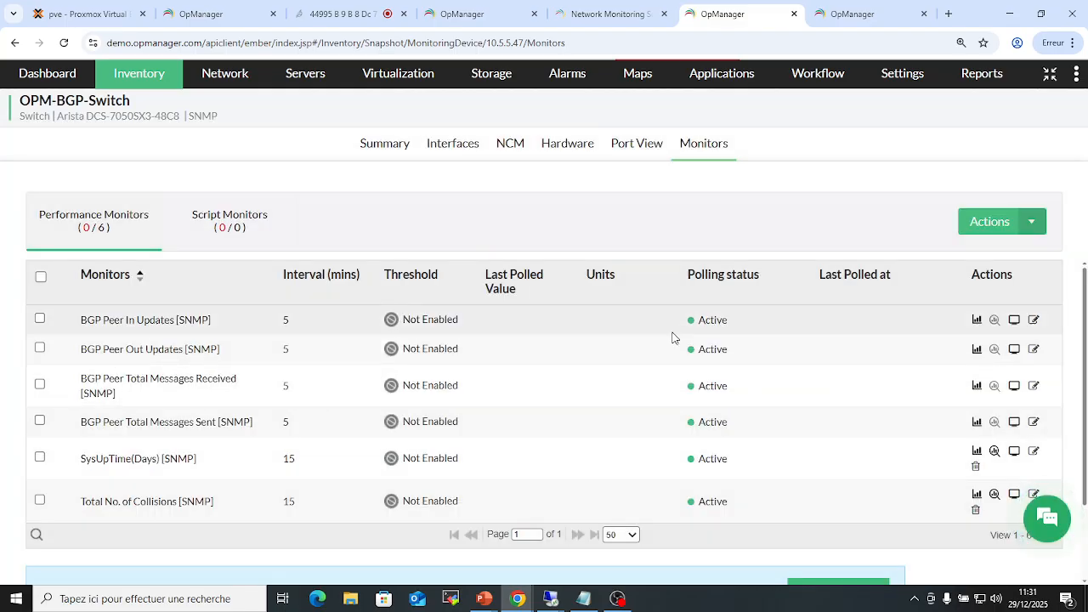
# Step: Inspect the BGP Peer In Updates monitor's settings, including its polling interval, and cancel without saving
pyautogui.click(390, 322)
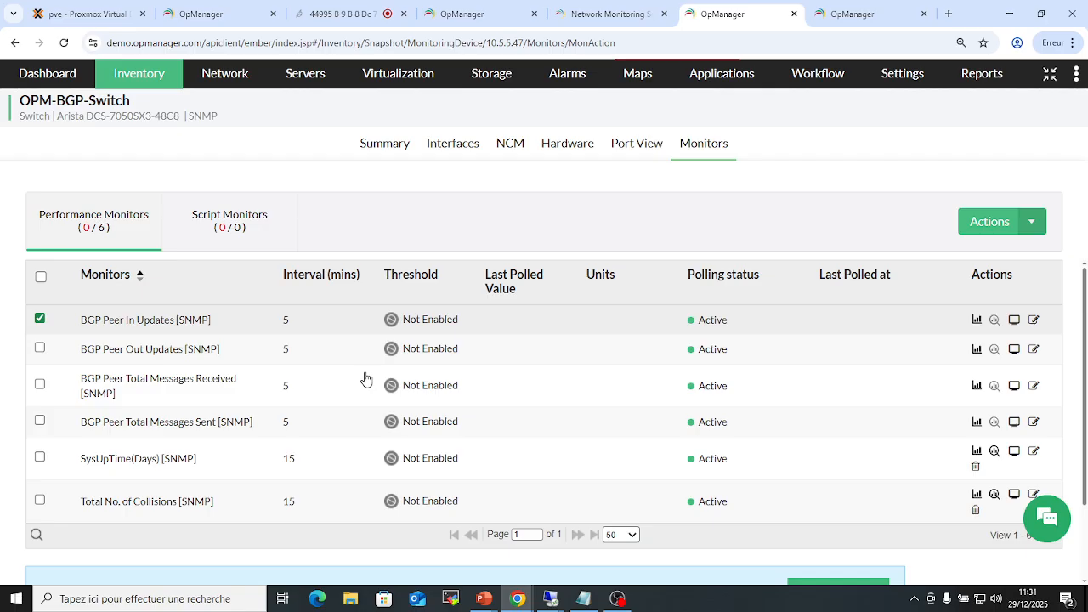
pyautogui.click(398, 325)
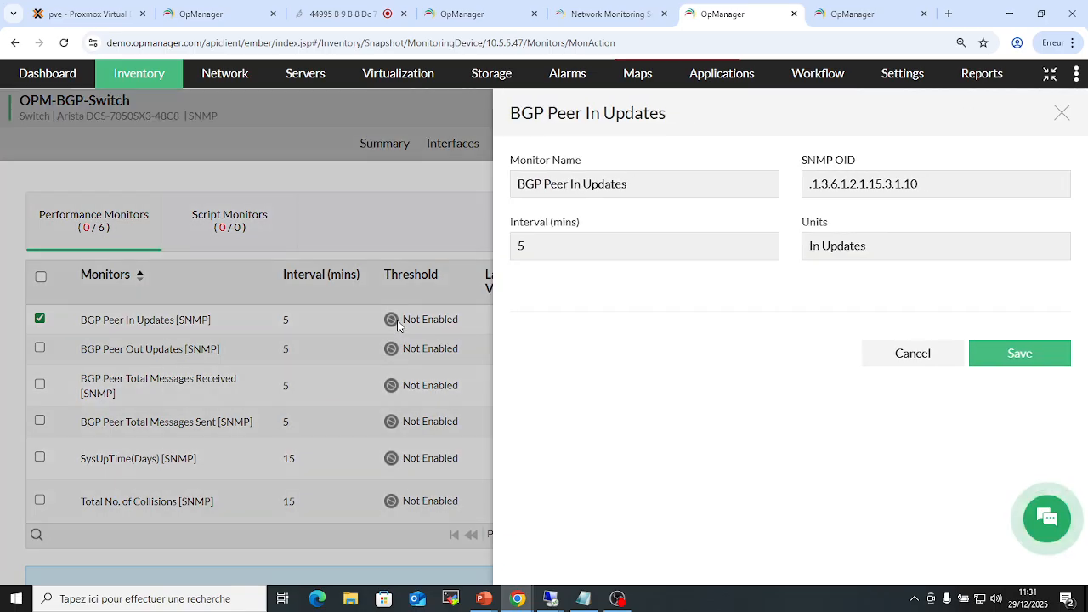
pyautogui.click(550, 253)
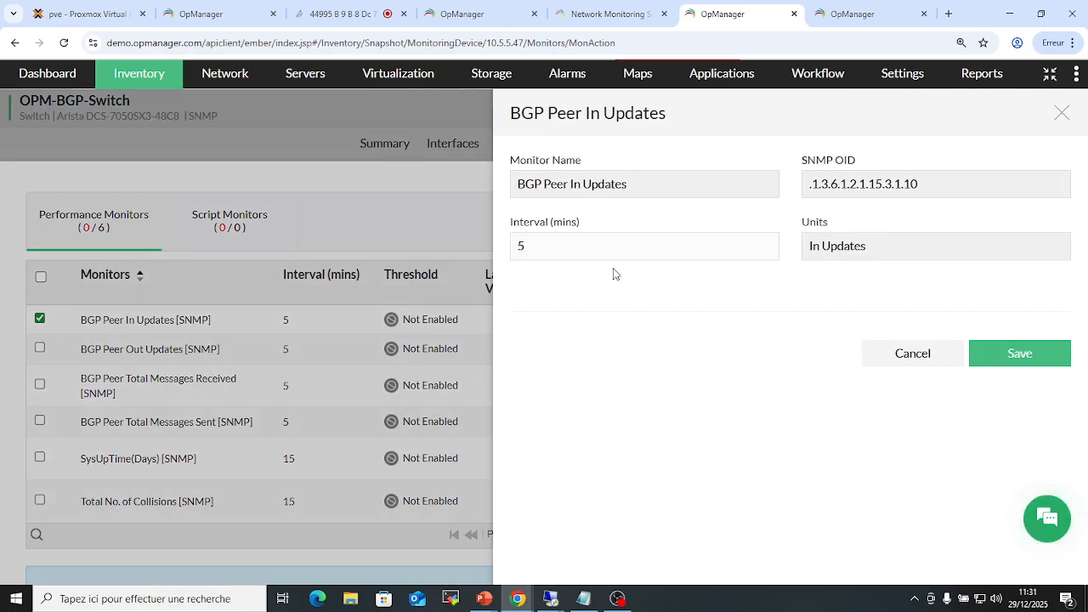
pyautogui.click(913, 353)
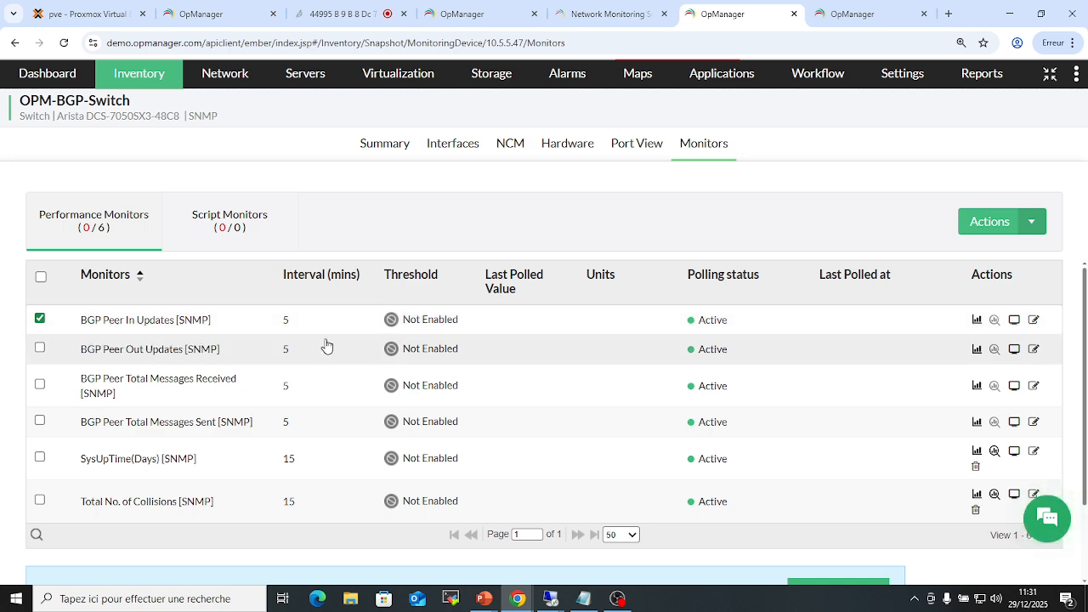
# Step: Check the BGP Peer In Updates monitor's graph and go back to the inventory's full device list
pyautogui.click(155, 321)
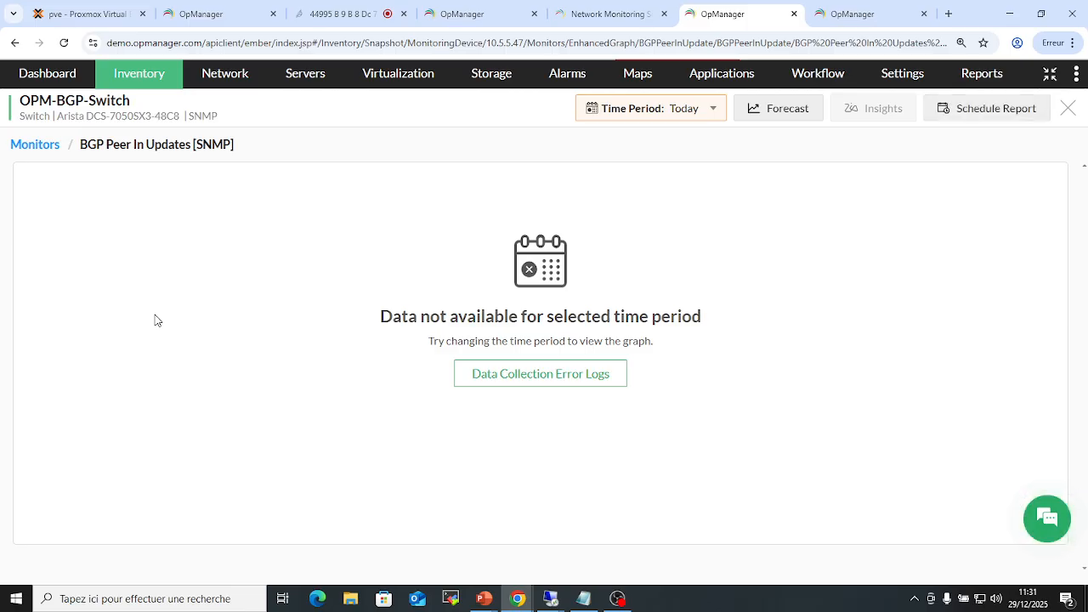
pyautogui.click(15, 43)
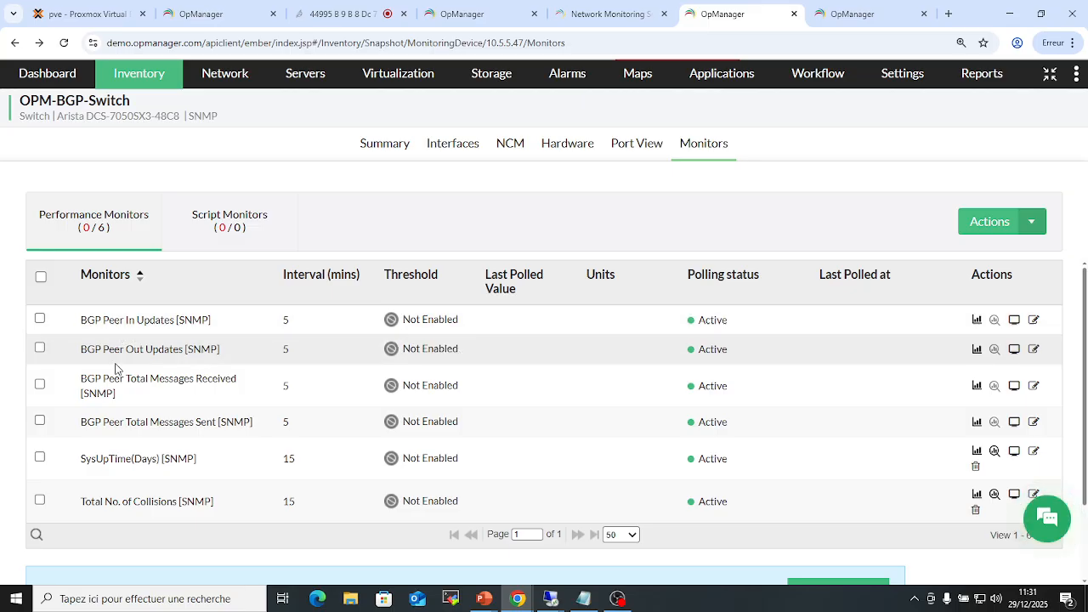
pyautogui.scroll(-2, 130, 451)
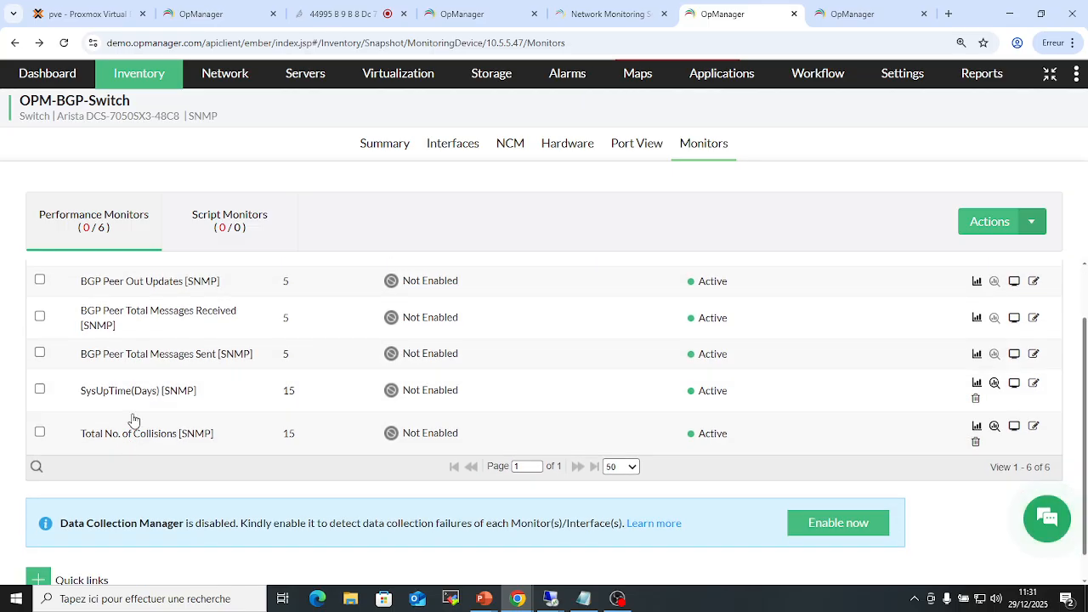
pyautogui.click(135, 75)
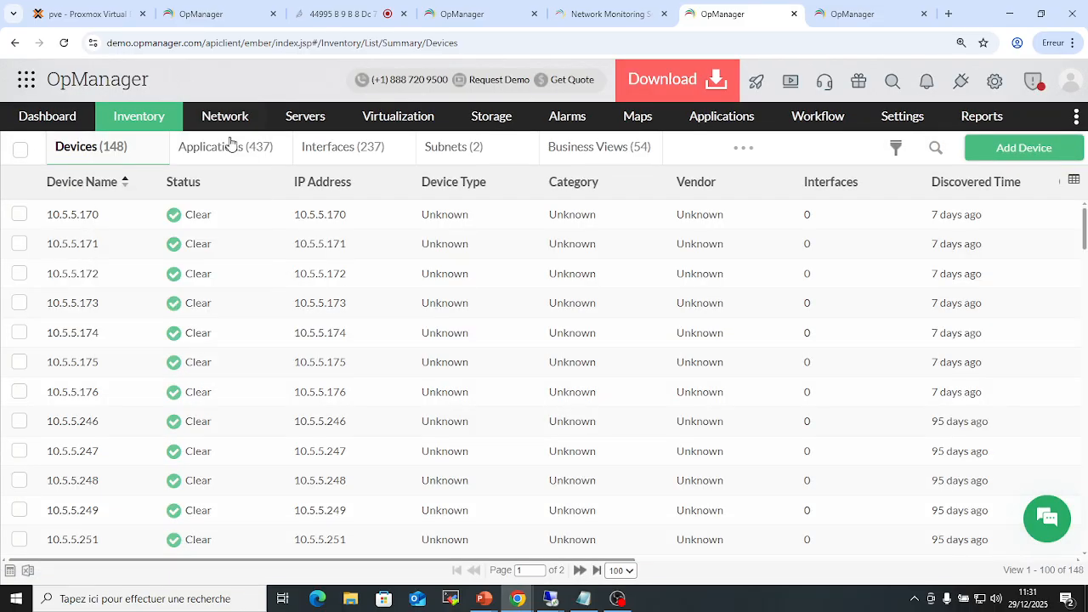
# Step: Switch to the local OpManager instance, open the pve1 Proxmox node from the virtual servers list, and review its device summary
pyautogui.click(583, 14)
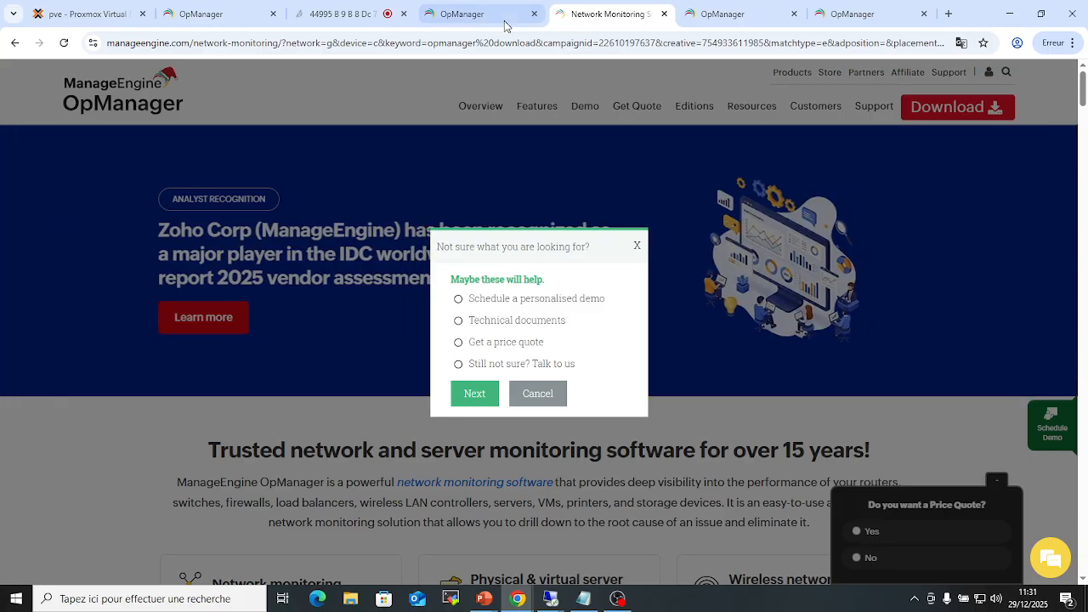
pyautogui.click(482, 17)
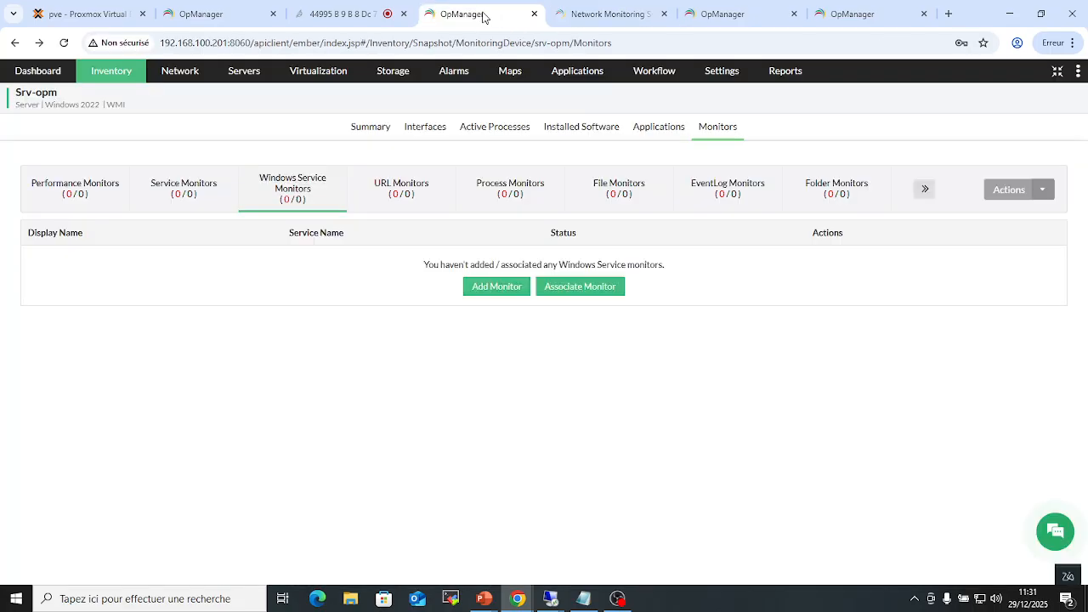
pyautogui.click(313, 75)
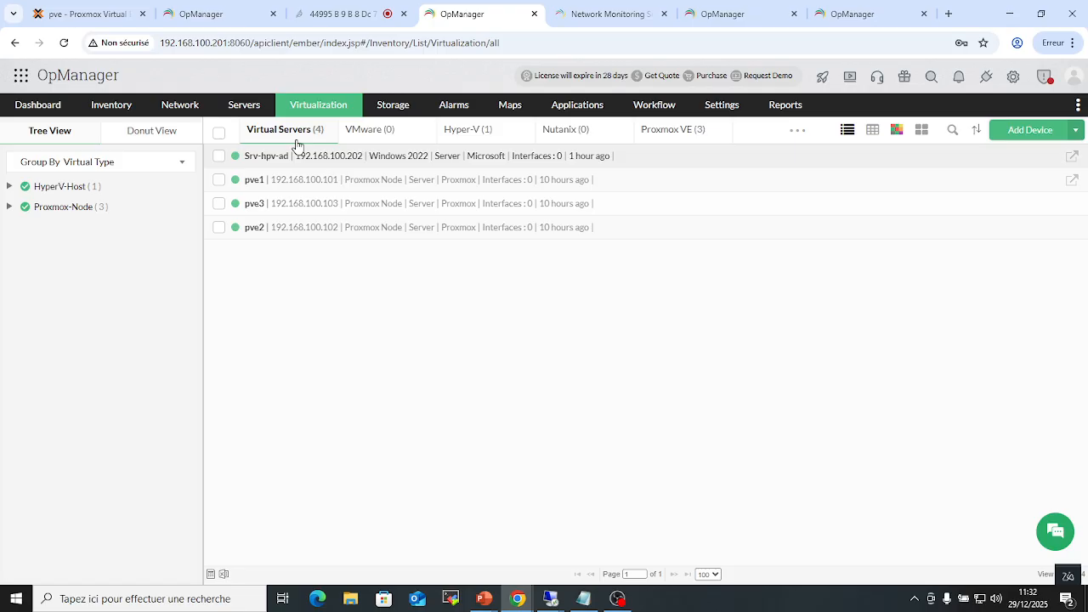
pyautogui.click(262, 184)
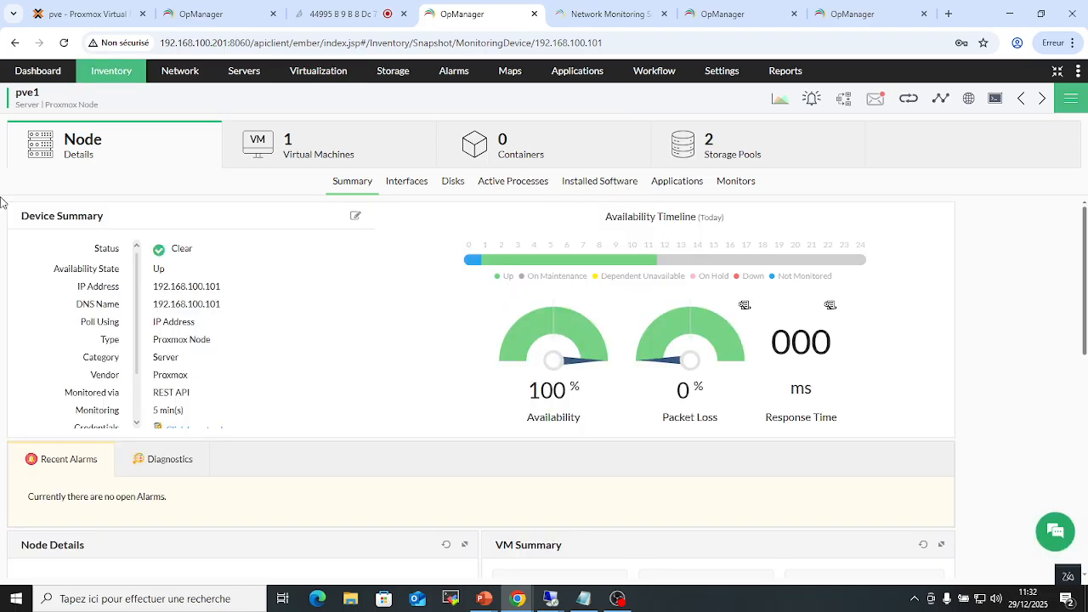
pyautogui.scroll(-3, 99, 286)
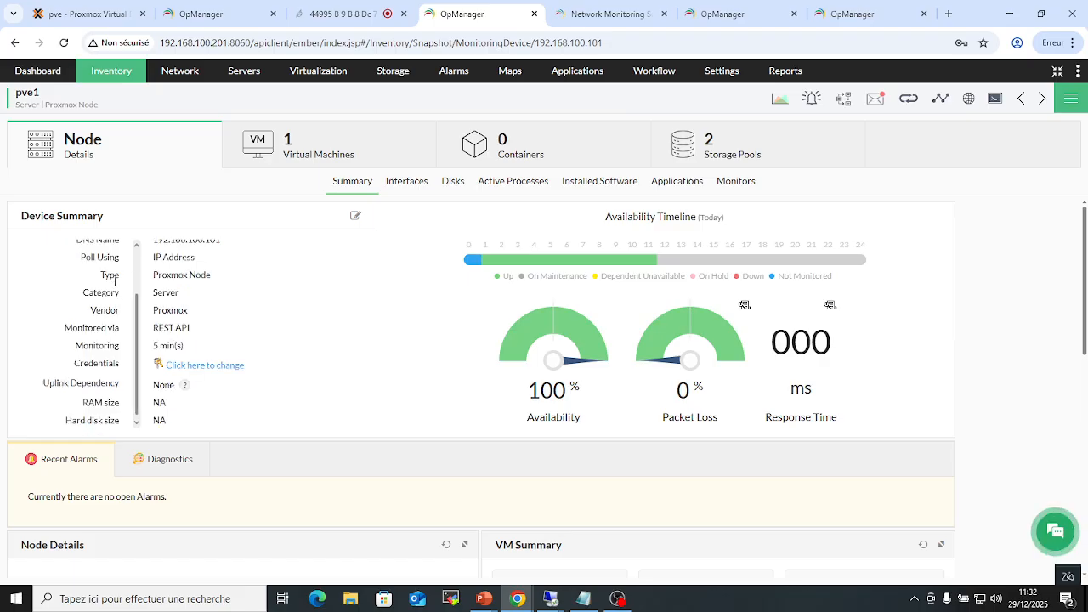
pyautogui.scroll(-2, 417, 303)
pyautogui.scroll(2, 461, 303)
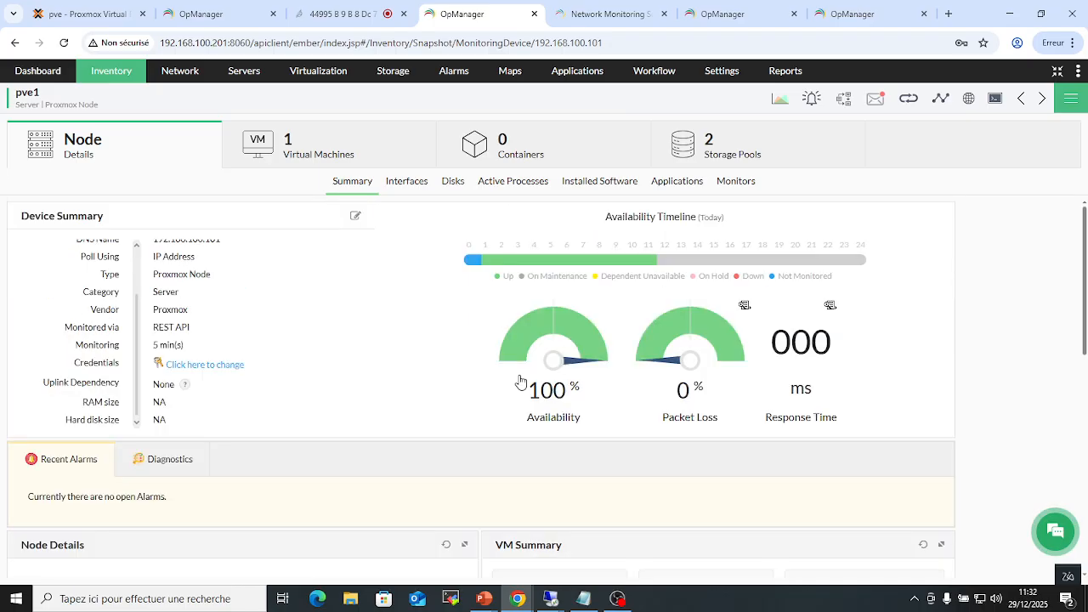
# Step: Go through pve1's interfaces, disks, active processes, installed software and applications, ending with its performance monitors
pyautogui.click(400, 184)
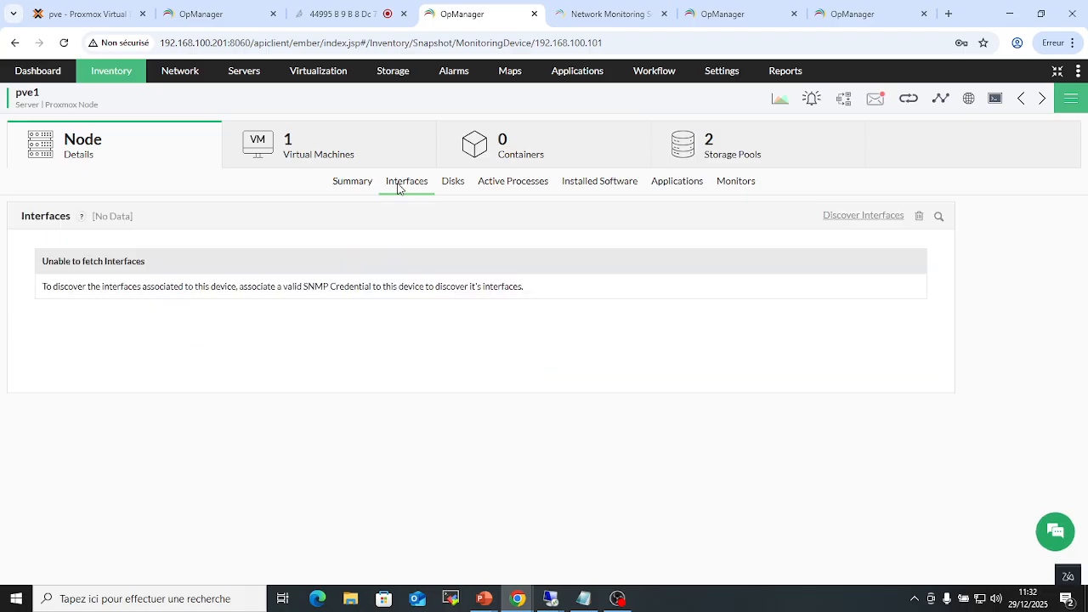
pyautogui.click(463, 189)
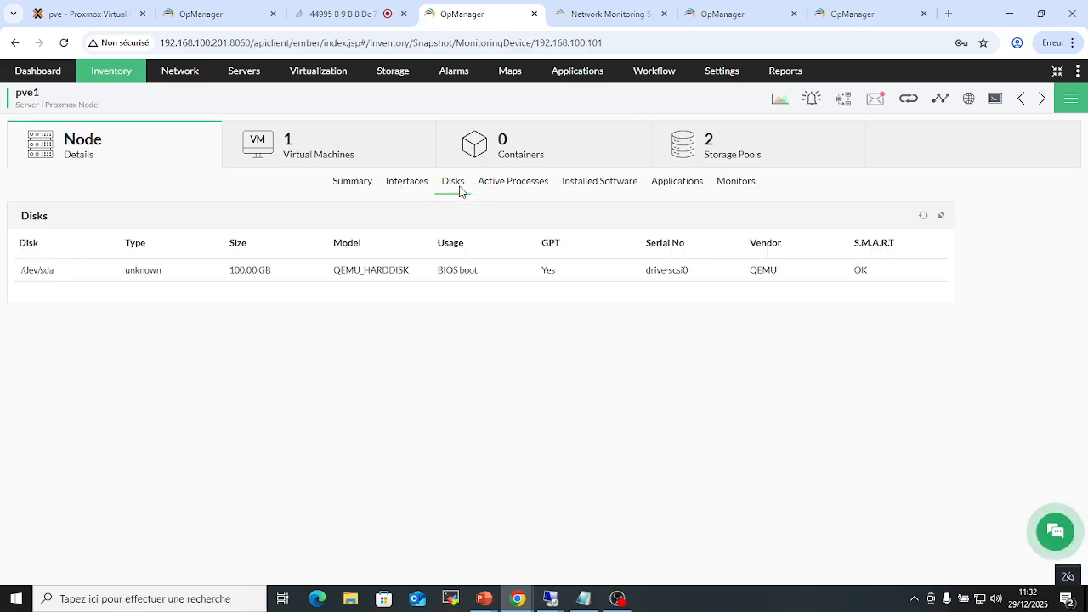
pyautogui.click(549, 180)
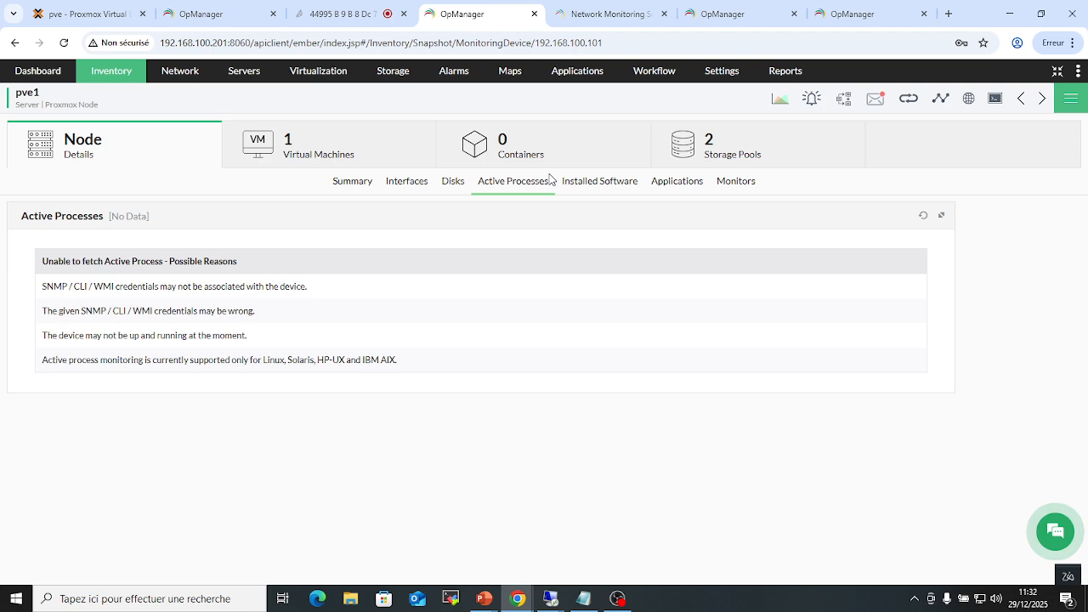
pyautogui.click(598, 184)
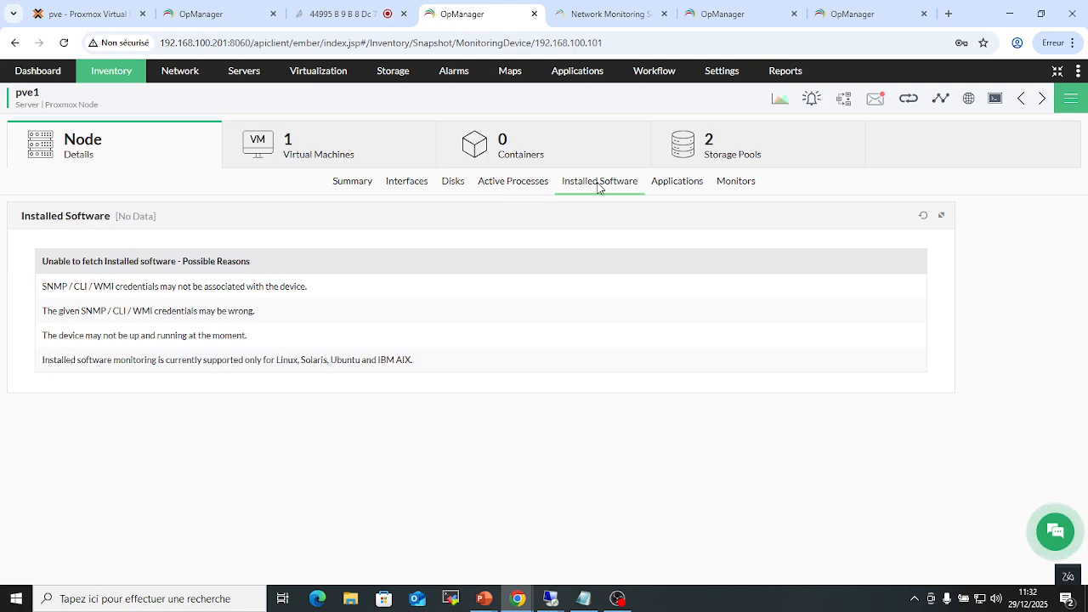
pyautogui.click(697, 191)
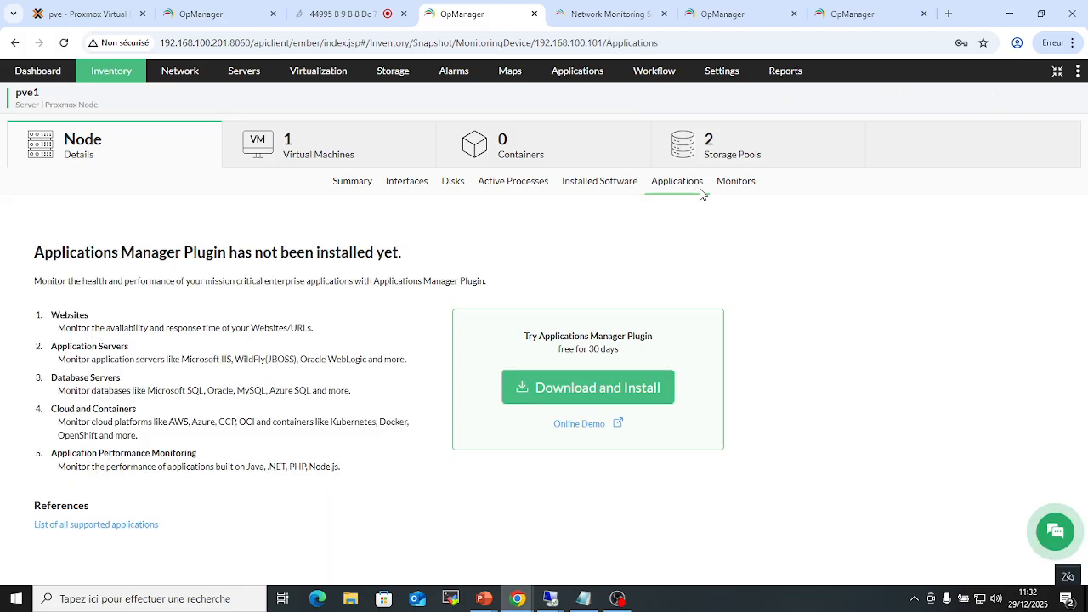
pyautogui.click(734, 190)
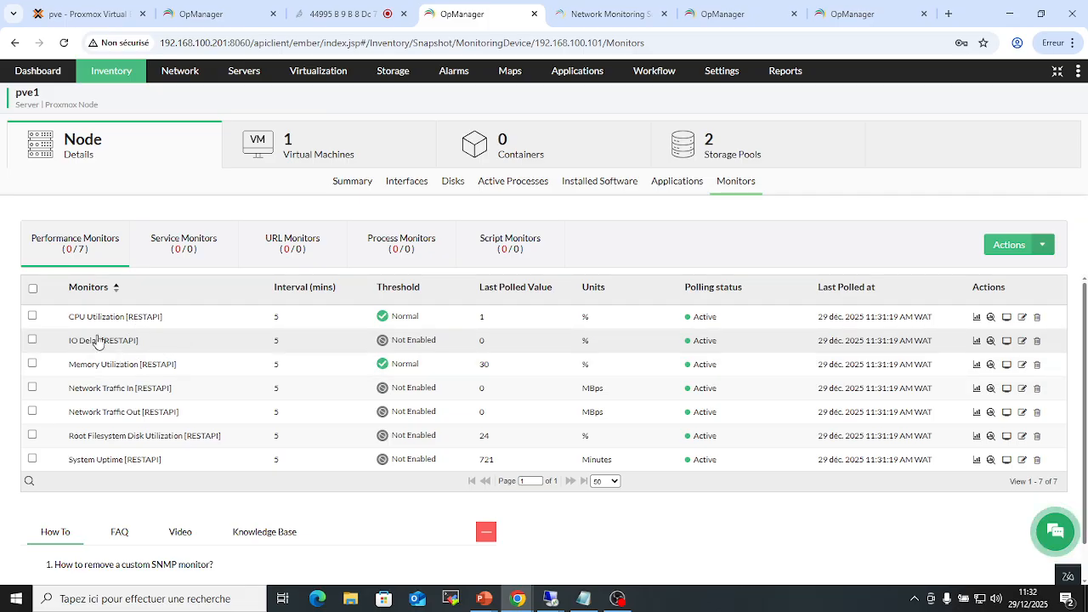
pyautogui.scroll(-1, 144, 348)
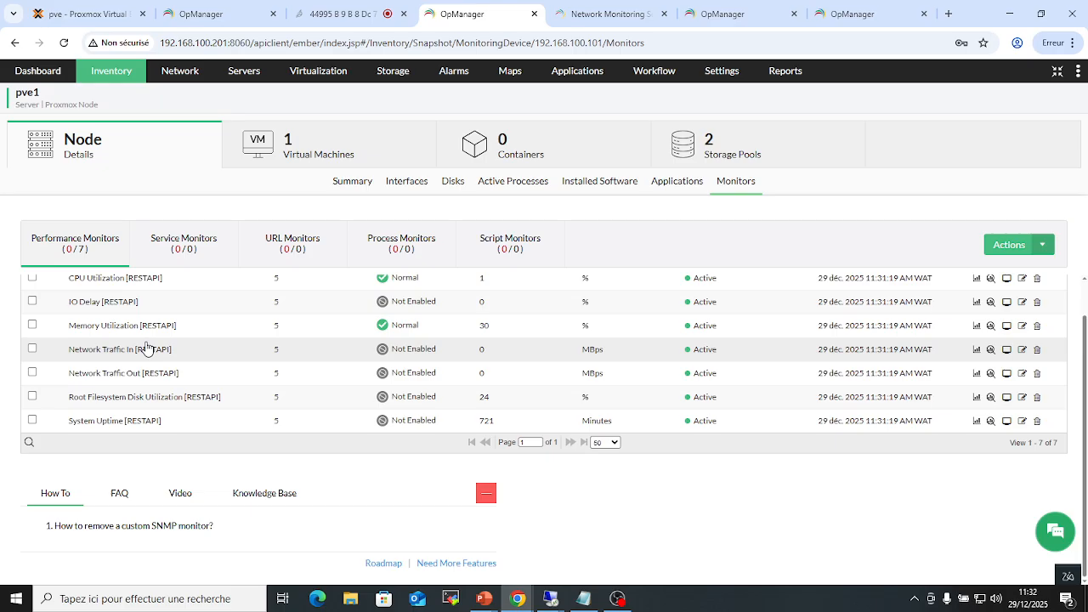
# Step: Check pve1's virtual machines and storage pools, and return to the node details
pyautogui.click(273, 141)
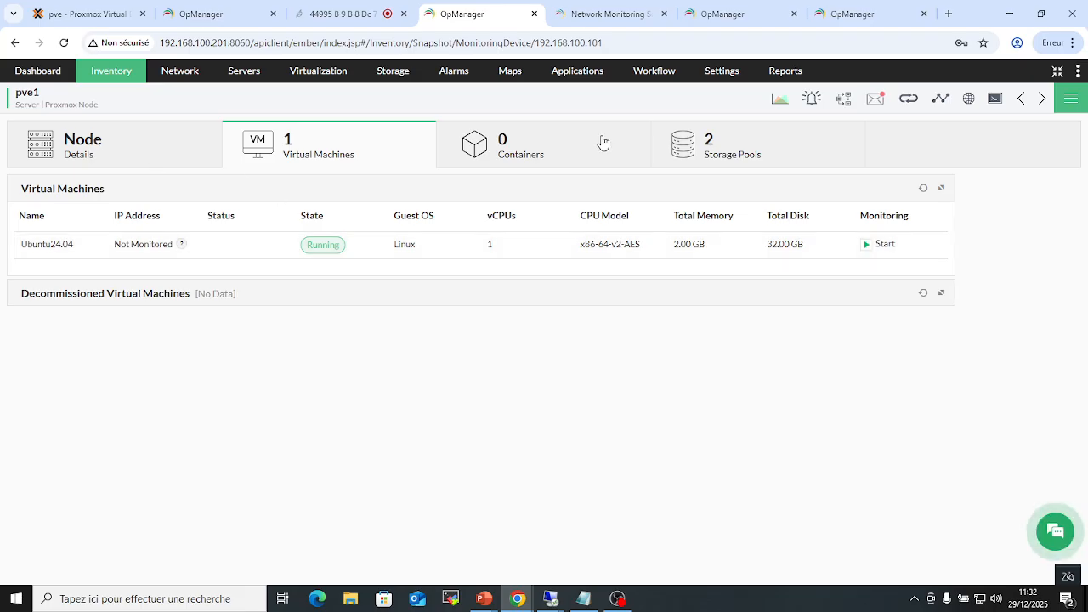
pyautogui.click(695, 147)
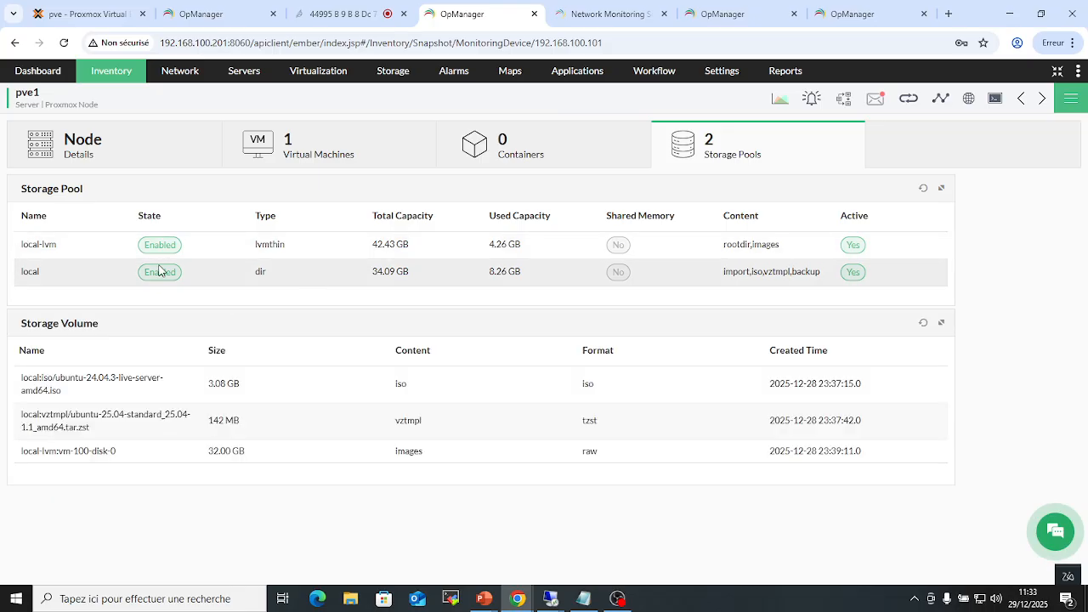
pyautogui.click(71, 154)
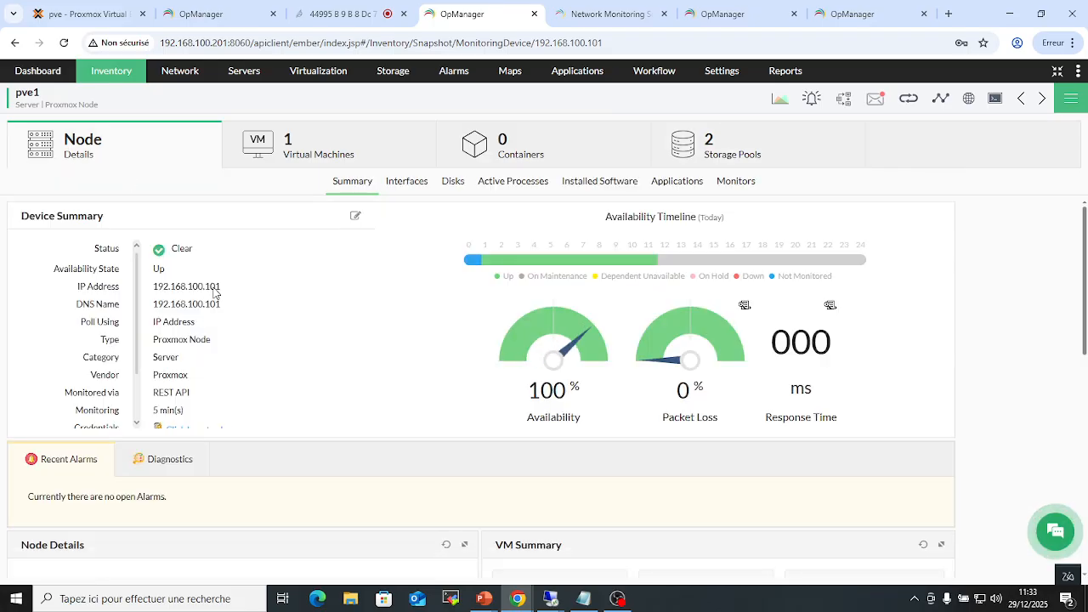
# Step: Review the rest of pve1's summary, including the node details, VM and container summaries, custom dials and custom fields
pyautogui.scroll(-3, 214, 319)
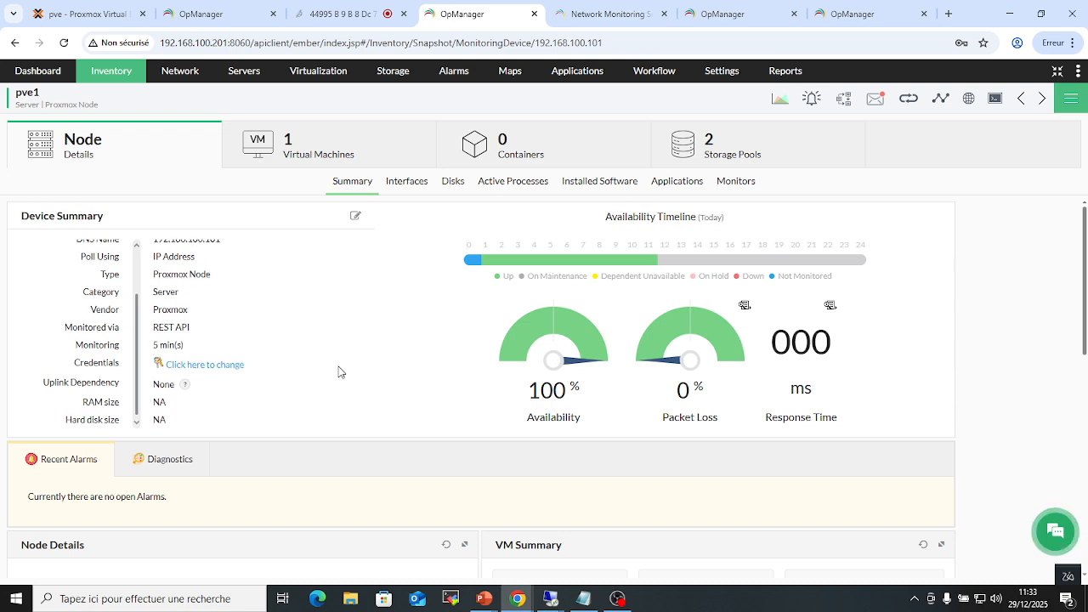
pyautogui.scroll(-2, 340, 371)
pyautogui.scroll(-2, 363, 342)
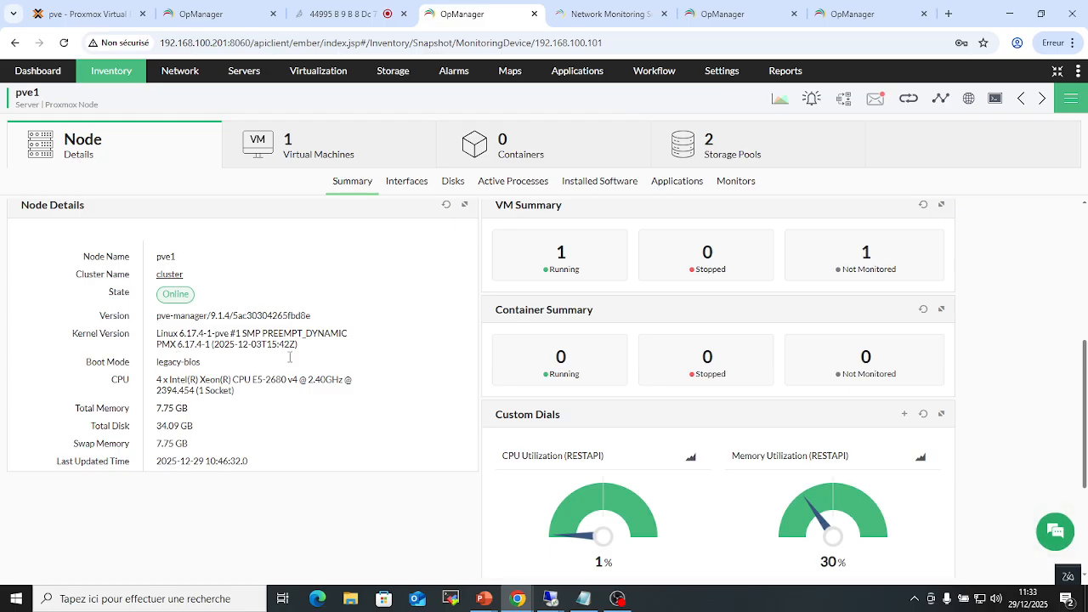
pyautogui.scroll(-2, 535, 363)
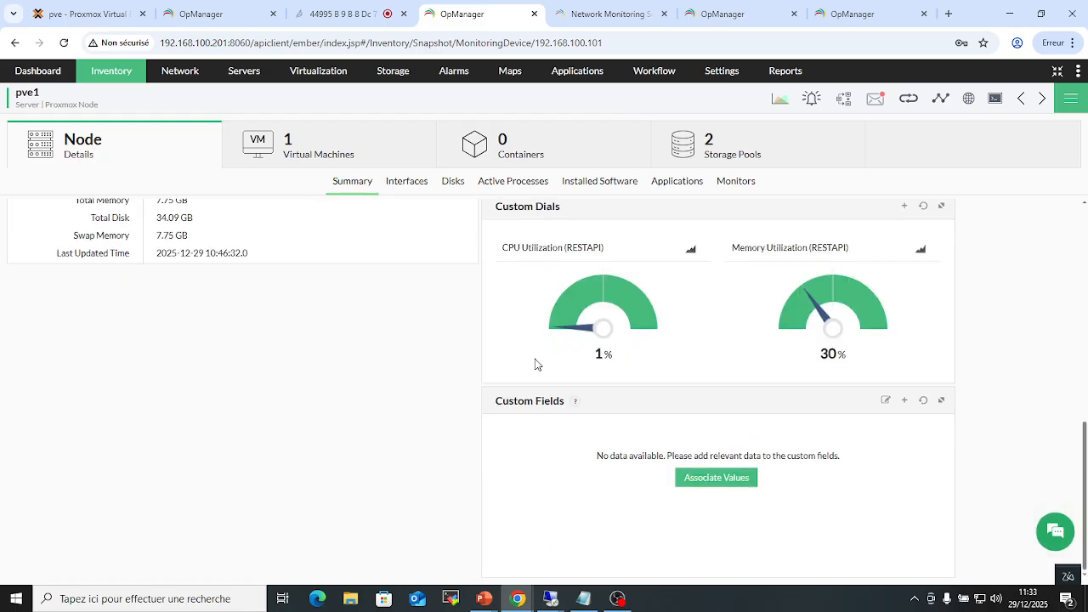
pyautogui.scroll(1, 535, 368)
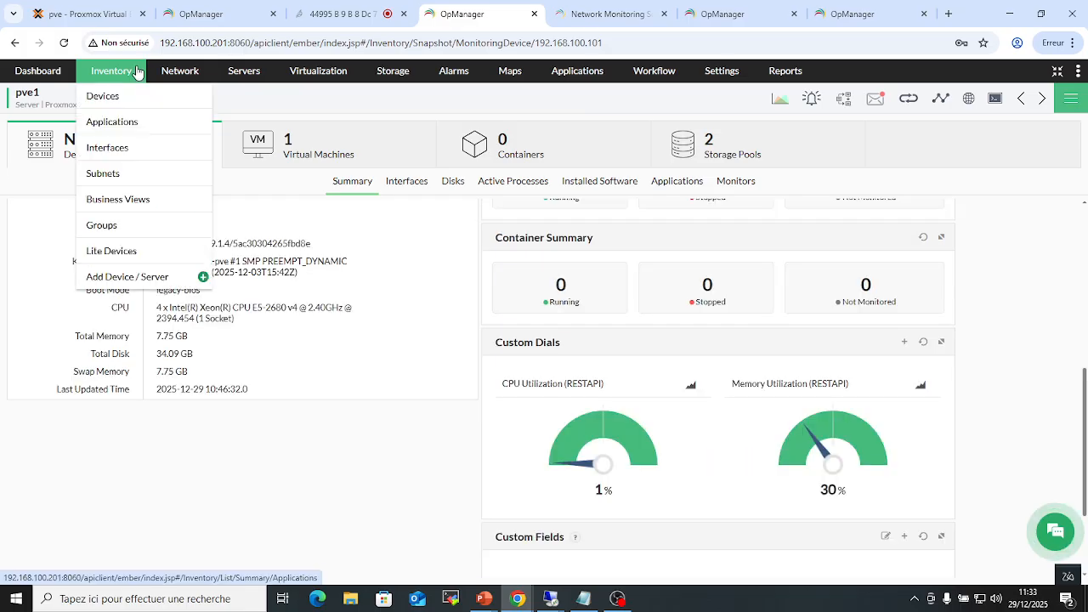
# Step: Open Srv-opm from the list of all servers and look over its device summary
pyautogui.click(137, 73)
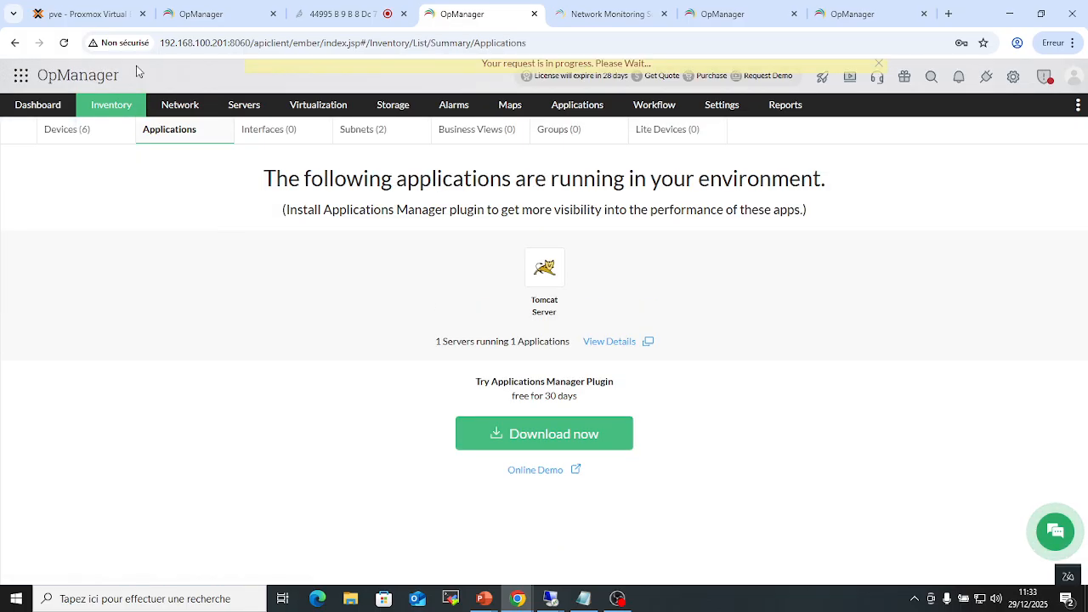
pyautogui.click(343, 109)
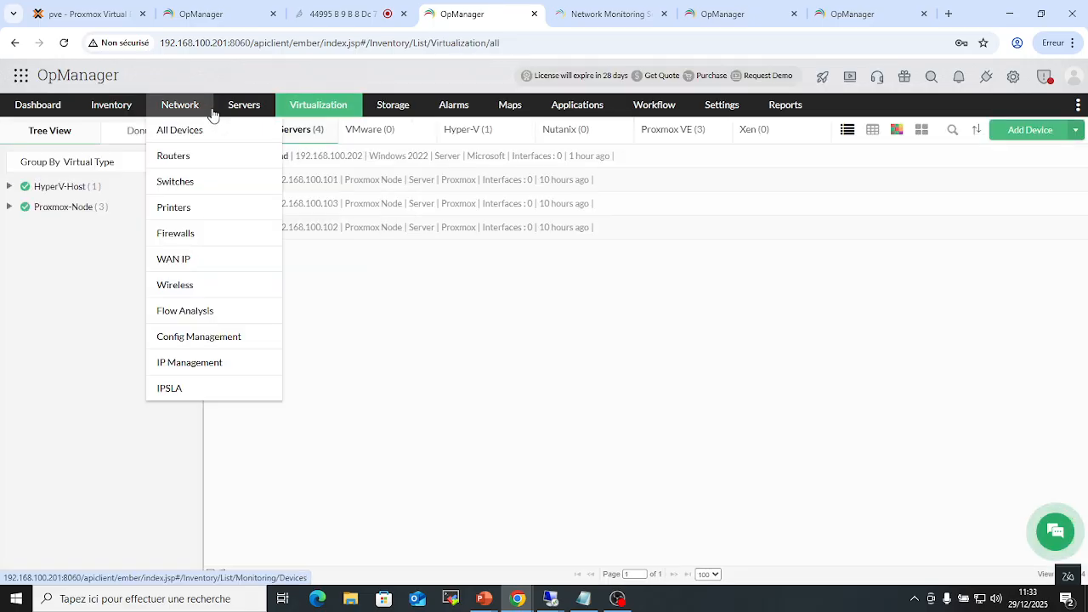
pyautogui.click(253, 110)
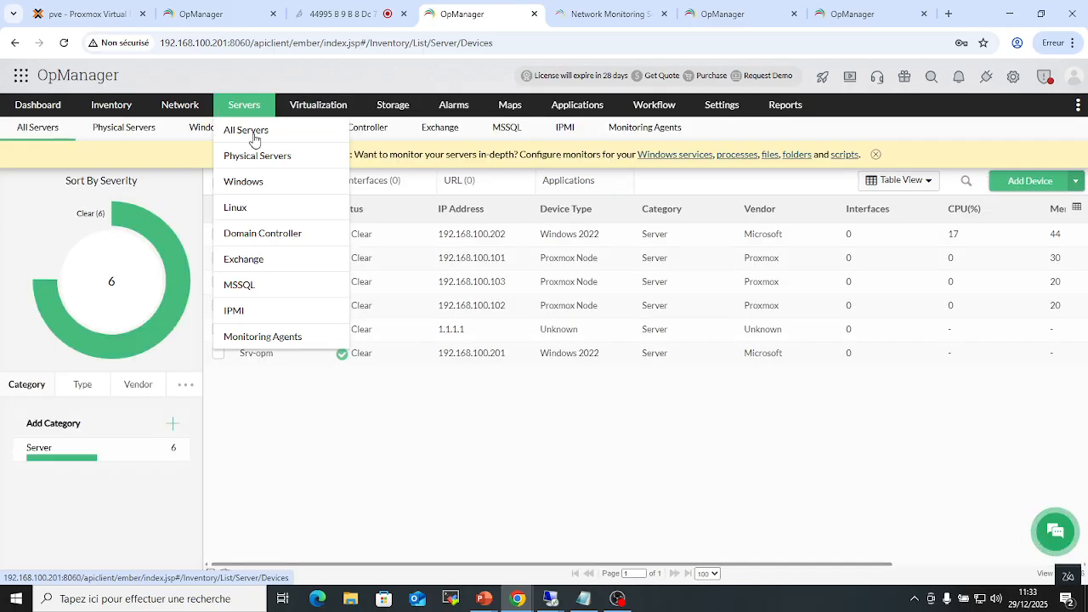
pyautogui.click(270, 362)
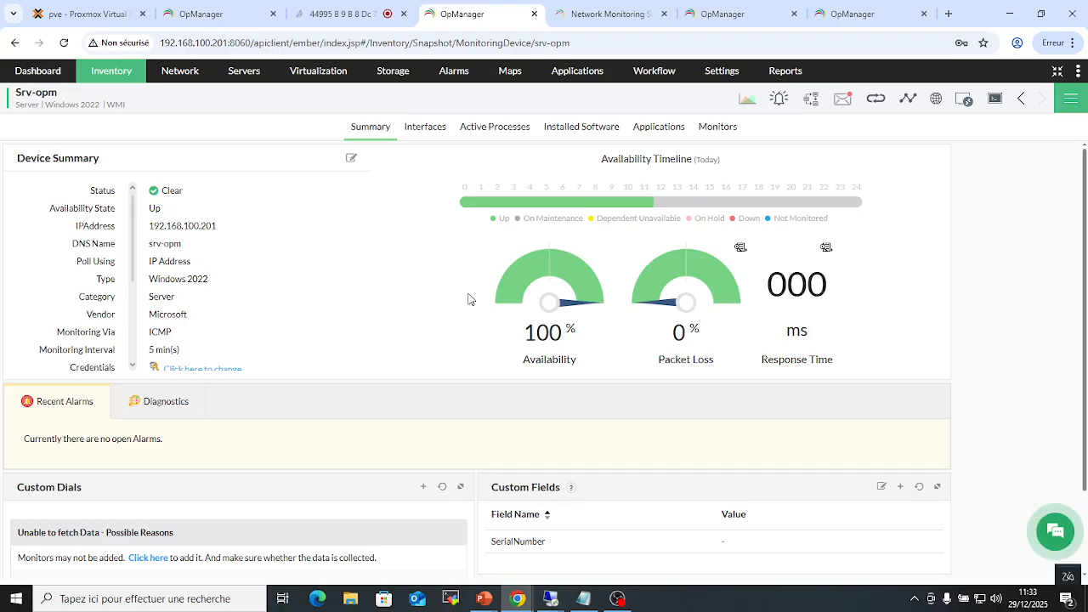
pyautogui.scroll(-1, 394, 318)
pyautogui.scroll(1, 394, 318)
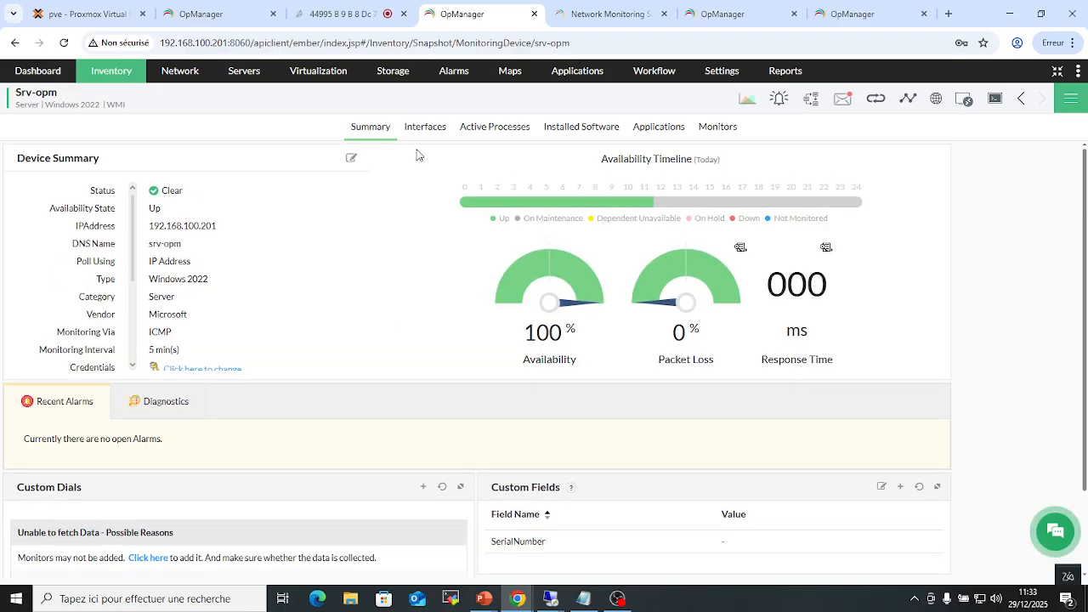
# Step: View the active processes on Srv-opm and look through the process list
pyautogui.click(489, 127)
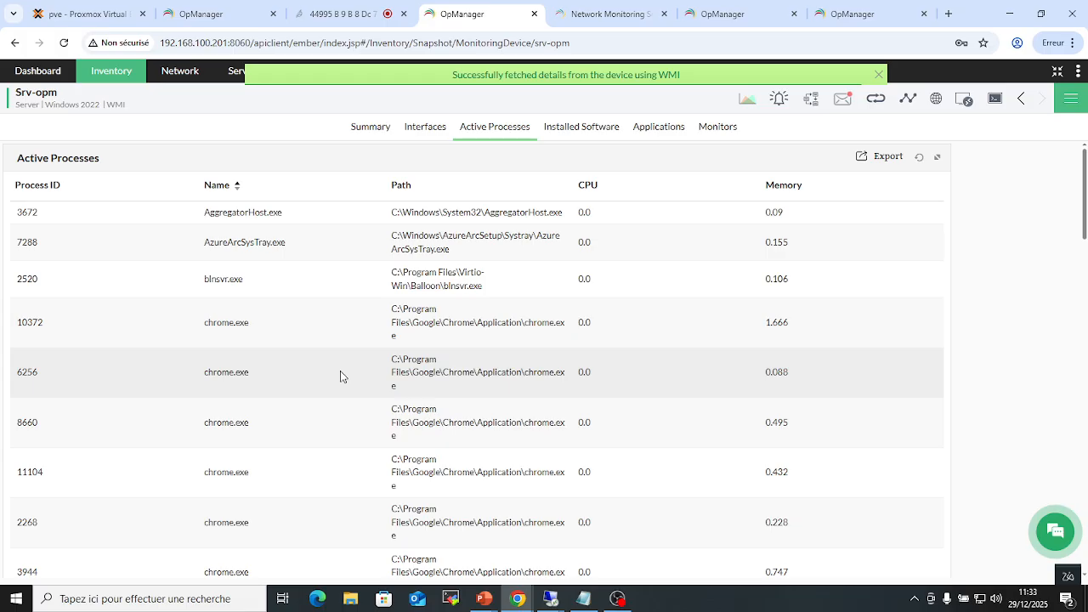
pyautogui.scroll(-3, 340, 374)
pyautogui.scroll(4, 342, 368)
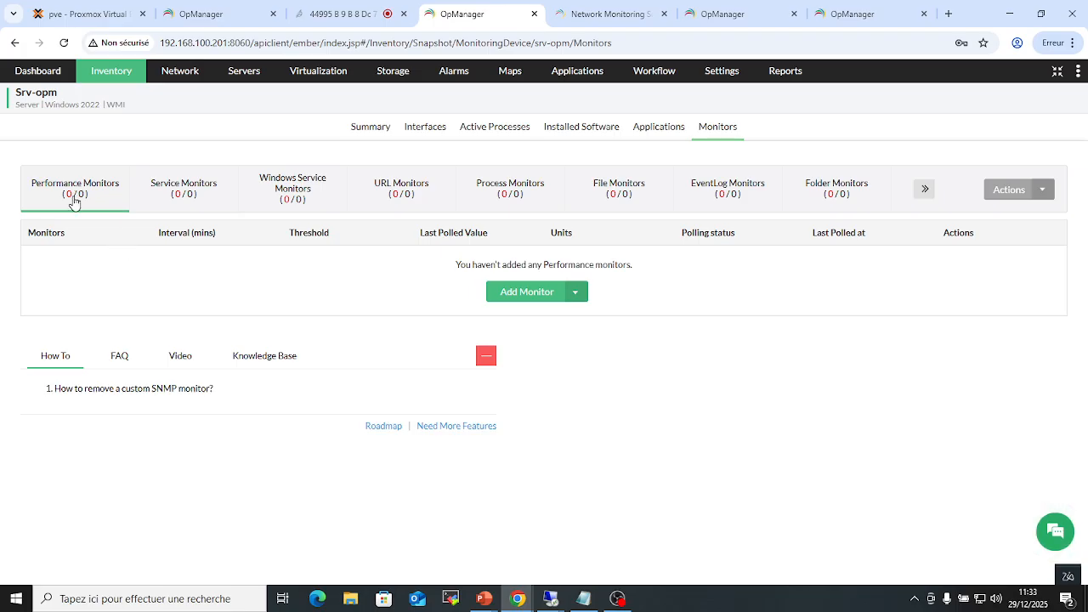
# Step: Browse Srv-opm's service, Windows service and URL monitor categories
pyautogui.click(189, 188)
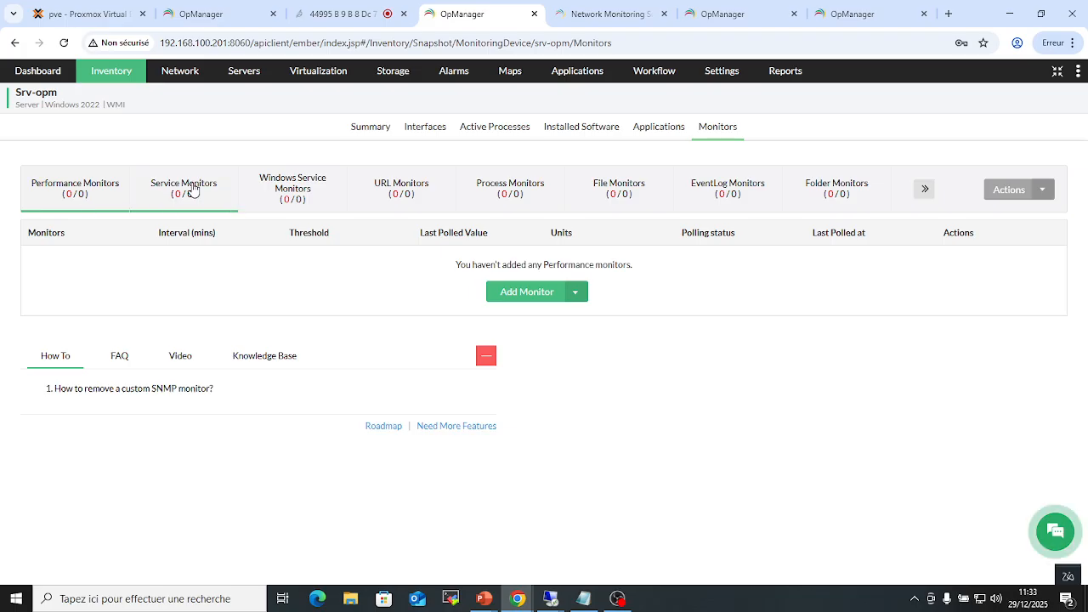
pyautogui.click(289, 199)
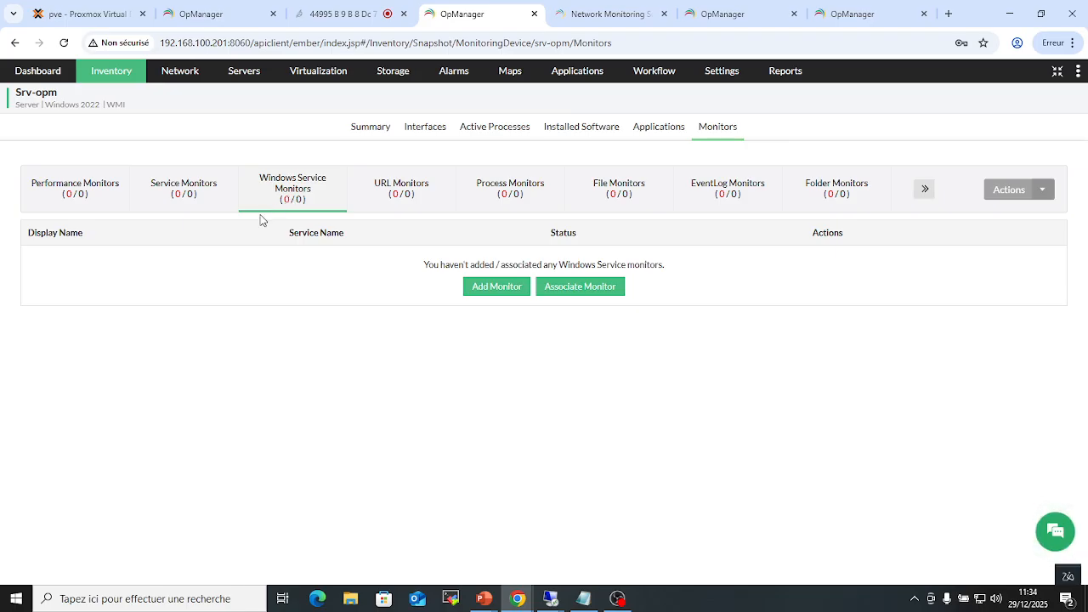
pyautogui.click(387, 202)
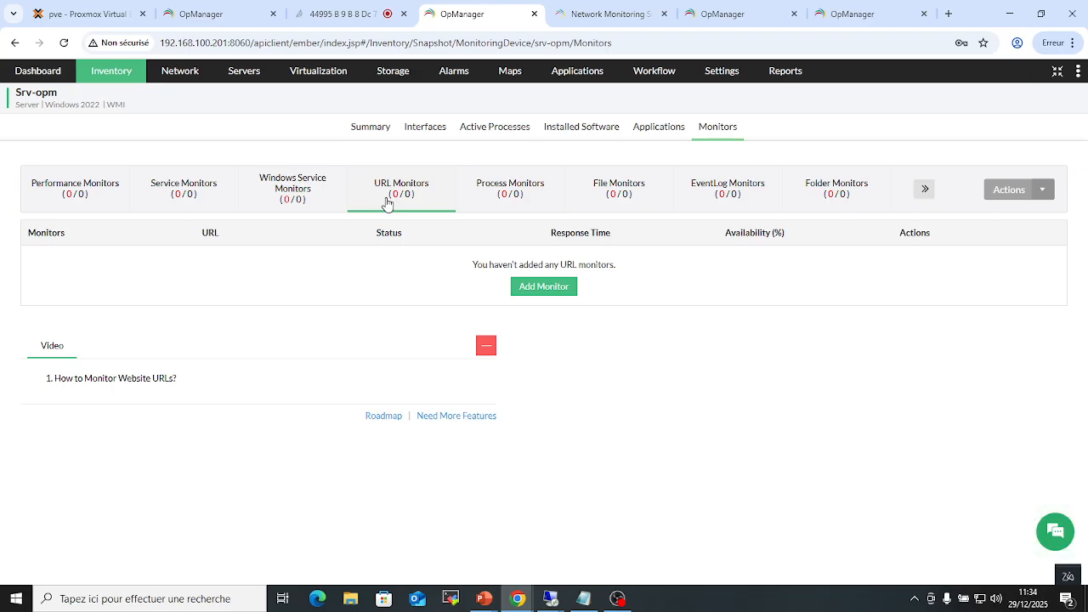
# Step: Look over the new URL monitor form for Srv-opm, including name, URL address, match content and request parameters, and close it unsaved
pyautogui.click(548, 290)
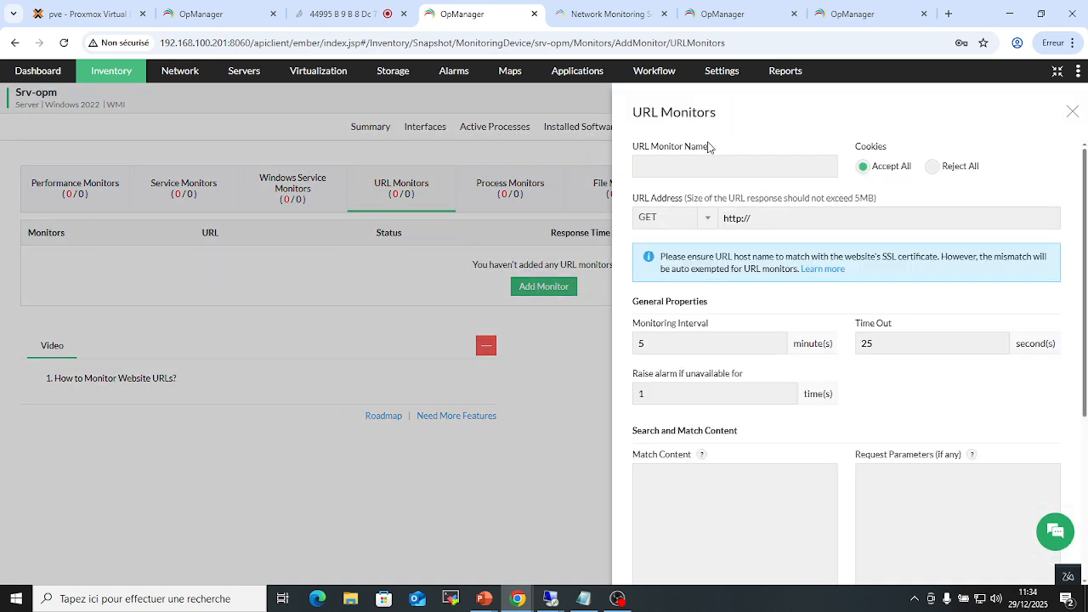
pyautogui.click(667, 167)
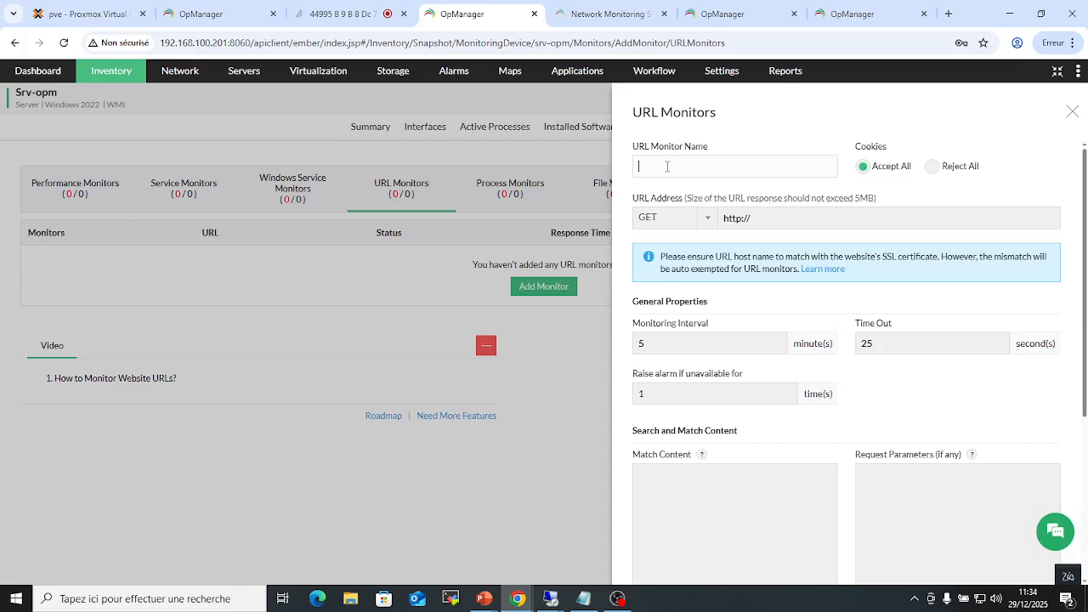
pyautogui.click(903, 217)
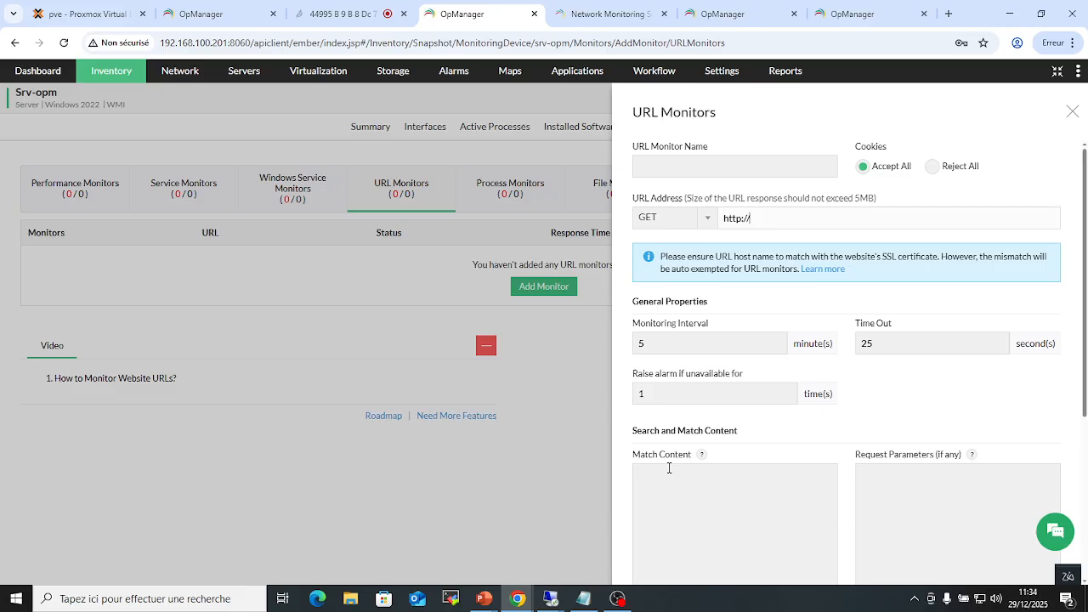
pyautogui.click(859, 474)
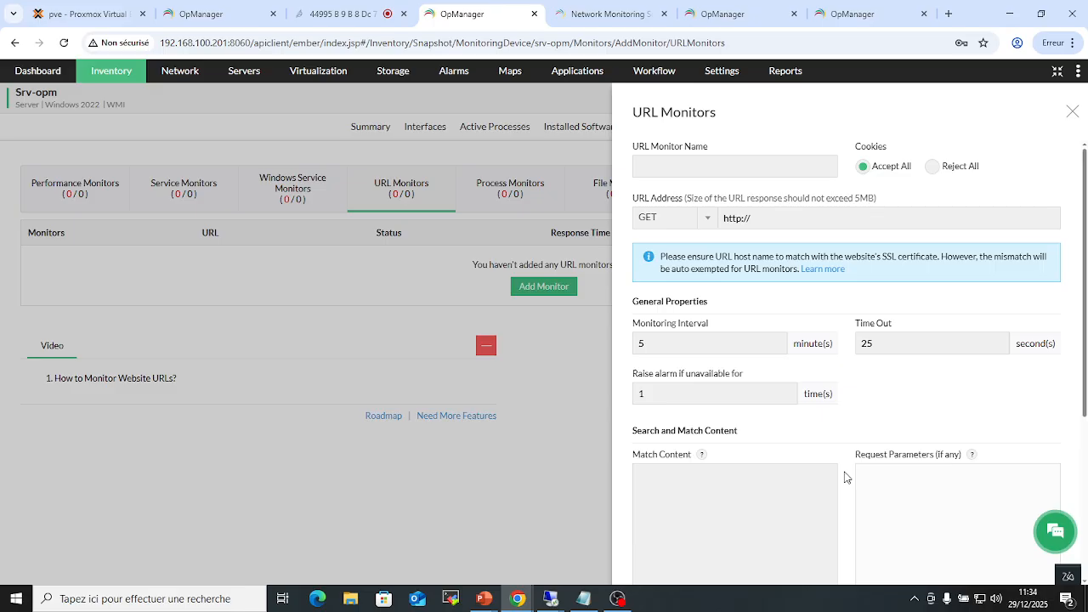
pyautogui.click(732, 491)
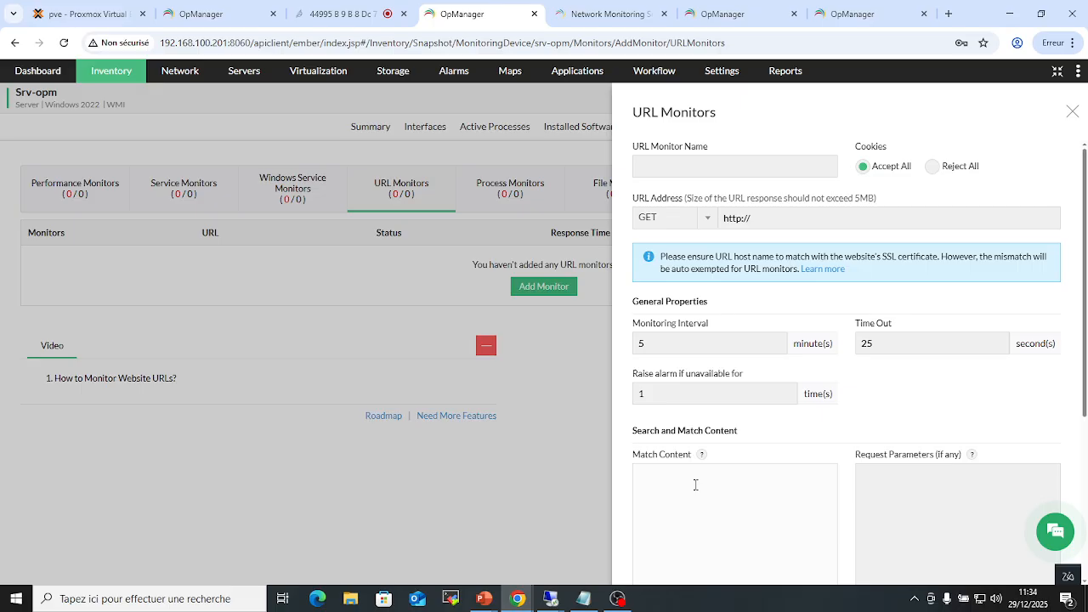
pyautogui.click(899, 485)
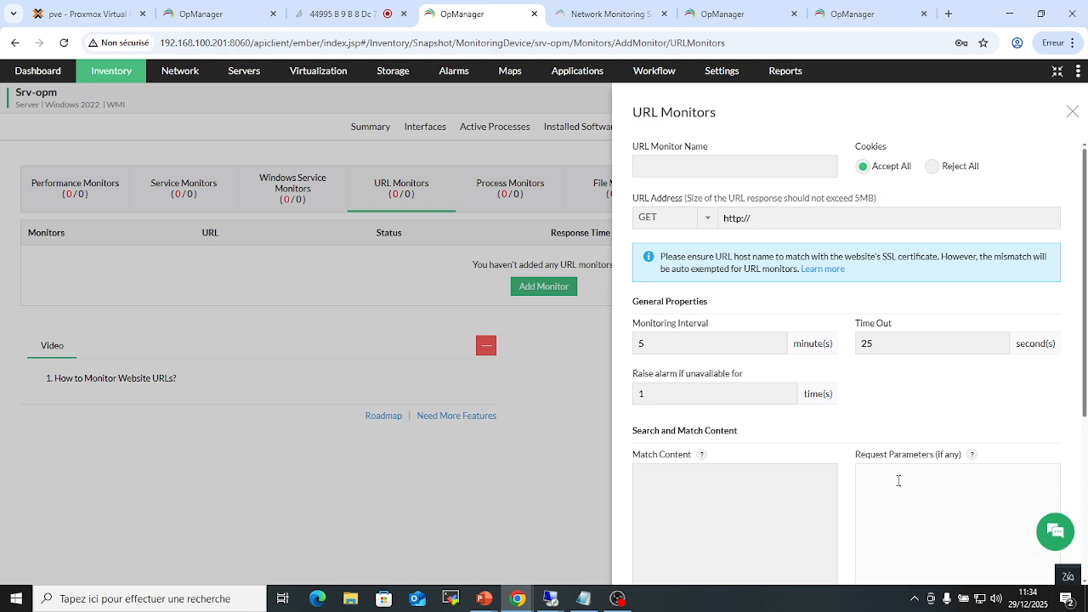
pyautogui.click(1072, 112)
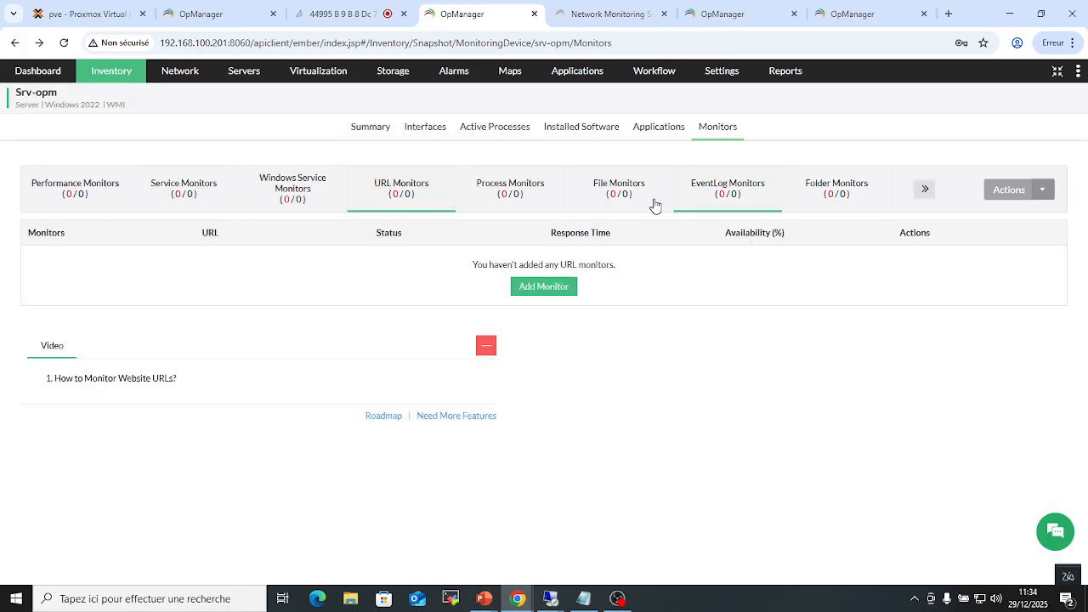
# Step: View Srv-opm's process monitors and examine the new file monitor form's existence, size, age and modification conditions
pyautogui.click(518, 205)
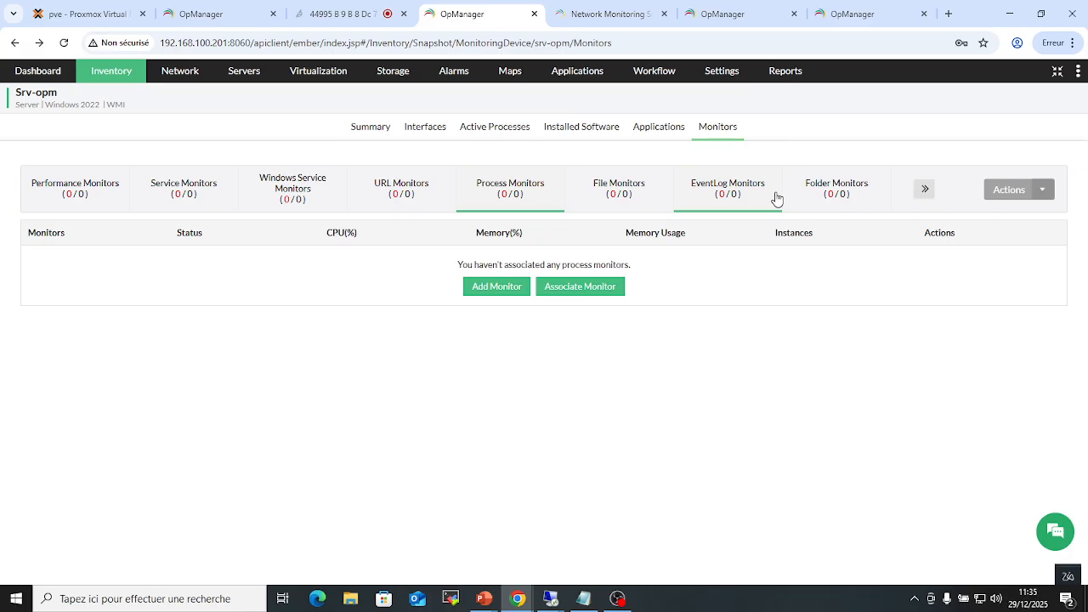
pyautogui.click(630, 204)
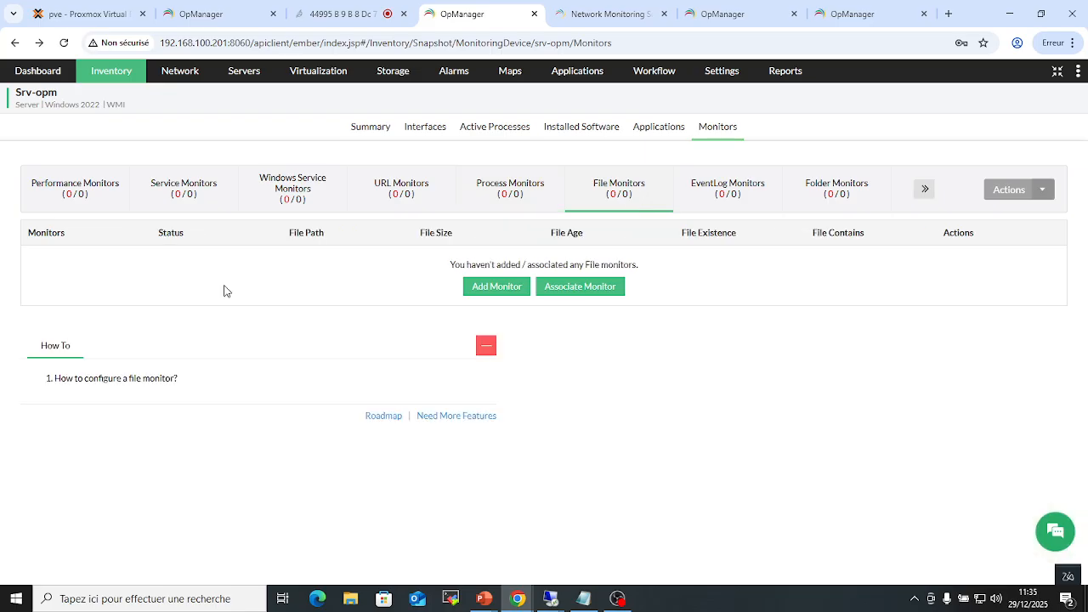
pyautogui.click(497, 287)
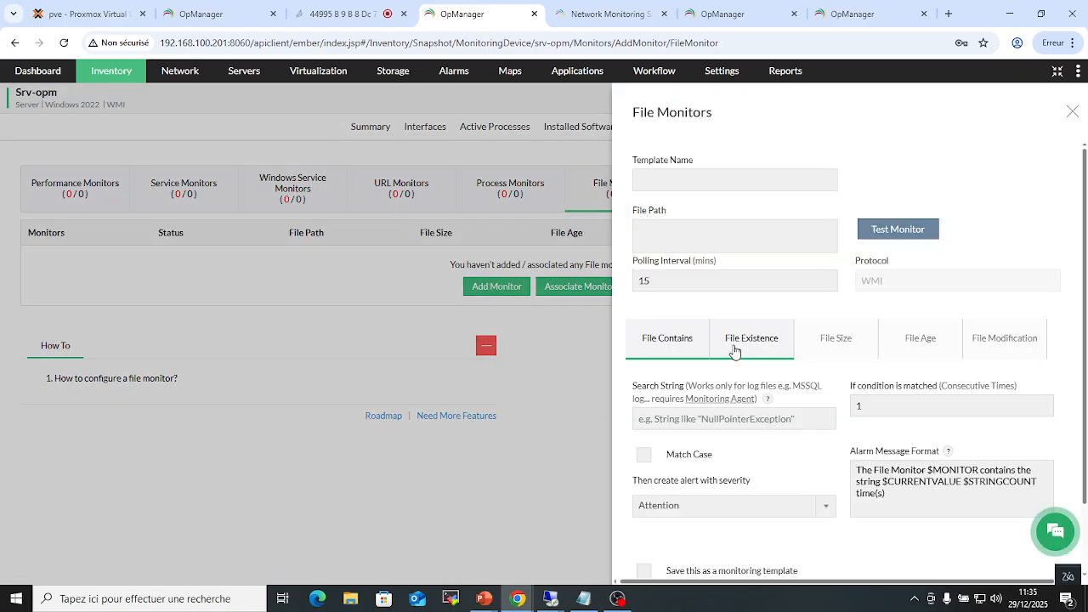
pyautogui.click(735, 349)
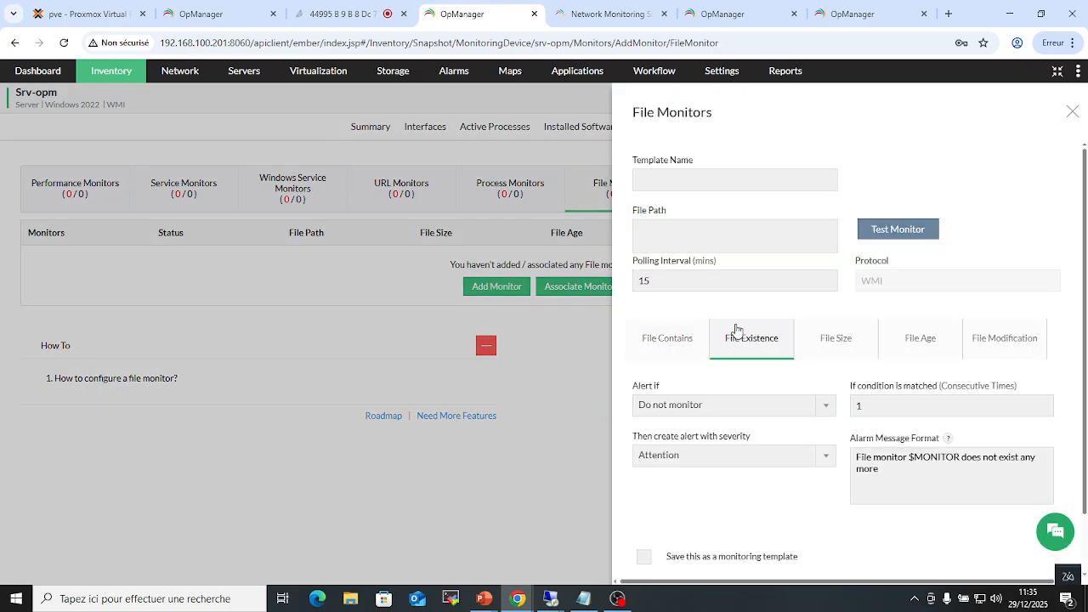
pyautogui.click(824, 339)
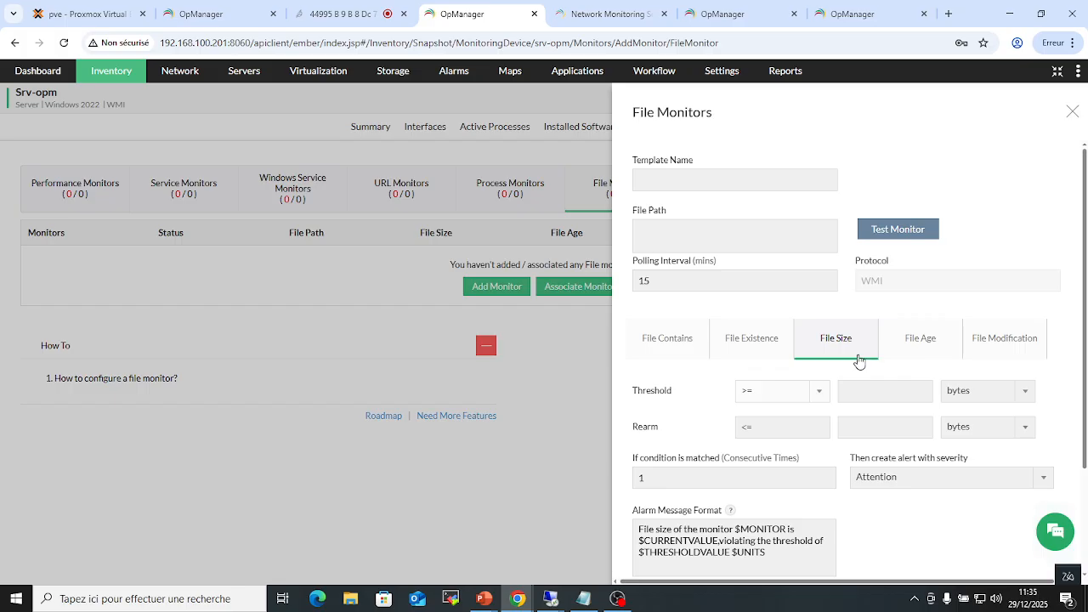
pyautogui.click(938, 344)
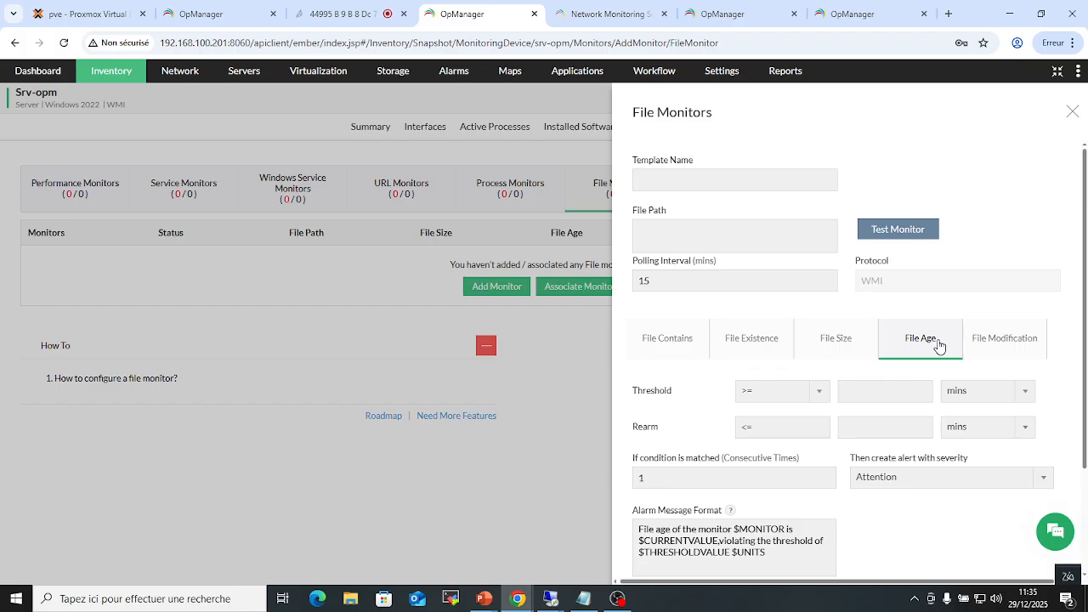
pyautogui.click(994, 341)
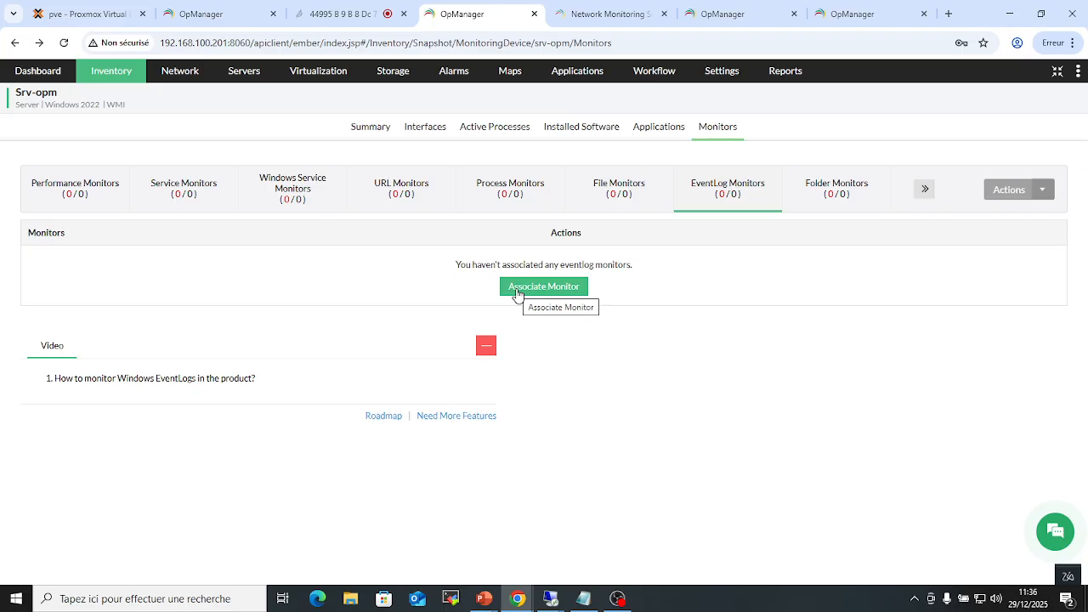
# Step: Look through the EventLog monitors that can be associated with Srv-opm, and view its folder and script monitor categories
pyautogui.click(517, 291)
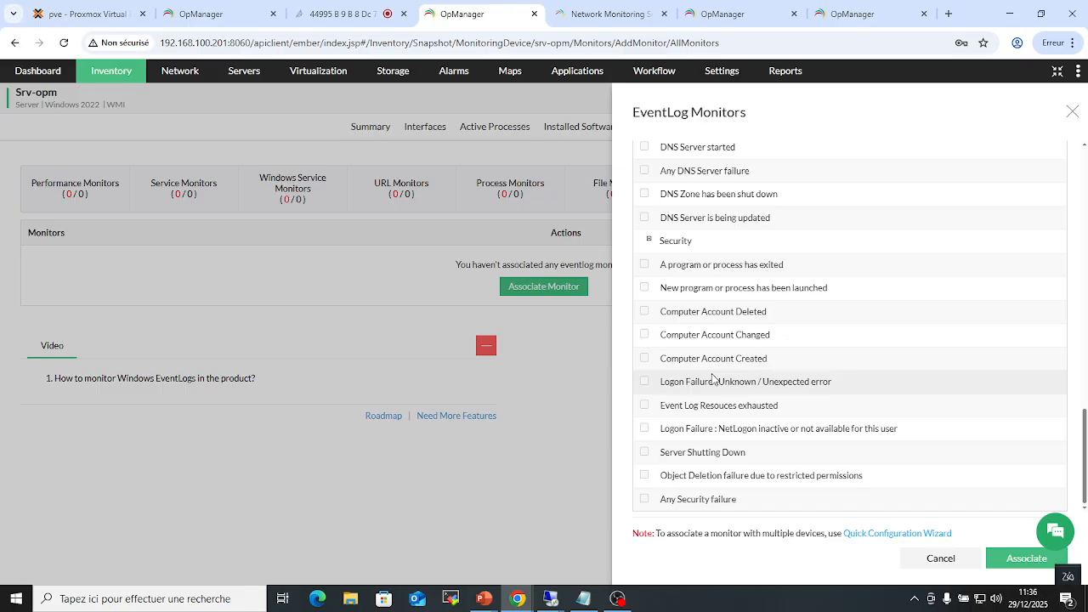
pyautogui.scroll(15, 953, 194)
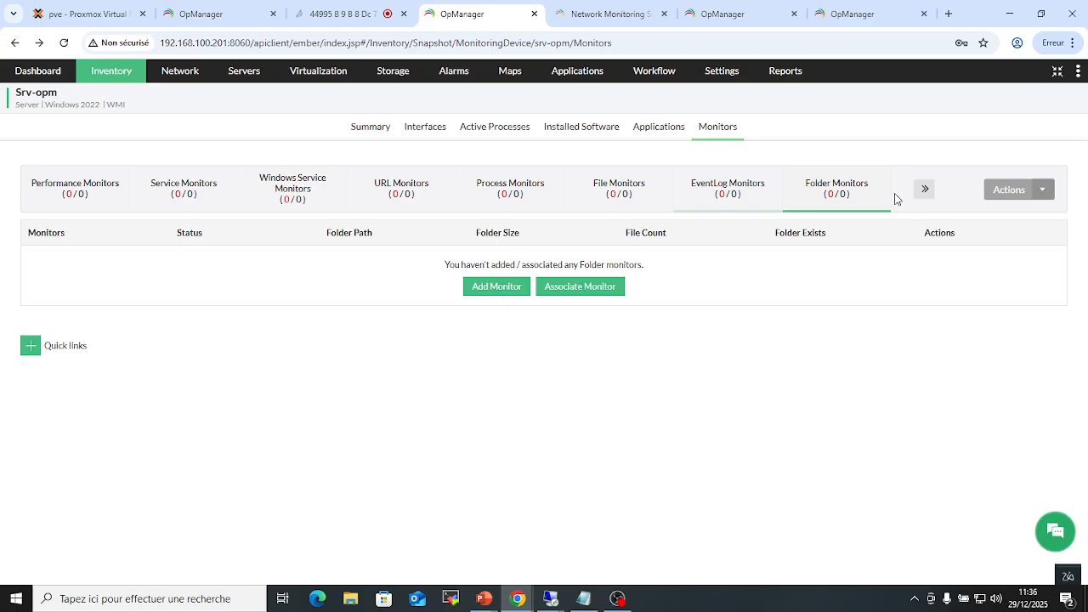
pyautogui.moveTo(923, 190)
pyautogui.click(913, 223)
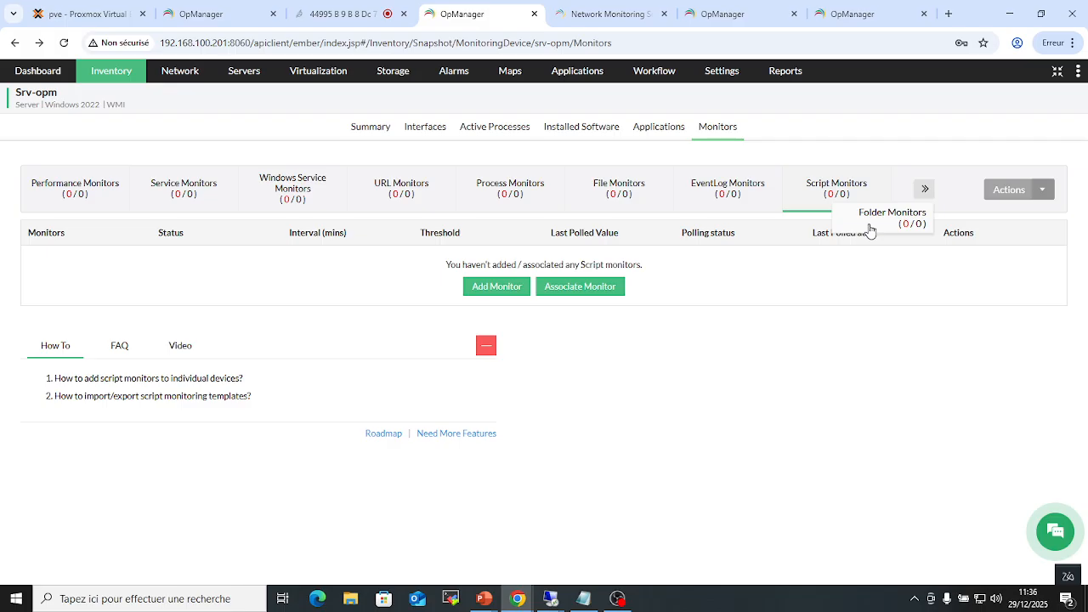
# Step: Return to Srv-opm's device summary, glance at the virtualization and storage categories, and open the local server's active alarms
pyautogui.click(370, 126)
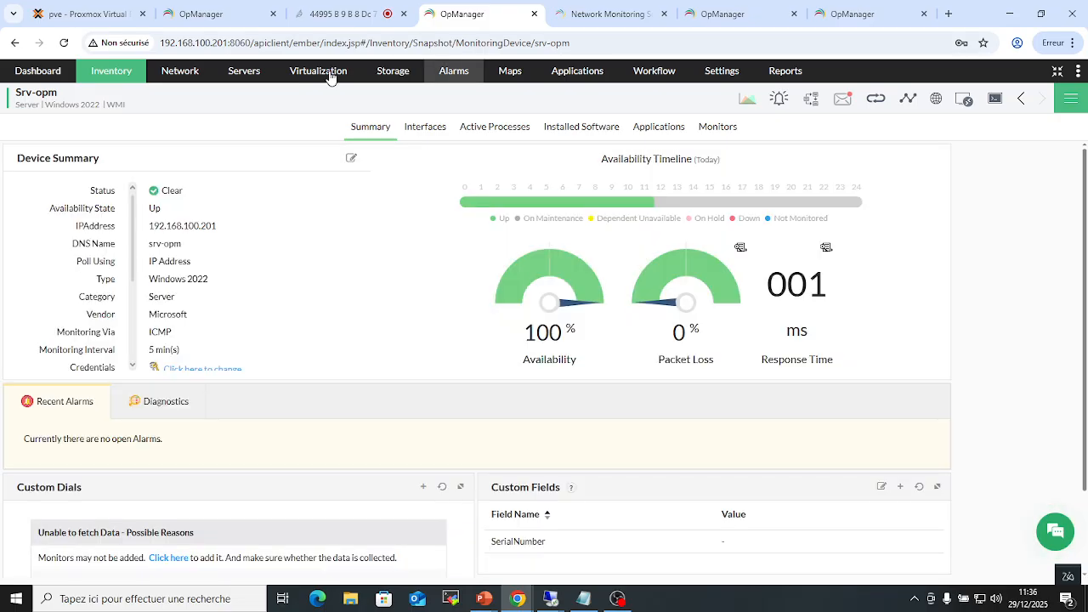
pyautogui.moveTo(328, 75)
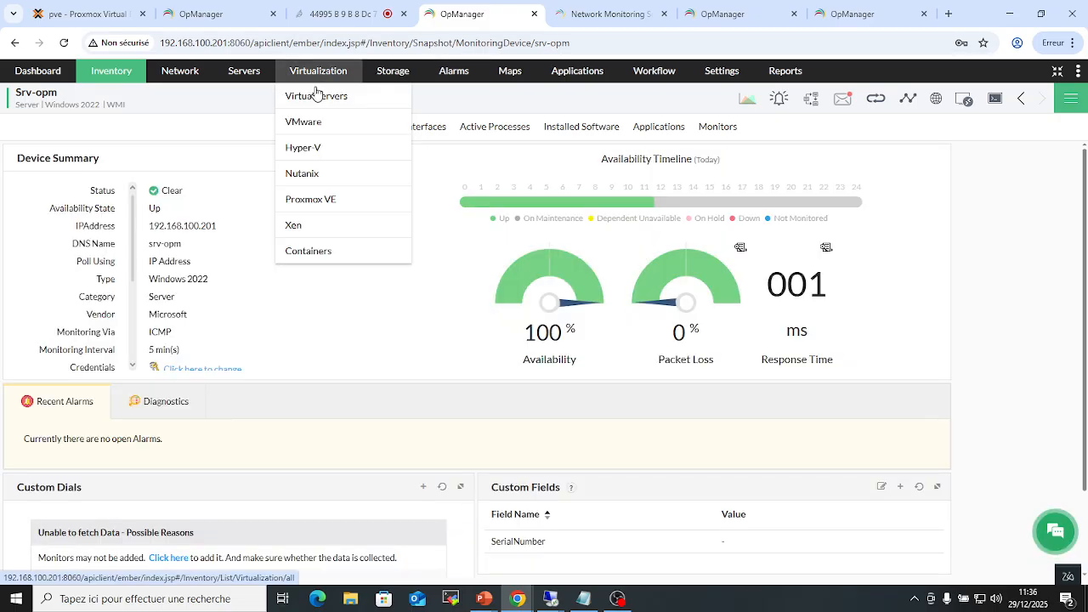
pyautogui.click(393, 75)
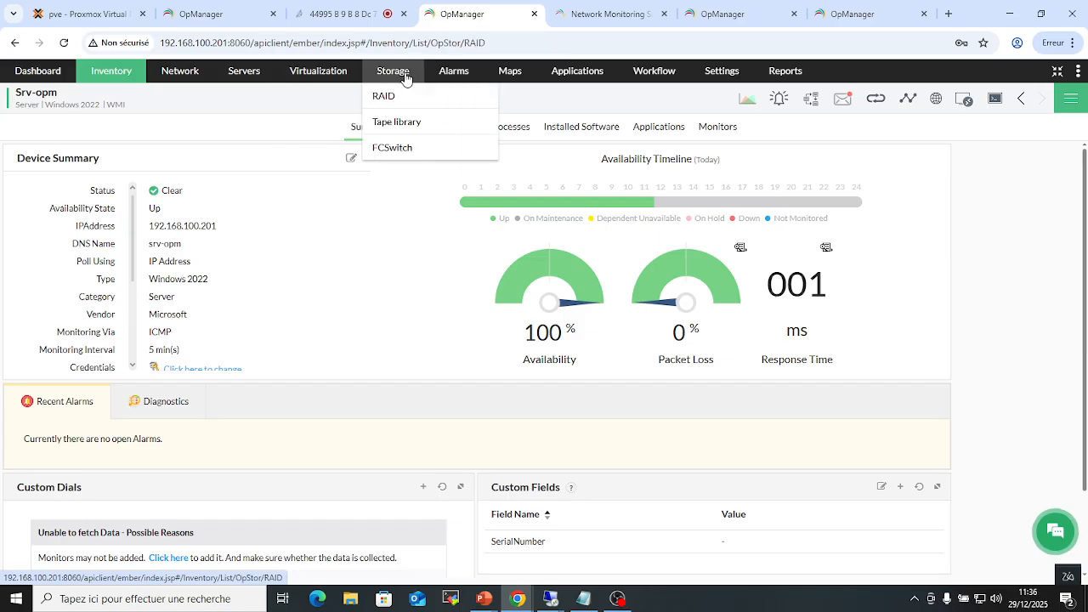
pyautogui.click(474, 77)
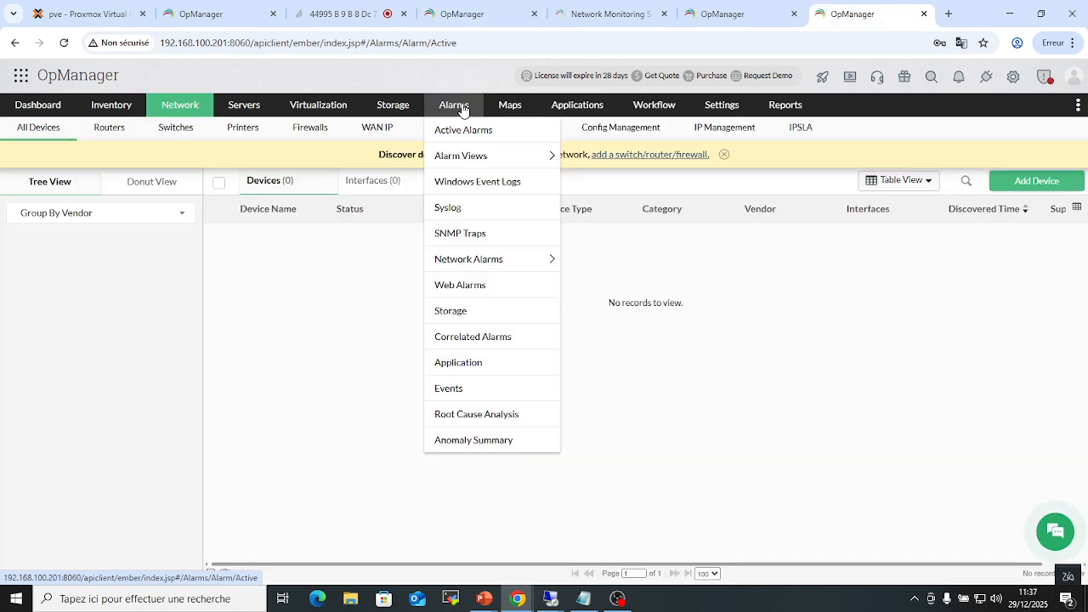
pyautogui.click(453, 104)
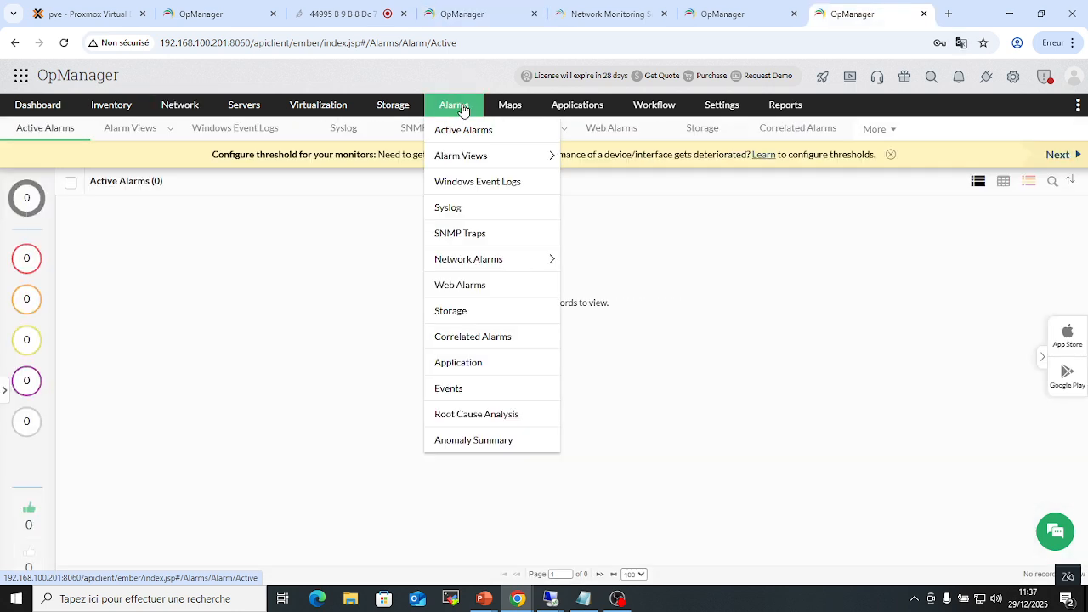
# Step: Switch to the OpManager online demo at demo.opmanager.com and open its list of active alarms
pyautogui.click(719, 14)
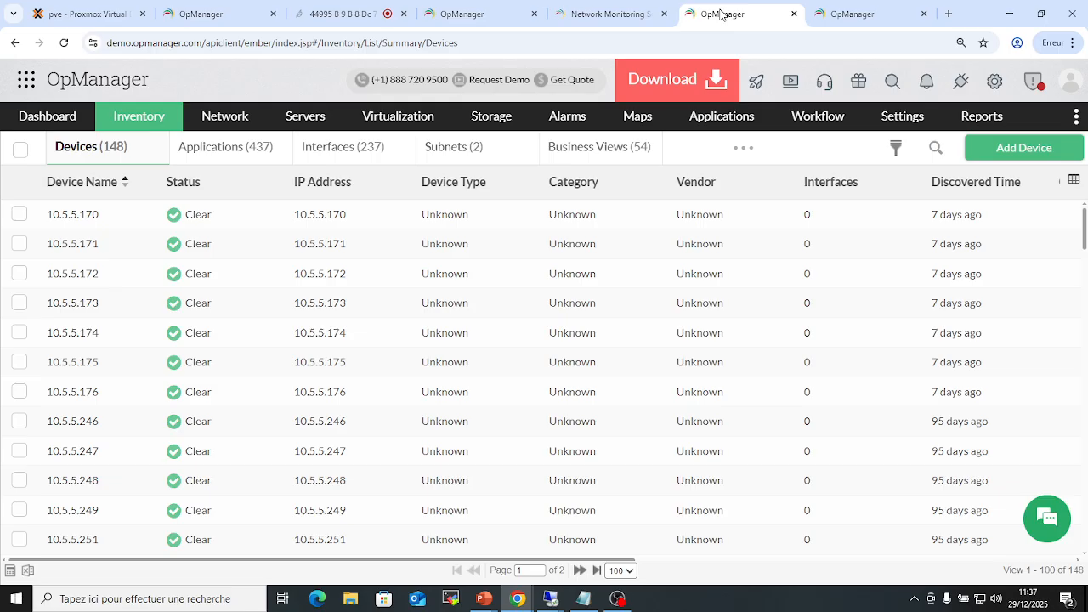
pyautogui.moveTo(517, 113)
pyautogui.hotkey('ctrl', '-')
pyautogui.hotkey('ctrl', '-')
pyautogui.hotkey('ctrl', '-')
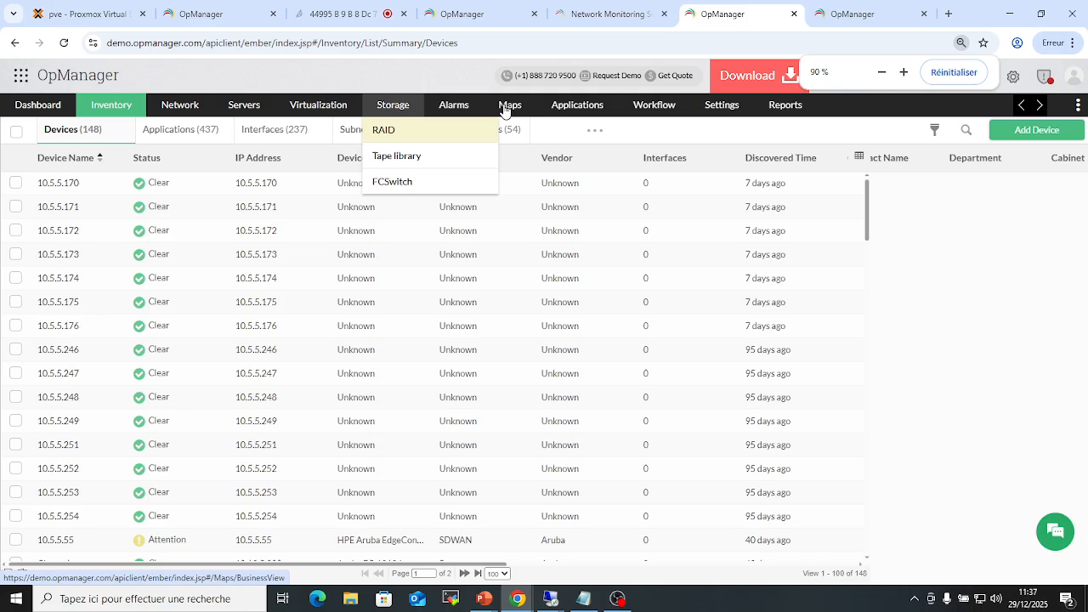
pyautogui.click(501, 111)
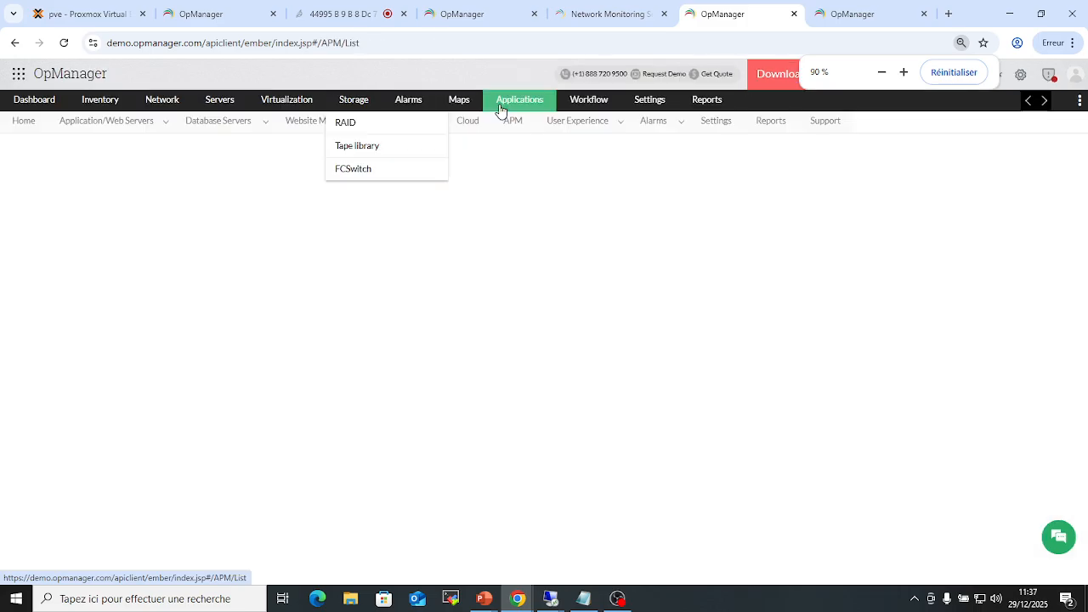
pyautogui.click(417, 102)
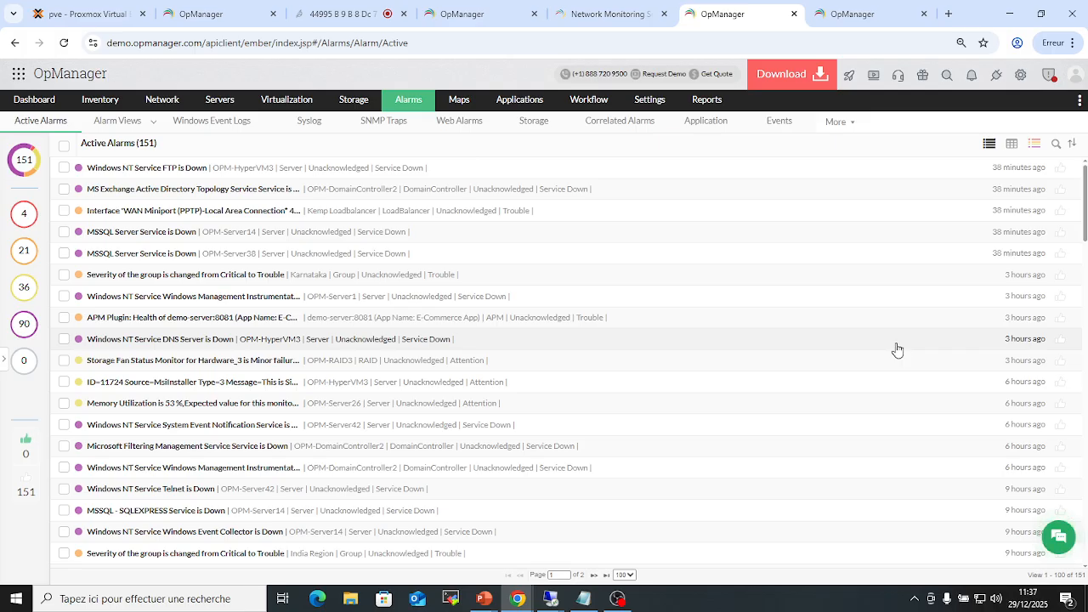
# Step: Filter the active alarms by the Critical, Trouble, Attention and Service Down severities
pyautogui.click(25, 164)
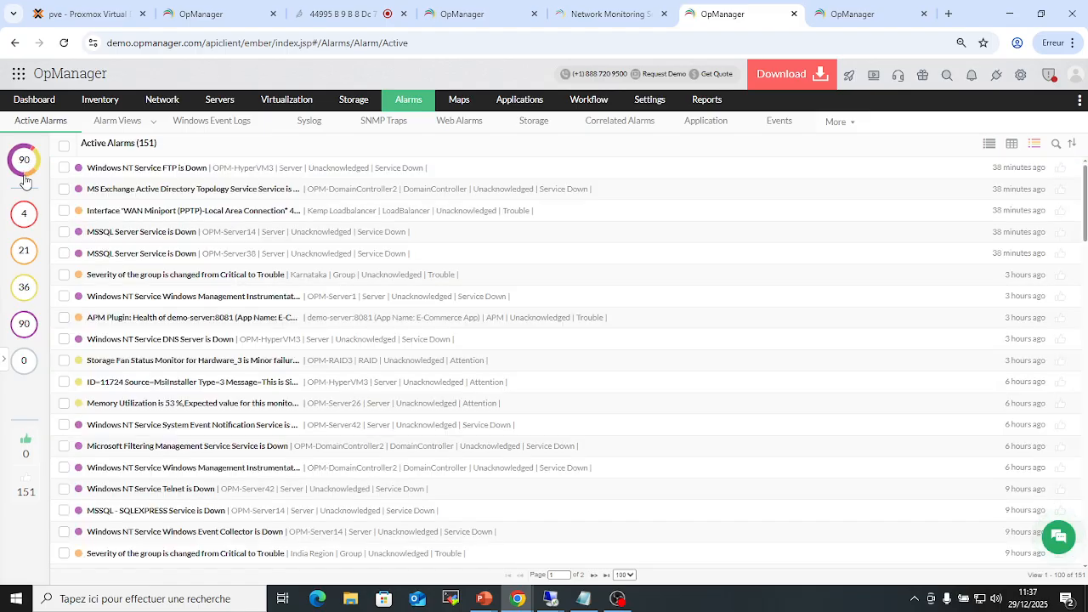
pyautogui.click(25, 164)
pyautogui.click(24, 217)
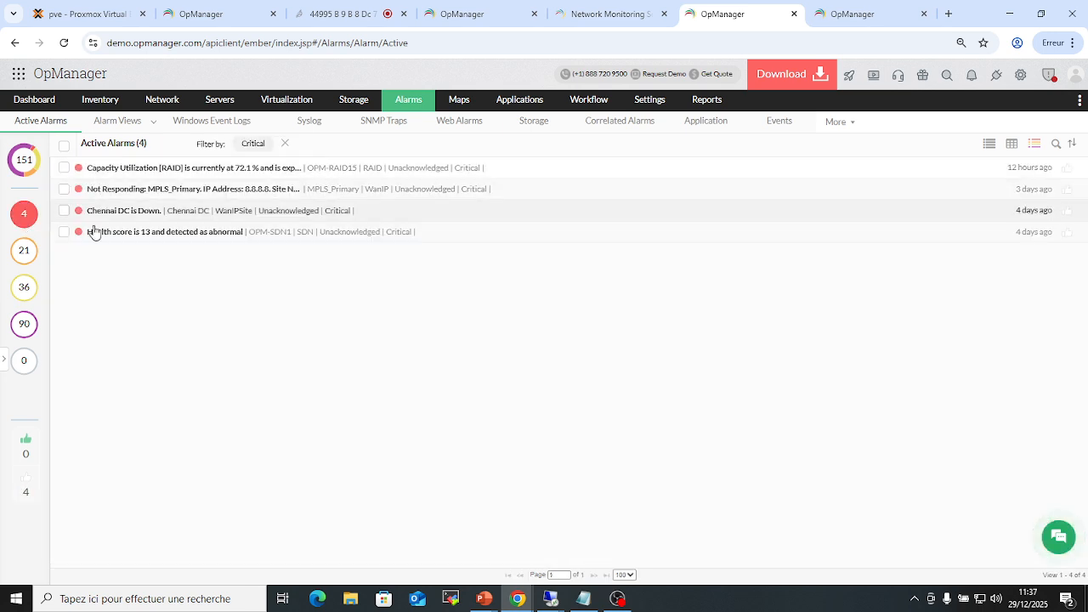
pyautogui.click(24, 255)
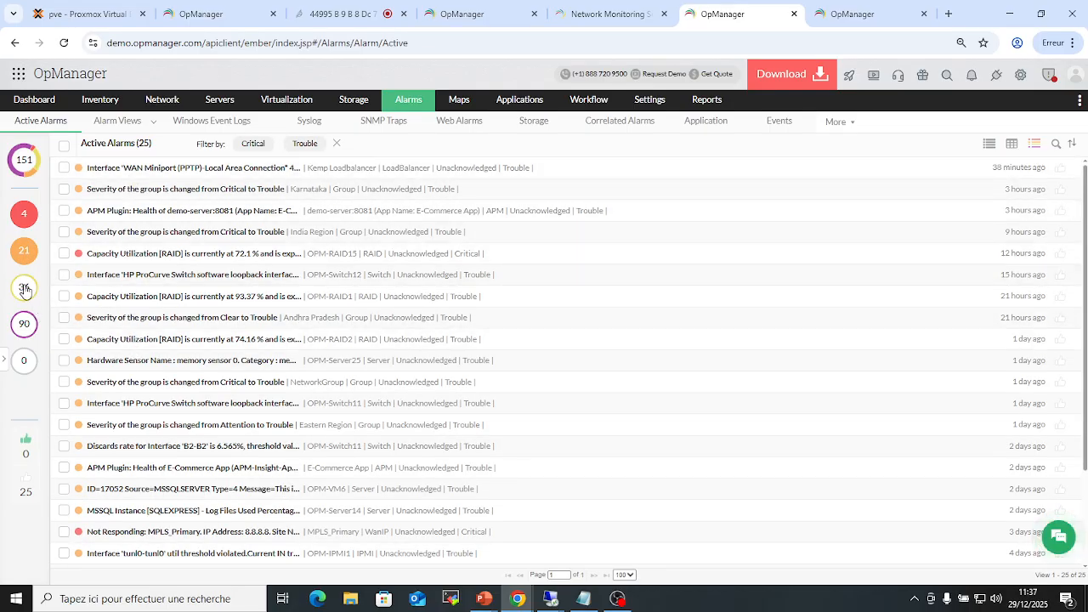
pyautogui.click(24, 289)
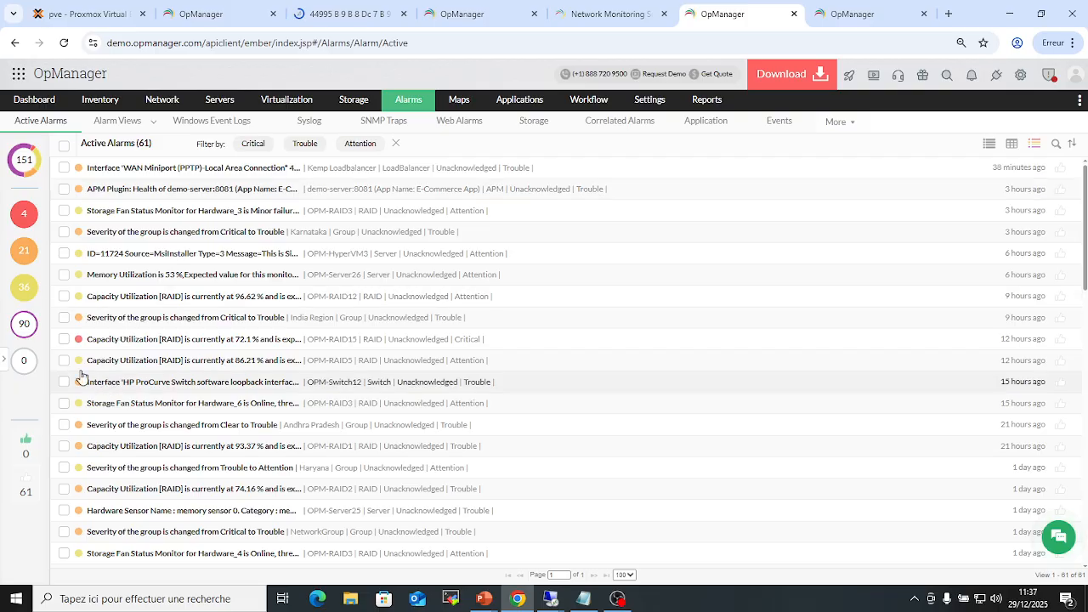
pyautogui.click(24, 323)
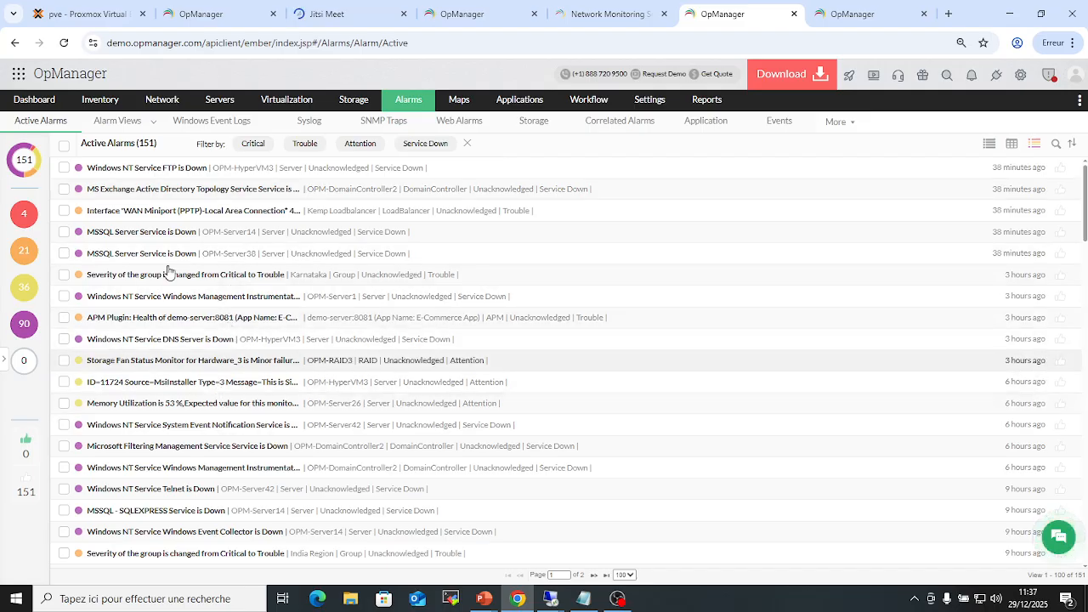
# Step: Open the Kemp Loadbalancer alarm for interface 'WAN Miniport (PPTP)-Local Area Connection* 4' and review its event history
pyautogui.click(116, 212)
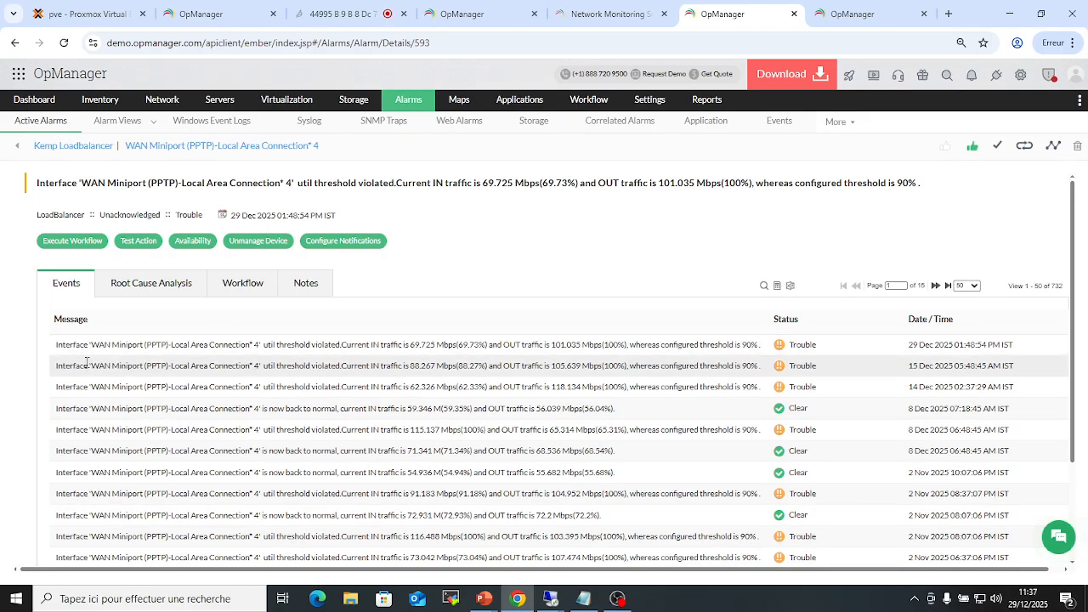
pyautogui.scroll(-3, 220, 414)
pyautogui.scroll(-5, 220, 415)
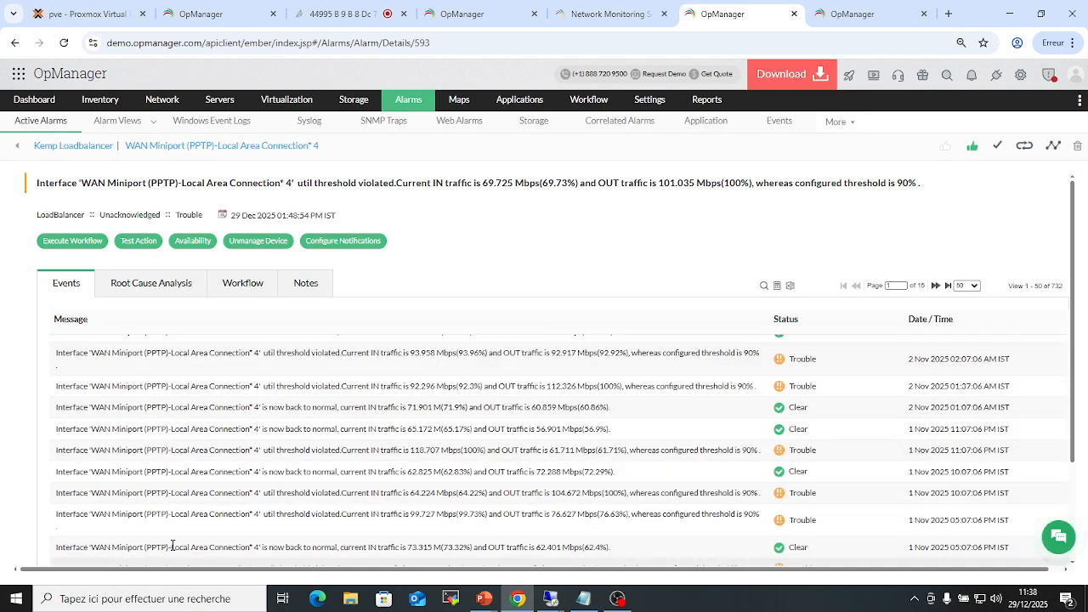
pyautogui.scroll(8, 299, 460)
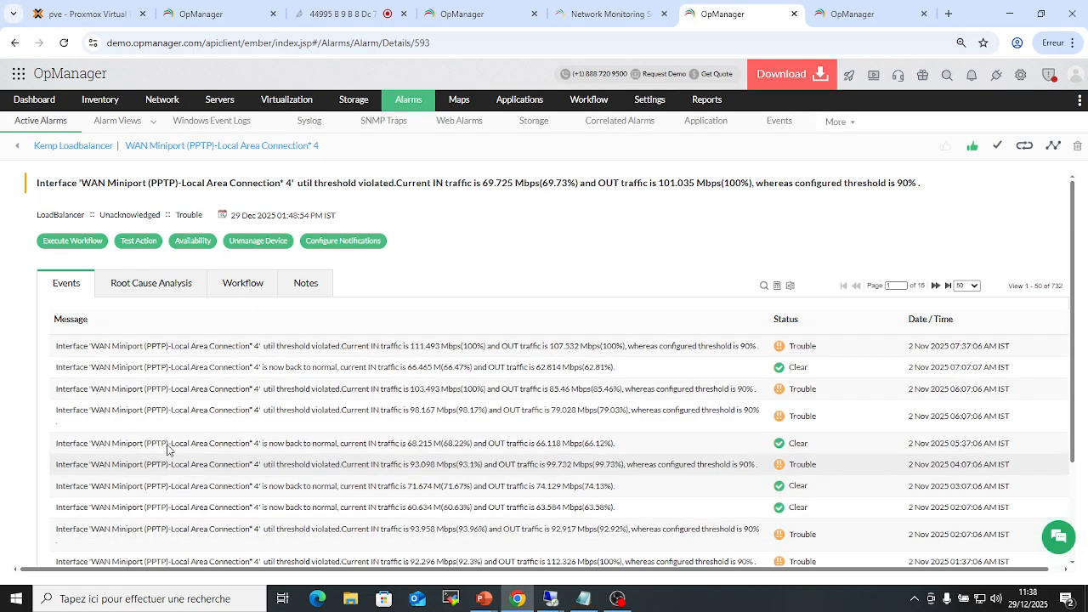
pyautogui.scroll(2, 247, 434)
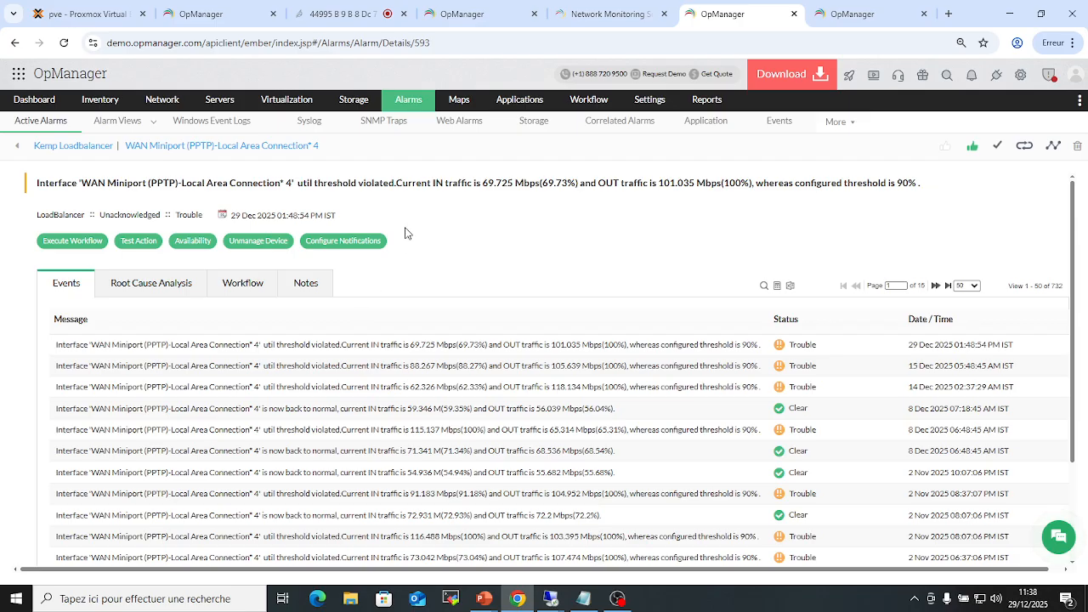
# Step: Open the online demo's maps overview and look at the available map types, including its 3D floor views
pyautogui.click(462, 104)
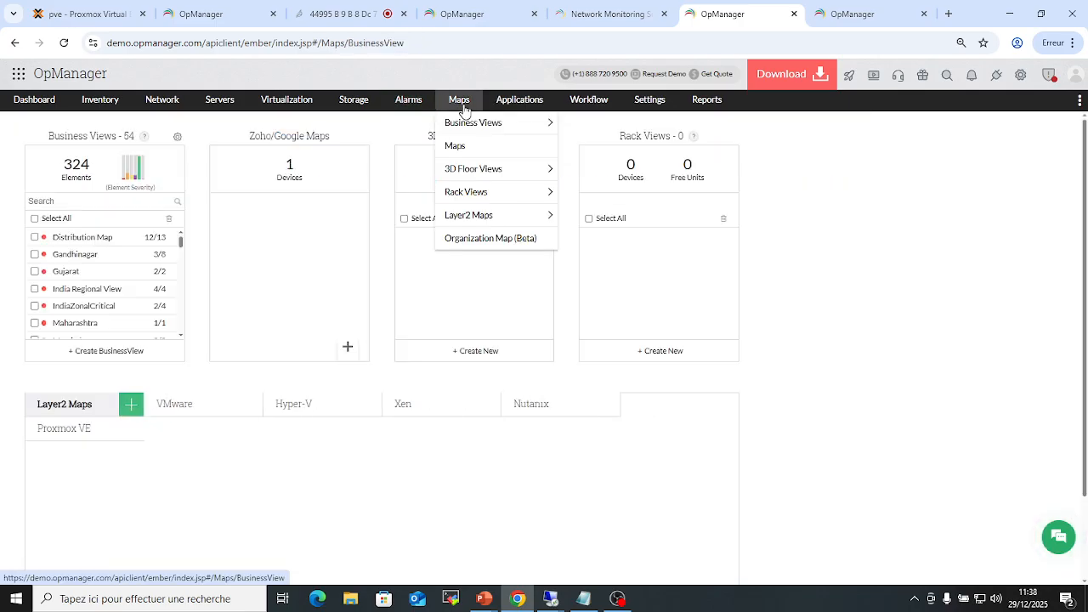
pyautogui.moveTo(463, 128)
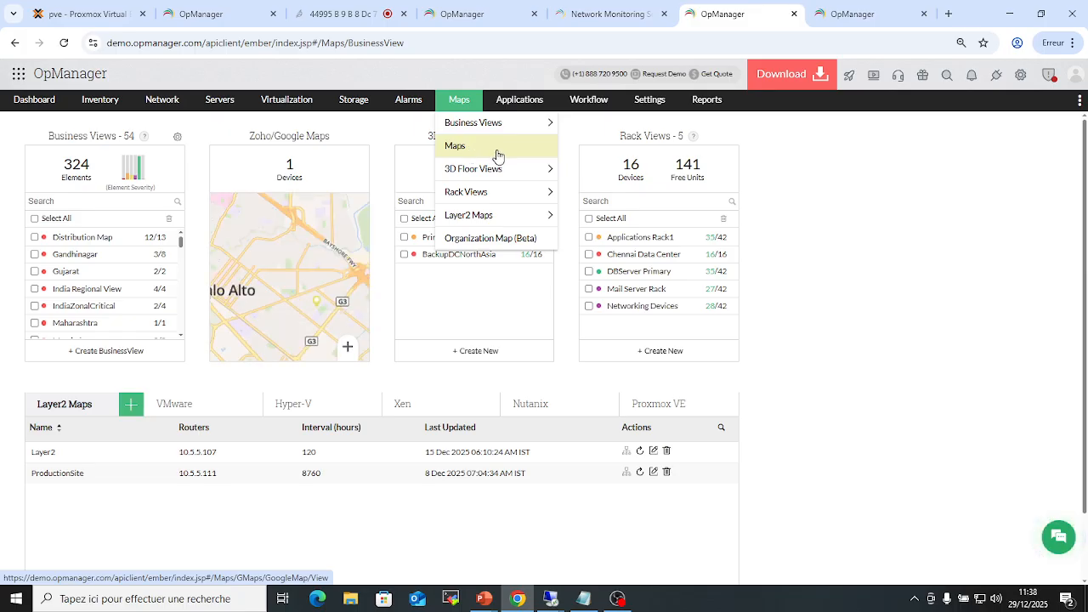
pyautogui.moveTo(496, 177)
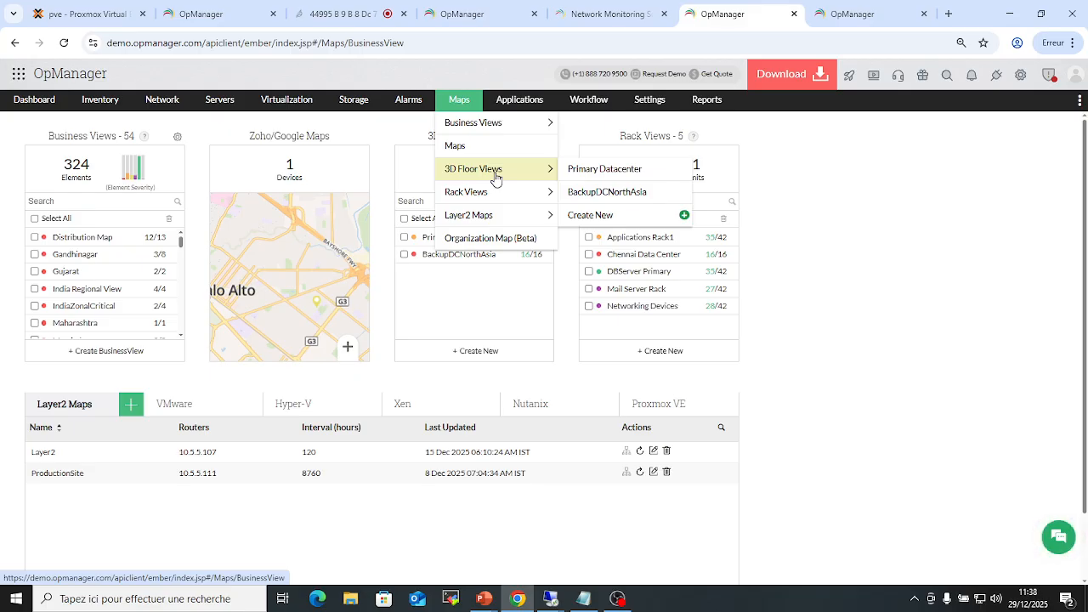
# Step: Switch to the local OpManager server and create a new 3D floor view named Datacenter1
pyautogui.click(599, 14)
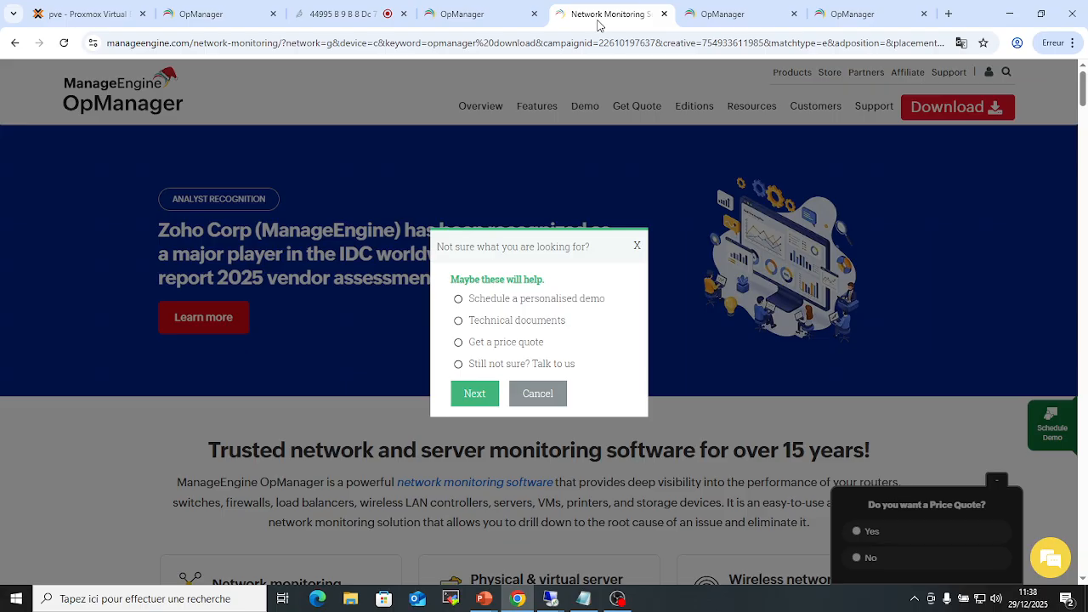
pyautogui.click(459, 15)
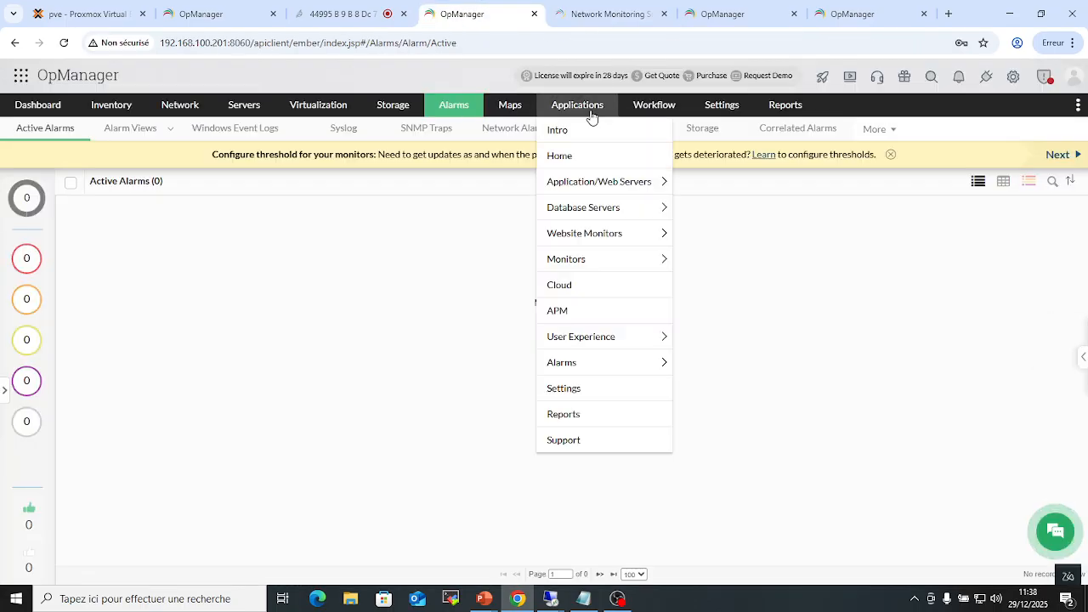
pyautogui.click(526, 109)
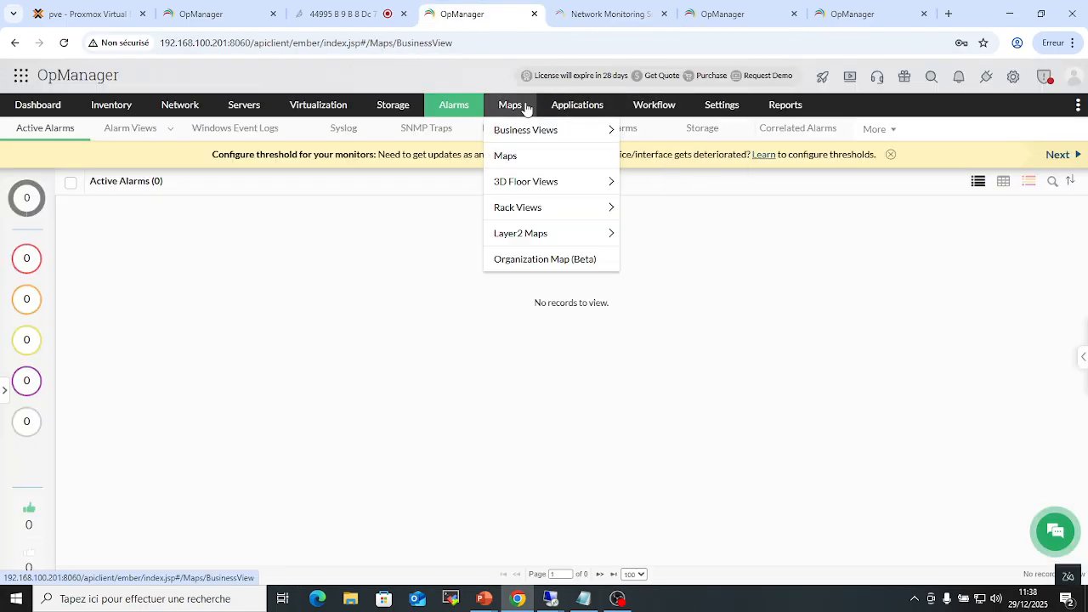
pyautogui.moveTo(544, 195)
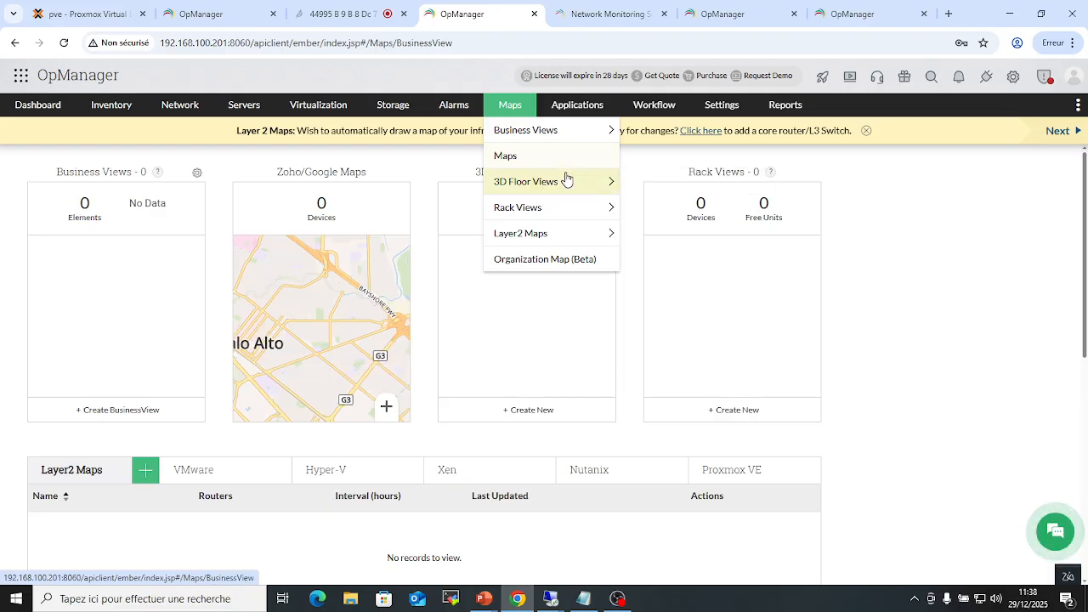
pyautogui.click(667, 192)
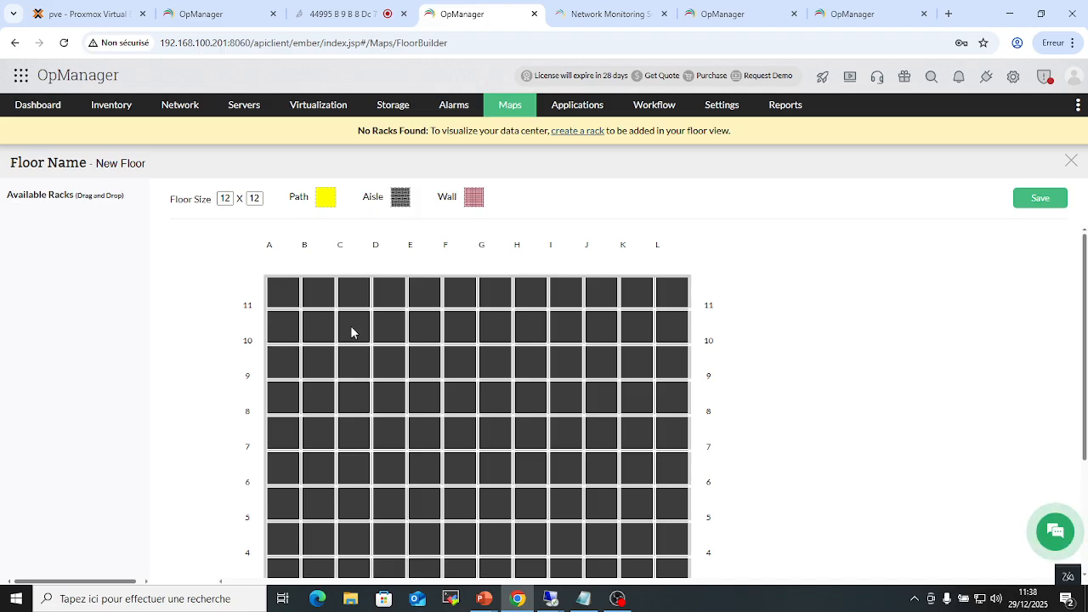
pyautogui.doubleClick(60, 164)
pyautogui.click(99, 162)
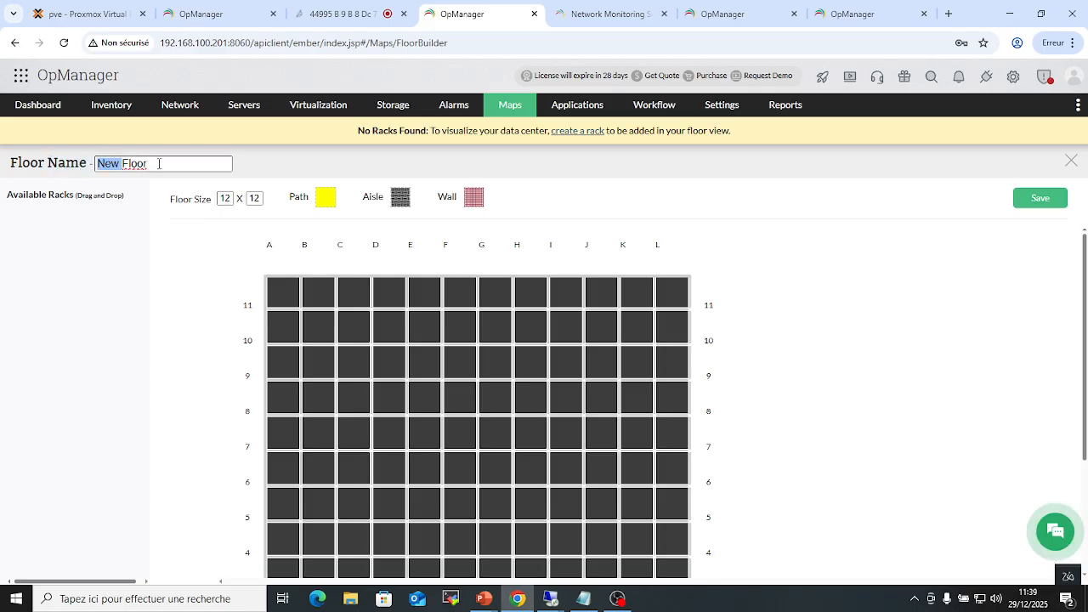
pyautogui.write('Datacenter1')
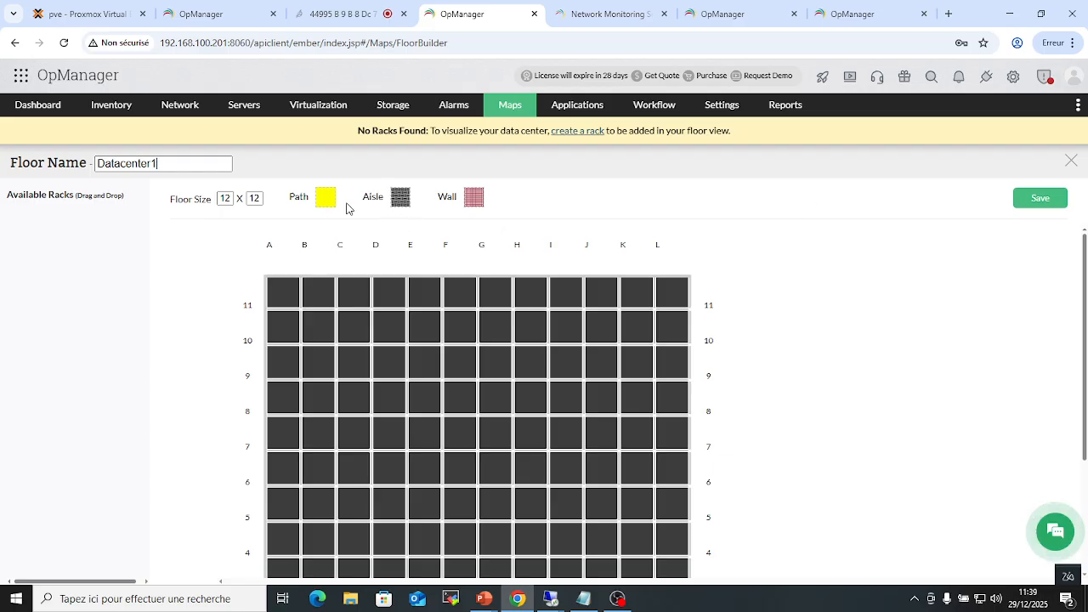
# Step: Place wall segments on the floor grid between columns D and E in rows 10 to 8, and between F and G in rows 10 and 9
pyautogui.moveTo(474, 198); pyautogui.dragTo(425, 371)
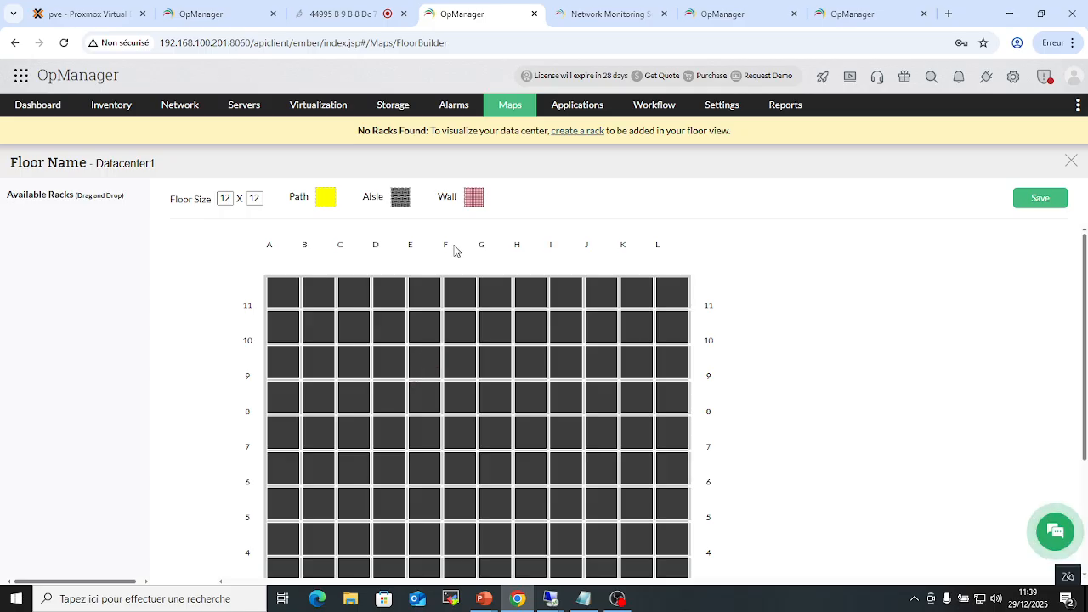
pyautogui.moveTo(473, 198); pyautogui.dragTo(420, 401)
pyautogui.moveTo(474, 198); pyautogui.dragTo(406, 357)
pyautogui.moveTo(469, 193); pyautogui.dragTo(403, 319)
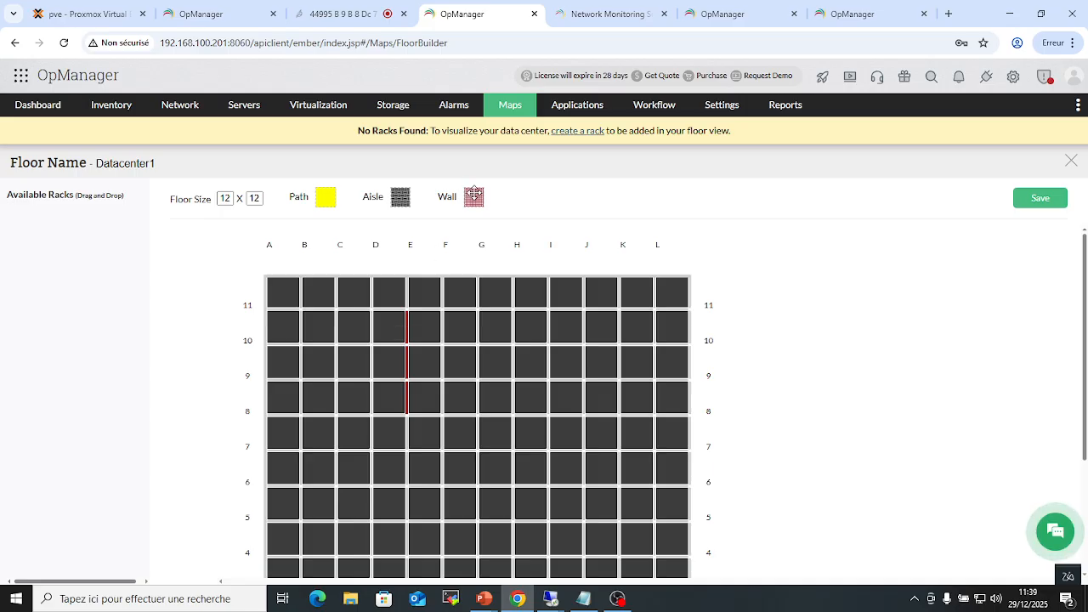
pyautogui.moveTo(474, 195); pyautogui.dragTo(478, 323)
pyautogui.moveTo(478, 201); pyautogui.dragTo(478, 359)
# Step: Add aisle tiles in column H at rows 9 and 8, and path tiles in row 4 at columns C and D
pyautogui.moveTo(406, 198); pyautogui.dragTo(524, 359)
pyautogui.moveTo(399, 197); pyautogui.dragTo(513, 396)
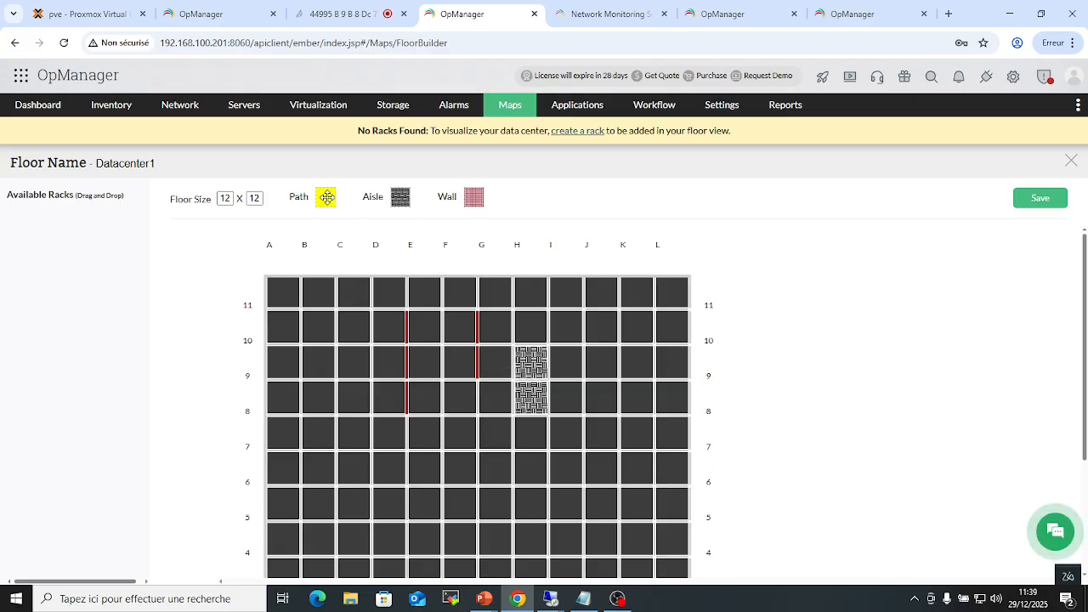
pyautogui.moveTo(325, 197); pyautogui.dragTo(345, 519)
pyautogui.moveTo(326, 197); pyautogui.dragTo(395, 540)
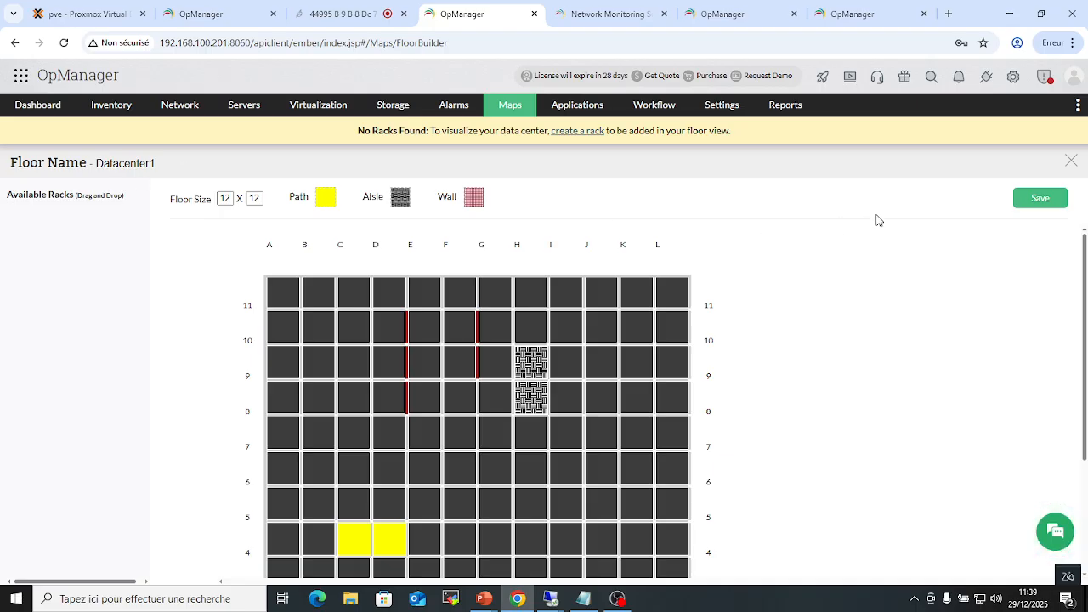
# Step: Save the Datacenter1 floor and inspect its 3D view before returning to the 2D view
pyautogui.click(1050, 204)
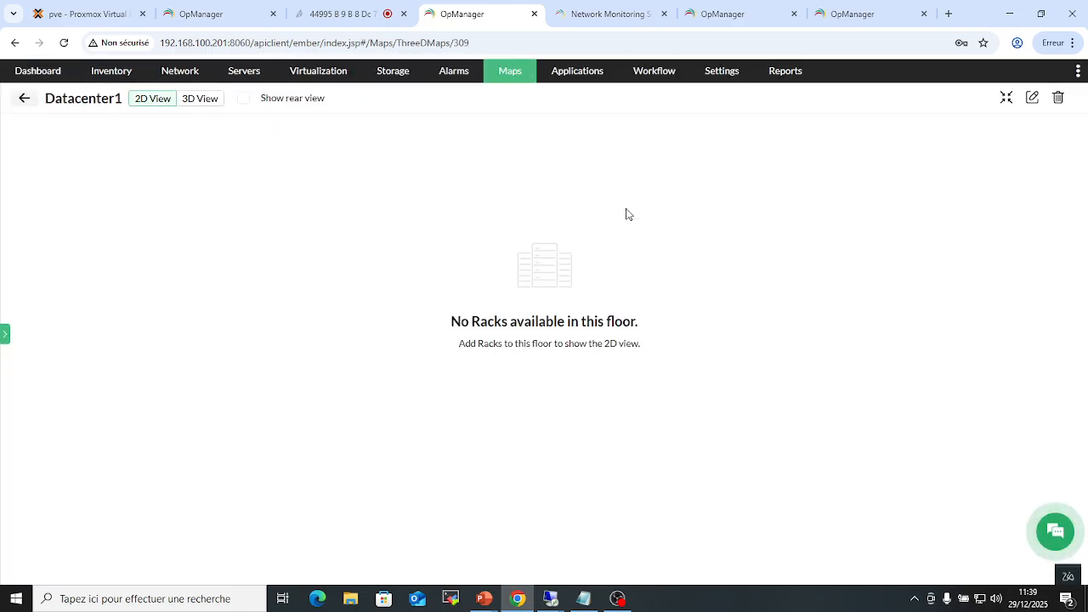
pyautogui.click(200, 99)
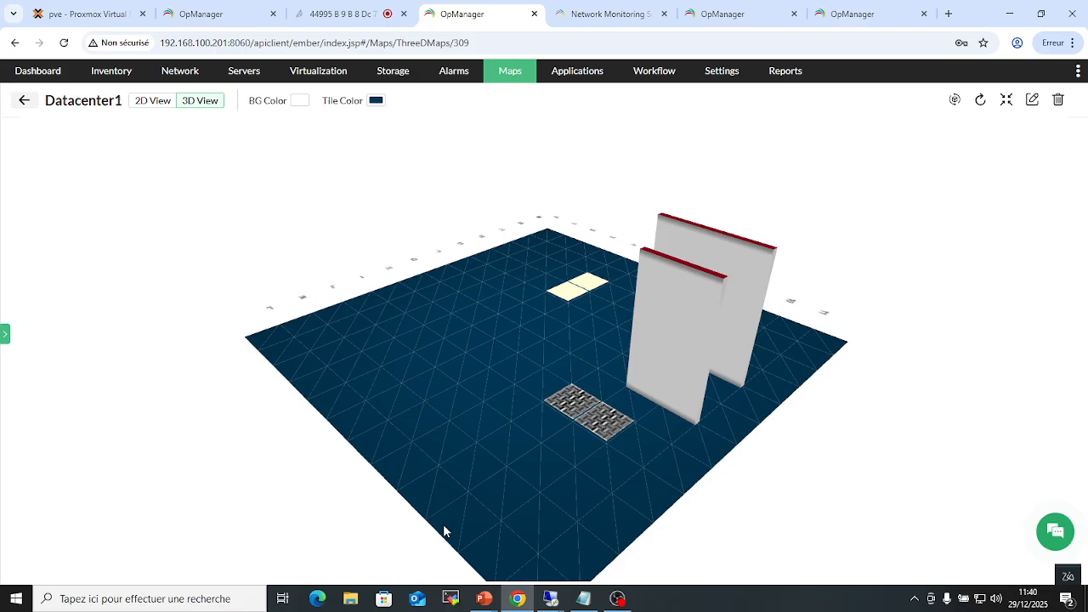
pyautogui.click(153, 101)
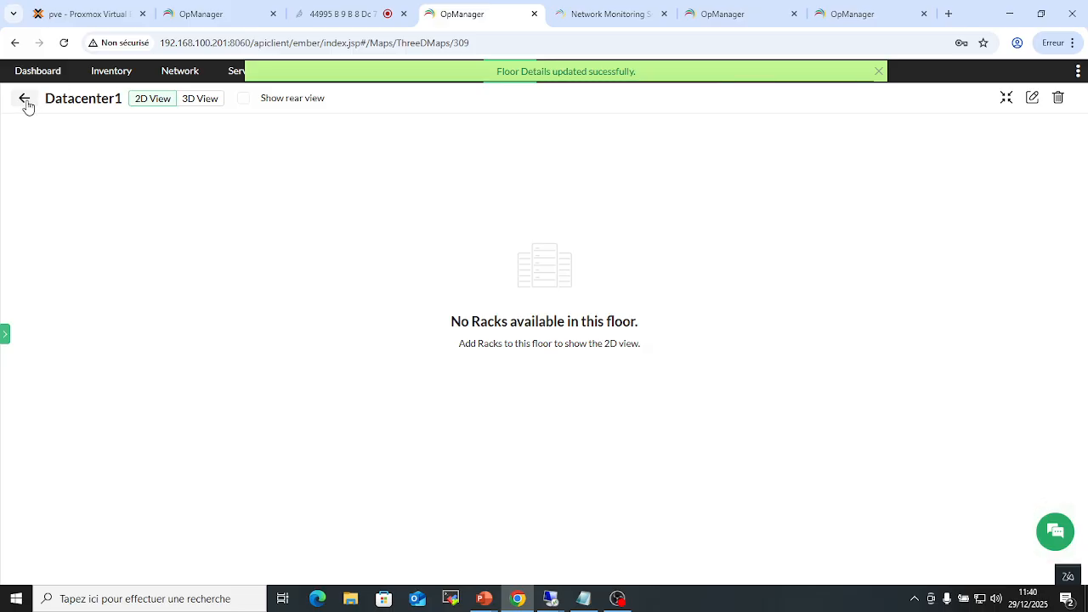
# Step: Start a new rack view and review its unit count and Rear View settings, leaving Rear View off
pyautogui.click(510, 71)
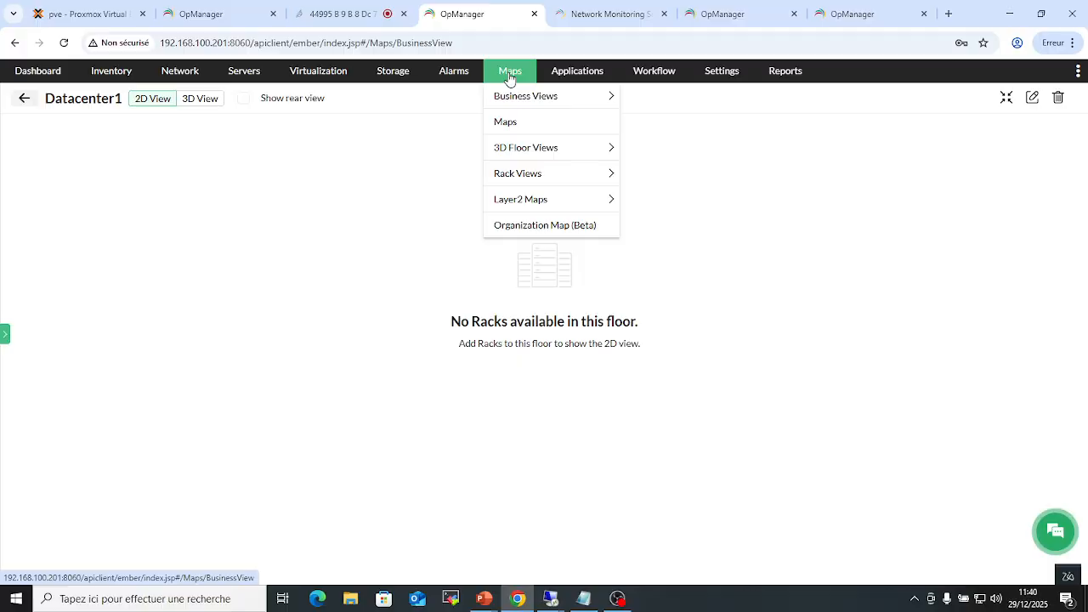
pyautogui.moveTo(526, 213)
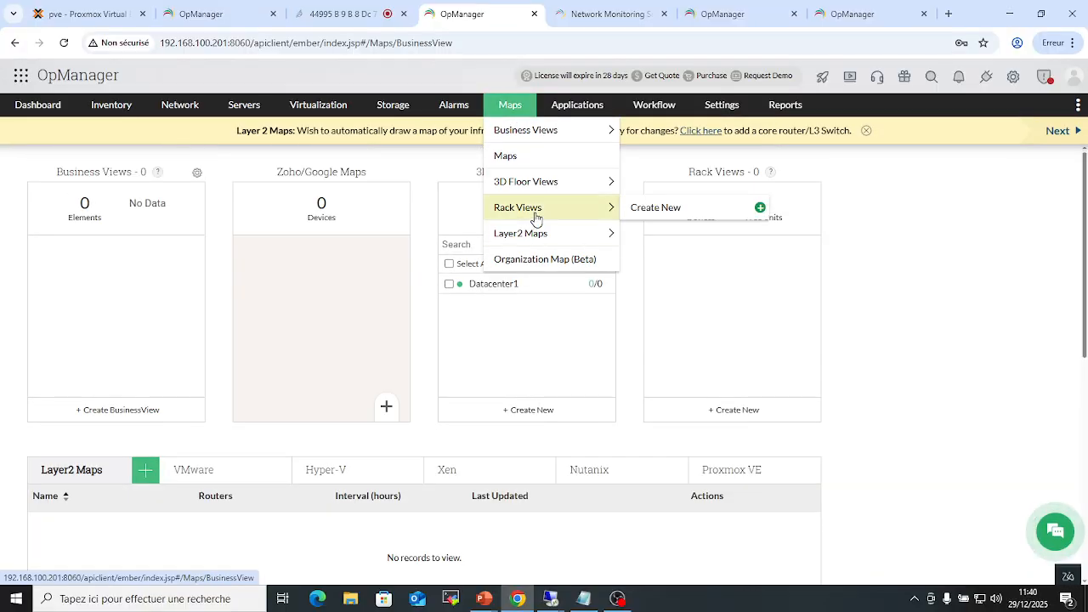
pyautogui.click(667, 208)
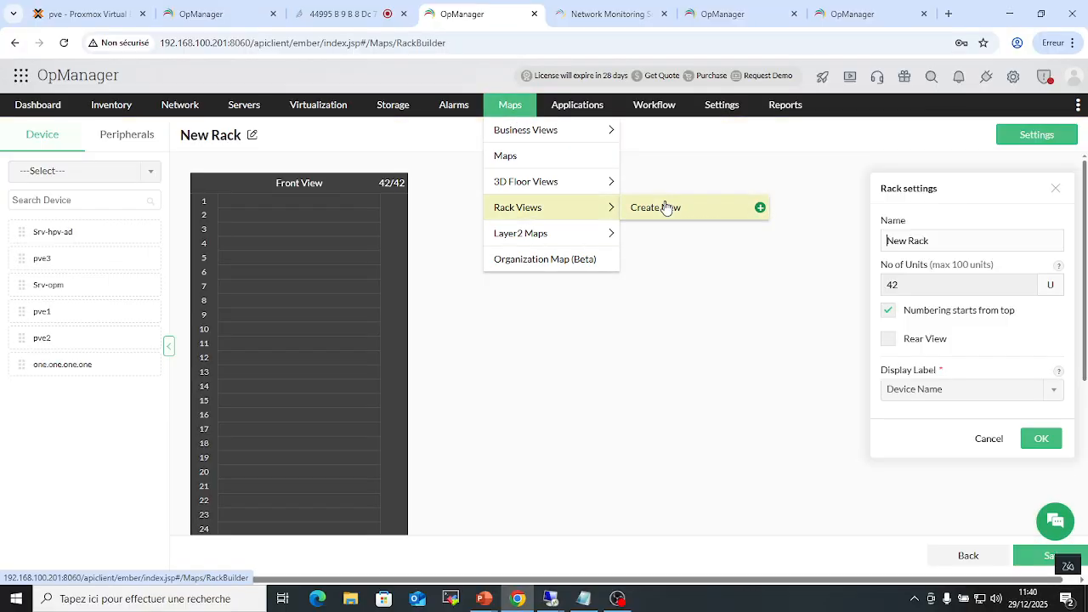
pyautogui.click(692, 337)
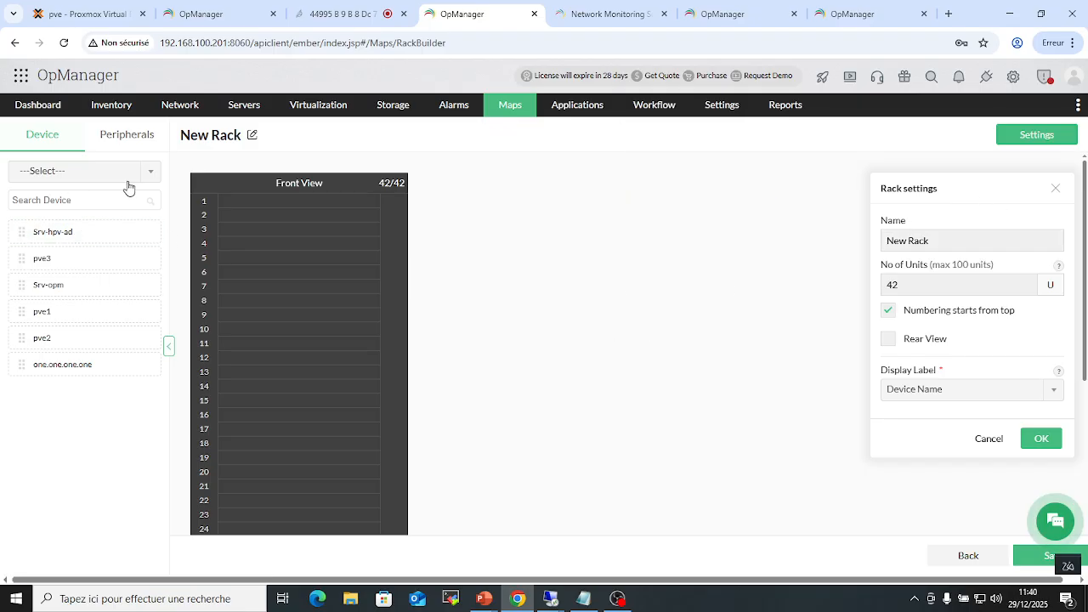
pyautogui.moveTo(925, 284); pyautogui.dragTo(859, 286)
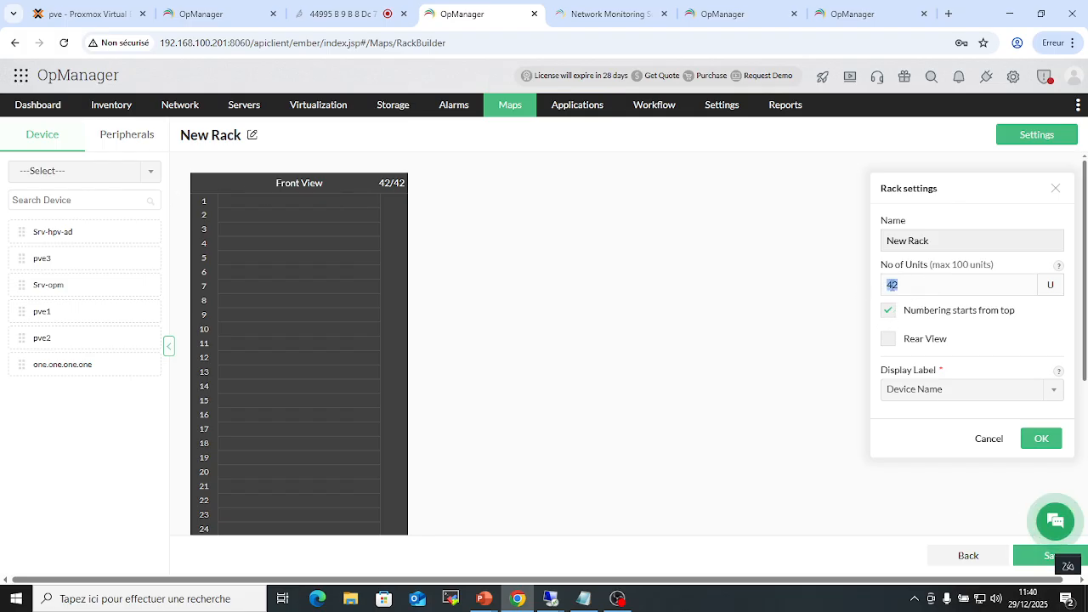
pyautogui.click(889, 340)
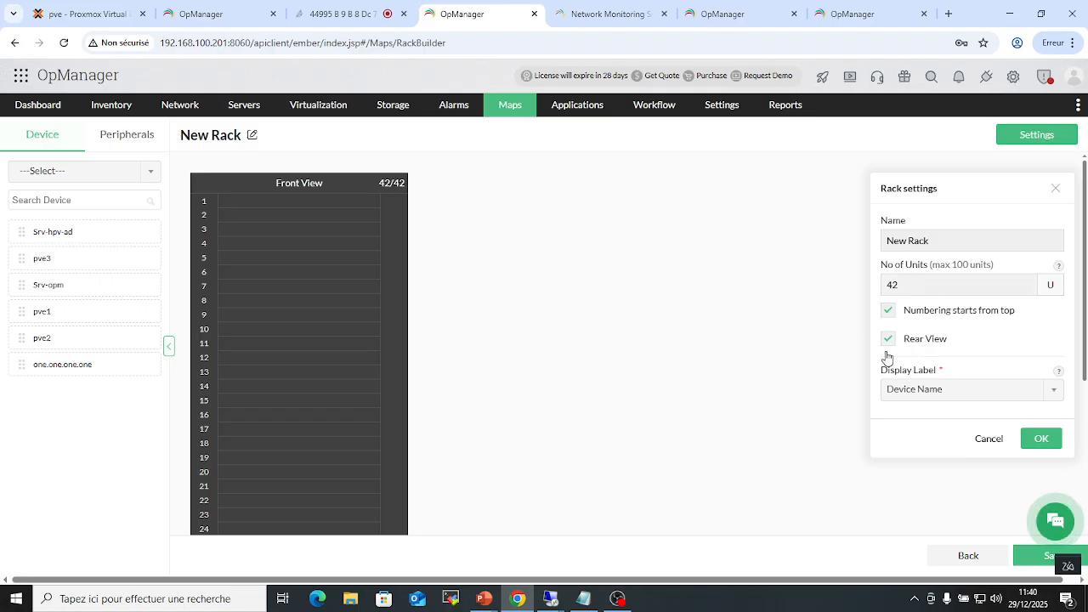
pyautogui.click(887, 343)
# Step: Mount Srv-hpv-ad, pve1, Srv-opm, pve3, pve2 and one.one.one.one in rack units 11, 13, 17, 23, 28 and 32 respectively
pyautogui.scroll(-3, 341, 339)
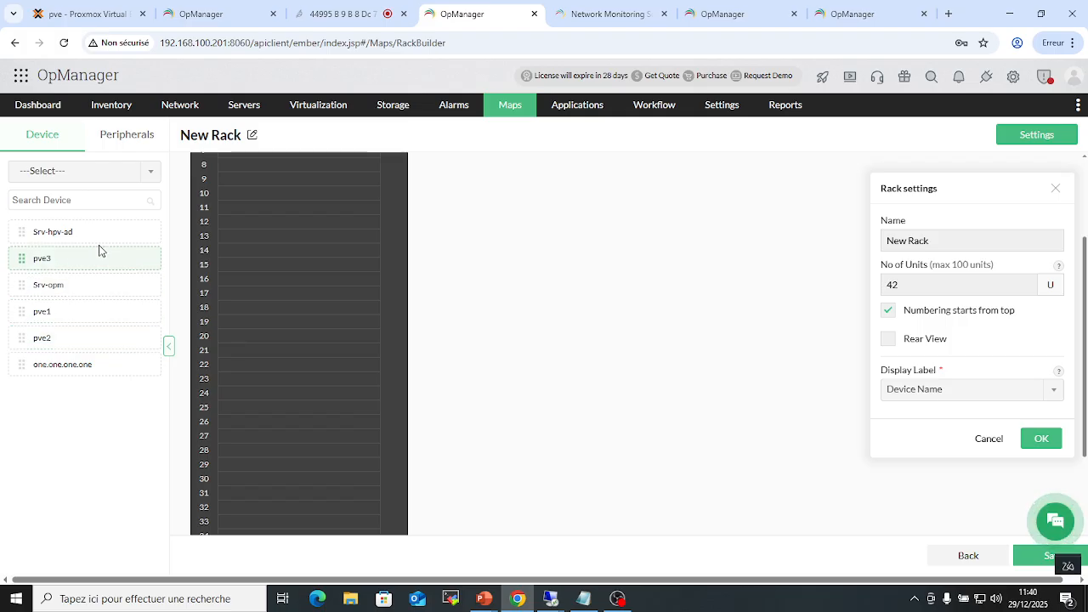
pyautogui.moveTo(51, 286); pyautogui.dragTo(257, 299)
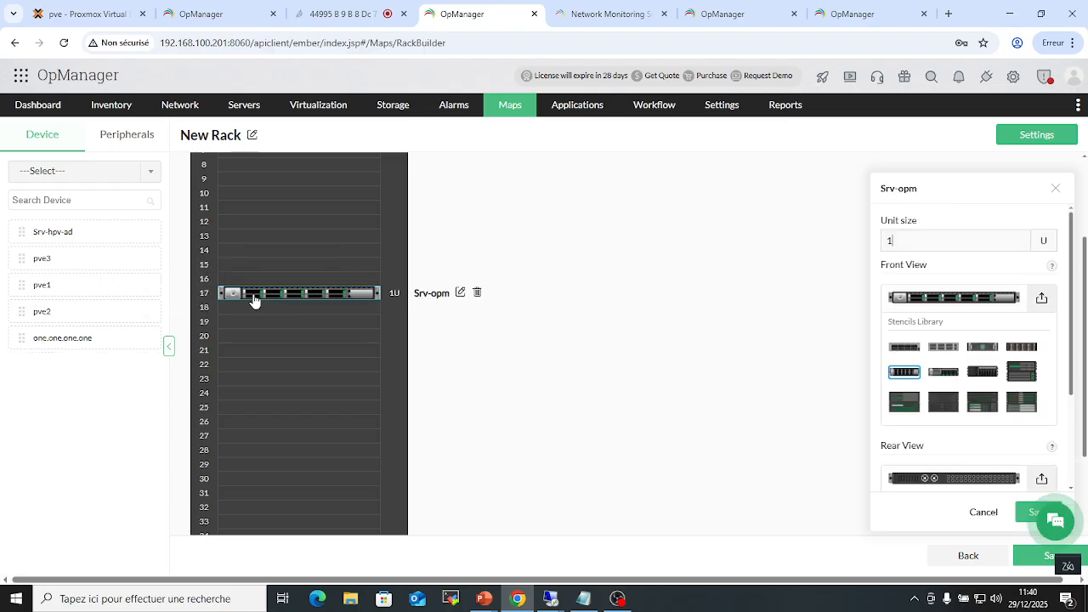
pyautogui.moveTo(53, 259); pyautogui.dragTo(286, 388)
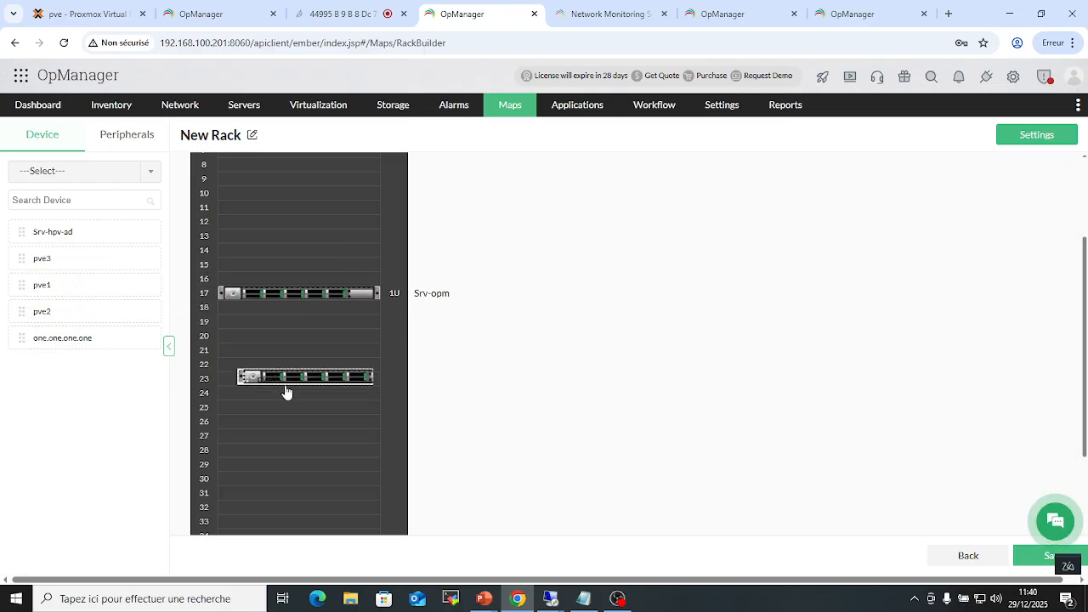
pyautogui.moveTo(91, 285); pyautogui.dragTo(311, 449)
pyautogui.moveTo(59, 254); pyautogui.dragTo(280, 236)
pyautogui.moveTo(43, 230); pyautogui.dragTo(263, 211)
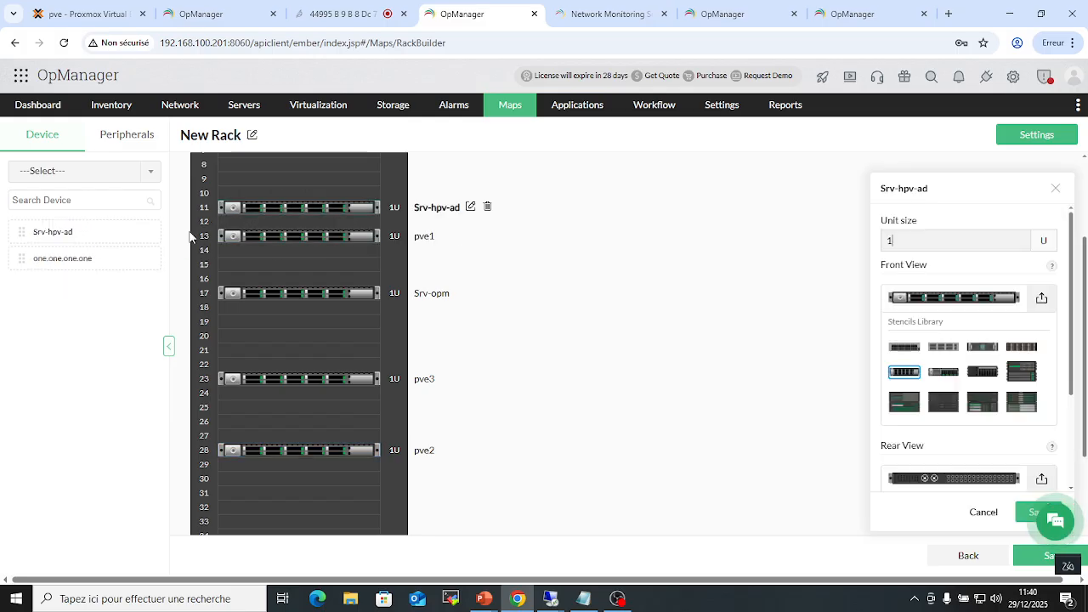
pyautogui.moveTo(51, 232); pyautogui.dragTo(294, 504)
# Step: Rename the rack as RACK1 and save it
pyautogui.moveTo(179, 104)
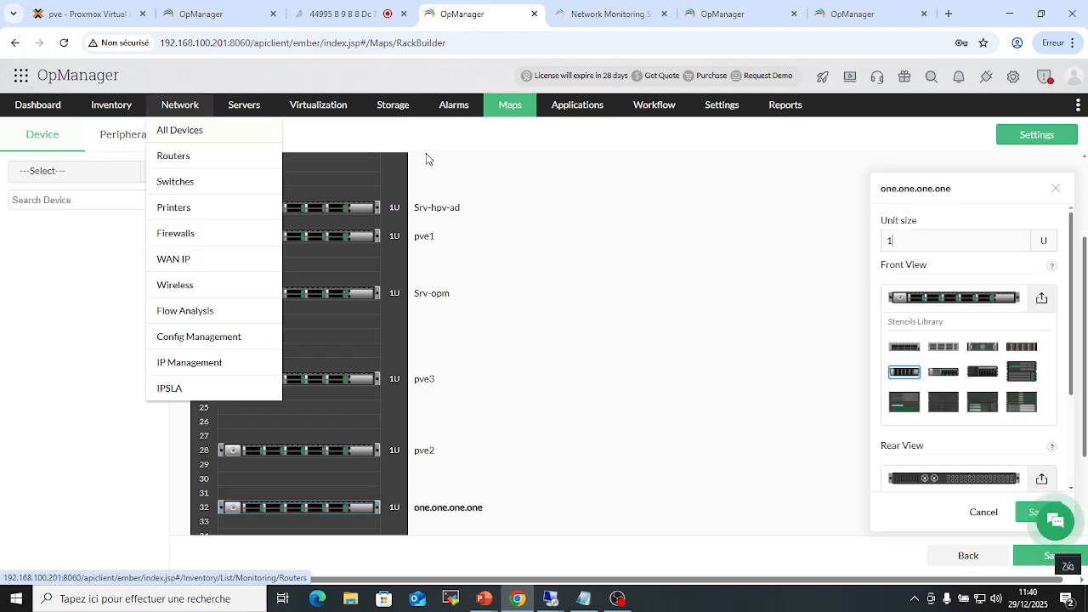
pyautogui.click(251, 137)
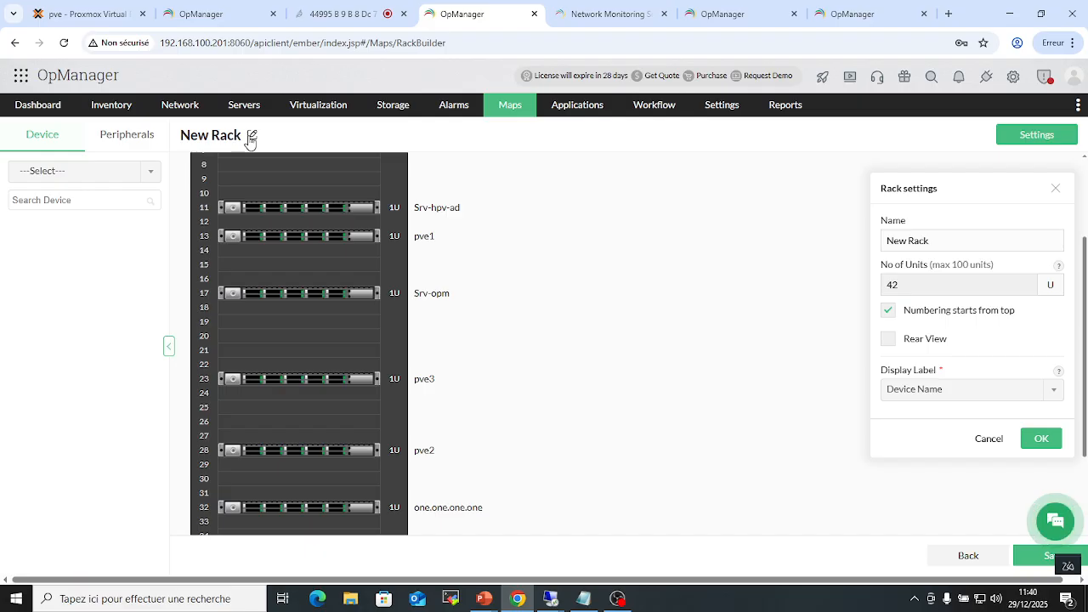
pyautogui.moveTo(976, 244); pyautogui.dragTo(651, 232)
pyautogui.write('R')
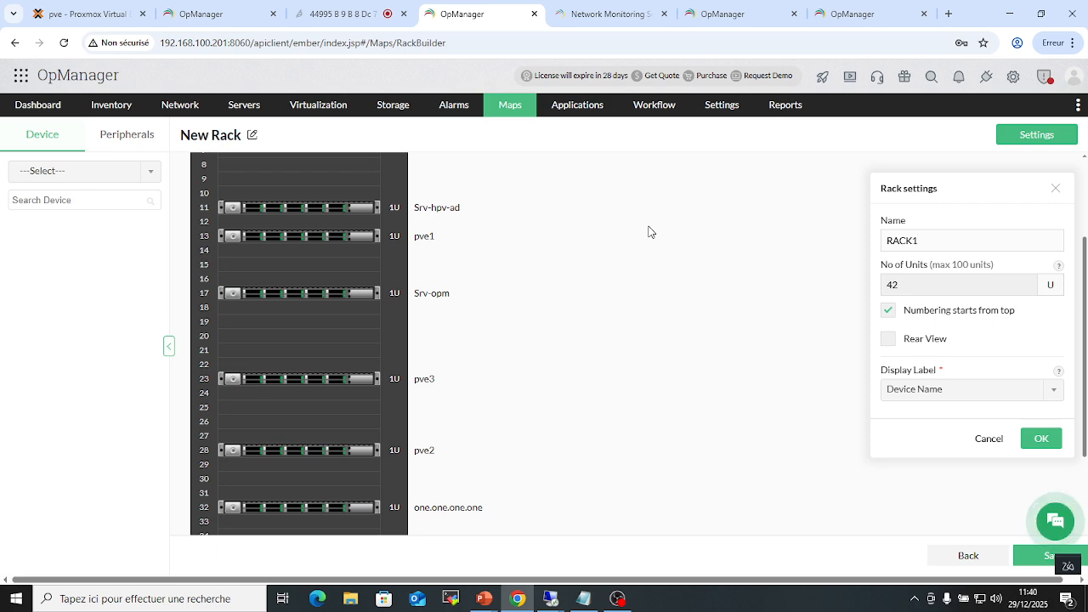
pyautogui.write('ACK1')
pyautogui.click(1048, 444)
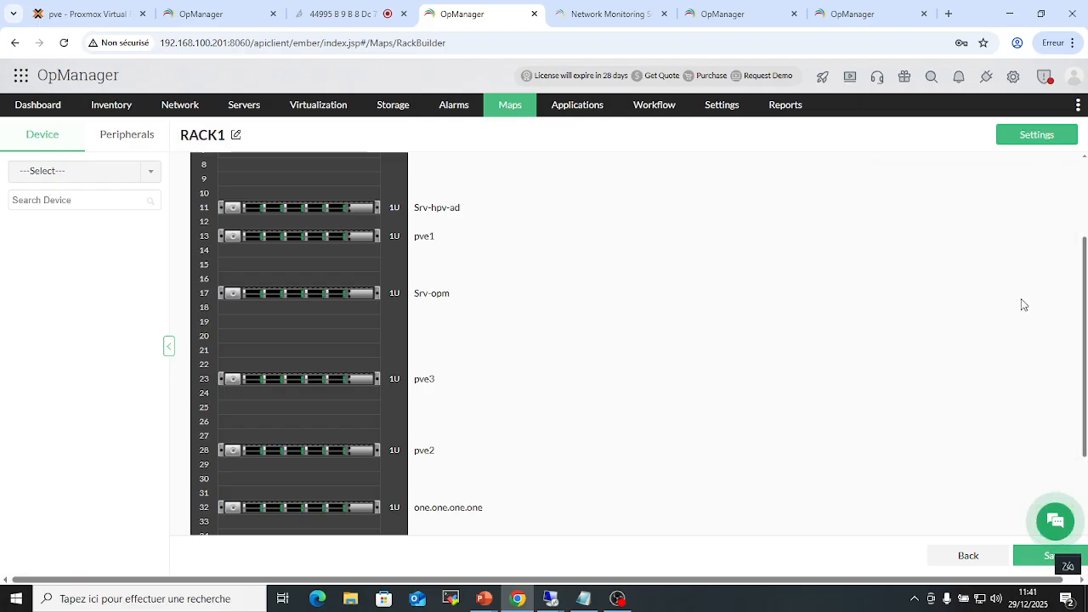
pyautogui.click(1024, 562)
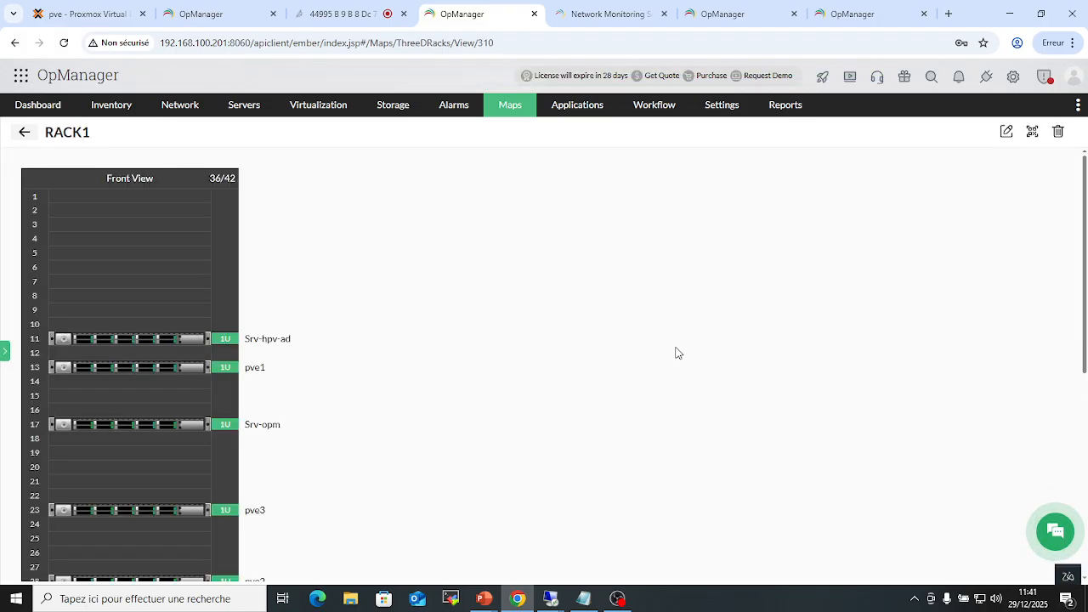
# Step: Return to the maps overview and review the available business, floor, rack and Layer2 map options
pyautogui.moveTo(488, 109)
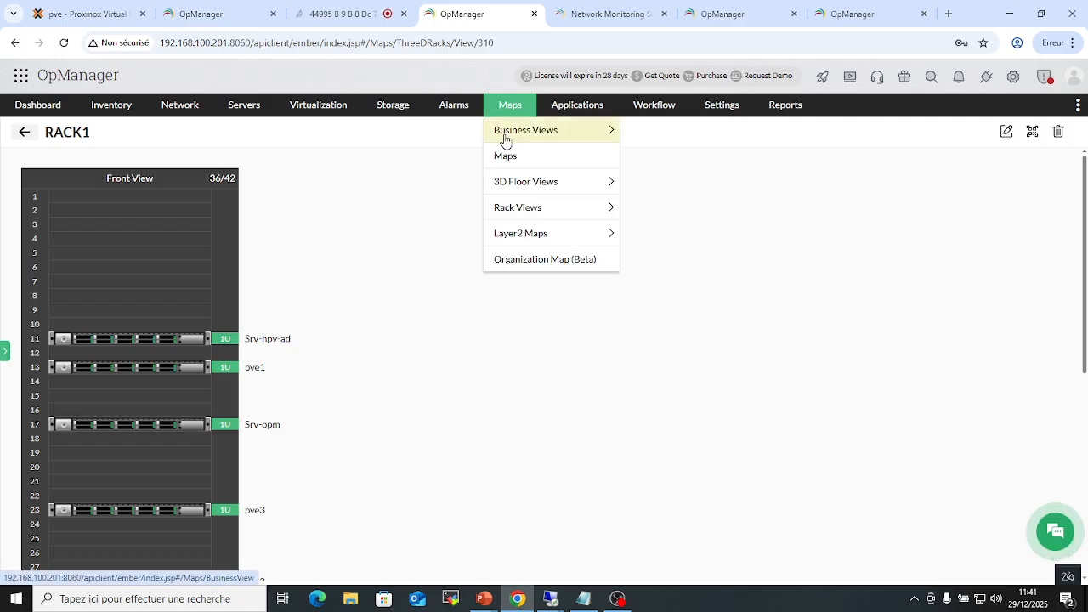
pyautogui.moveTo(512, 209)
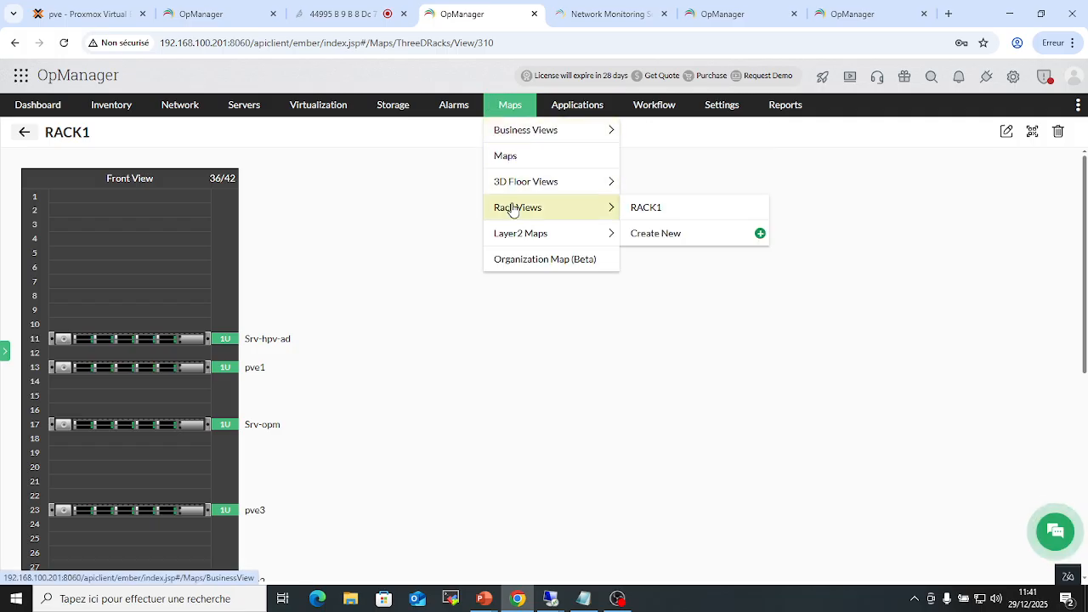
pyautogui.click(520, 187)
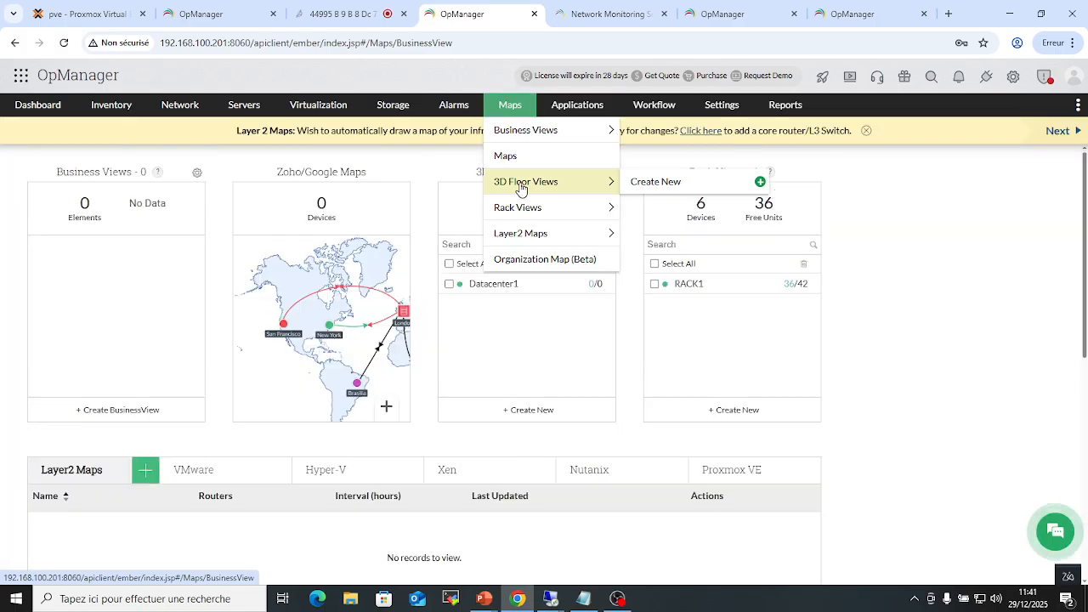
pyautogui.moveTo(515, 210)
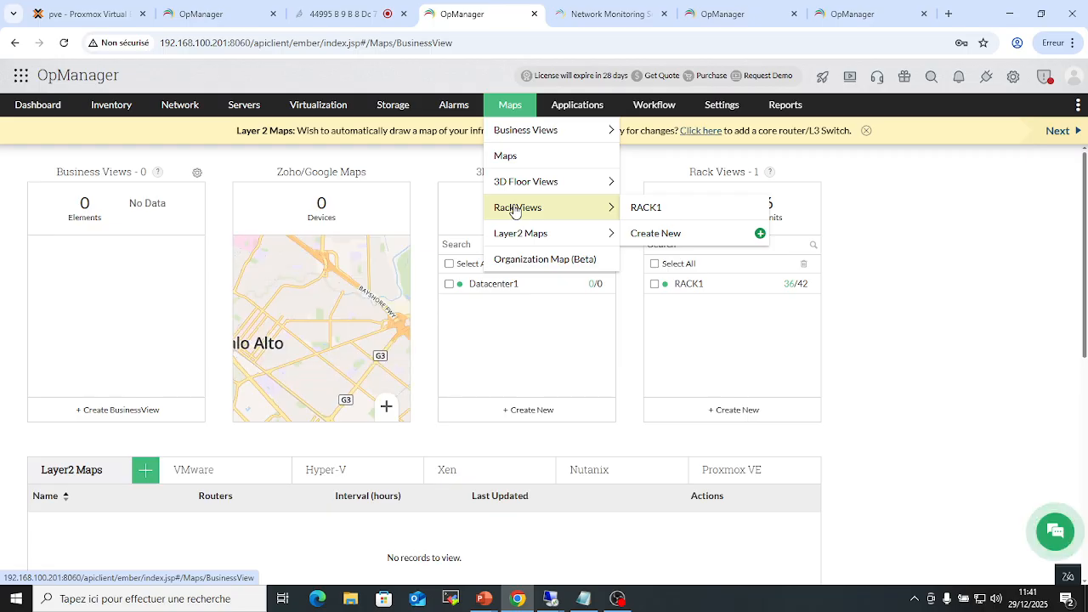
pyautogui.moveTo(516, 234)
pyautogui.moveTo(546, 180)
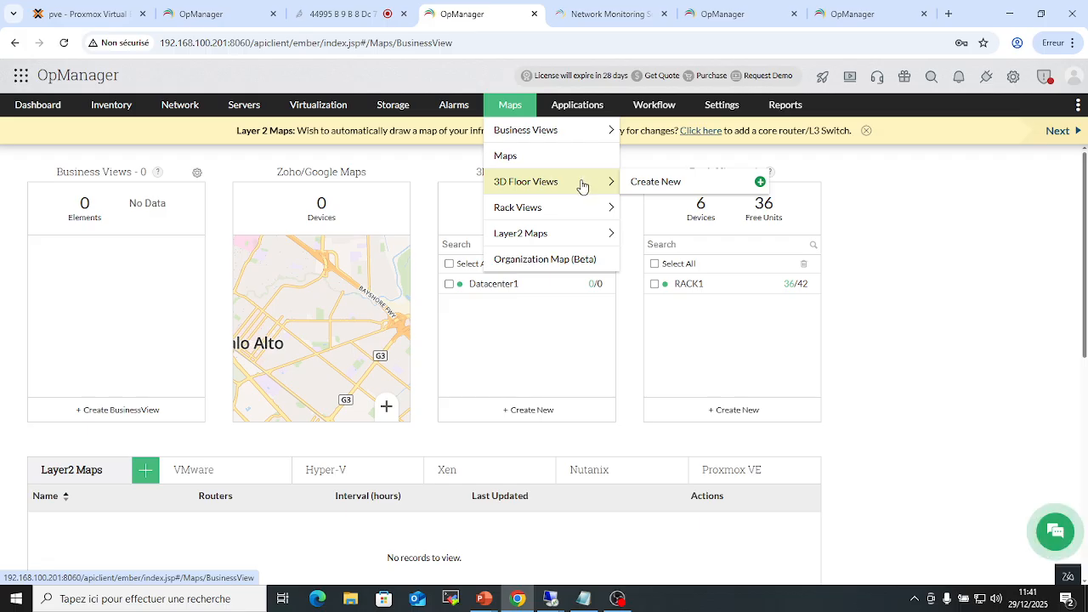
pyautogui.moveTo(513, 114)
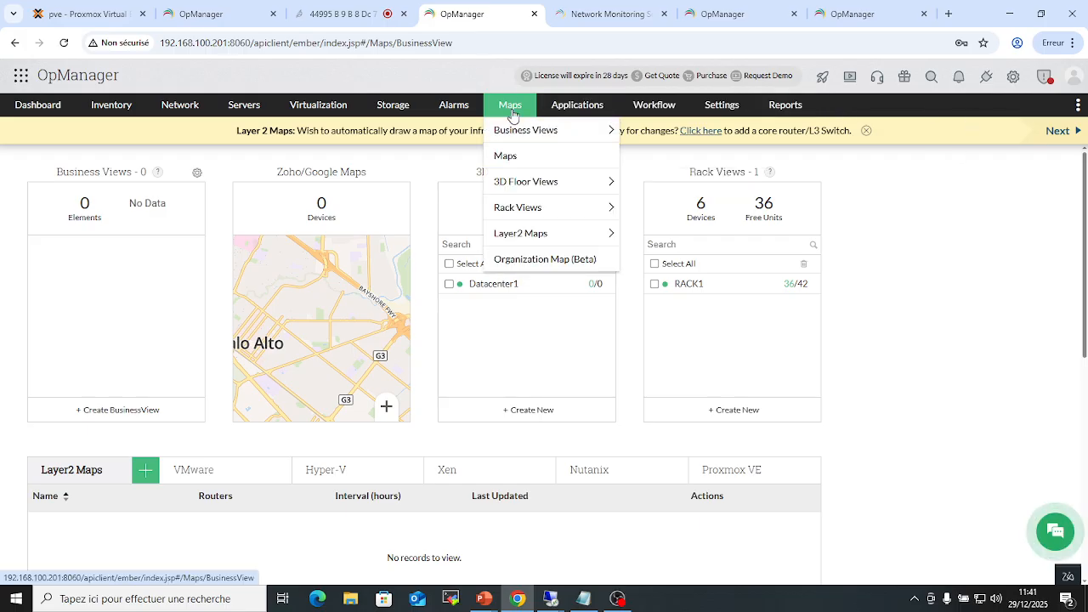
pyautogui.scroll(-1, 306, 289)
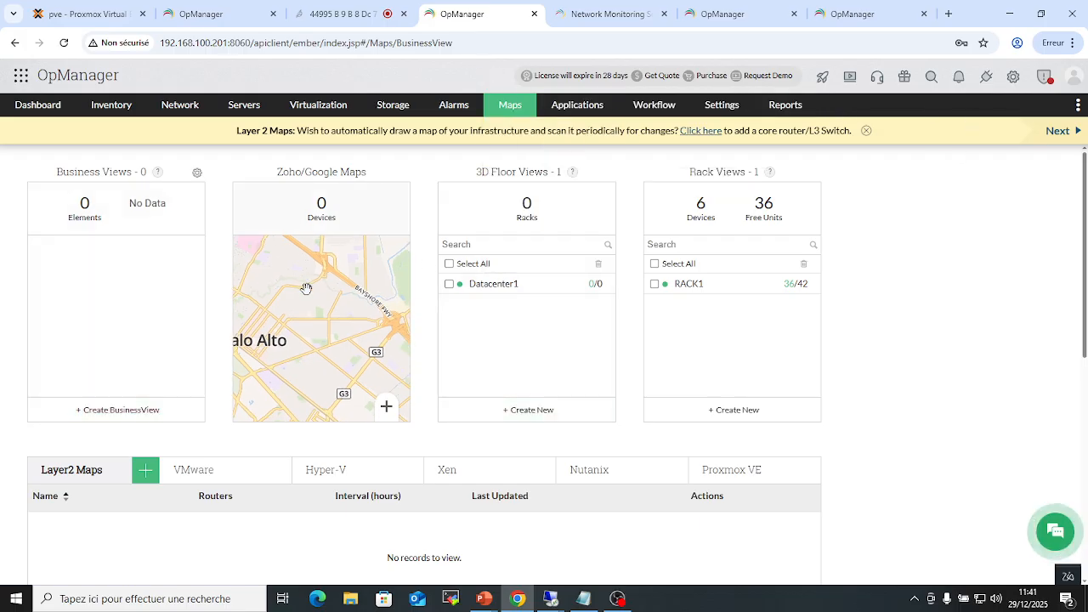
# Step: Check the Datacenter1 floor in its 3D and 2D views and return to the maps overview
pyautogui.click(498, 286)
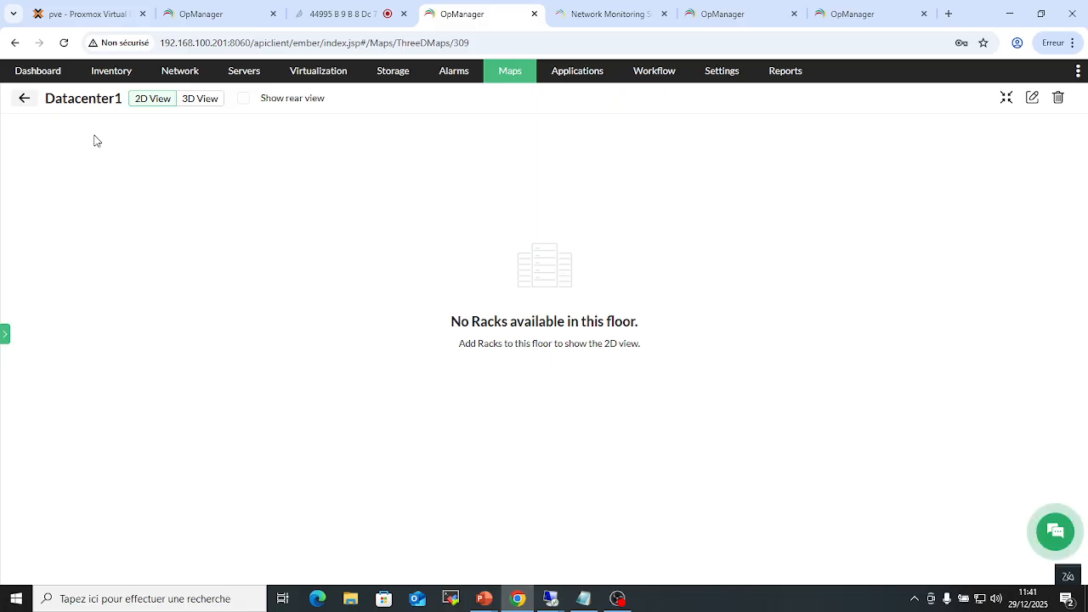
pyautogui.click(209, 104)
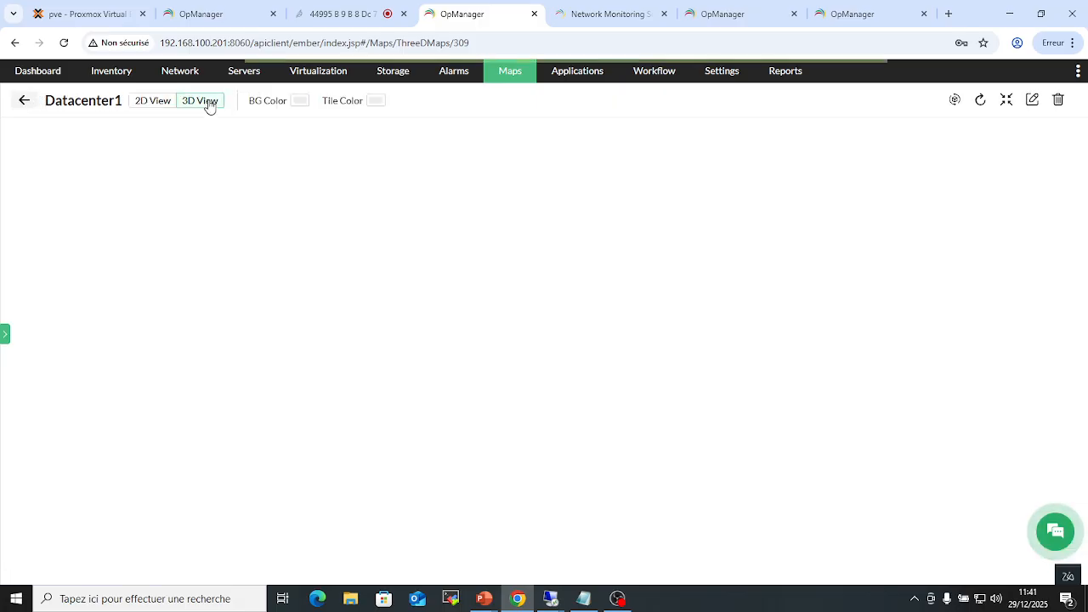
pyautogui.click(148, 101)
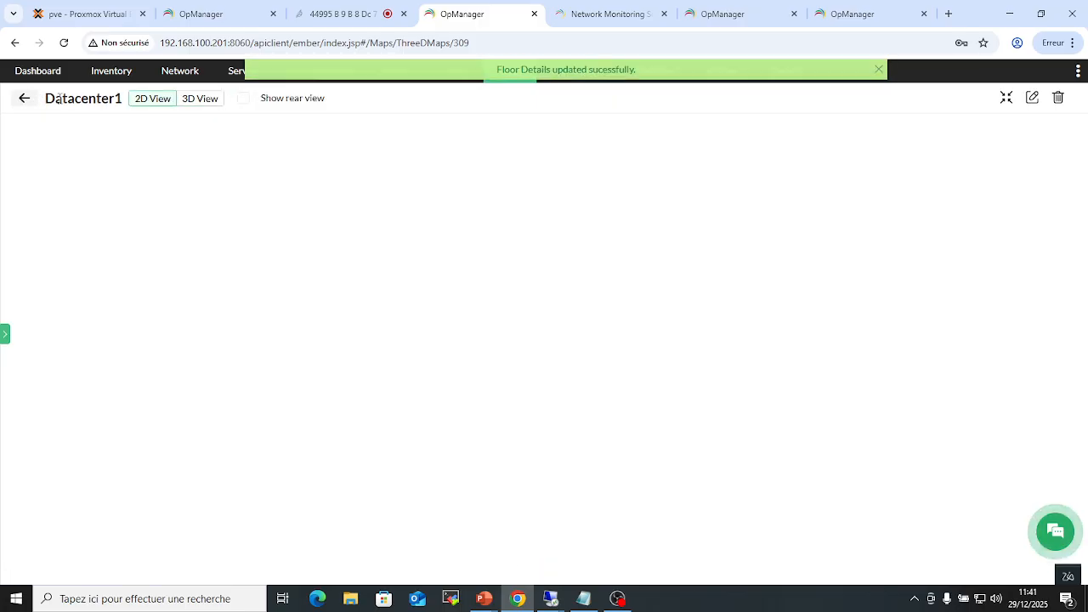
pyautogui.click(25, 102)
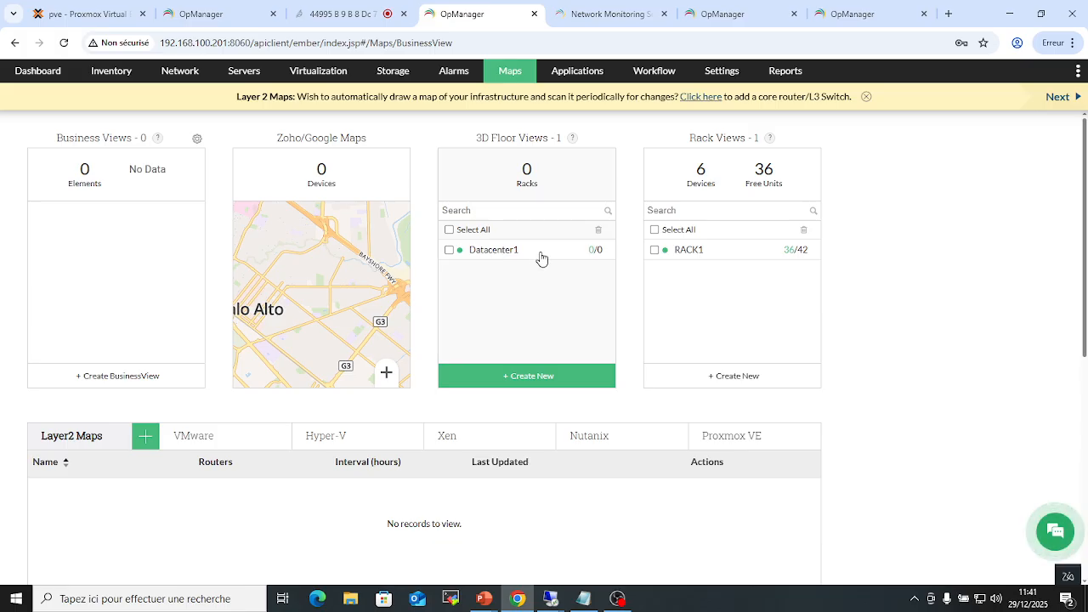
# Step: Edit the Datacenter1 floor to place RACK1 in column F, row 6, and save the floor
pyautogui.click(501, 252)
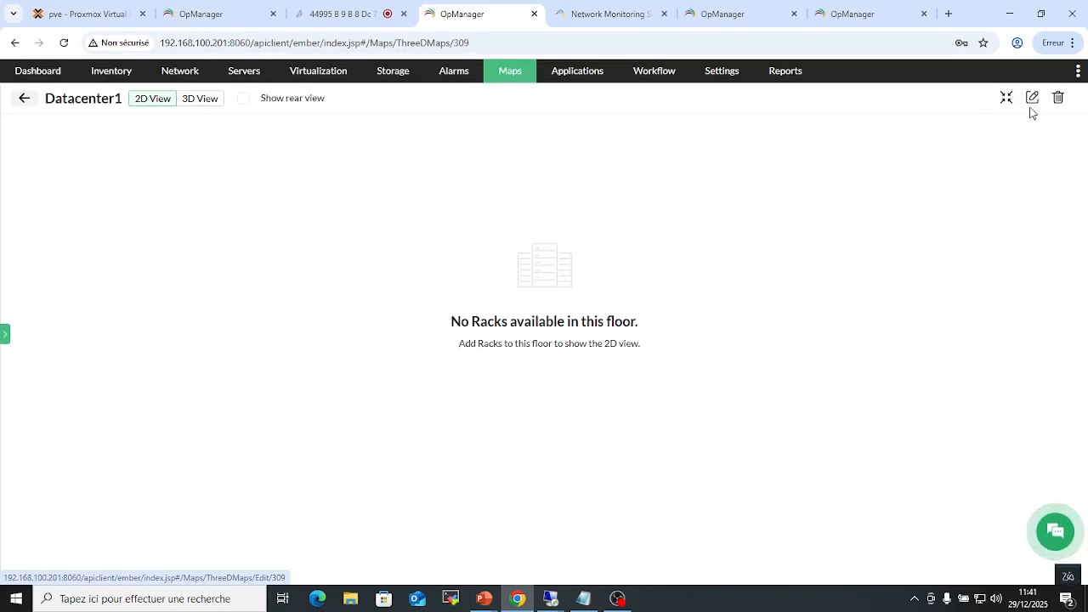
pyautogui.click(1032, 100)
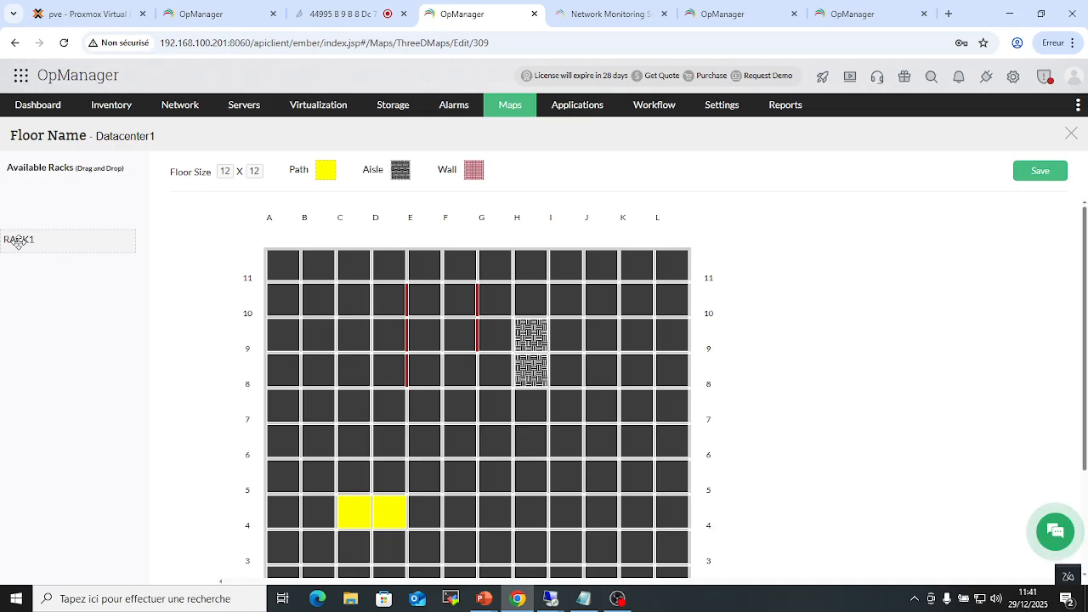
pyautogui.moveTo(17, 242); pyautogui.dragTo(459, 449)
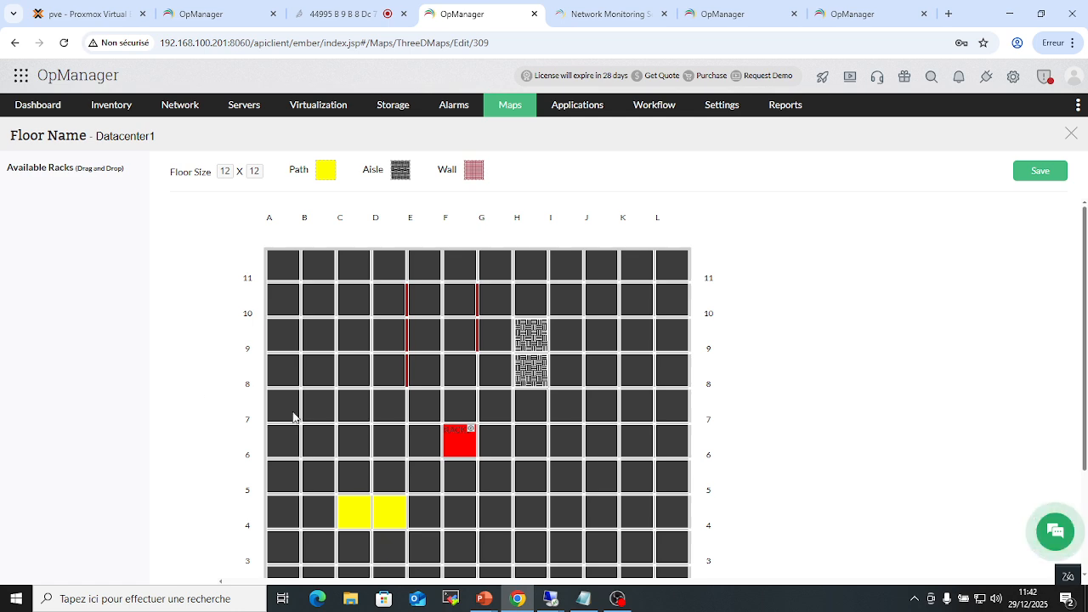
pyautogui.click(1039, 178)
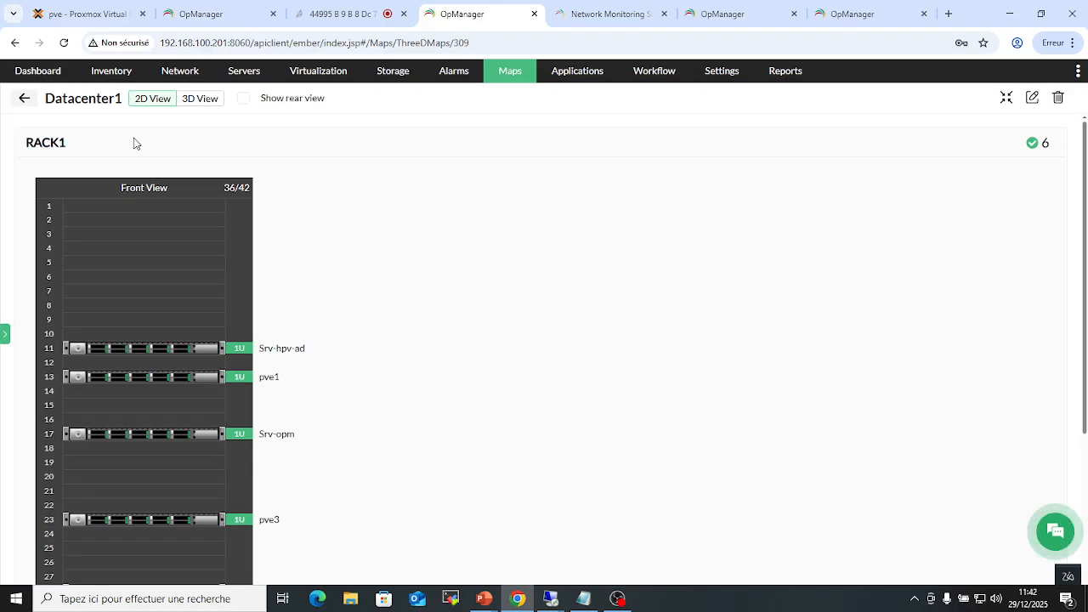
# Step: Reopen the Datacenter1 floor from the maps overview and show it in 3D
pyautogui.moveTo(520, 80)
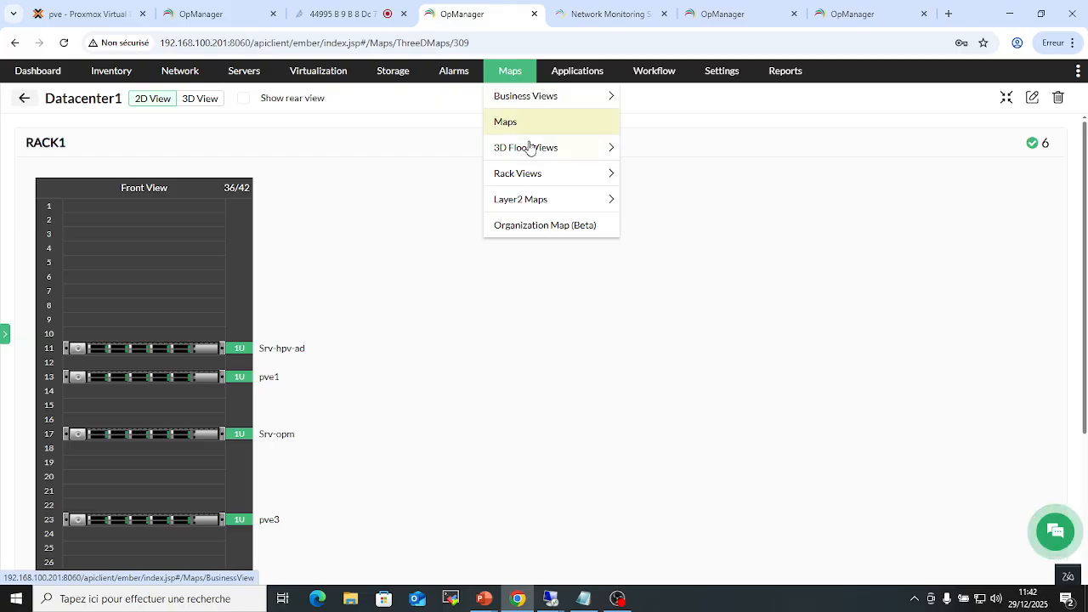
pyautogui.moveTo(529, 153)
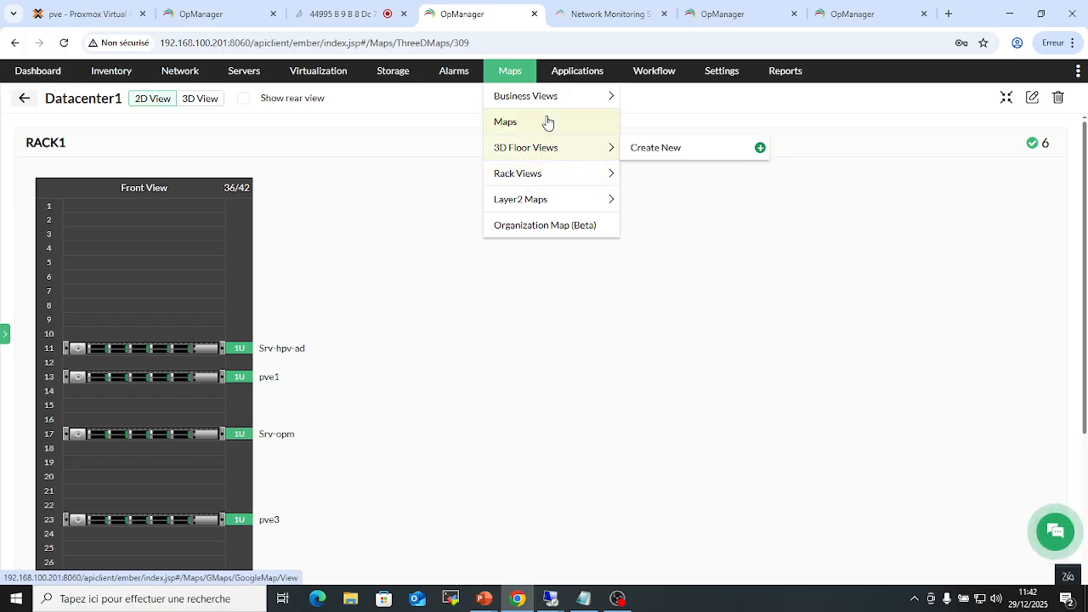
pyautogui.click(526, 75)
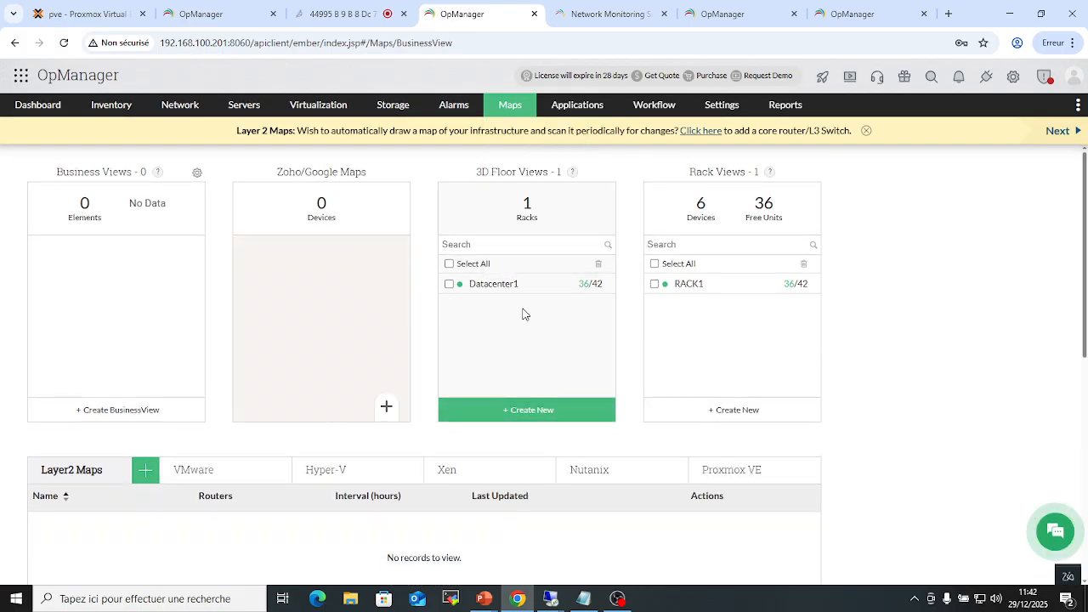
pyautogui.click(508, 289)
pyautogui.scroll(-1, 509, 290)
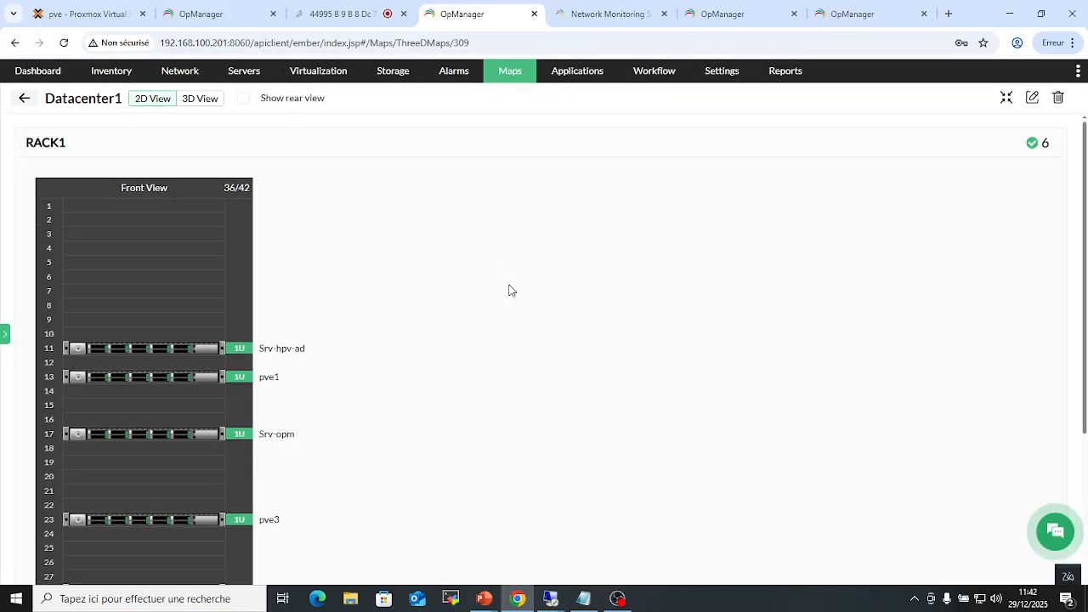
pyautogui.click(201, 100)
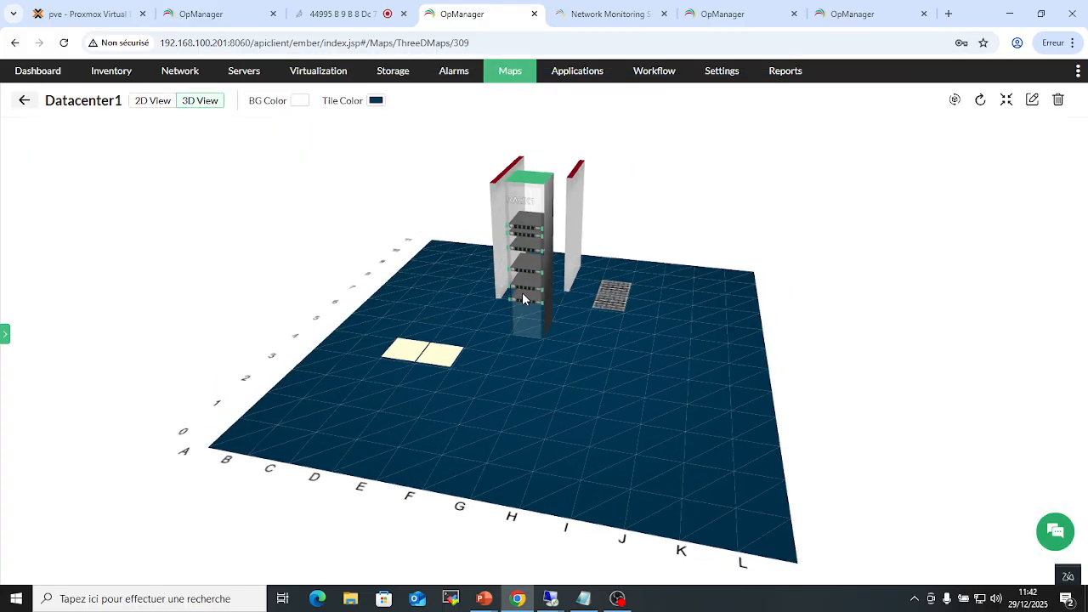
# Step: Switch the 3D floor's rotation to Manual and examine the devices mounted in RACK1 up close
pyautogui.moveTo(954, 101)
pyautogui.click(956, 143)
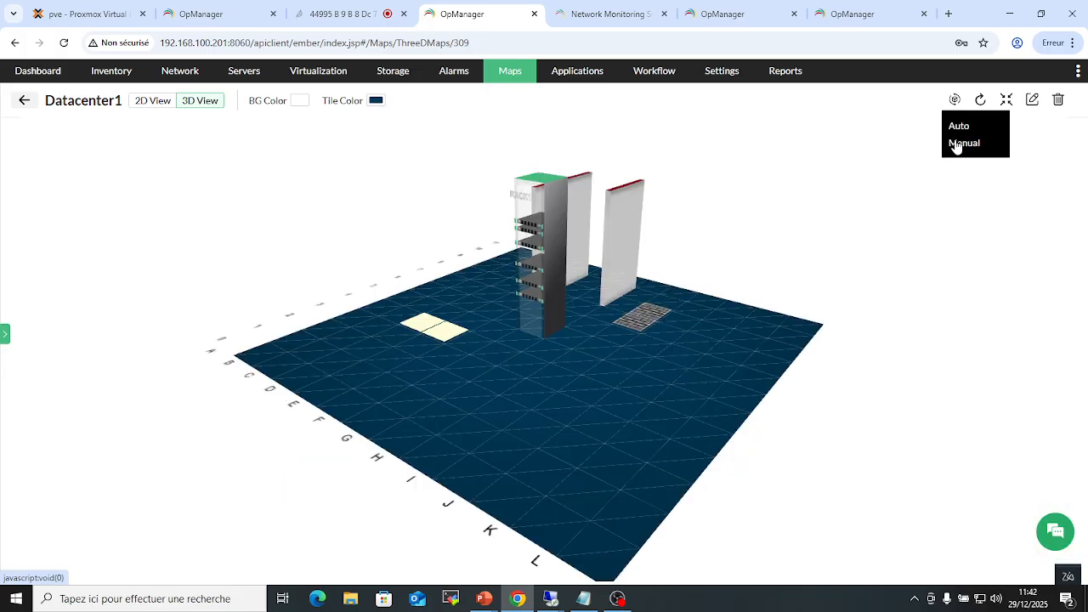
pyautogui.click(956, 145)
pyautogui.moveTo(622, 337); pyautogui.dragTo(468, 186)
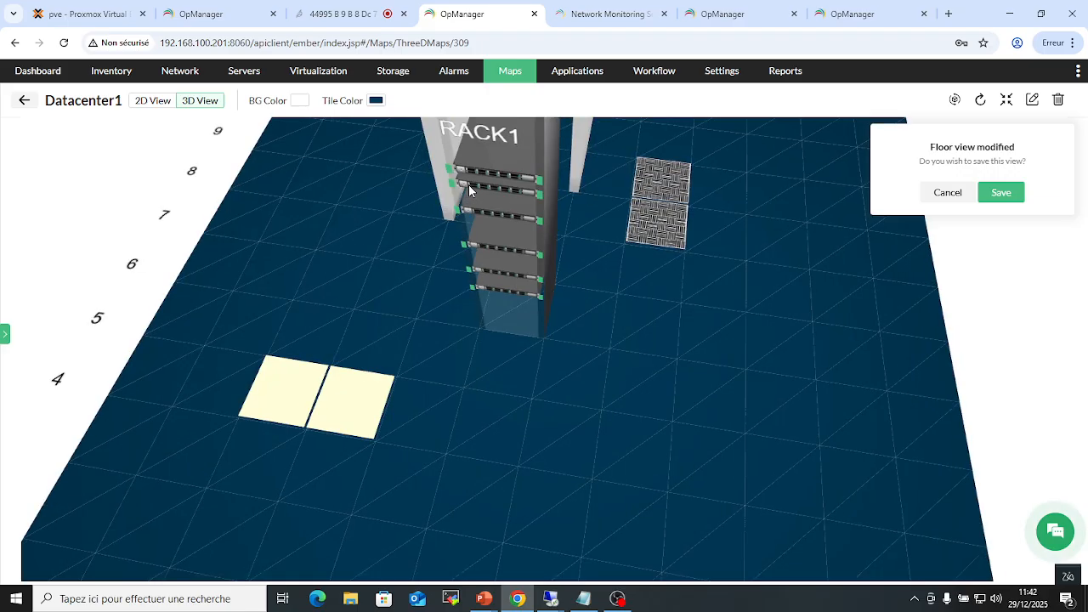
pyautogui.moveTo(468, 184); pyautogui.dragTo(538, 195)
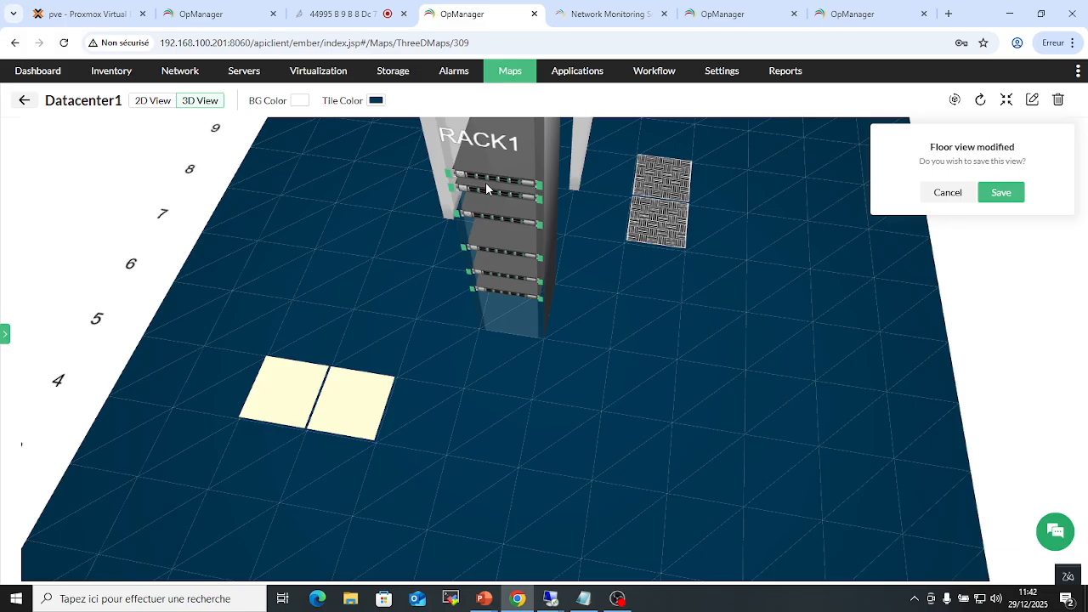
pyautogui.scroll(-2, 441, 292)
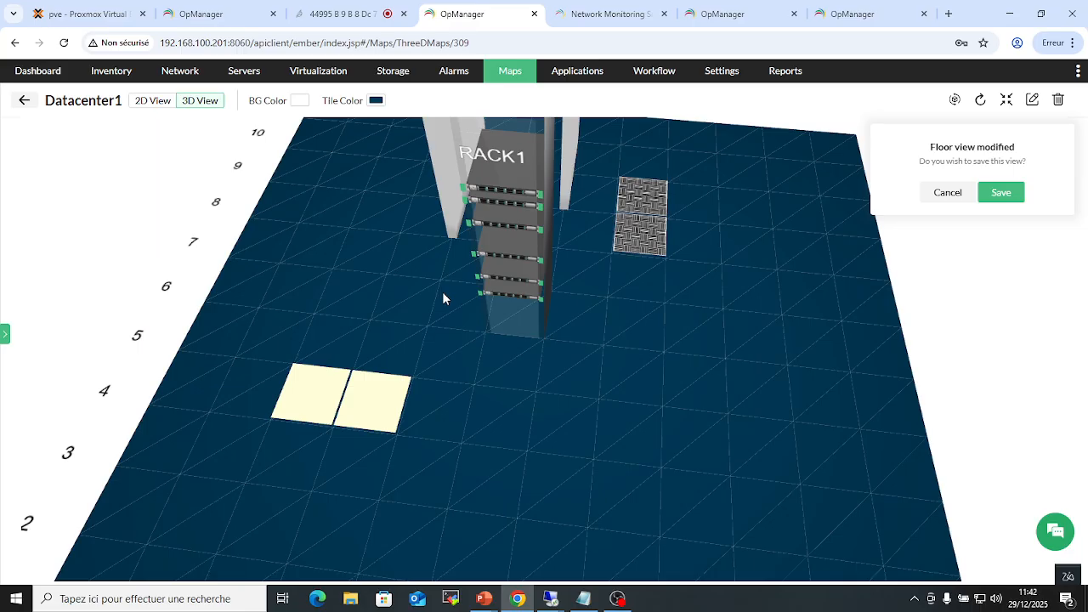
# Step: Return to the maps overview without saving the modified floor view and review the Layer2 and Organization Map options
pyautogui.click(513, 72)
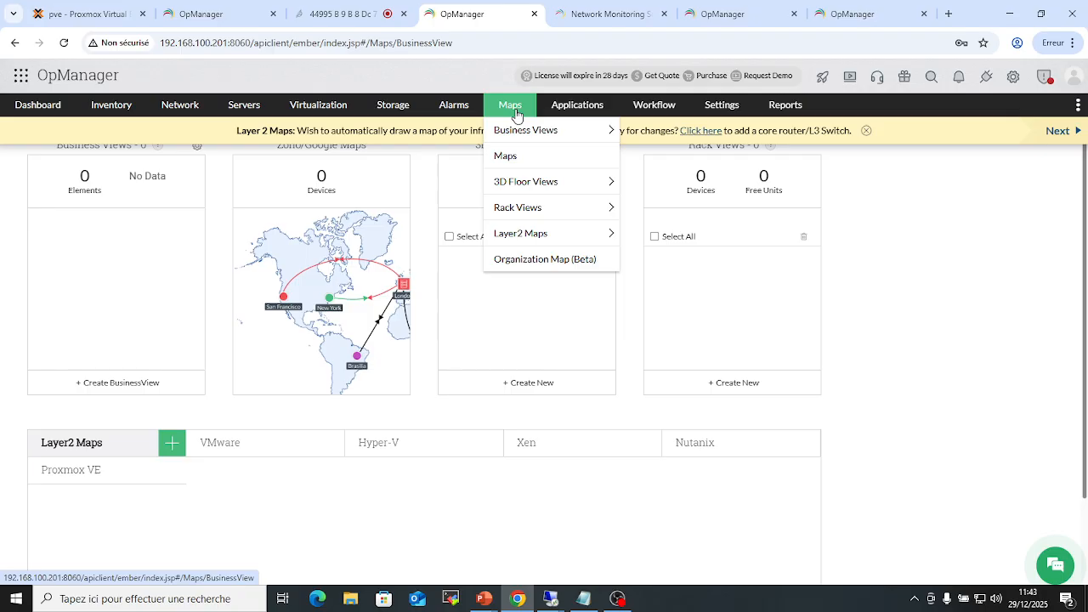
pyautogui.moveTo(531, 219)
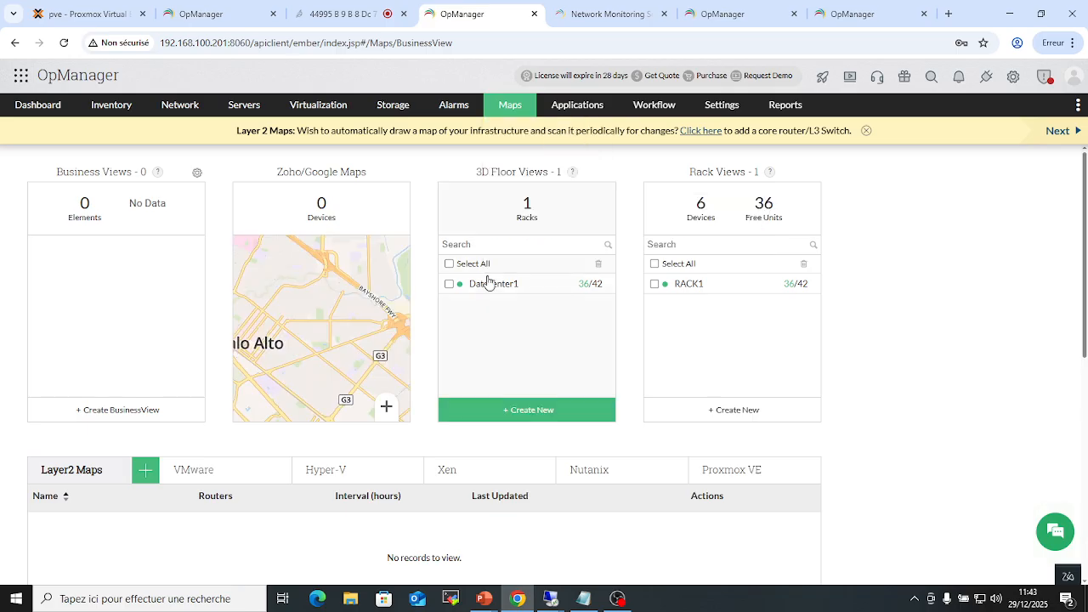
pyautogui.moveTo(510, 104)
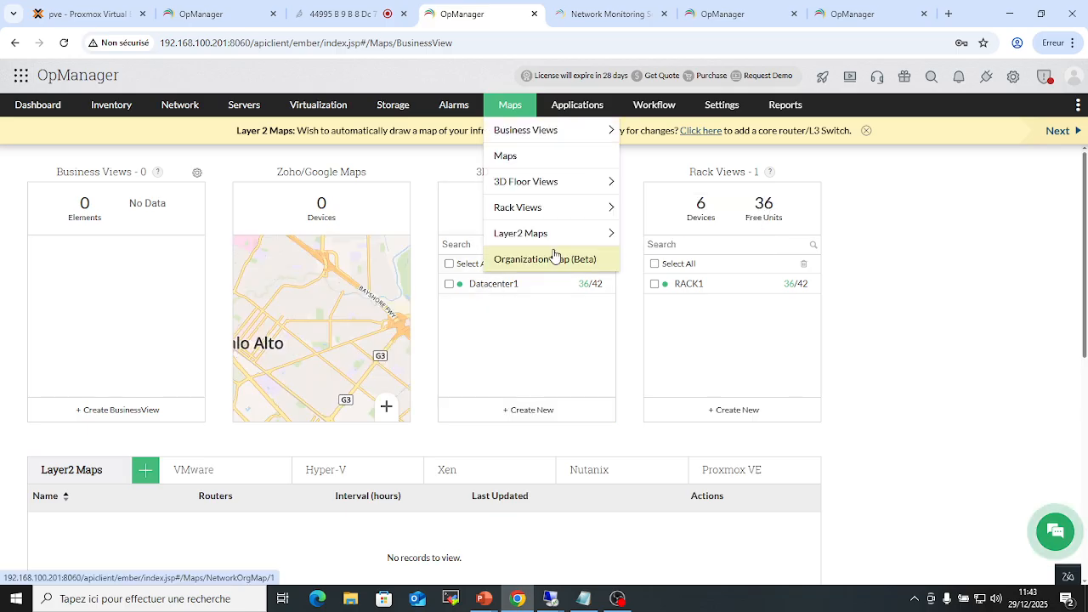
pyautogui.moveTo(556, 243)
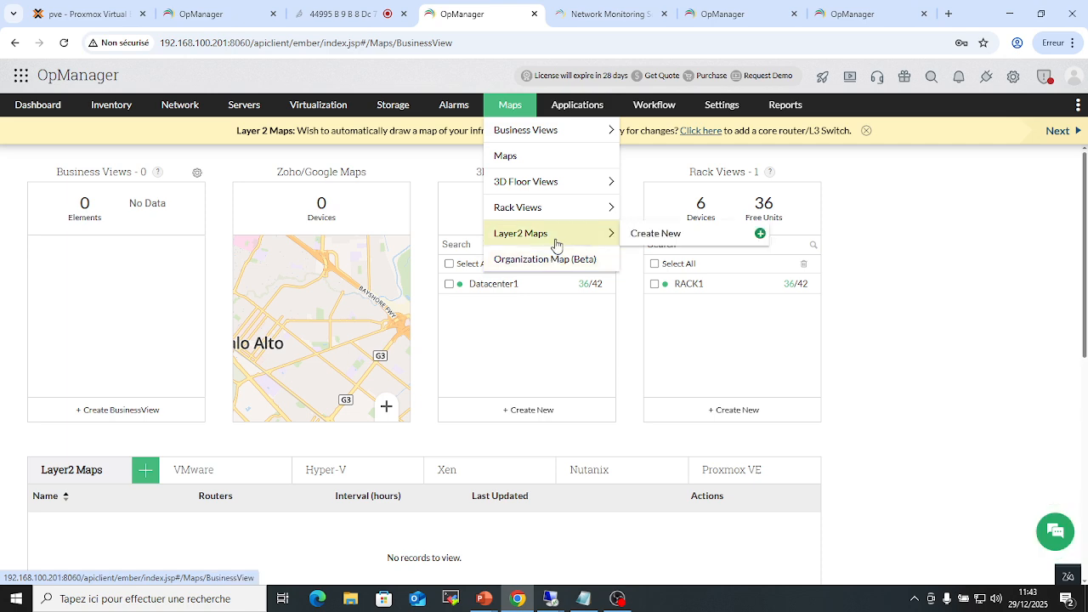
# Step: Open the Sample View NOC view from the dashboards and dismiss the translation prompt
pyautogui.moveTo(49, 102)
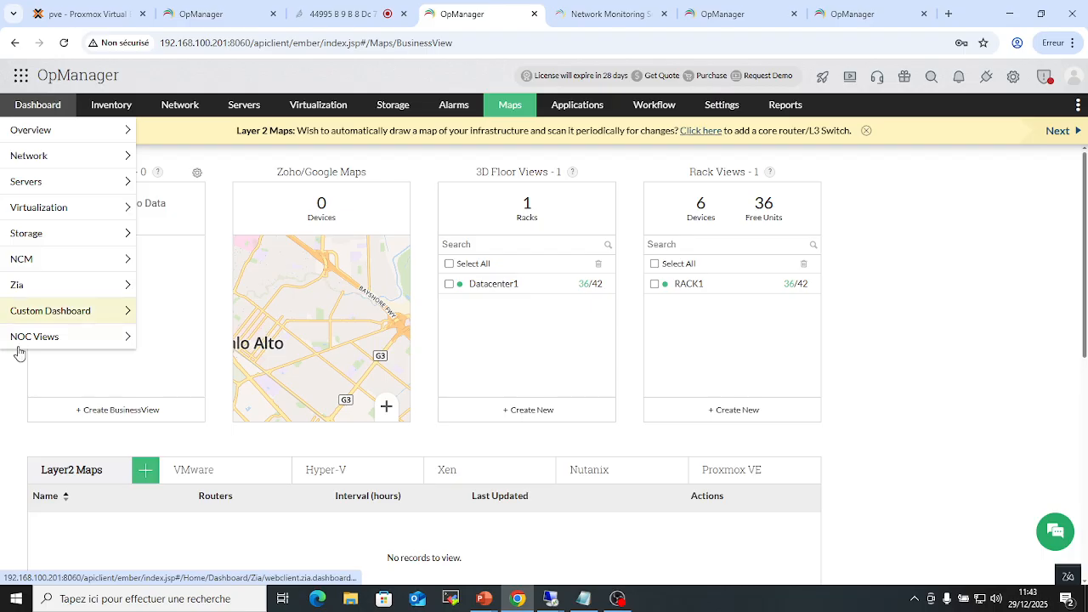
pyautogui.moveTo(55, 344)
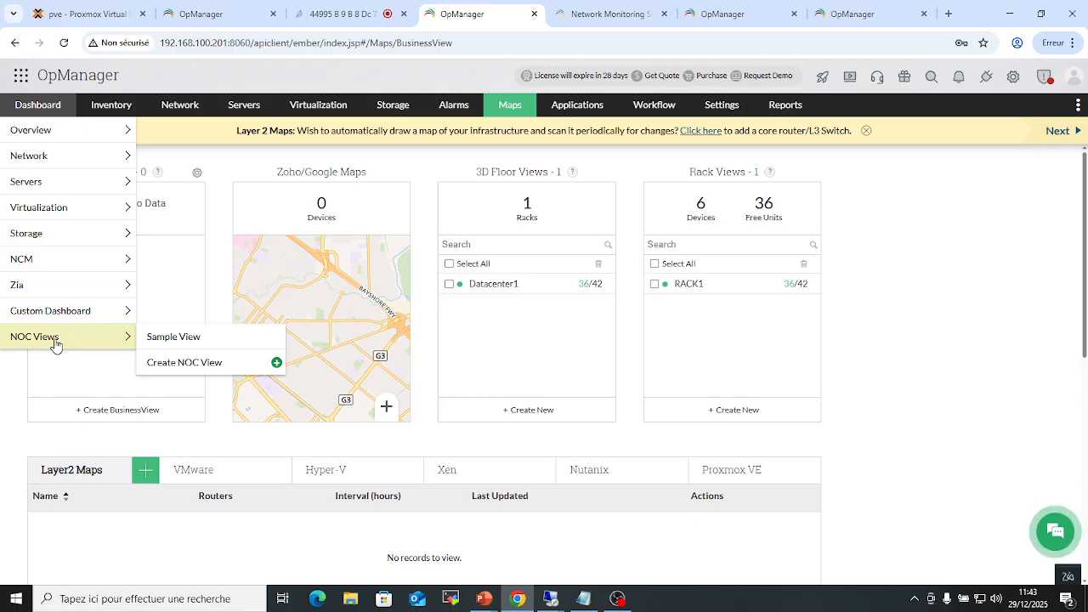
pyautogui.click(211, 340)
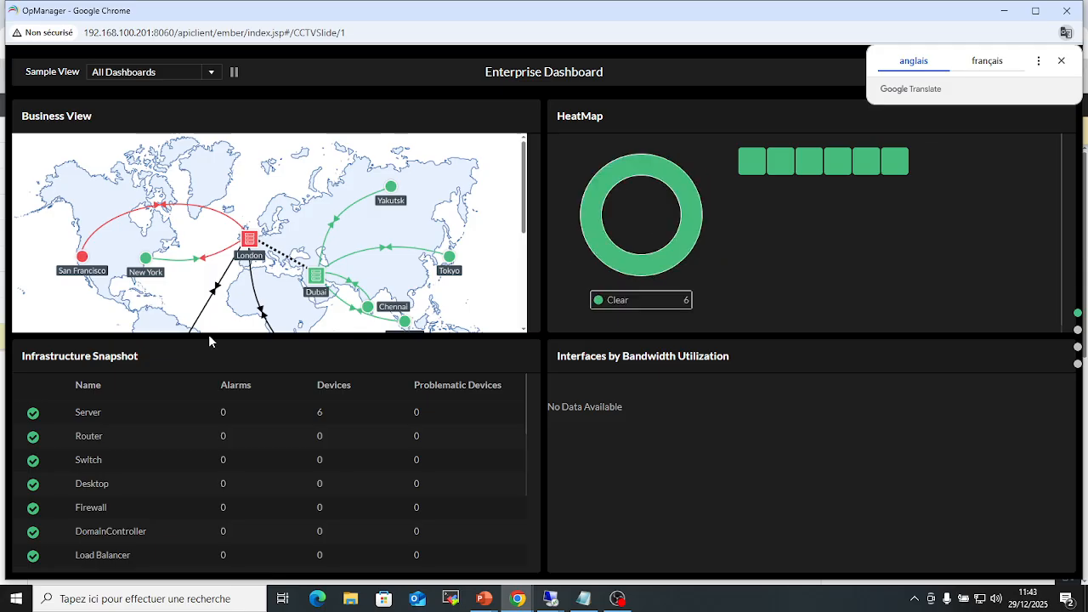
pyautogui.click(1061, 60)
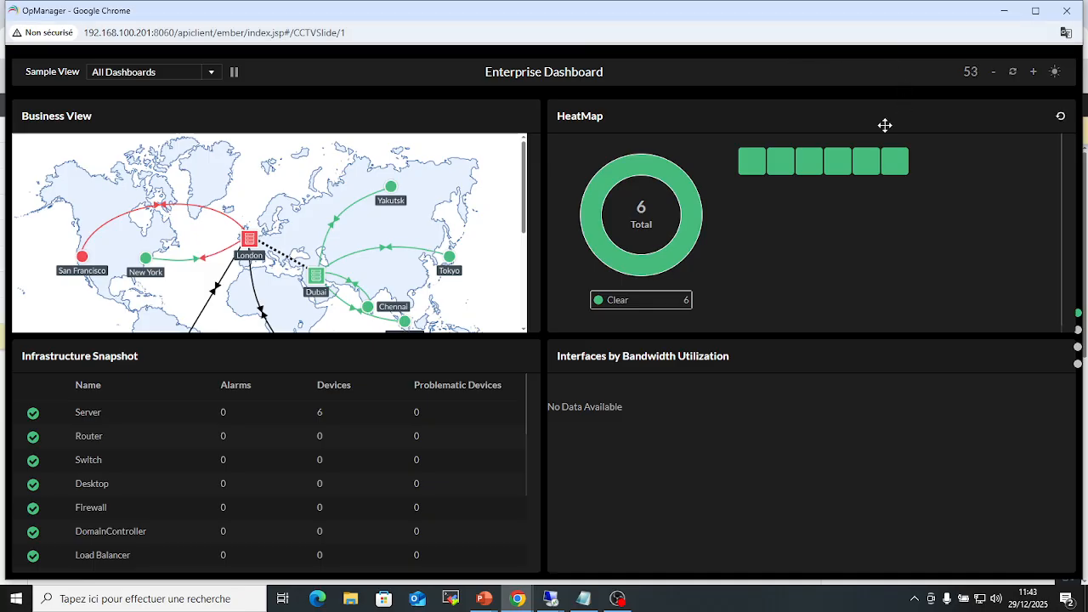
# Step: Show the NOC view in full screen, review its dashboard choices and leave full screen
pyautogui.press('F11')
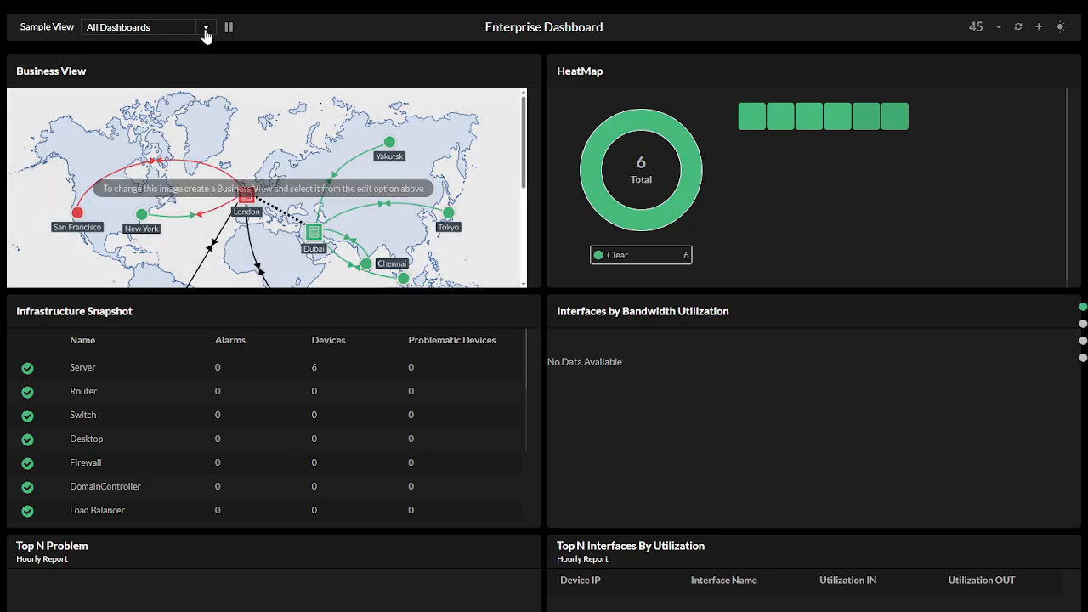
pyautogui.click(151, 30)
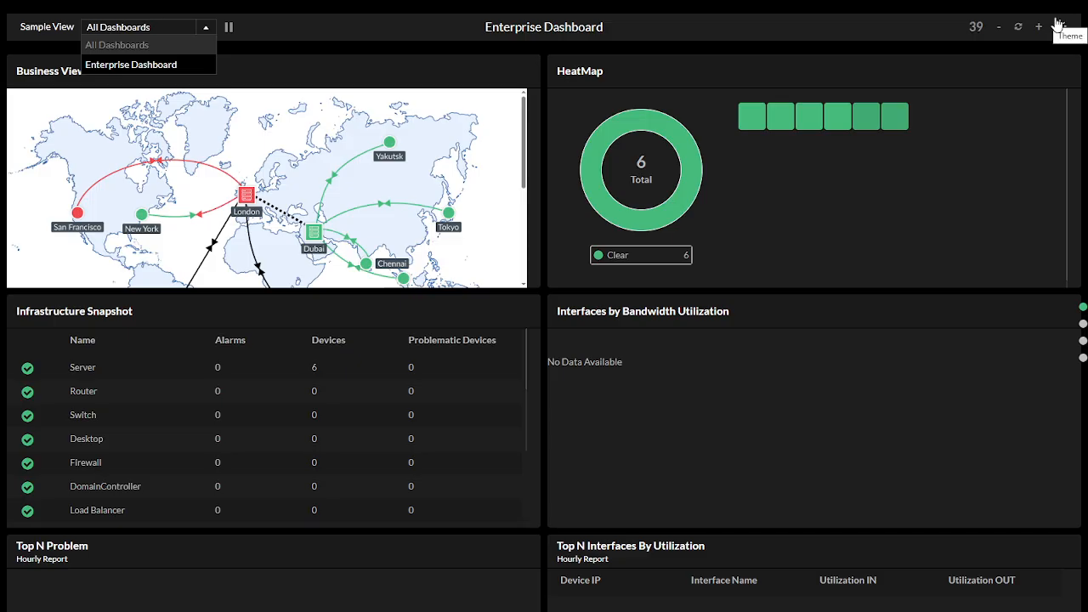
pyautogui.click(543, 43)
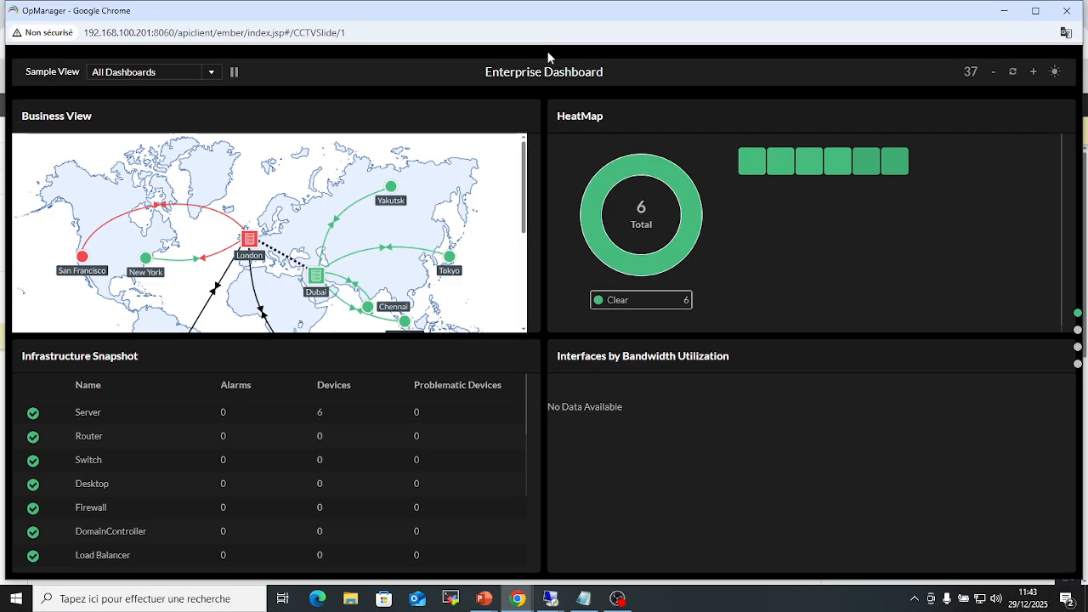
# Step: Close the Sample View window and open the new topo NOC view on the OpManager demo site in a maximized window
pyautogui.click(1065, 10)
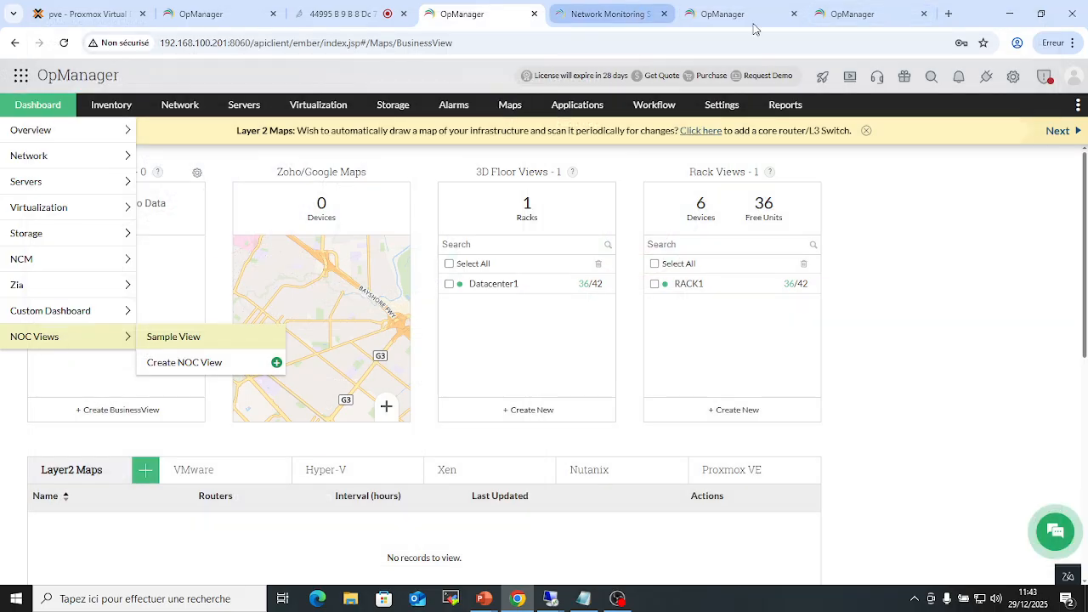
pyautogui.click(846, 15)
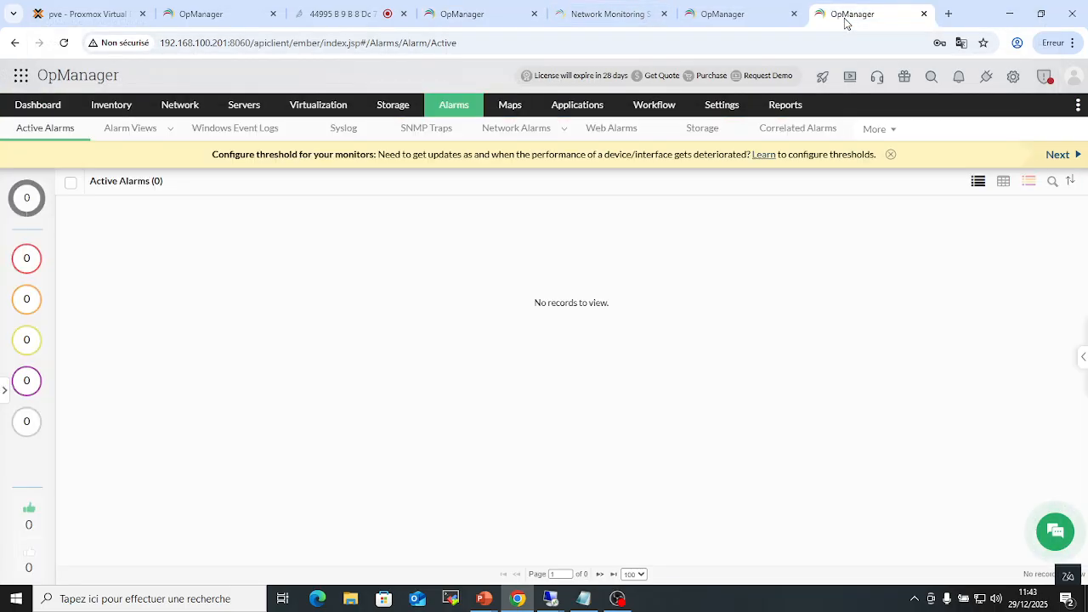
pyautogui.click(743, 15)
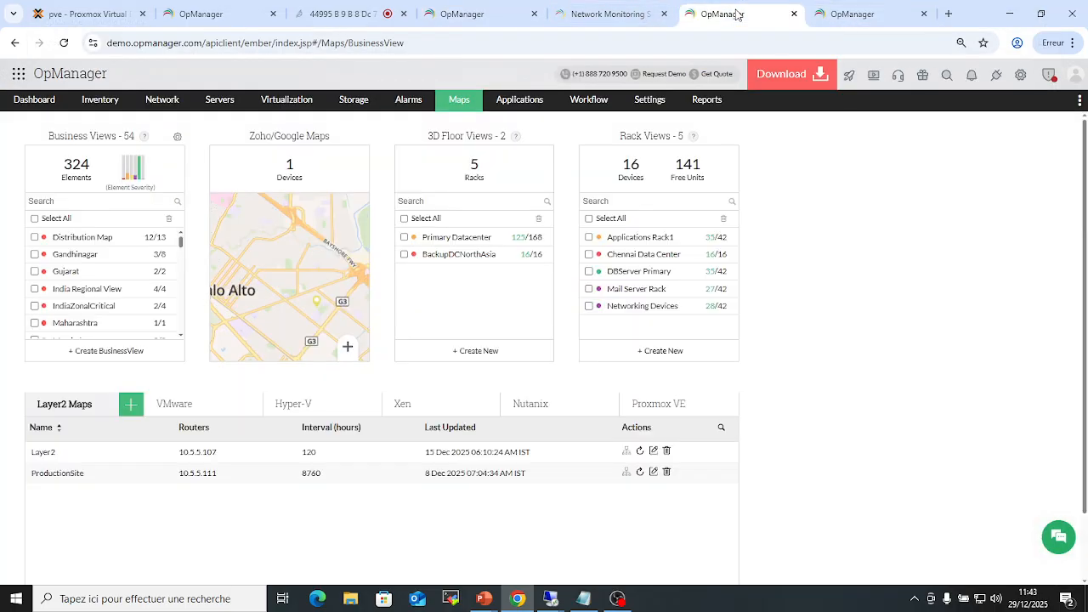
pyautogui.click(30, 99)
pyautogui.moveTo(56, 290)
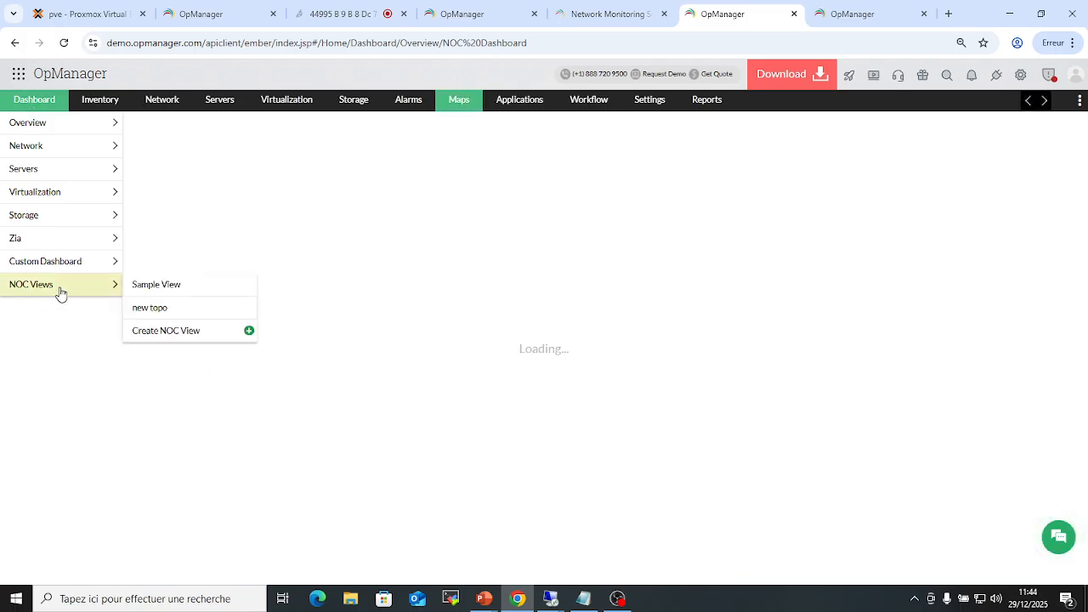
pyautogui.click(160, 311)
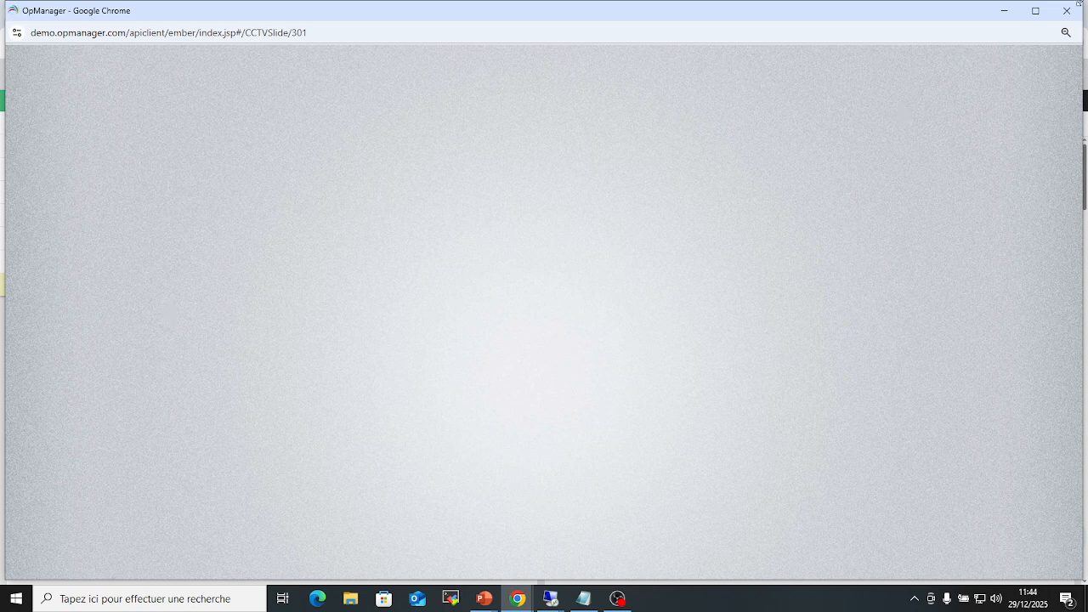
pyautogui.click(1035, 10)
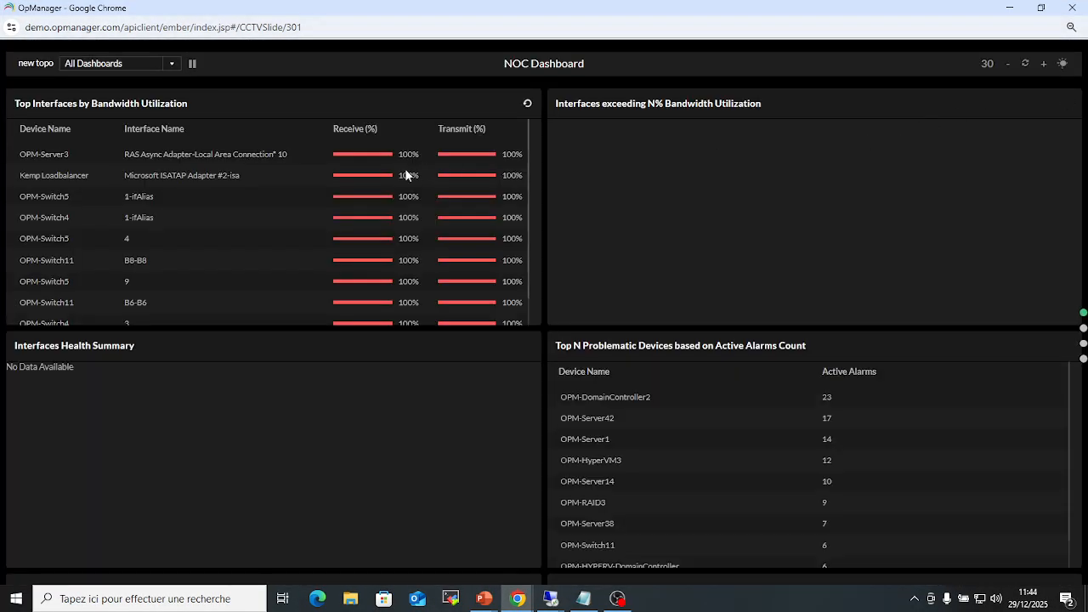
# Step: Review the new topo view's dashboard choices and widget pages down to its Layer2 Map, and return to the NOC Dashboard
pyautogui.click(145, 68)
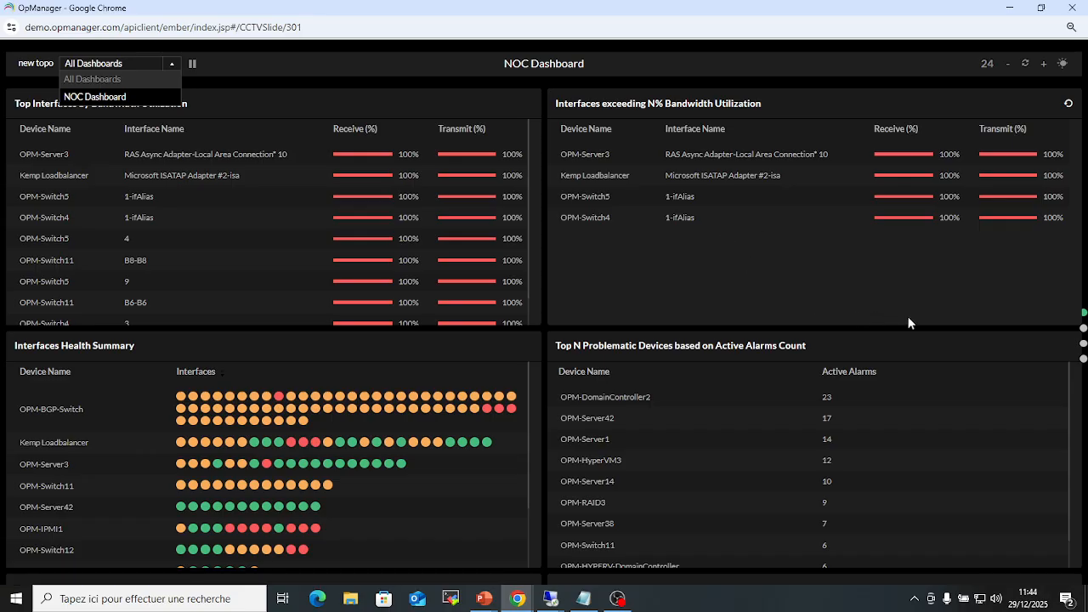
pyautogui.click(1082, 329)
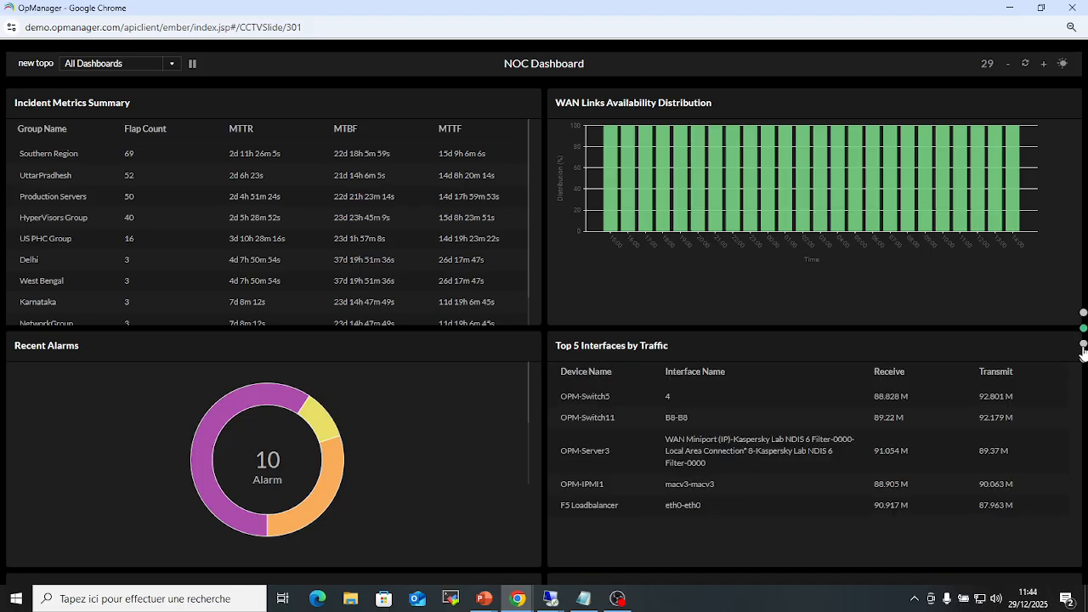
pyautogui.click(1083, 345)
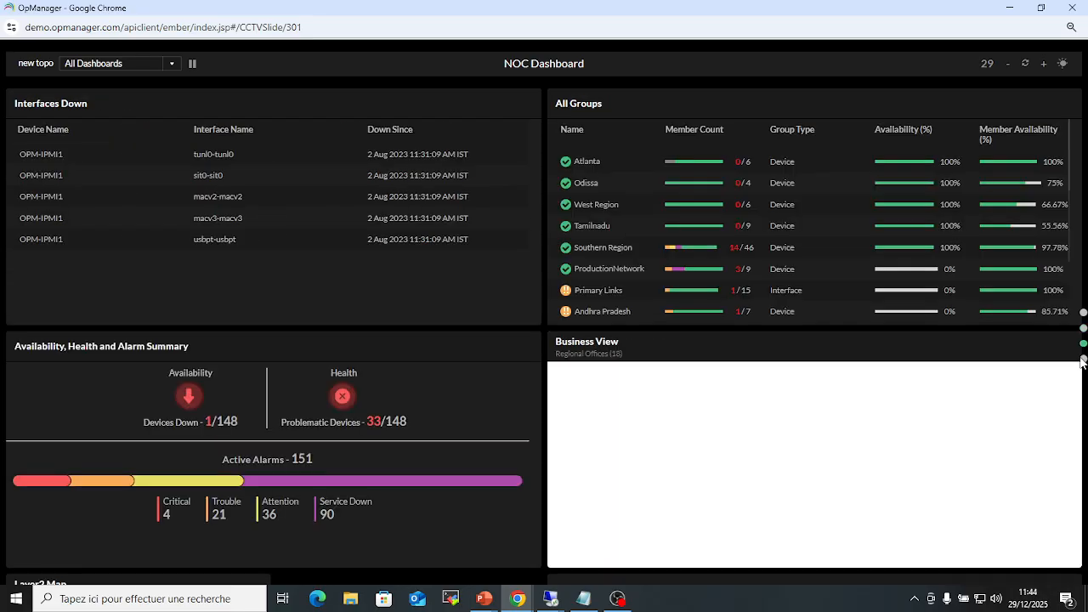
pyautogui.click(1082, 360)
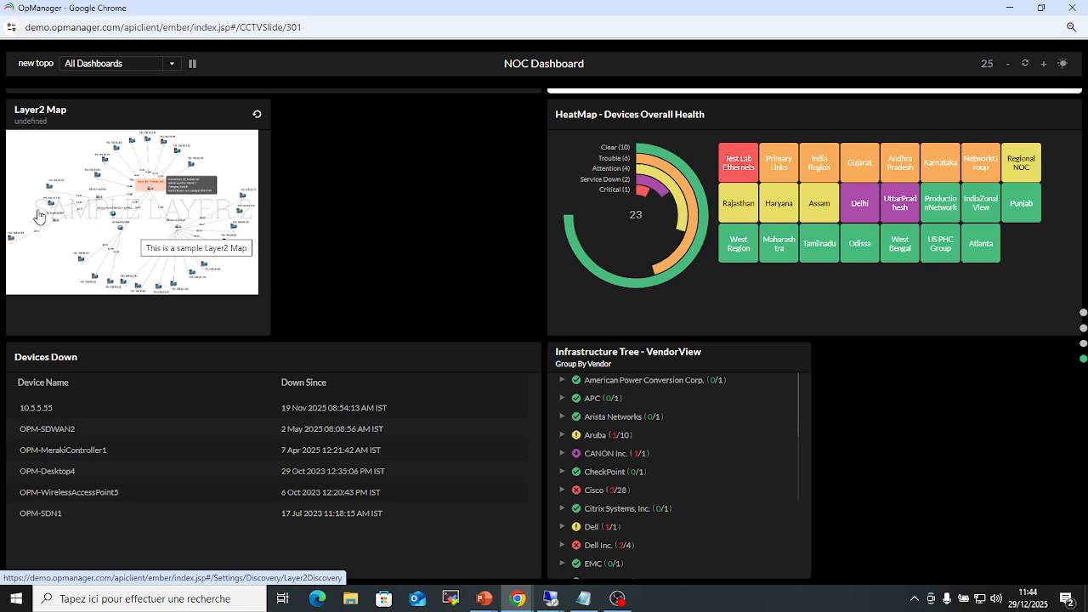
pyautogui.click(147, 216)
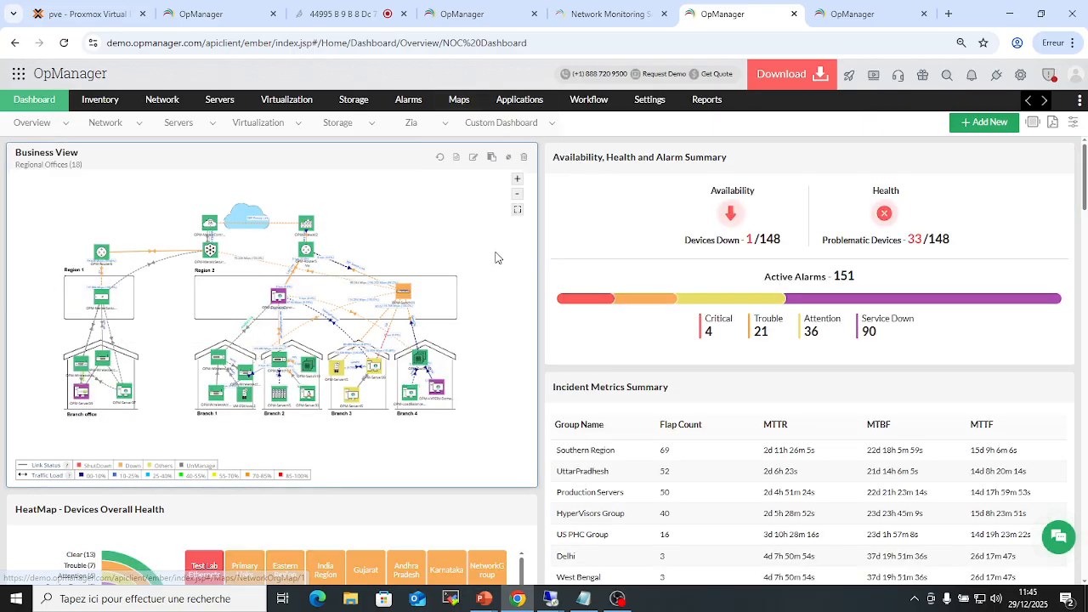
# Step: Pass through the maps overview to the Instant Device Check workflow's diagram and view the Applications section's options
pyautogui.click(462, 98)
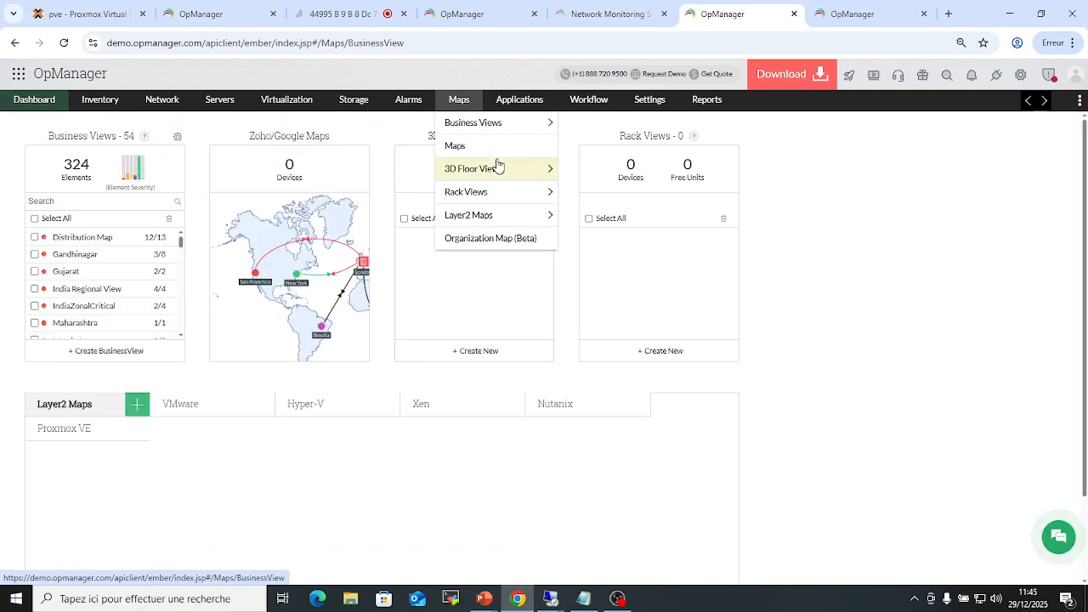
pyautogui.click(576, 101)
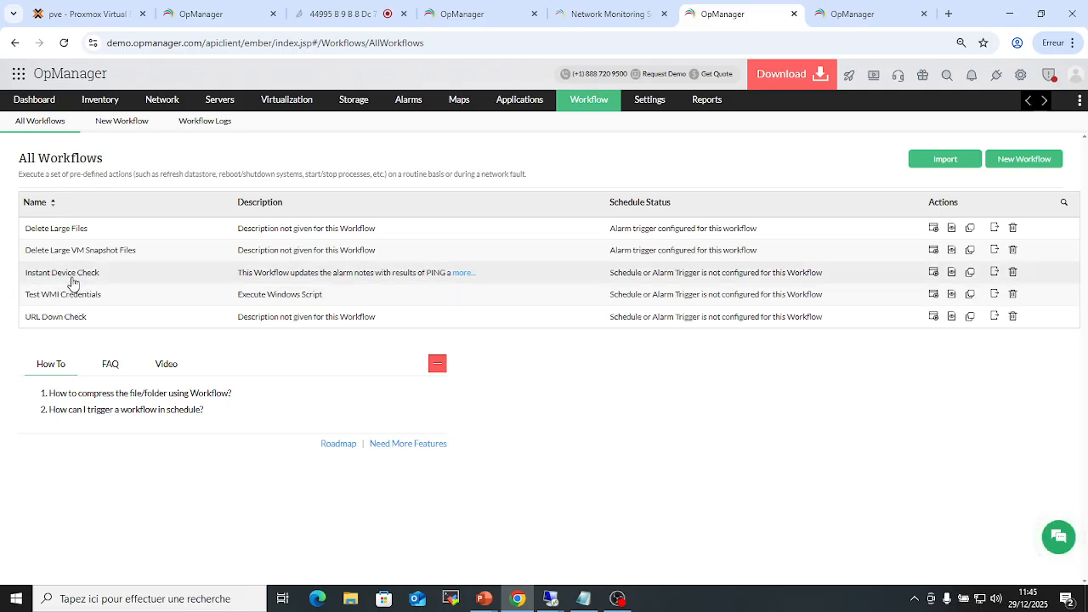
pyautogui.click(72, 279)
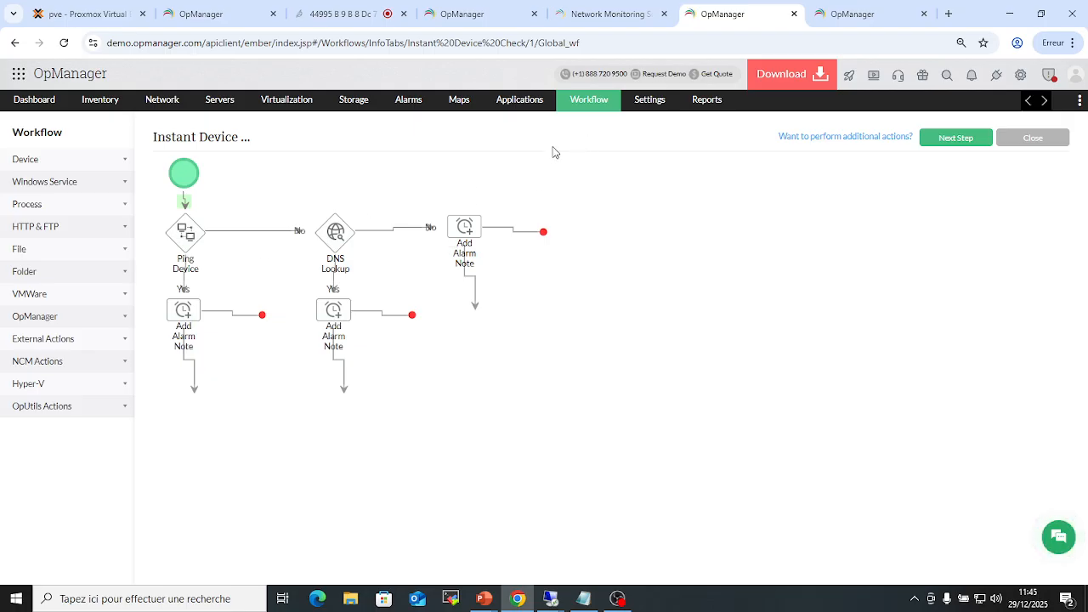
pyautogui.click(535, 106)
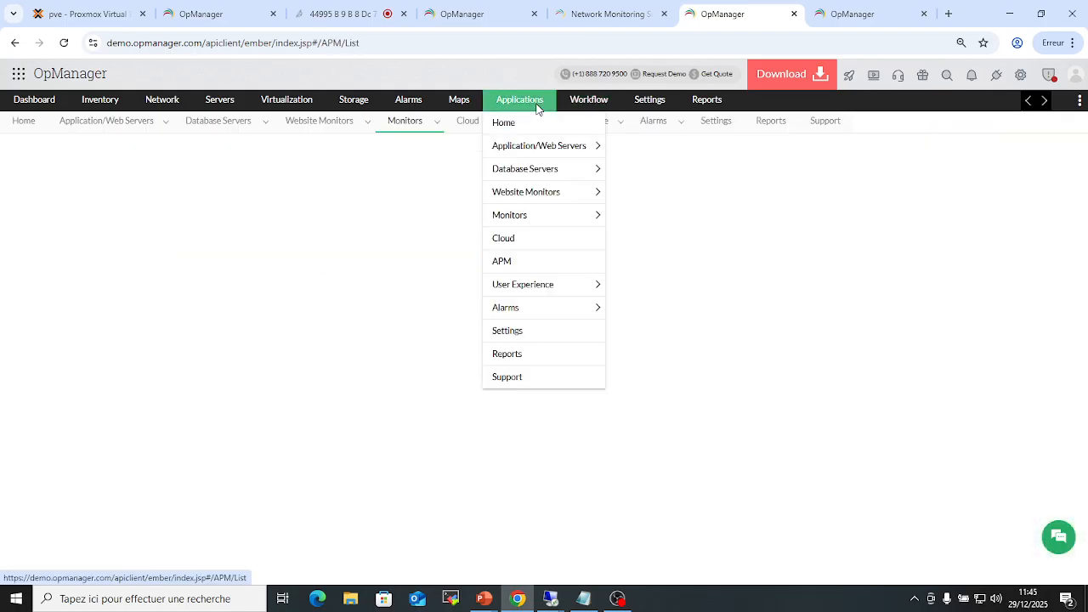
# Step: Review the available settings categories and the list of OpManager, Applications and Audit reports
pyautogui.click(646, 109)
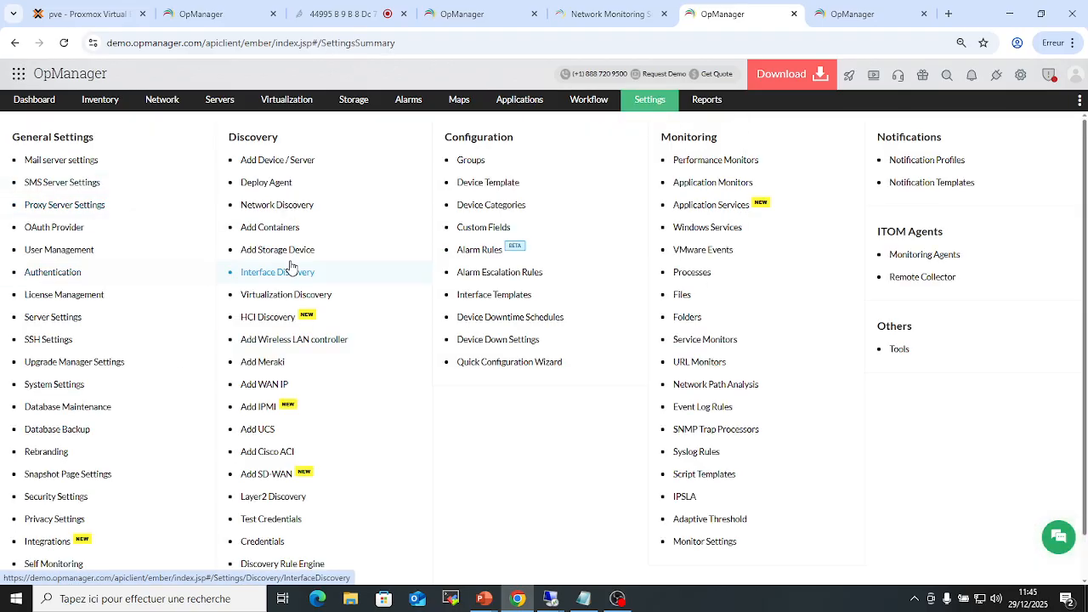
pyautogui.scroll(-1, 269, 274)
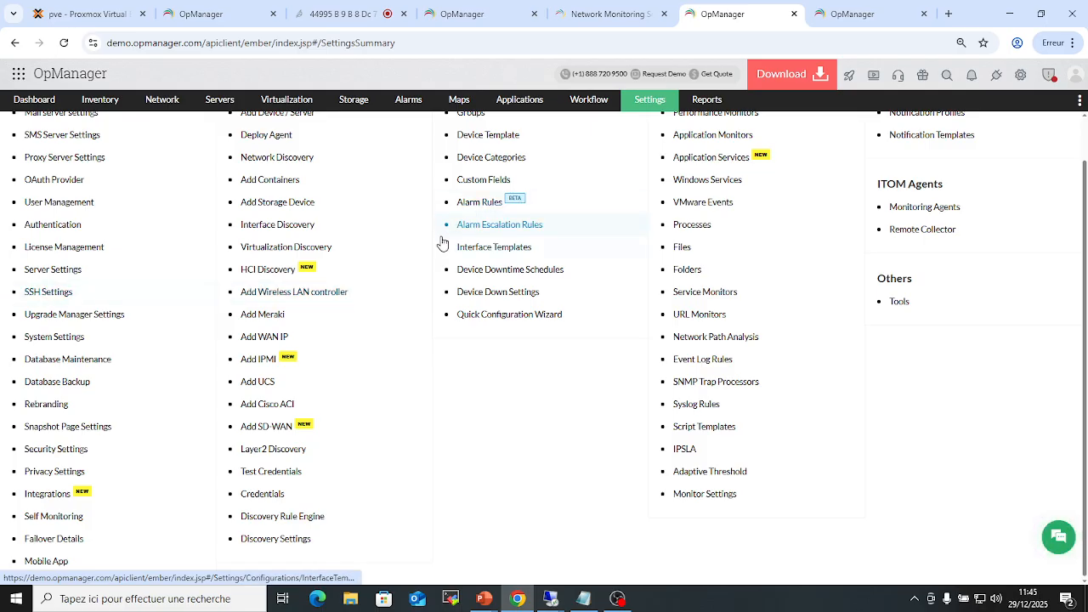
pyautogui.scroll(1, 450, 241)
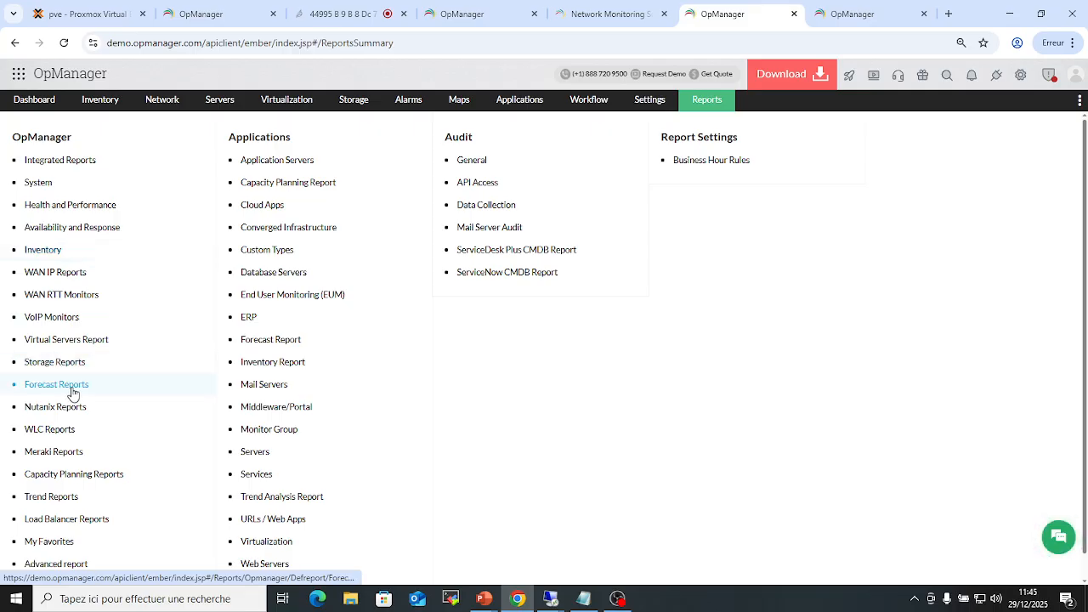
pyautogui.scroll(-1, 75, 399)
pyautogui.scroll(1, 34, 365)
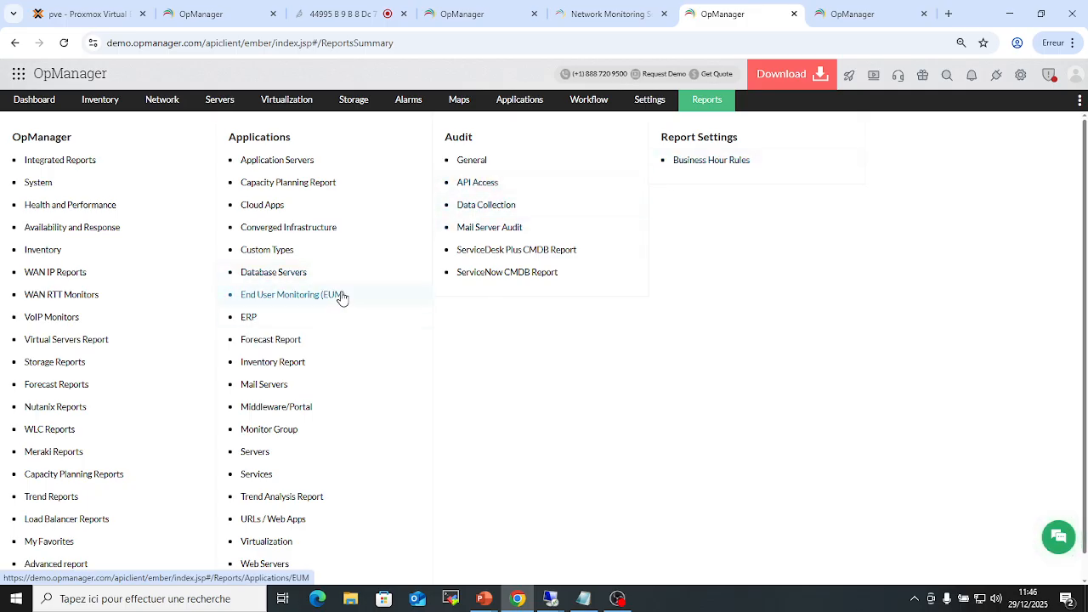
# Step: Open the Notification Profiles settings and compare the profiles for Monitoring with the actions for Applications
pyautogui.click(659, 99)
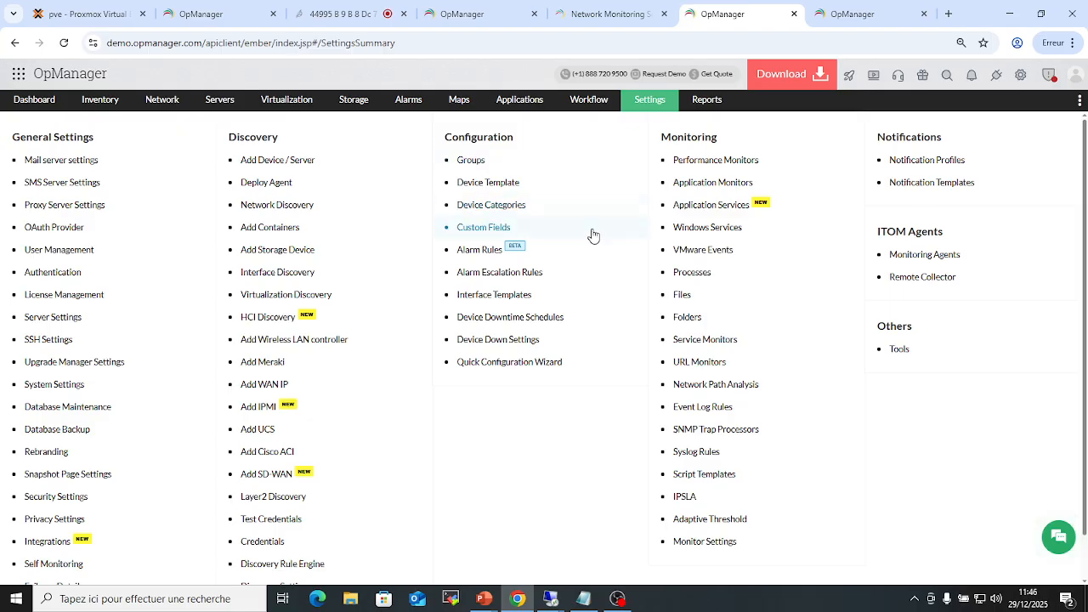
pyautogui.click(943, 167)
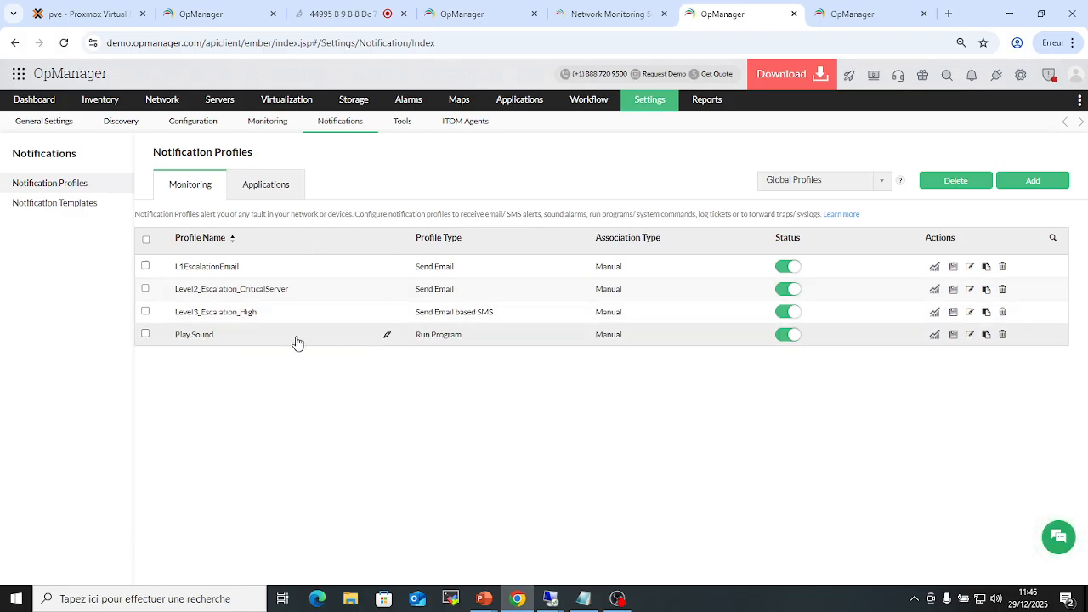
pyautogui.click(440, 269)
pyautogui.click(247, 186)
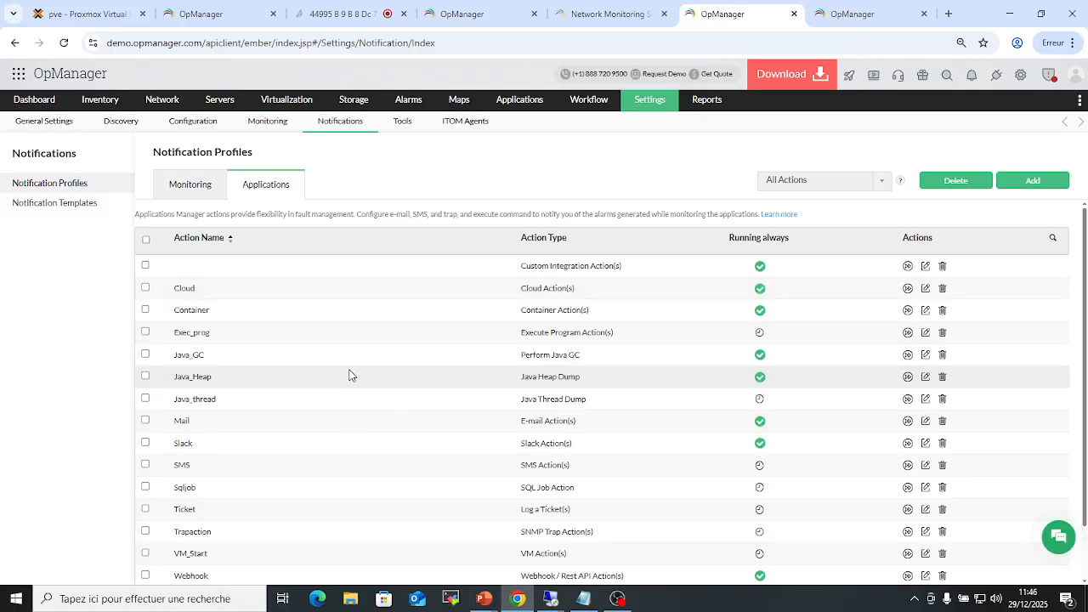
pyautogui.scroll(-2, 279, 332)
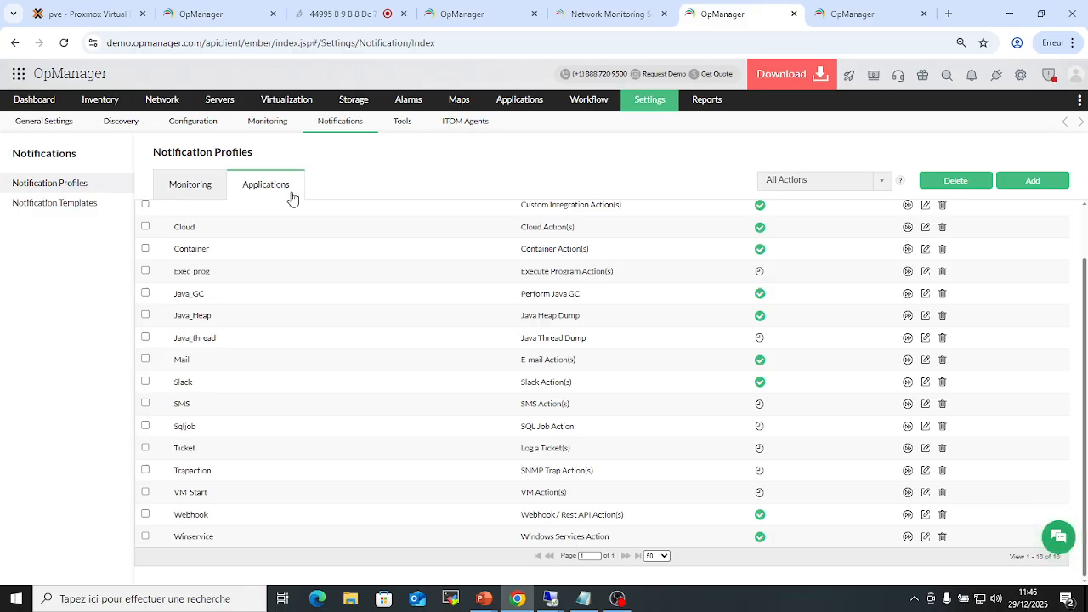
pyautogui.click(205, 195)
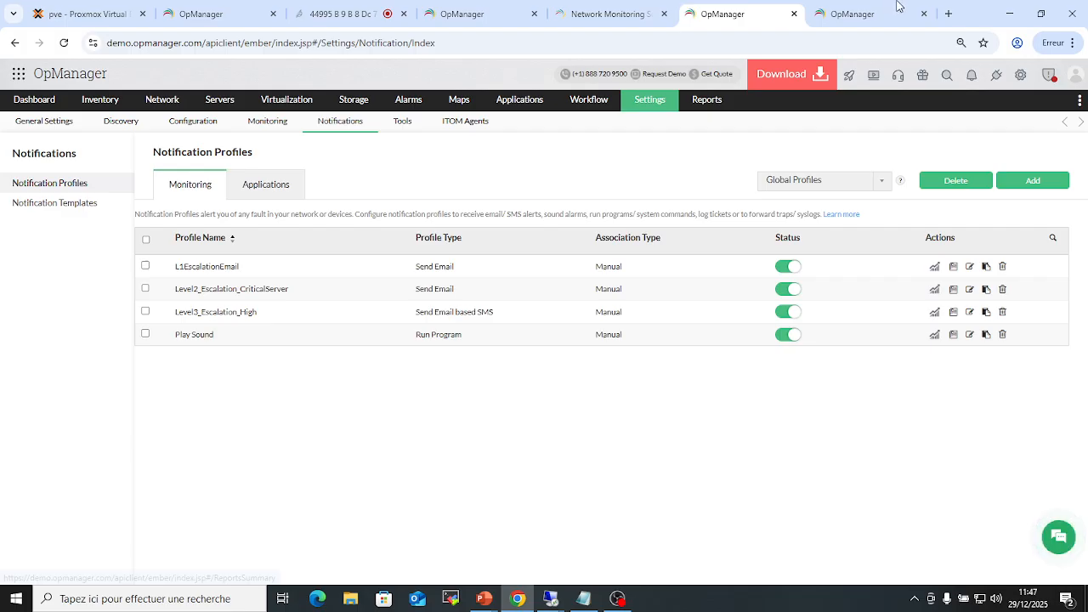
# Step: Switch to the Jitsi meeting page, check the ongoing recording in OBS and rejoin the meeting
pyautogui.click(1006, 17)
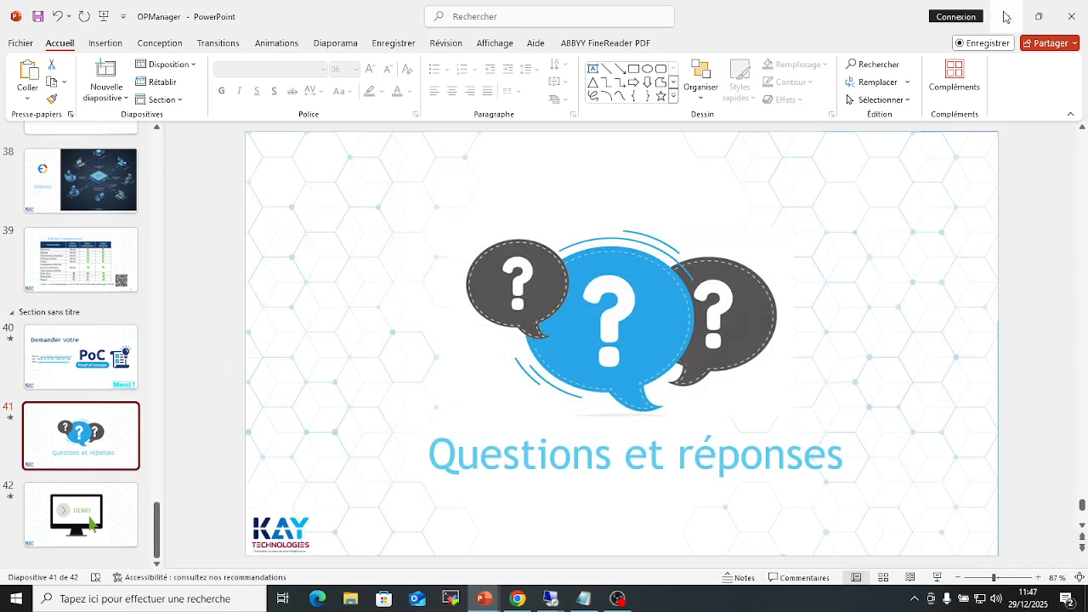
pyautogui.click(517, 598)
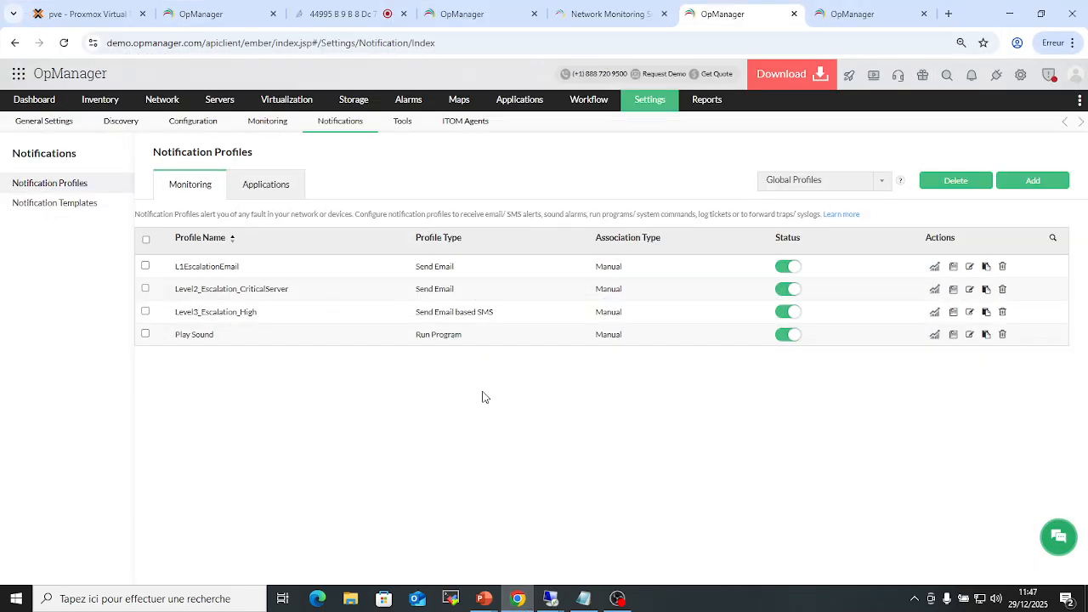
pyautogui.click(368, 21)
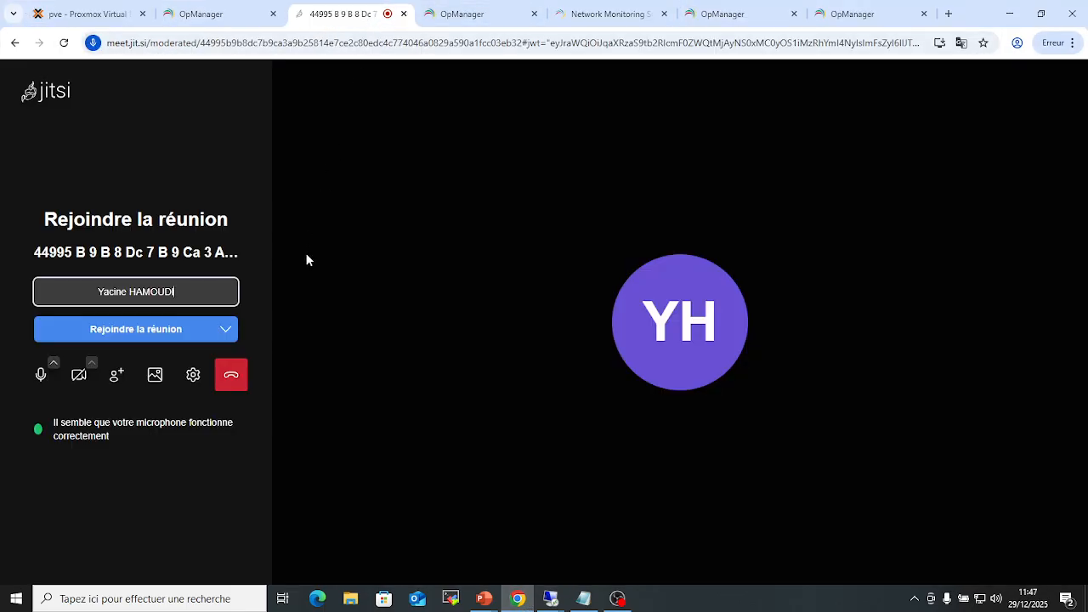
pyautogui.click(618, 598)
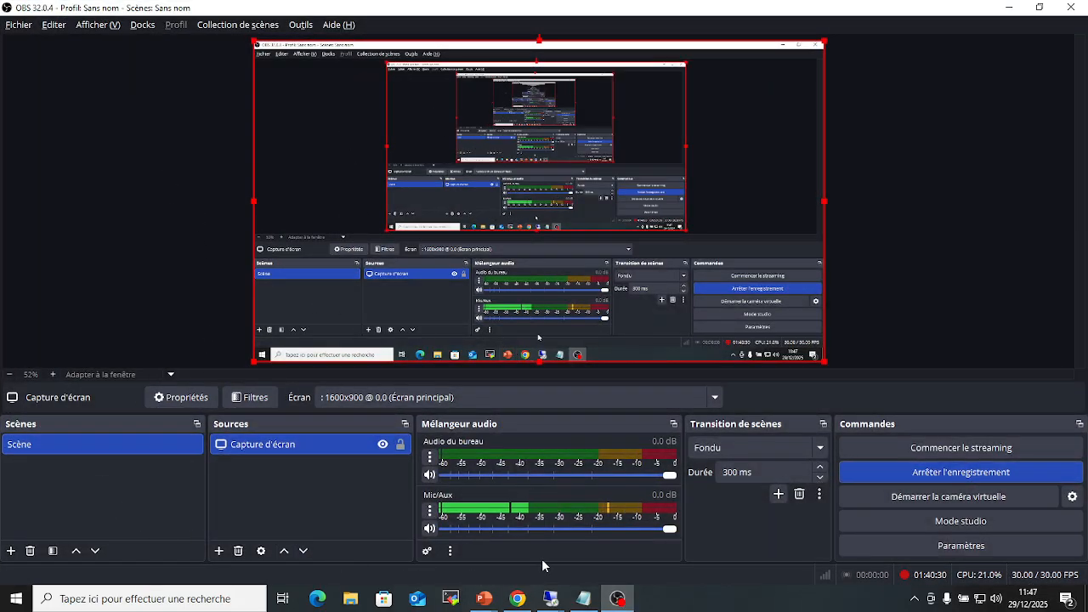
pyautogui.click(1009, 7)
pyautogui.click(136, 328)
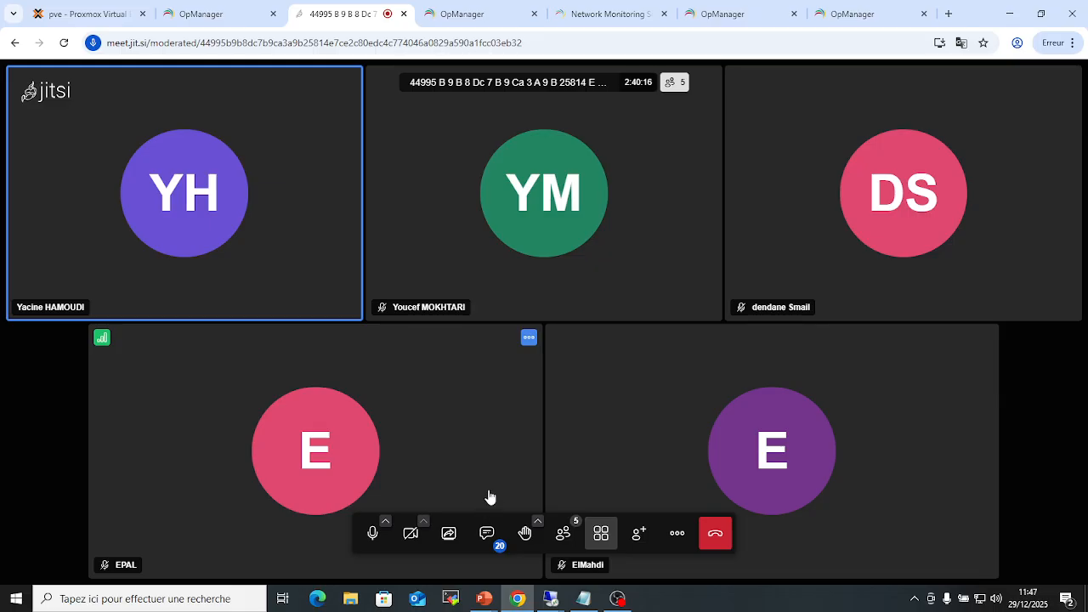
# Step: Check the OBS recording, read the Jitsi meeting's chat messages and switch back to OBS
pyautogui.click(616, 599)
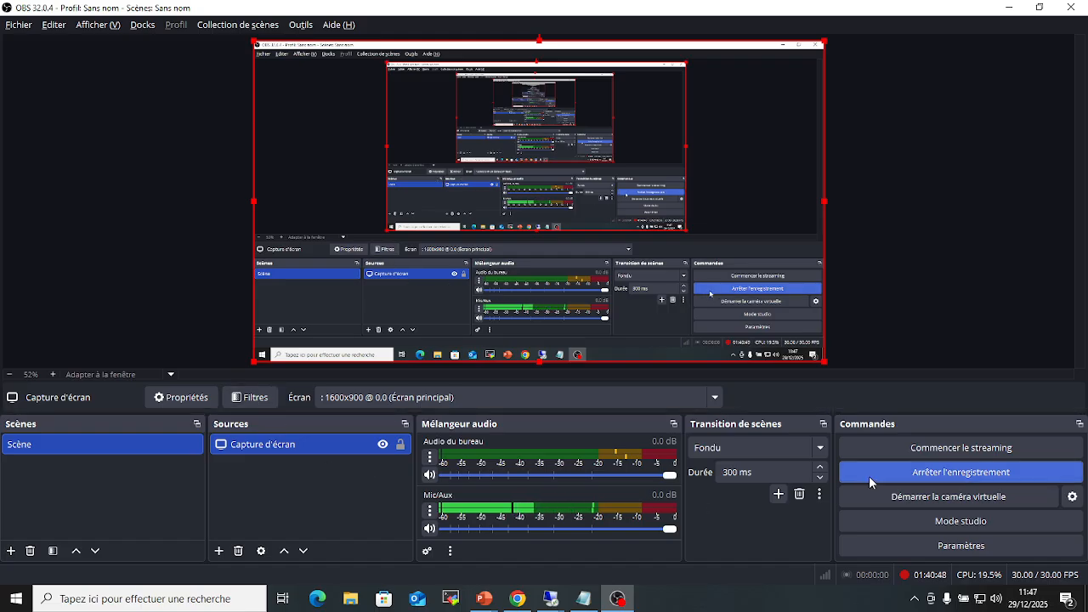
pyautogui.click(1009, 8)
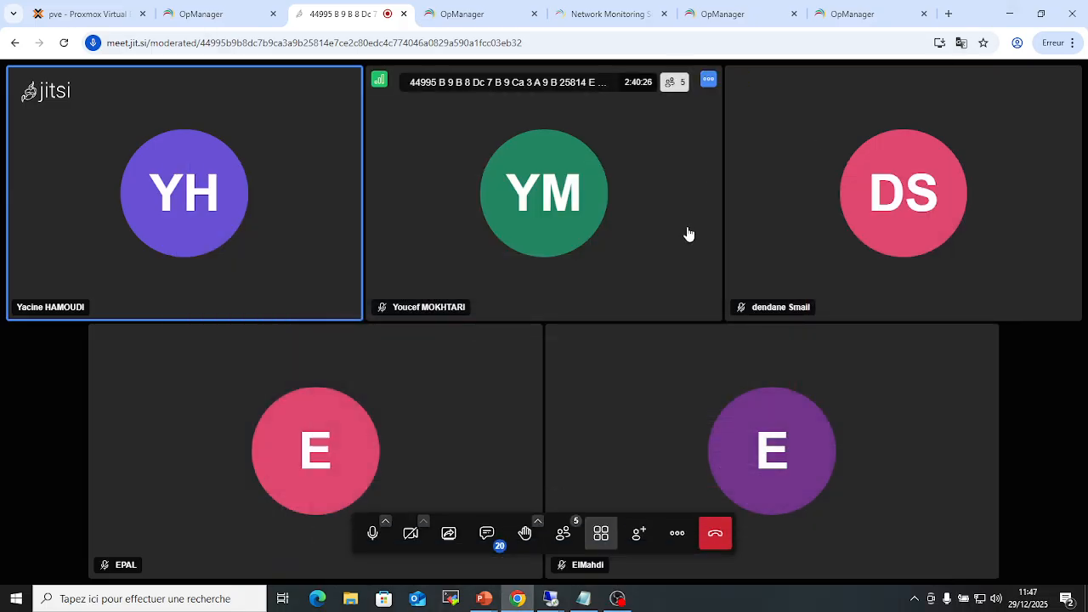
pyautogui.click(487, 533)
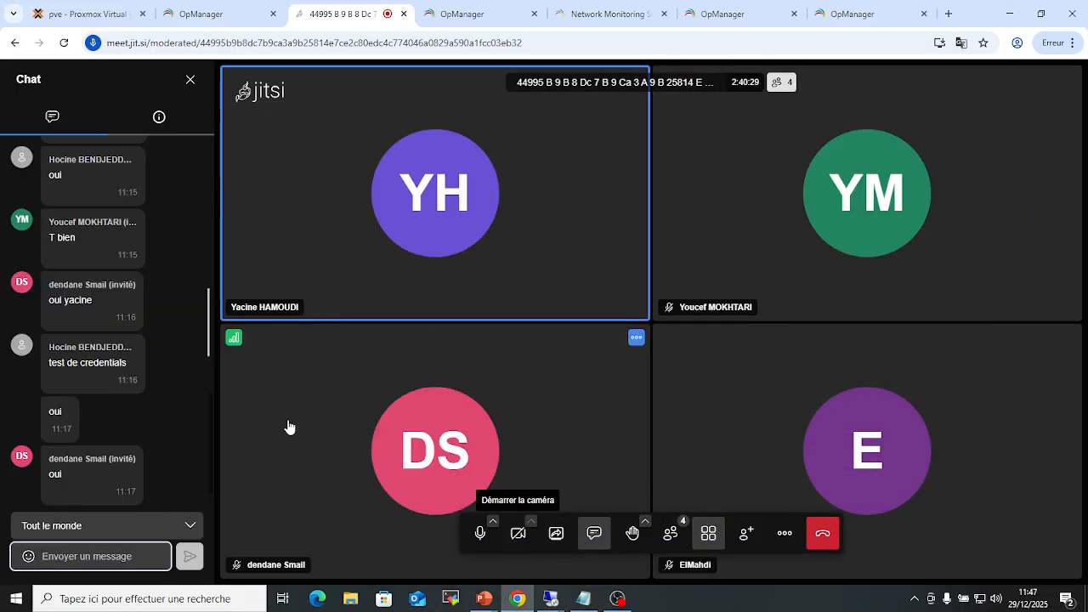
pyautogui.scroll(-1, 101, 395)
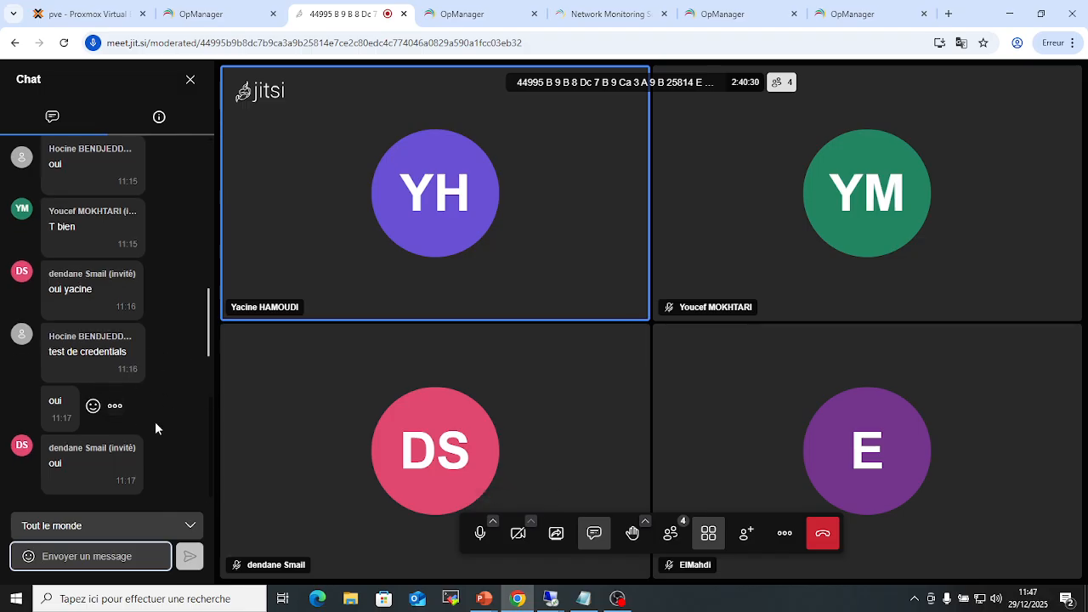
pyautogui.click(617, 599)
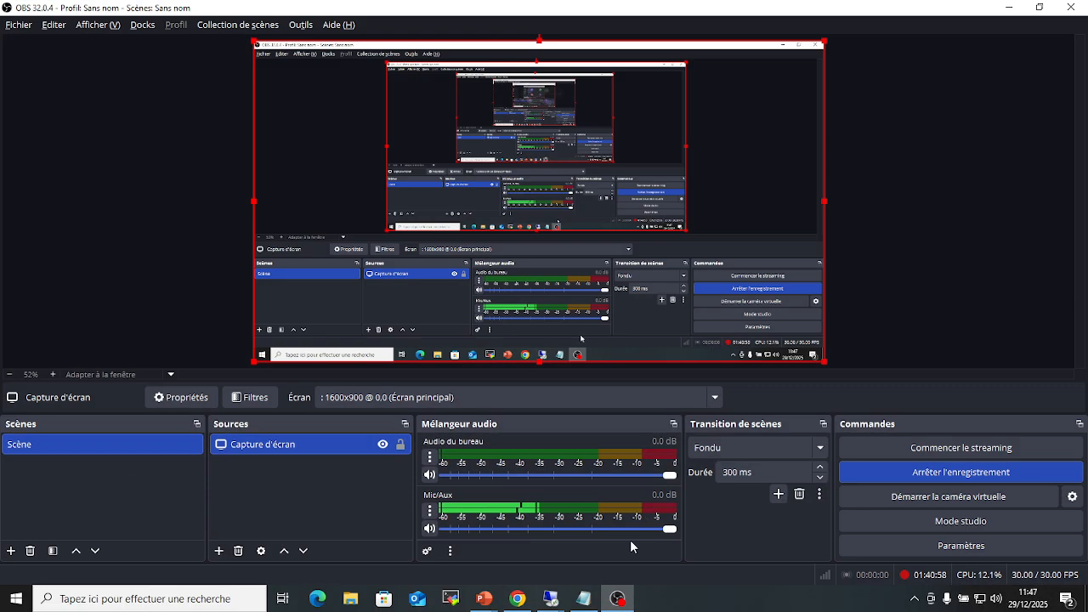